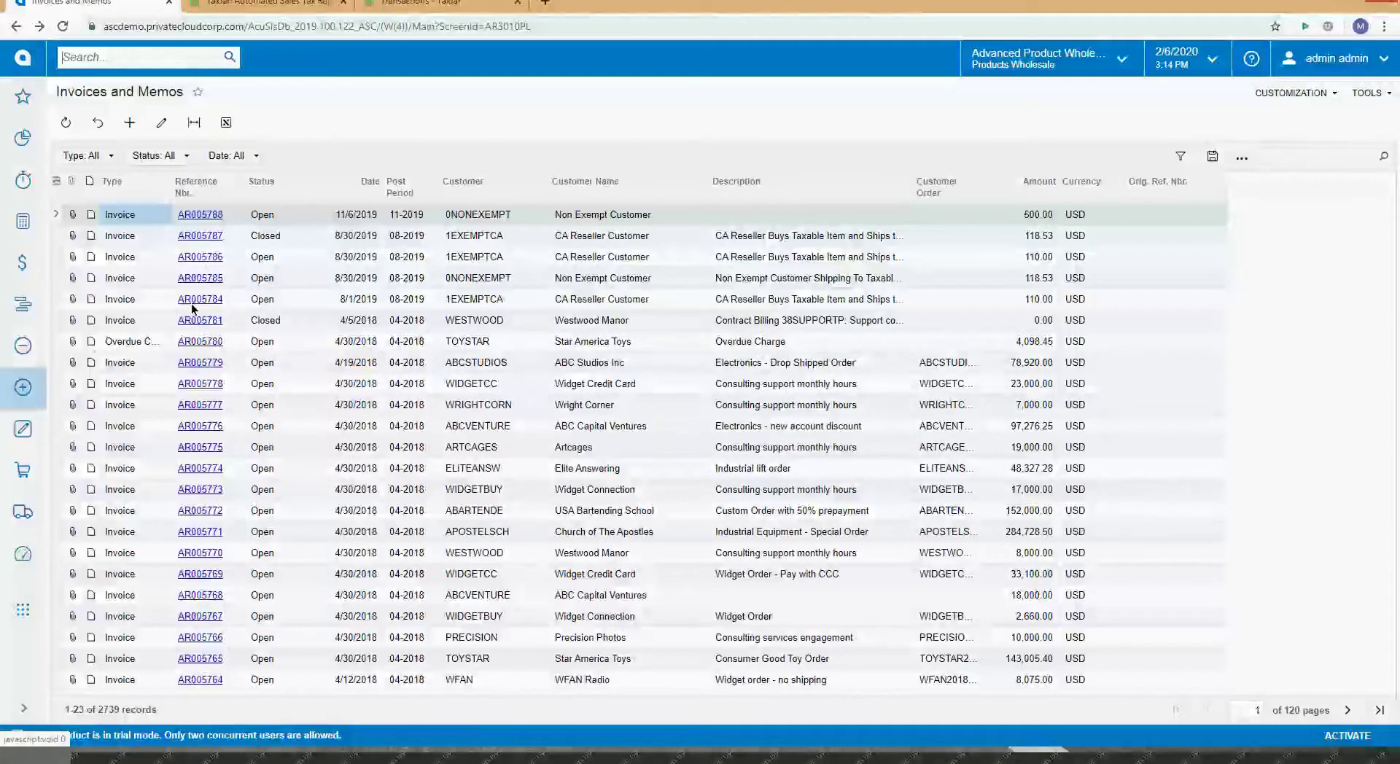
Step: Open invoice AR005785 and view its taxes: CA State, San Diego County and Special, totalling 8.53
click(198, 281)
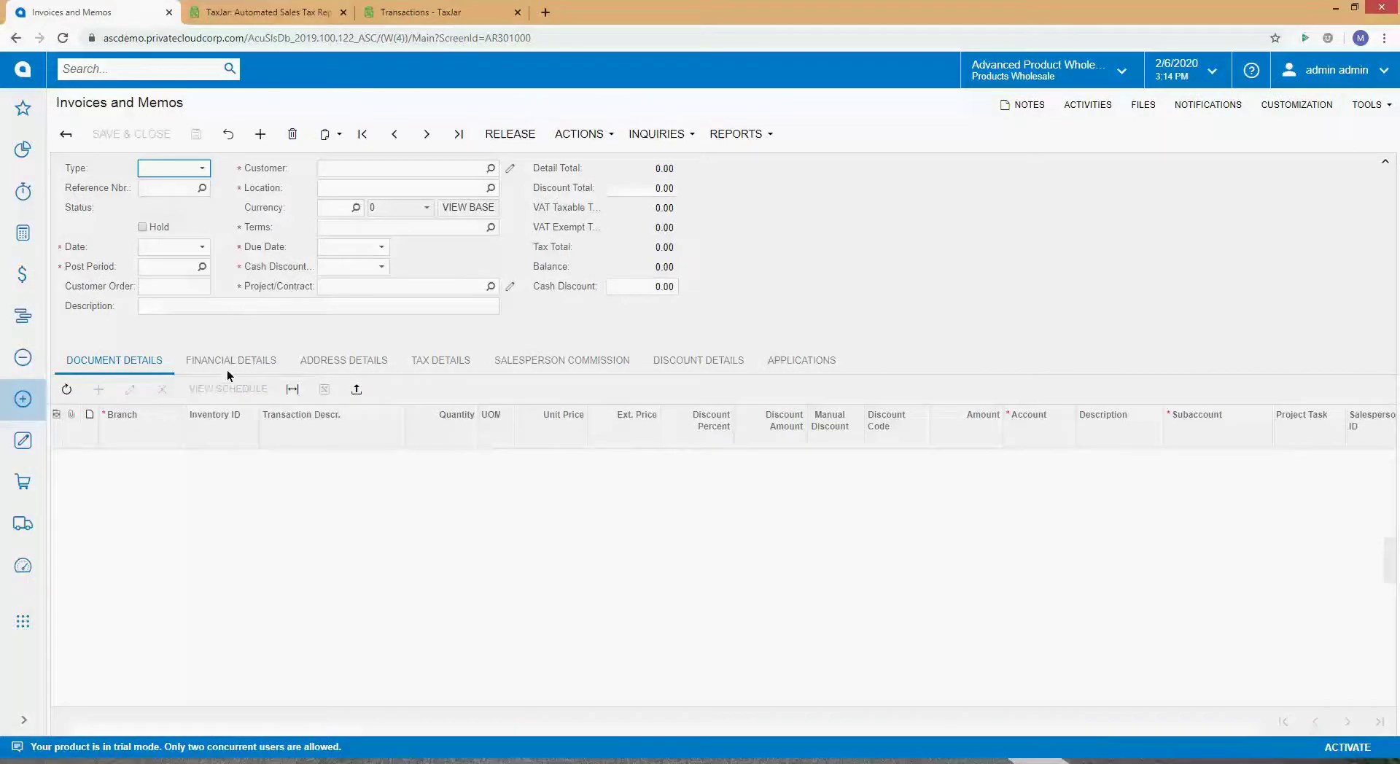
click(430, 362)
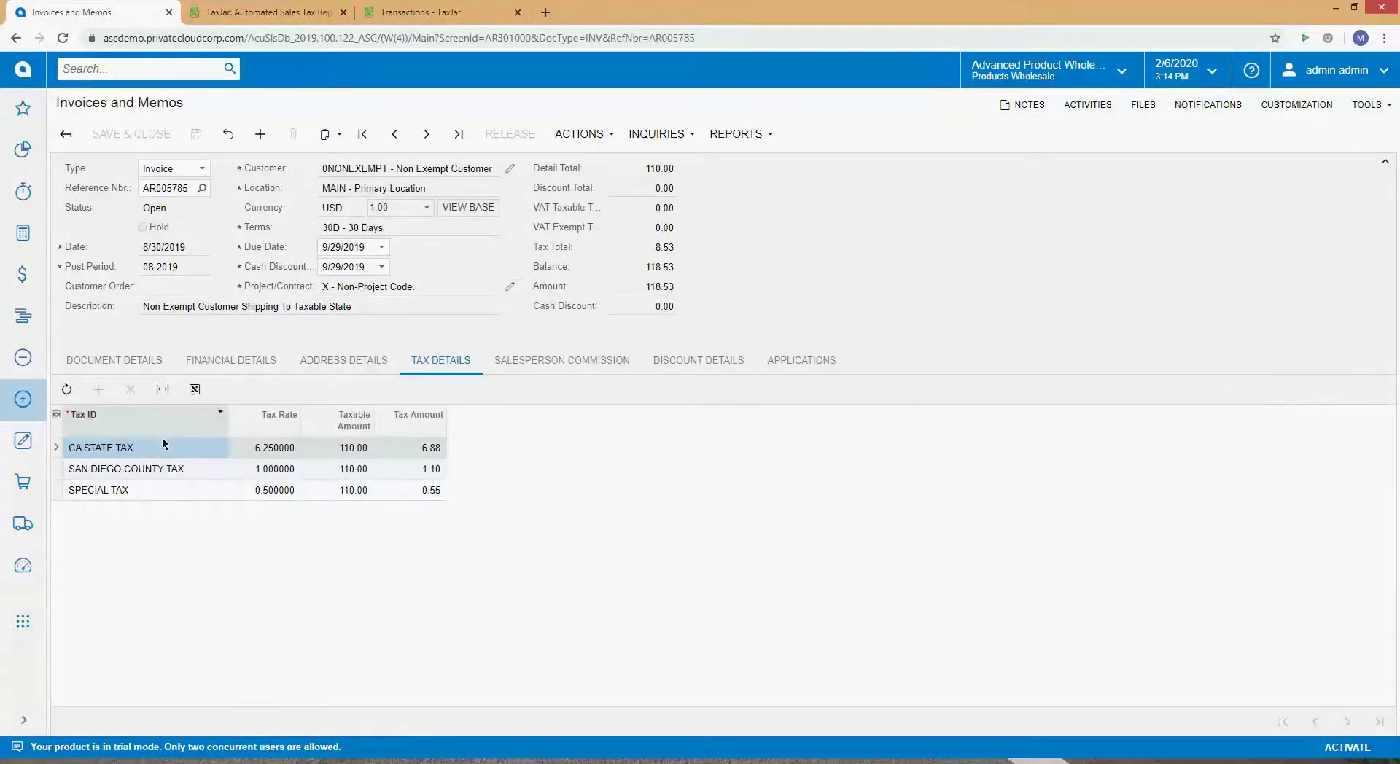
Step: Look through the invoice's Document Details, Financial Details, Address Details and Tax Details tabs
click(97, 360)
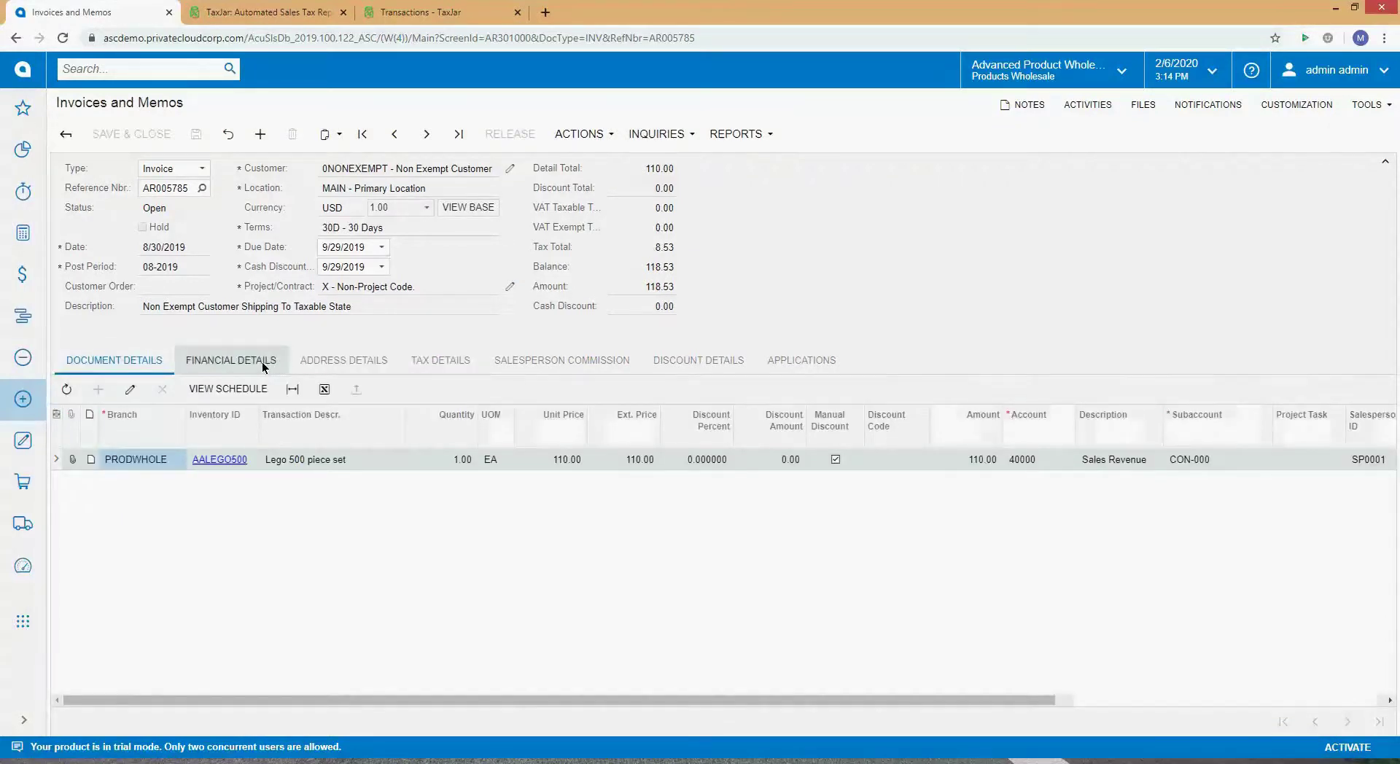
click(265, 363)
click(343, 360)
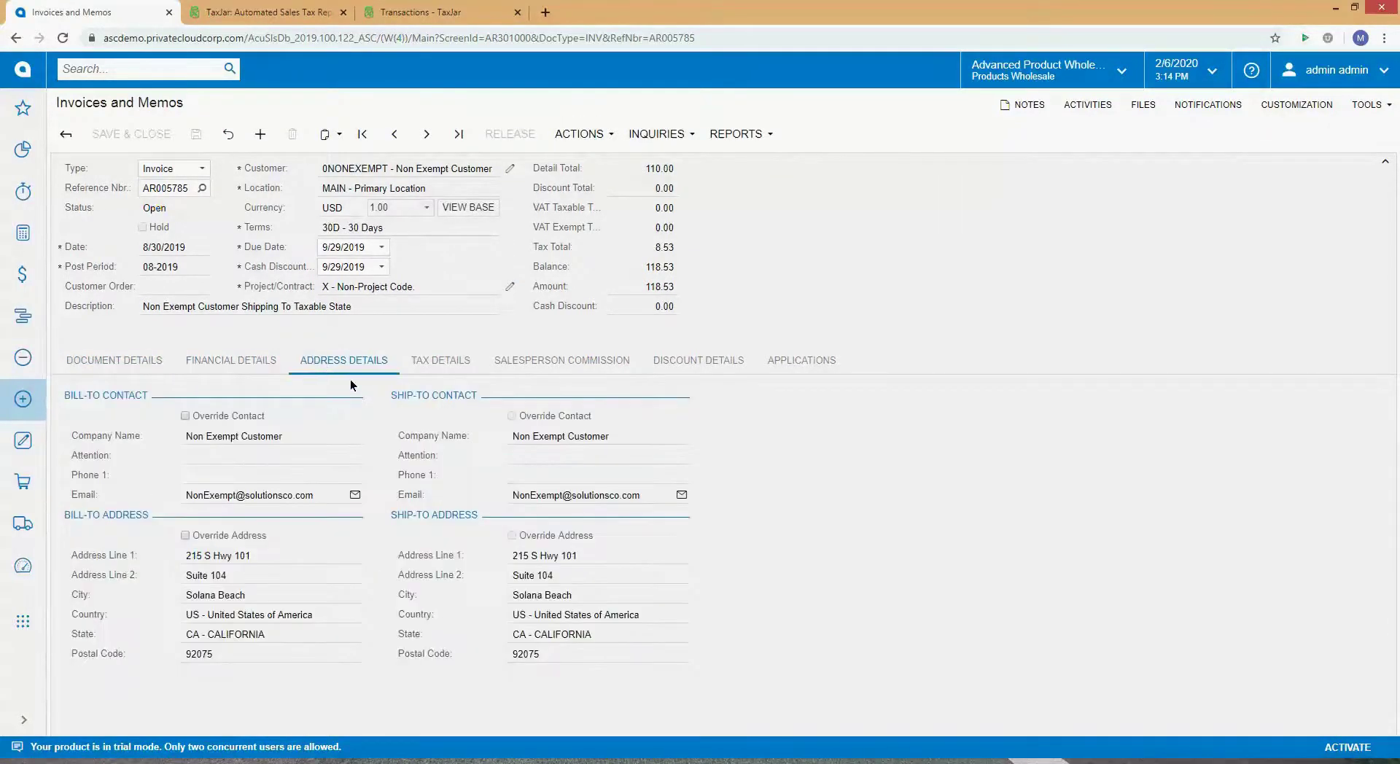
click(440, 361)
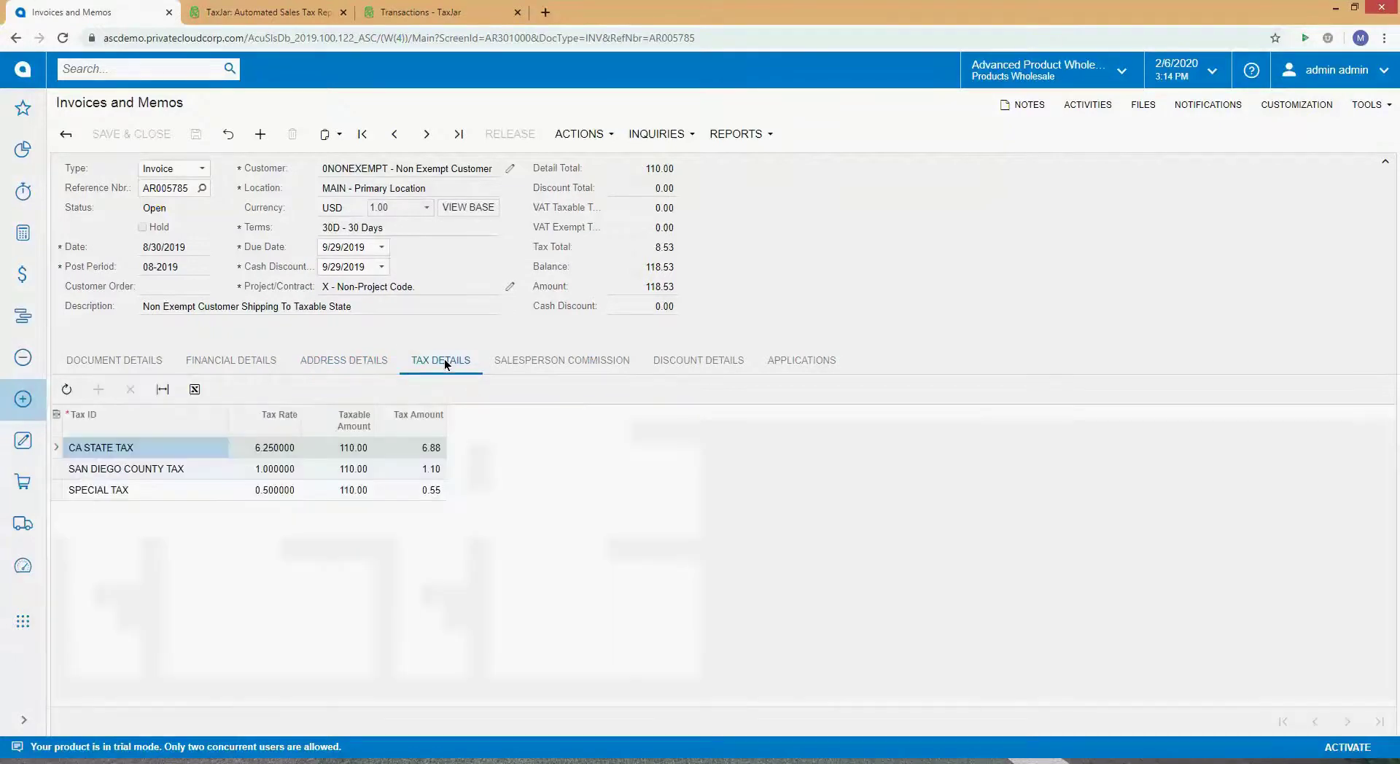
Step: Cycle through the CA State, San Diego County and Special tax rows
click(163, 469)
click(156, 490)
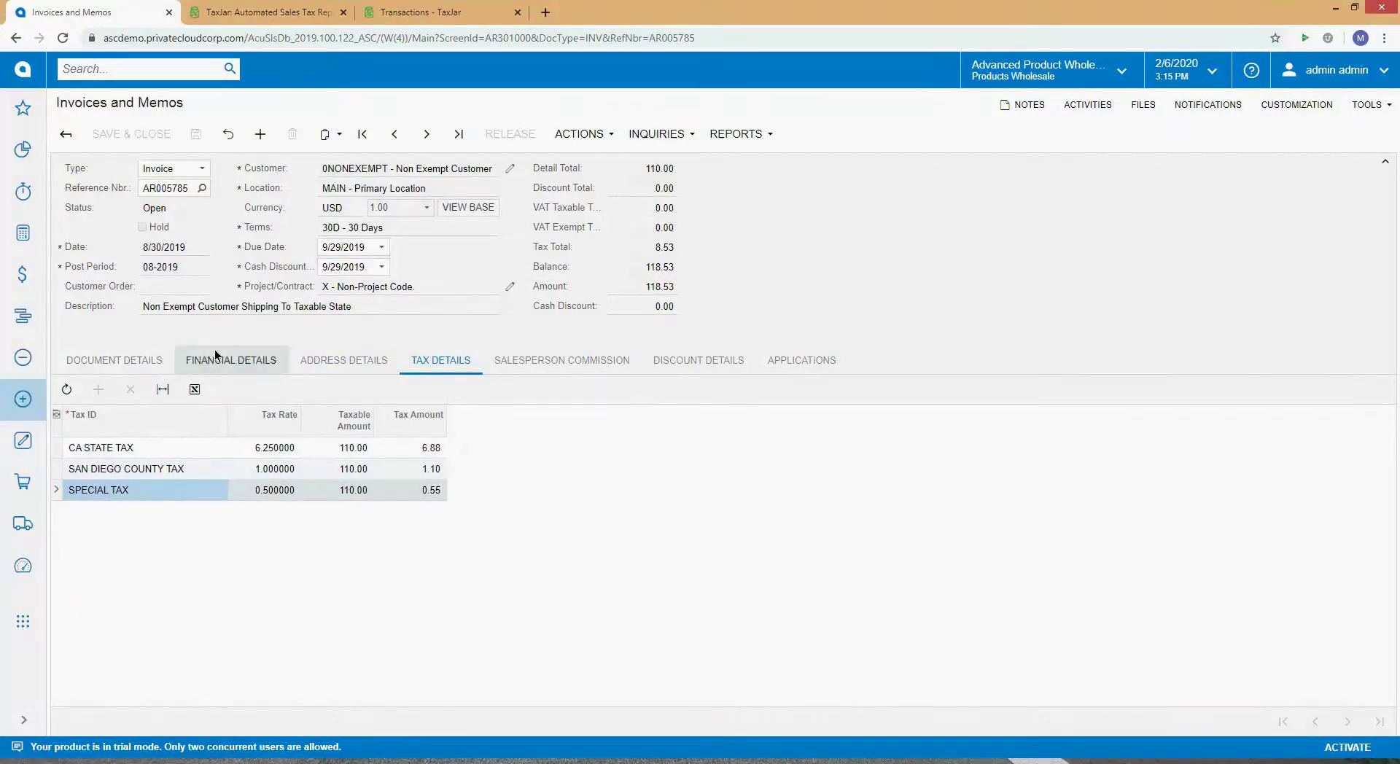
click(182, 455)
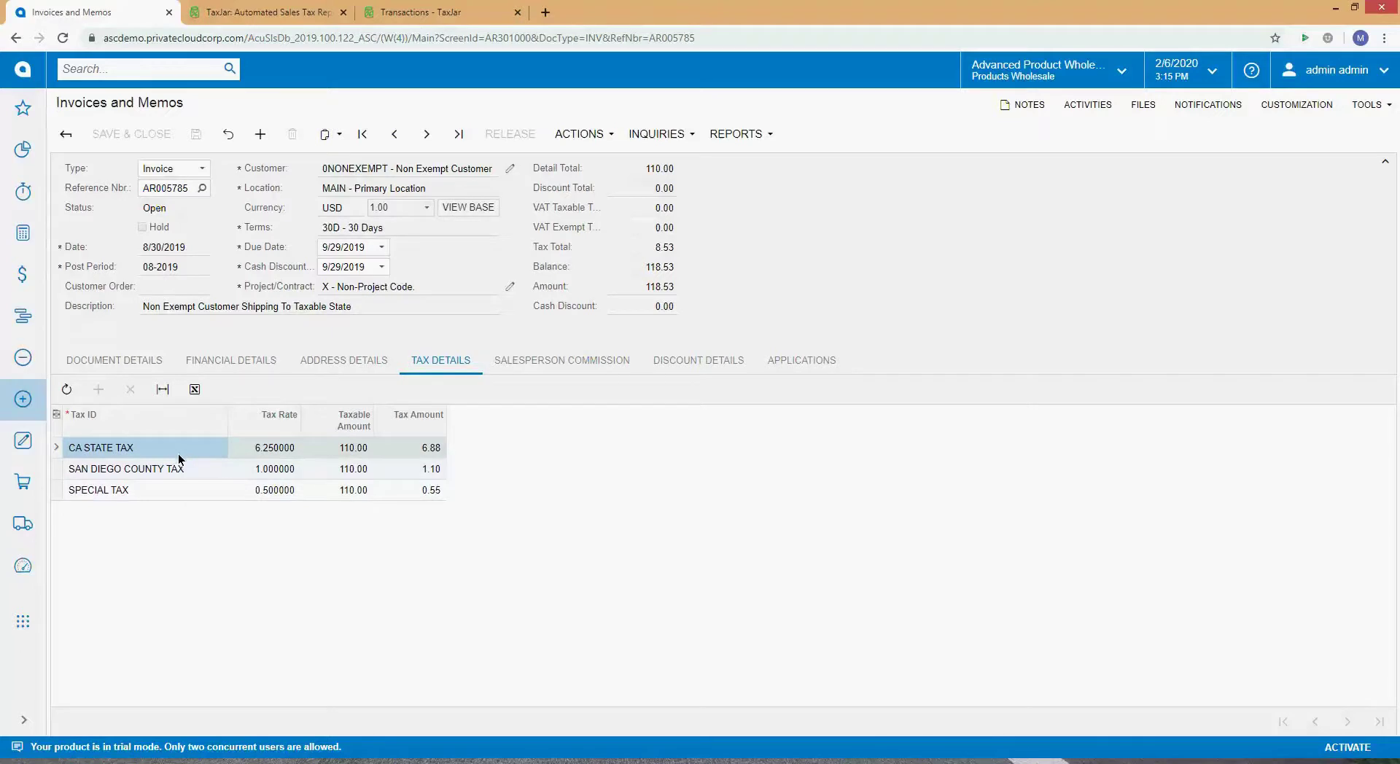
click(175, 470)
click(159, 490)
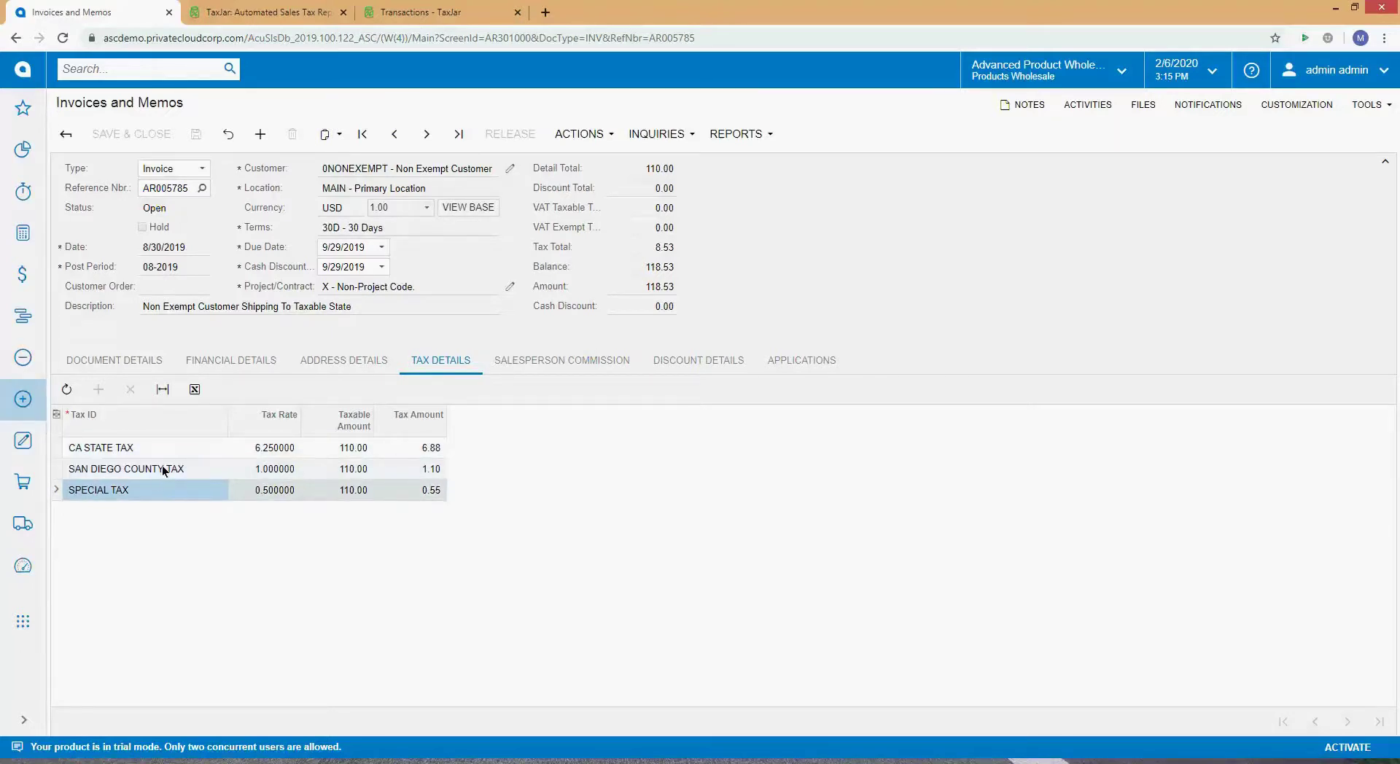
click(162, 448)
click(162, 470)
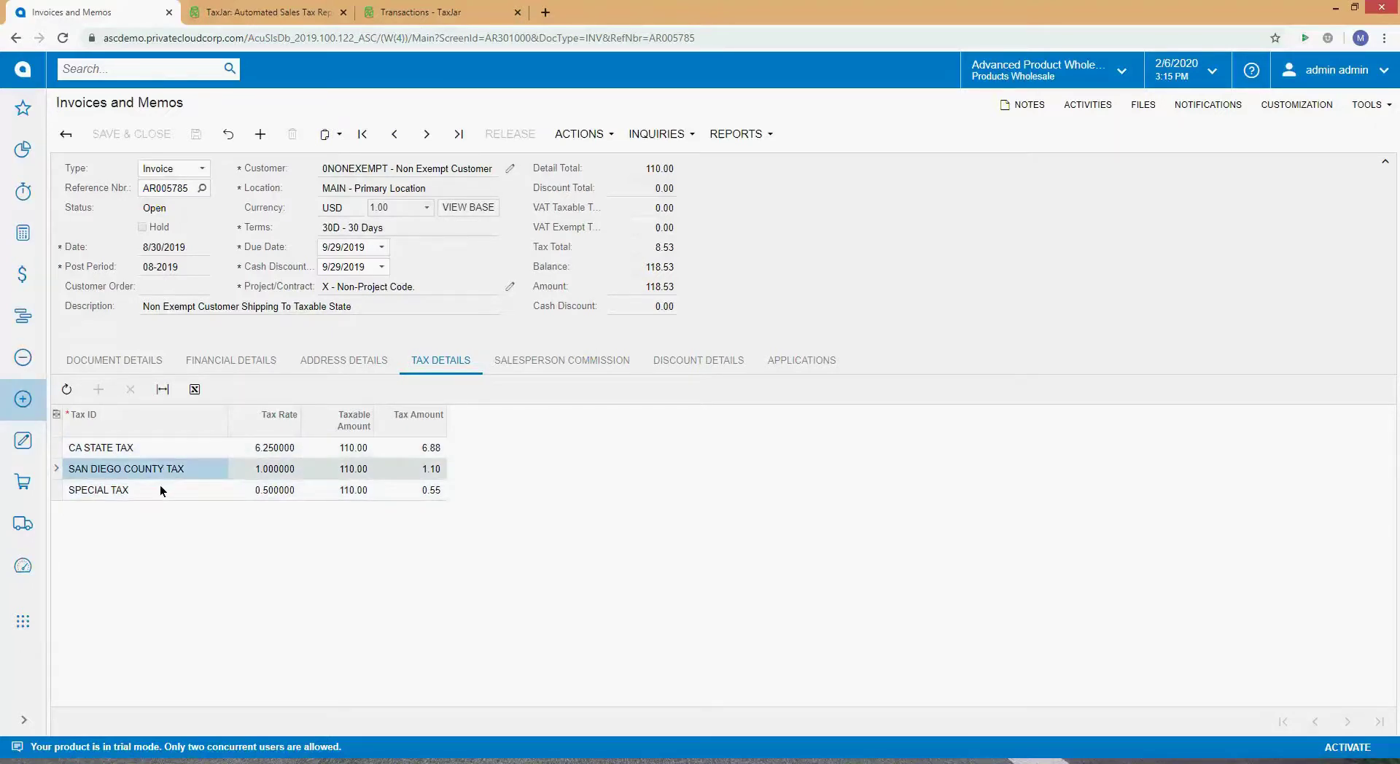
click(160, 486)
click(159, 450)
click(160, 470)
click(153, 490)
click(156, 447)
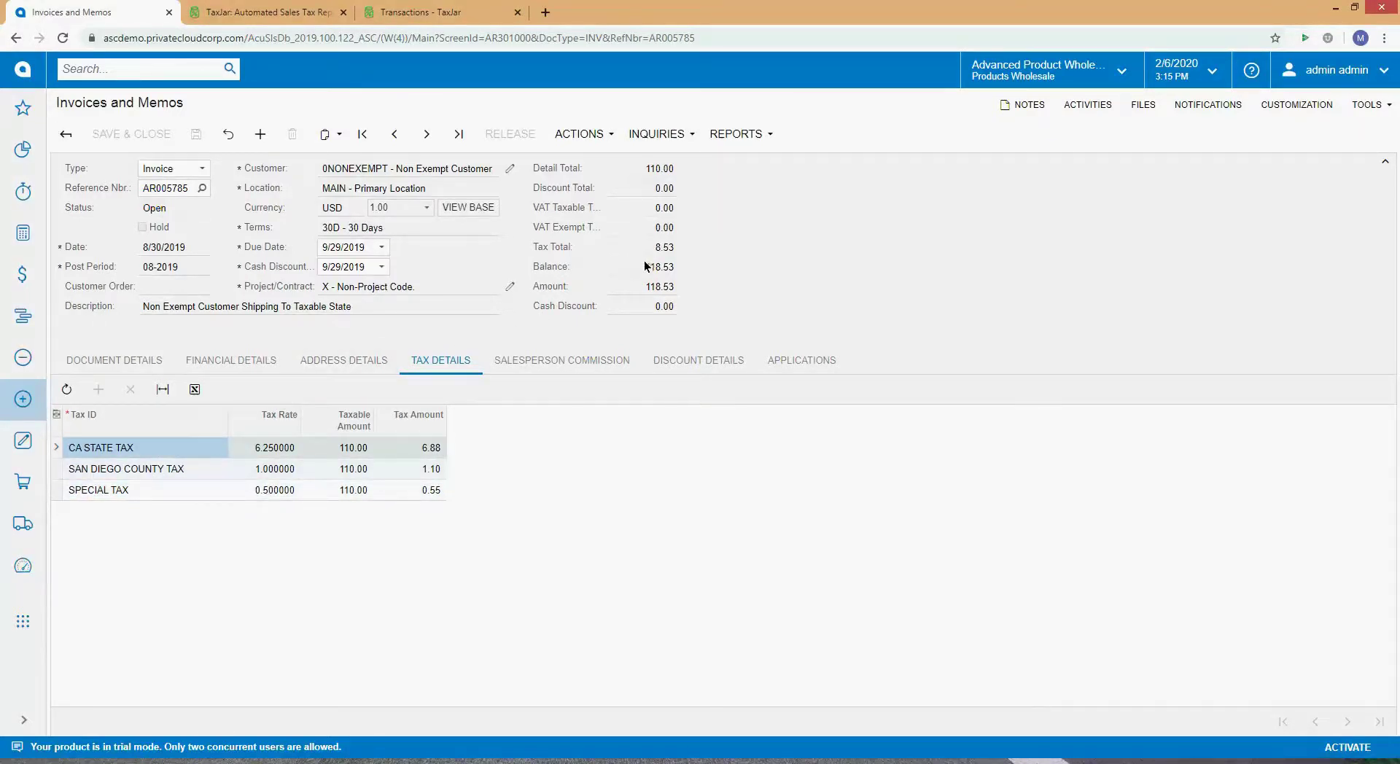
Step: Check the tax amounts 6.88, 1.10 and 0.55 against CA State 6.25% and San Diego County 1% rates
click(429, 448)
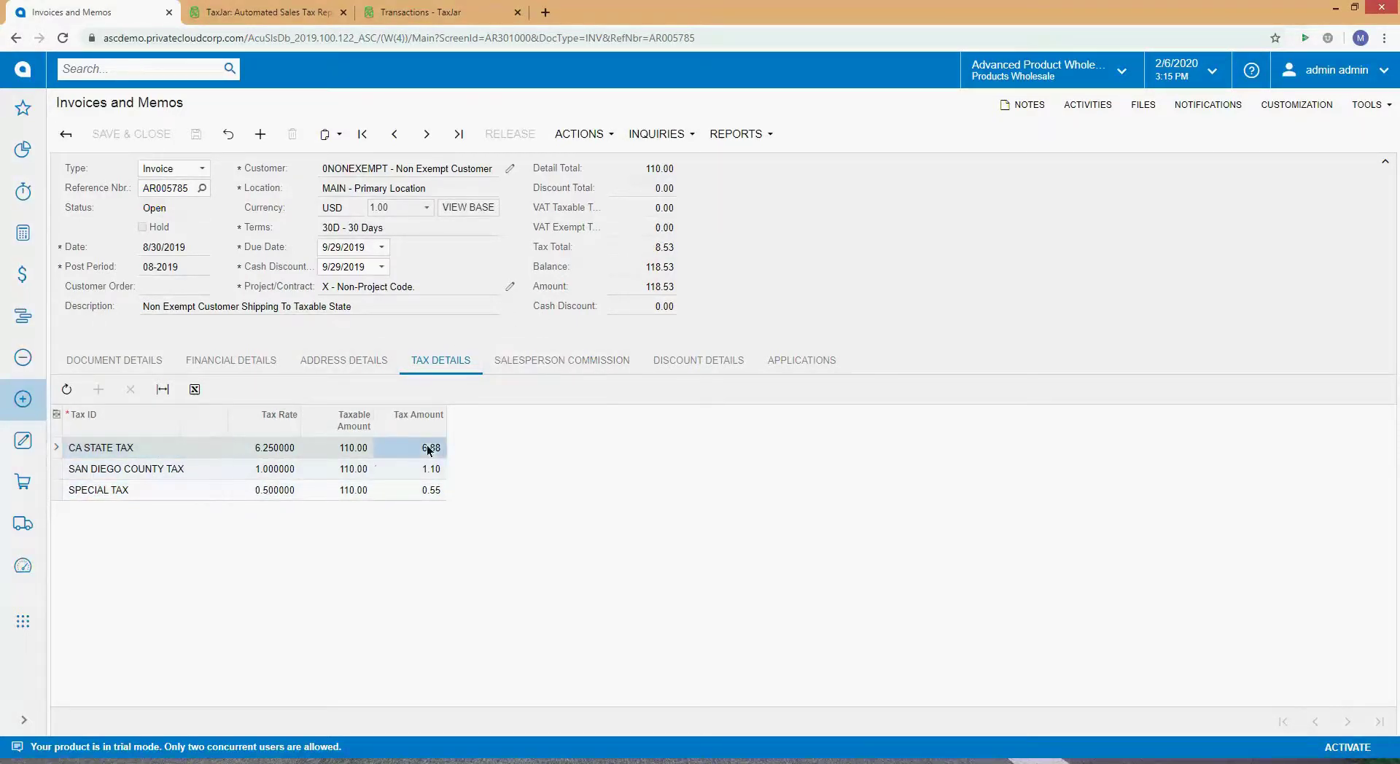
click(406, 475)
click(405, 491)
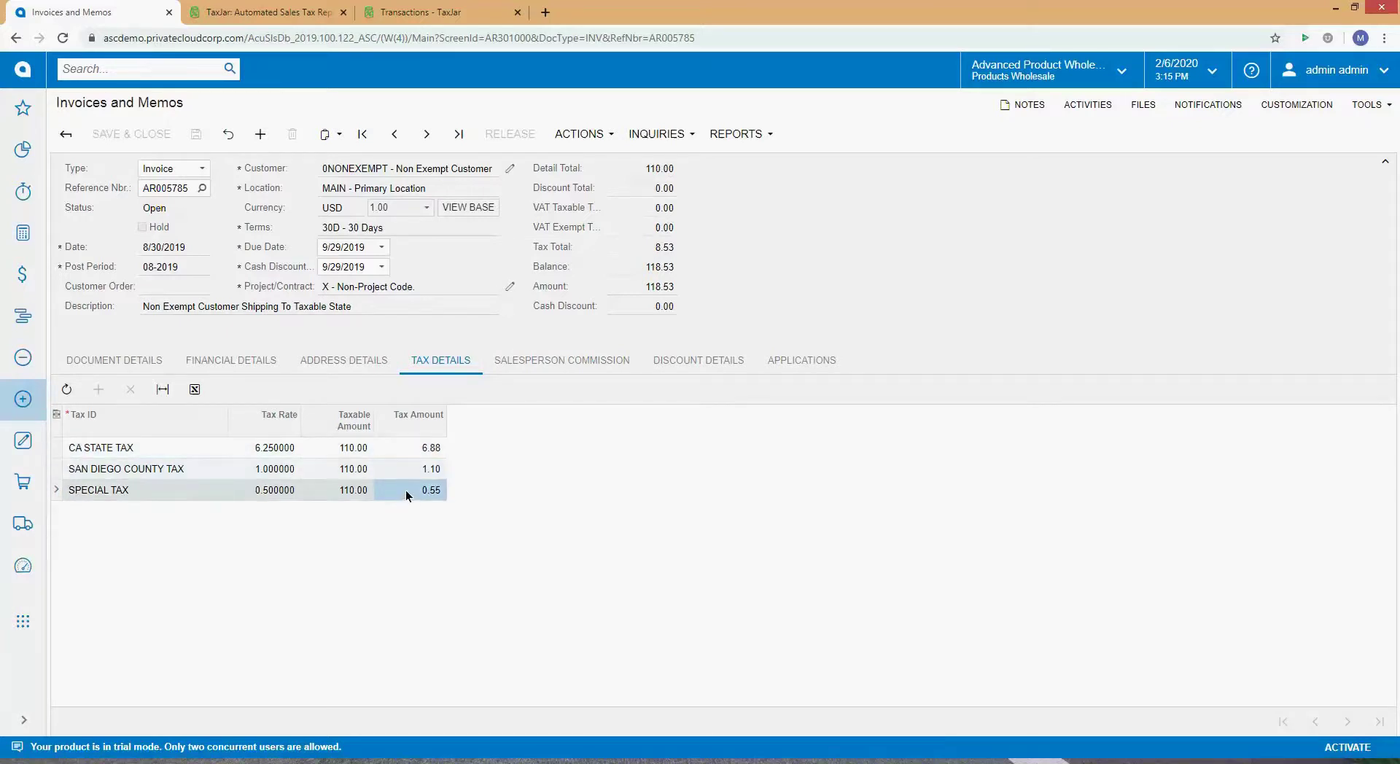
click(116, 449)
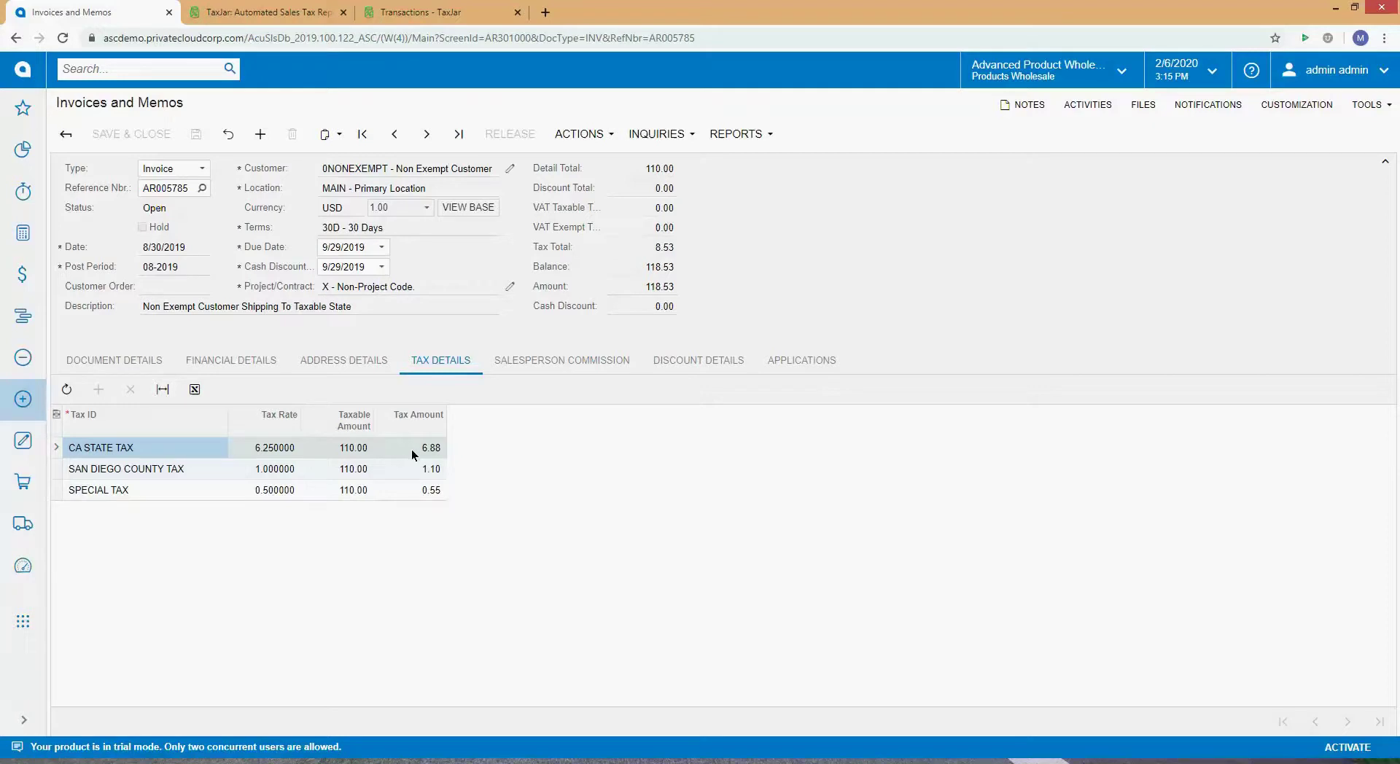
click(291, 450)
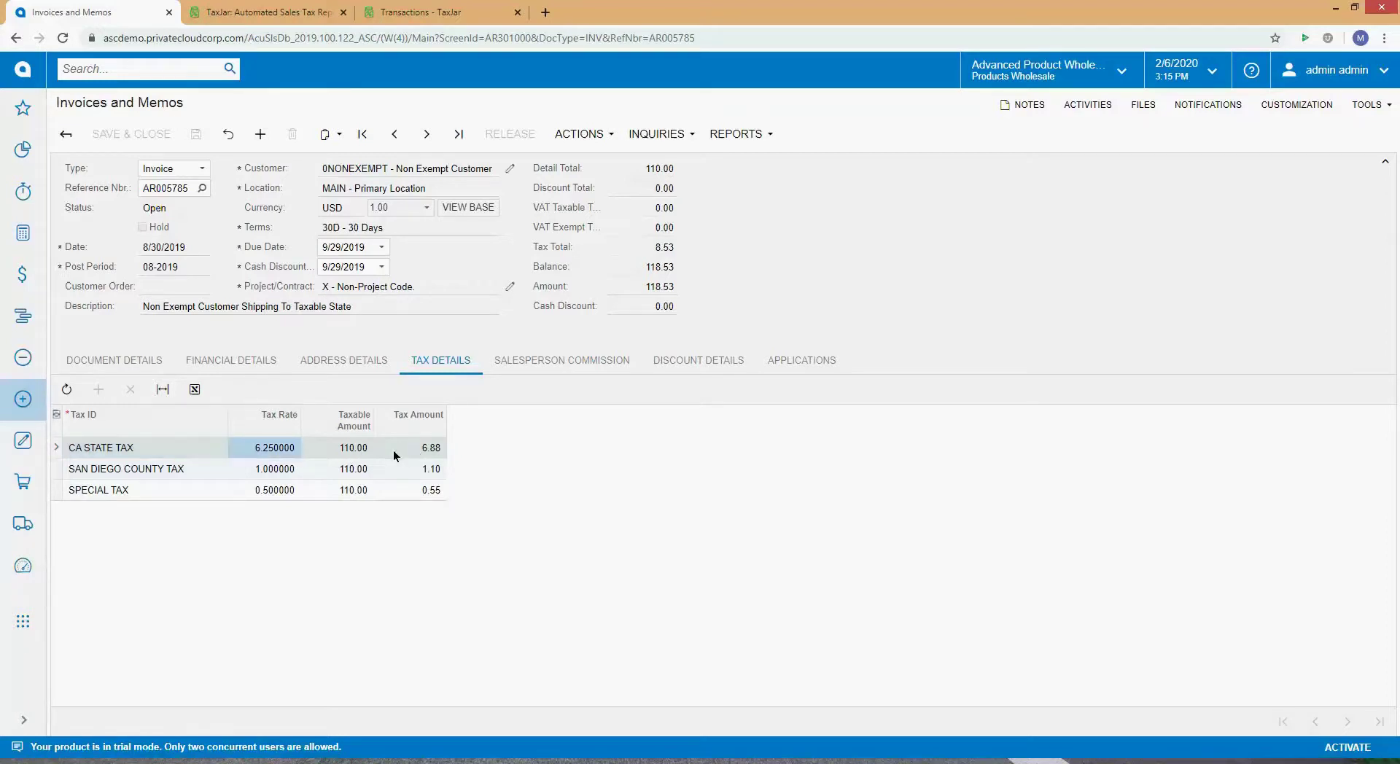
click(398, 451)
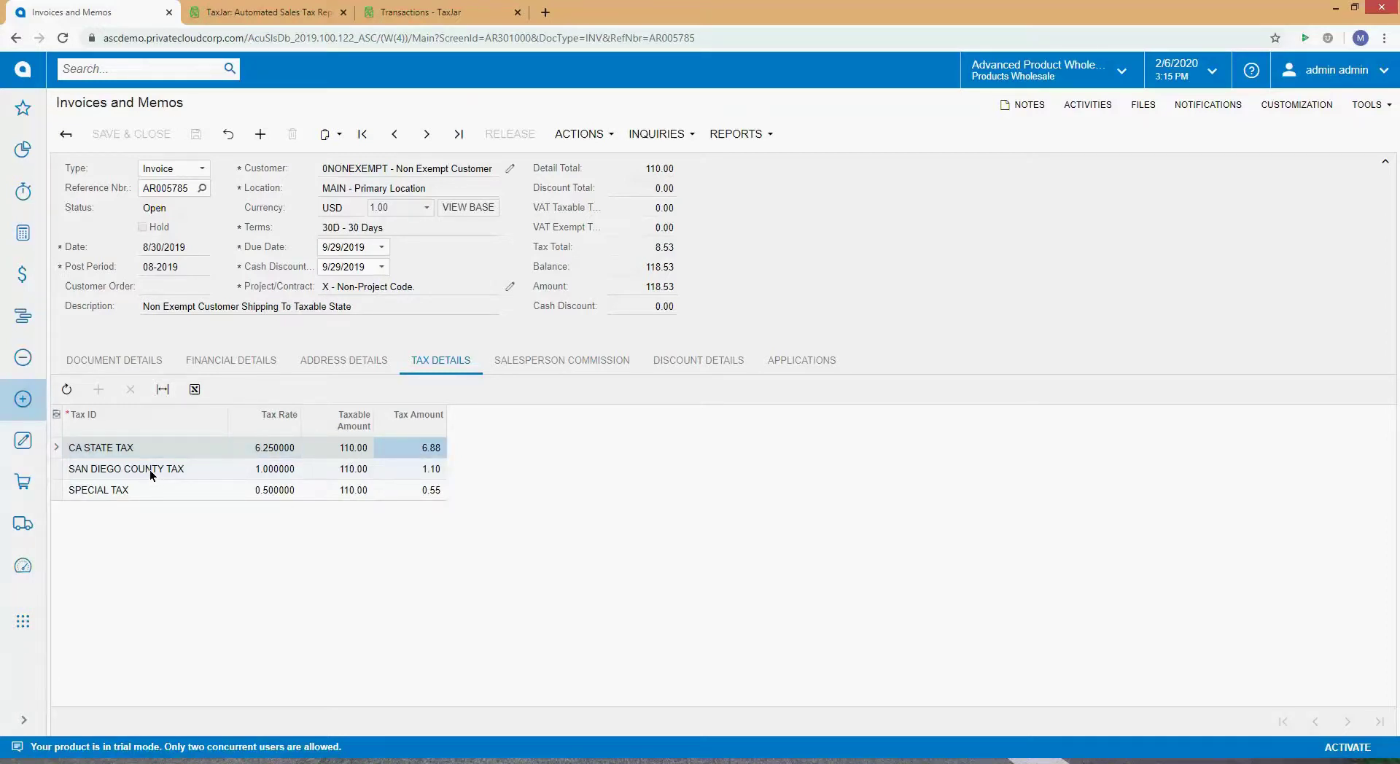
click(150, 470)
click(424, 474)
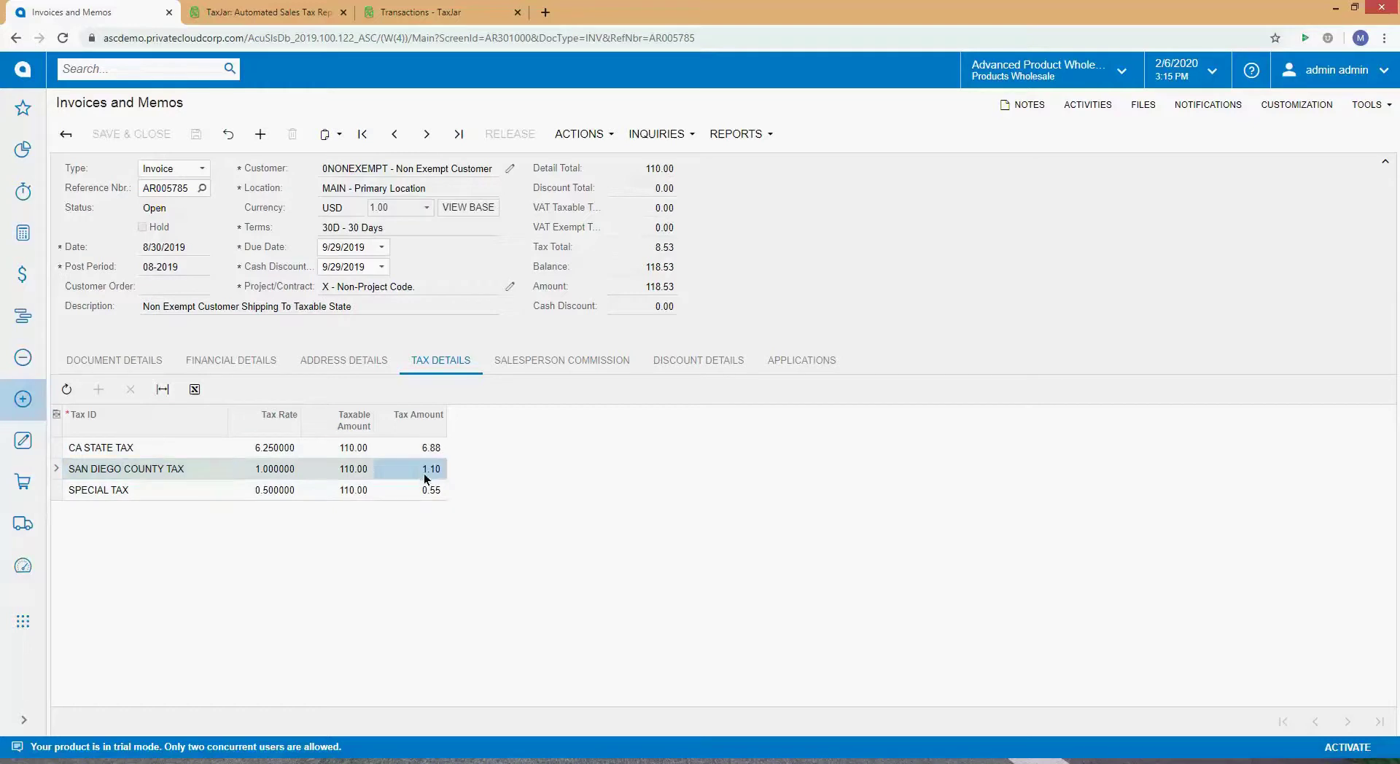
click(283, 474)
Step: Check the Special tax 0.5% rate and 0.55 amount, note the 110.00 Detail Total, and return to the line items
click(147, 492)
click(273, 493)
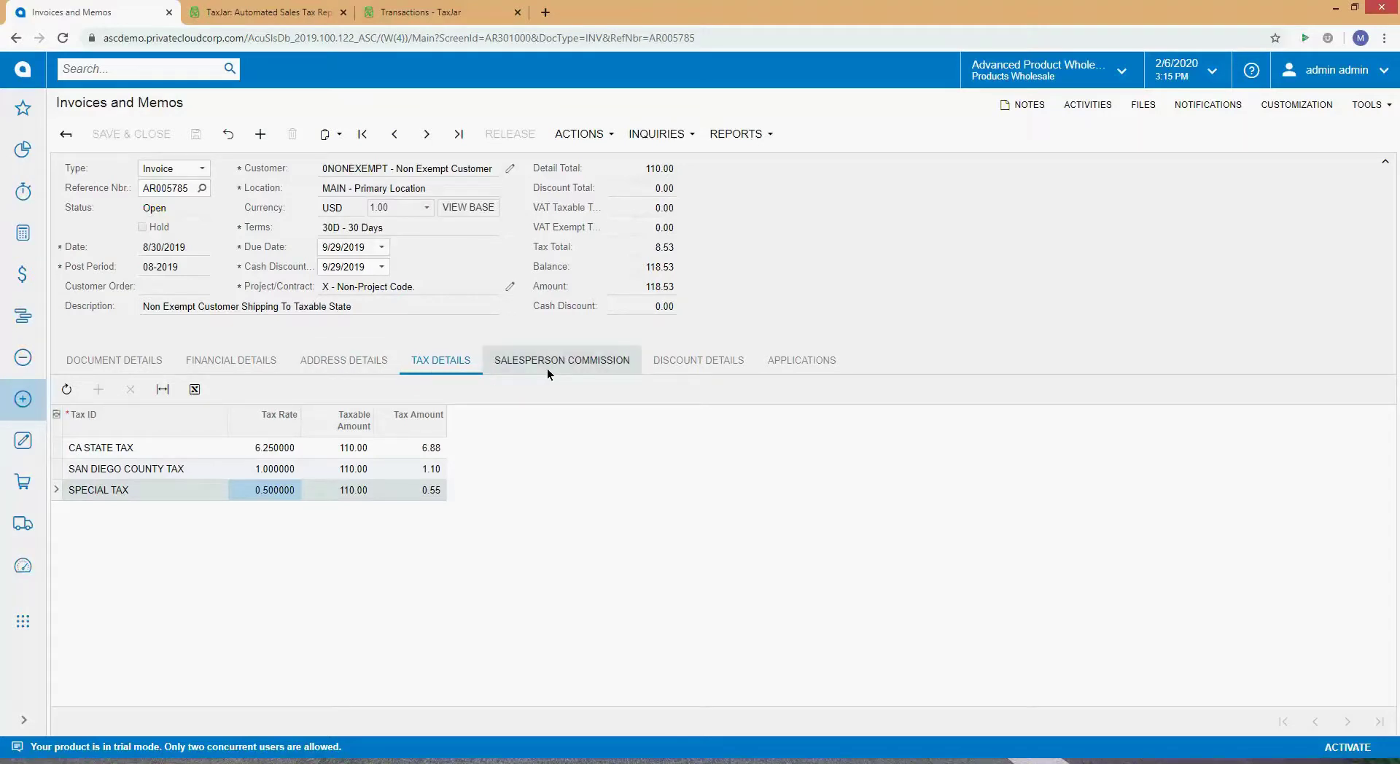
click(423, 494)
click(273, 494)
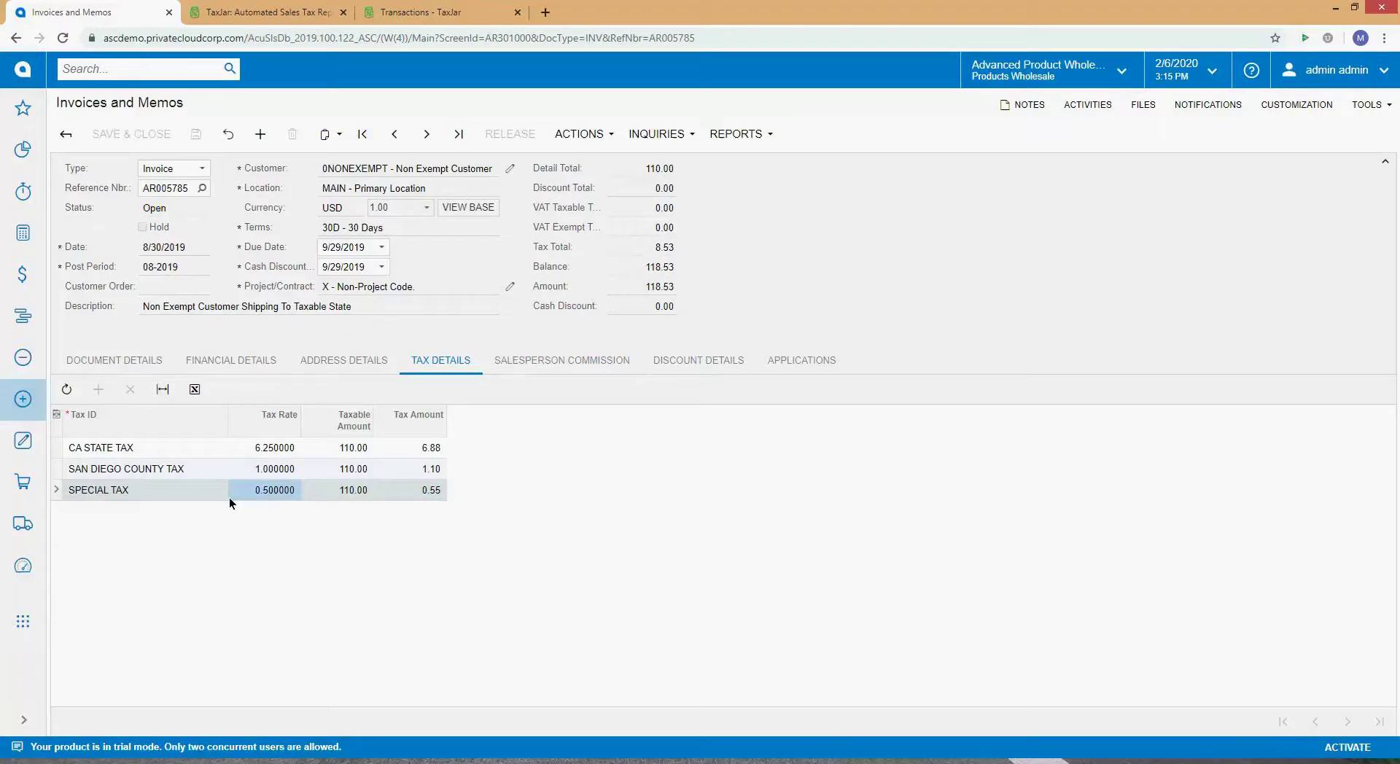
click(148, 452)
click(414, 448)
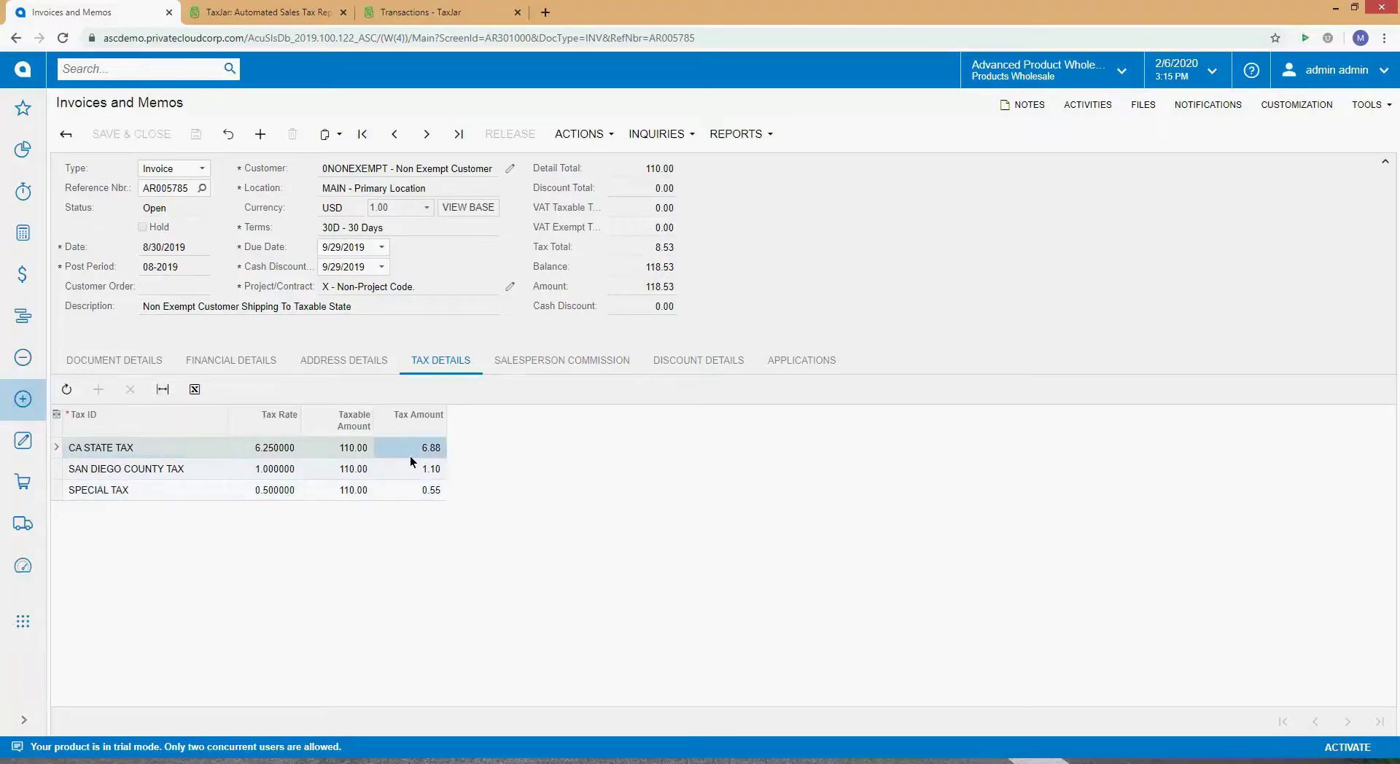
click(410, 471)
click(410, 489)
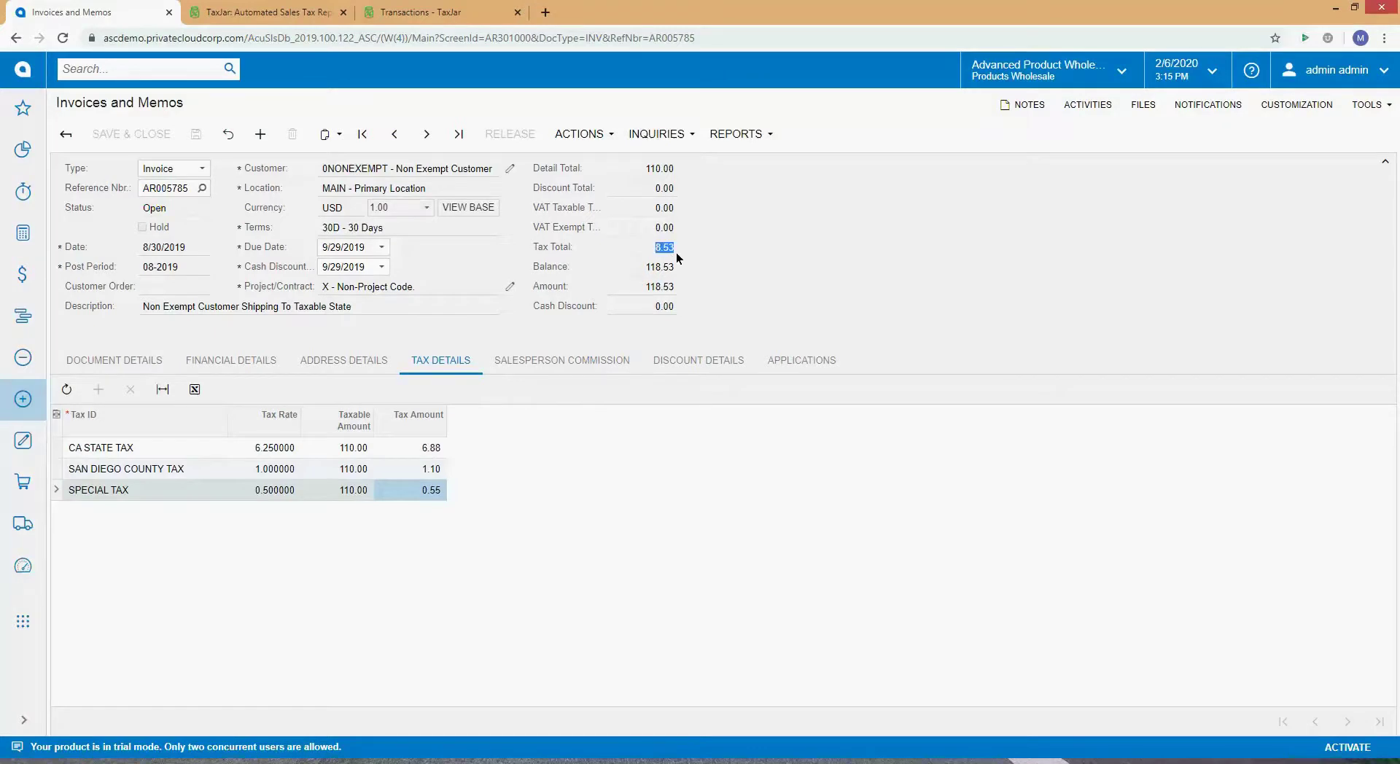
double_click(667, 169)
click(175, 362)
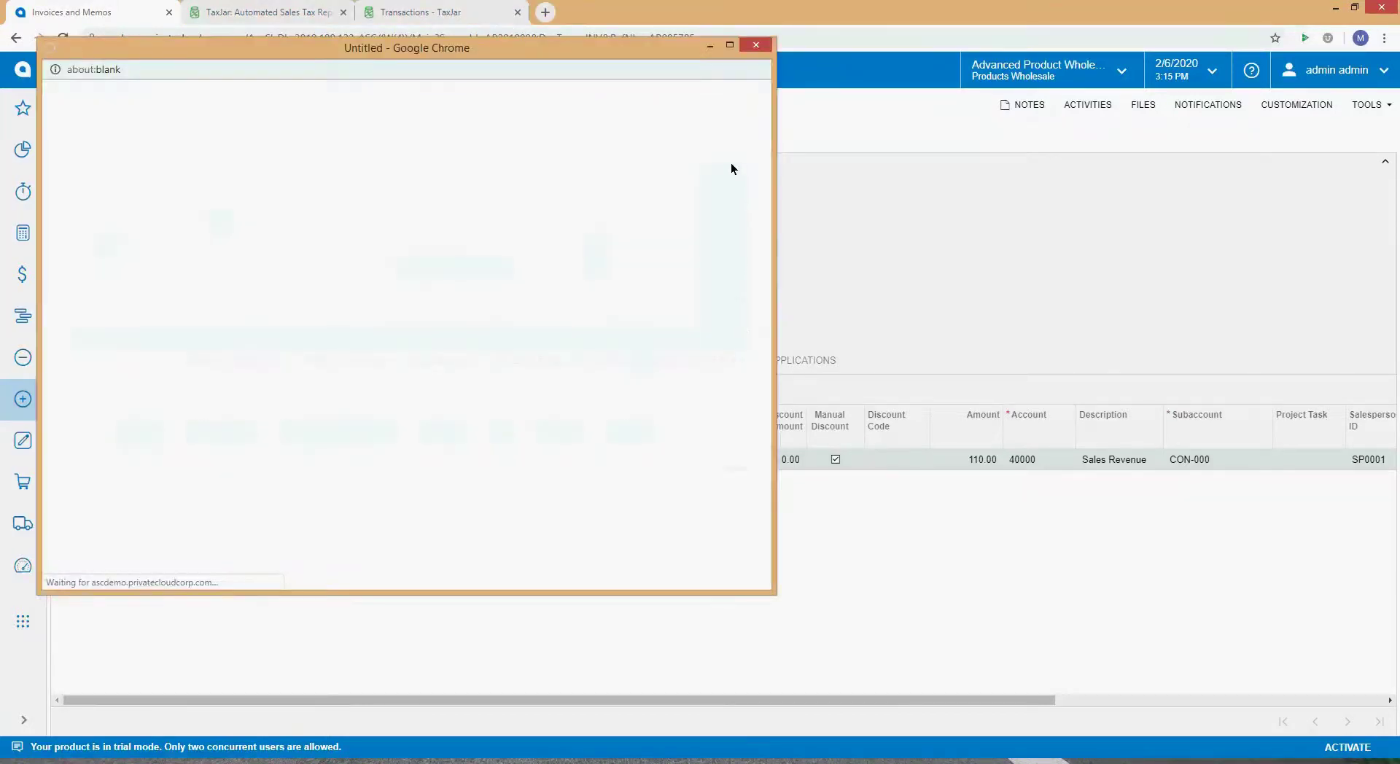
Step: Enlarge the customer popup, remove the CA tax exemption and clear the Resale entity usage type
drag(645, 51, 772, 54)
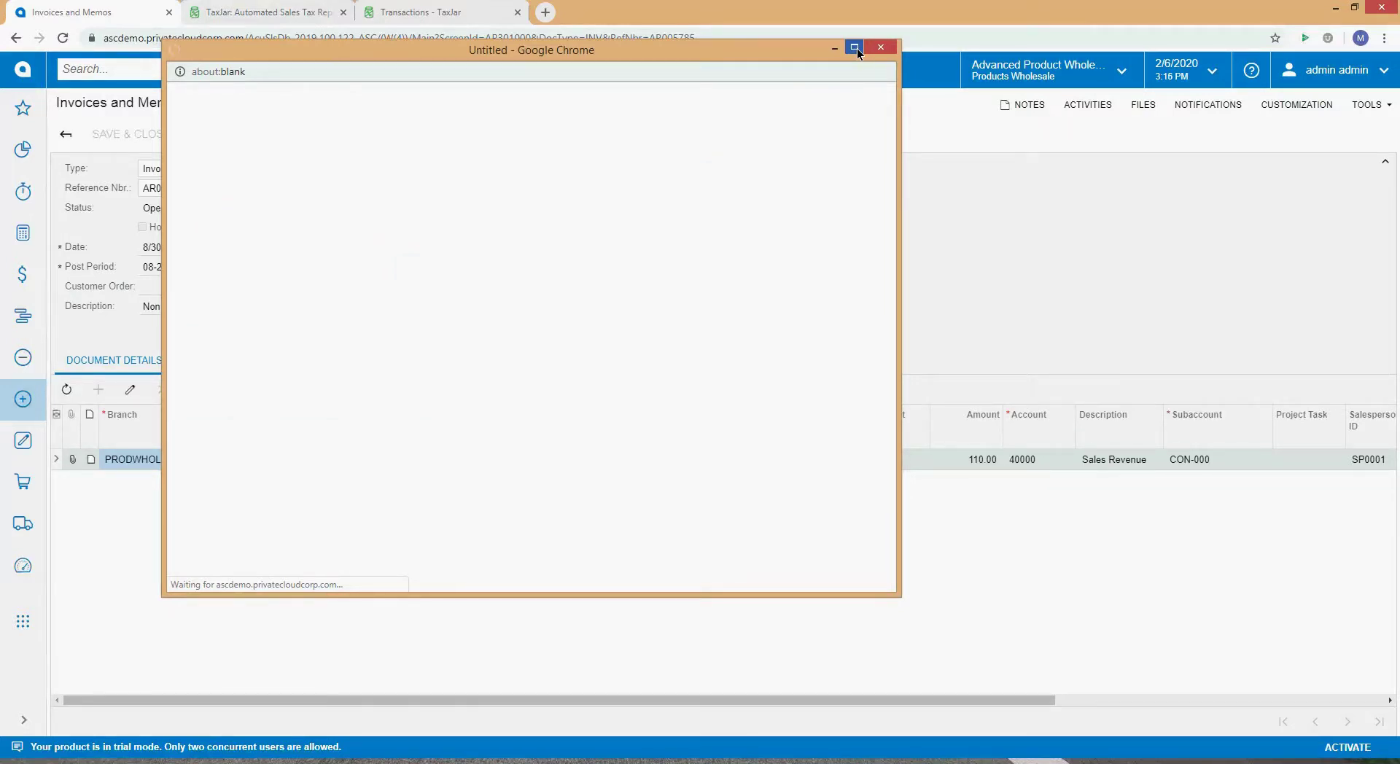
click(856, 48)
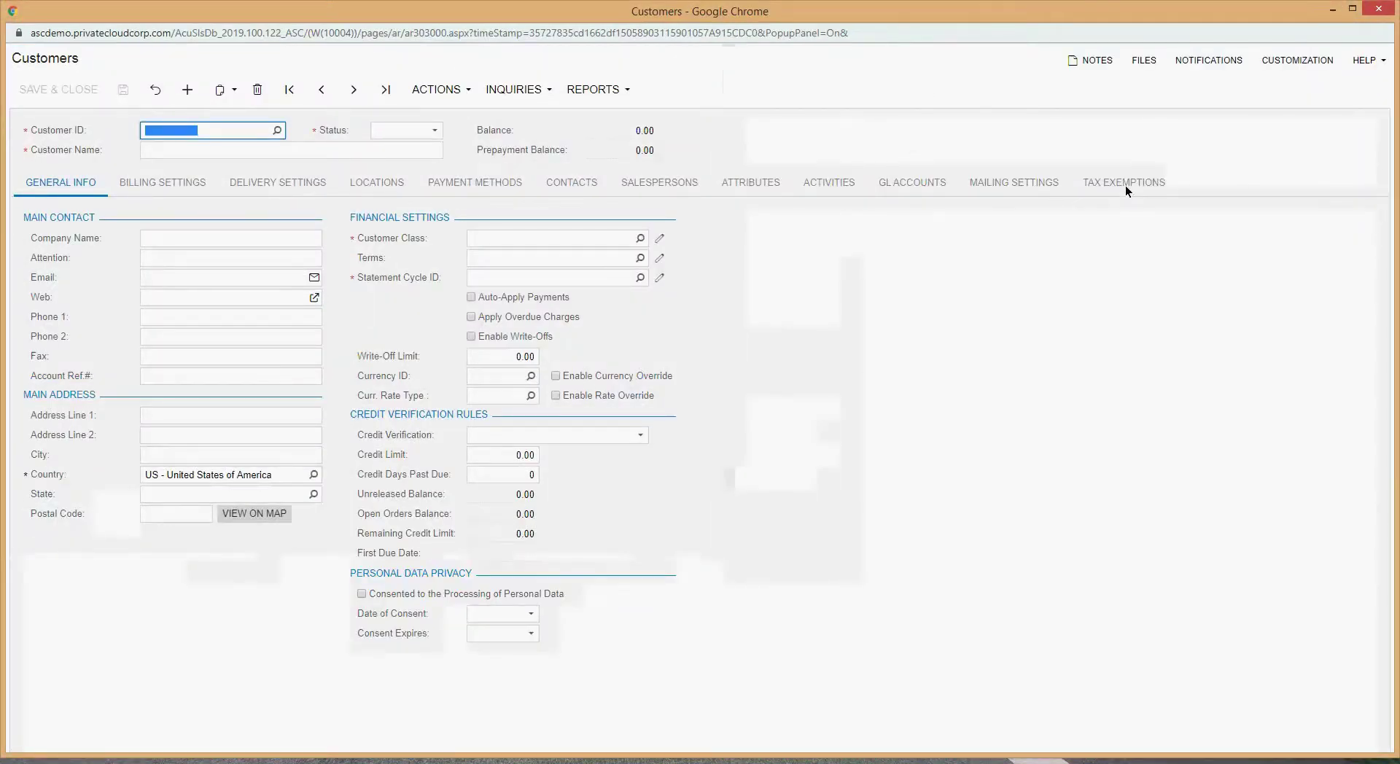
click(1126, 184)
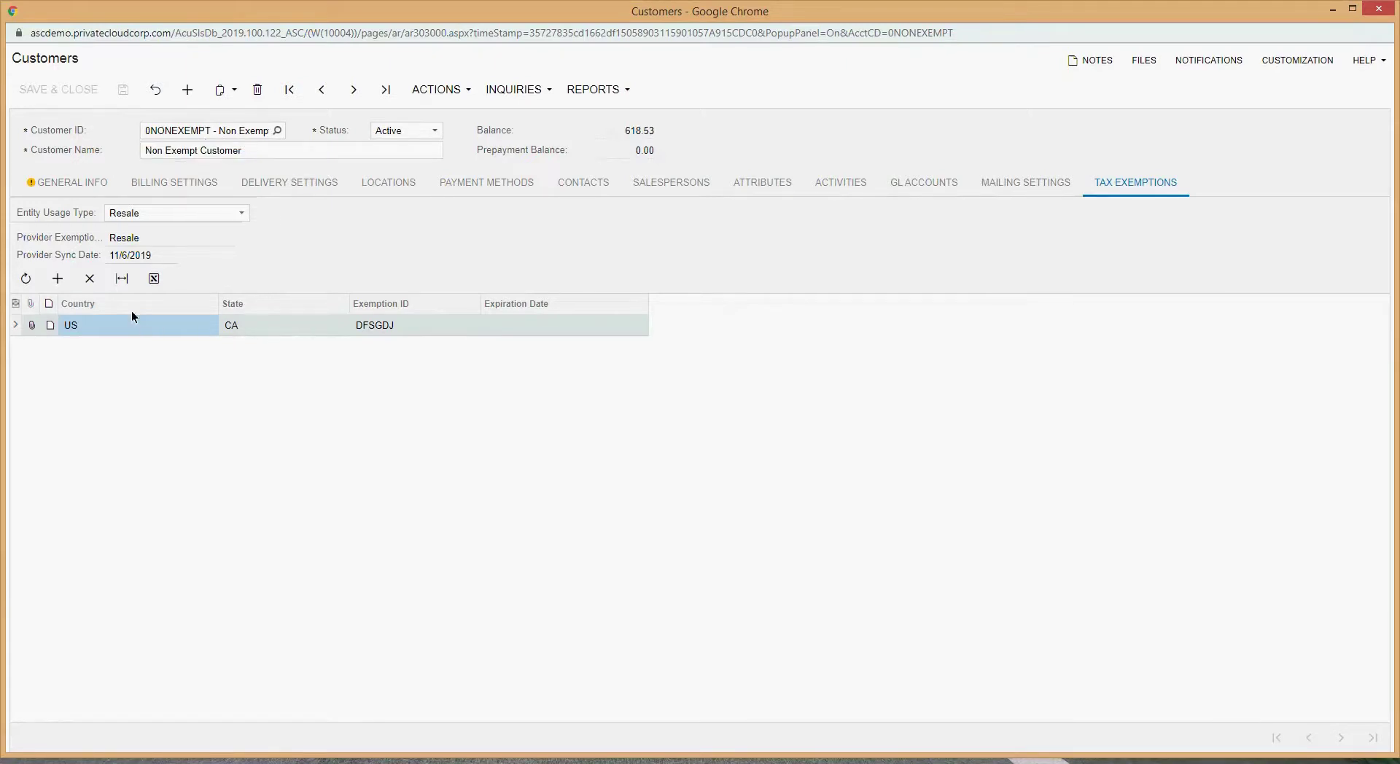
click(89, 282)
click(213, 212)
key(BackSpace)
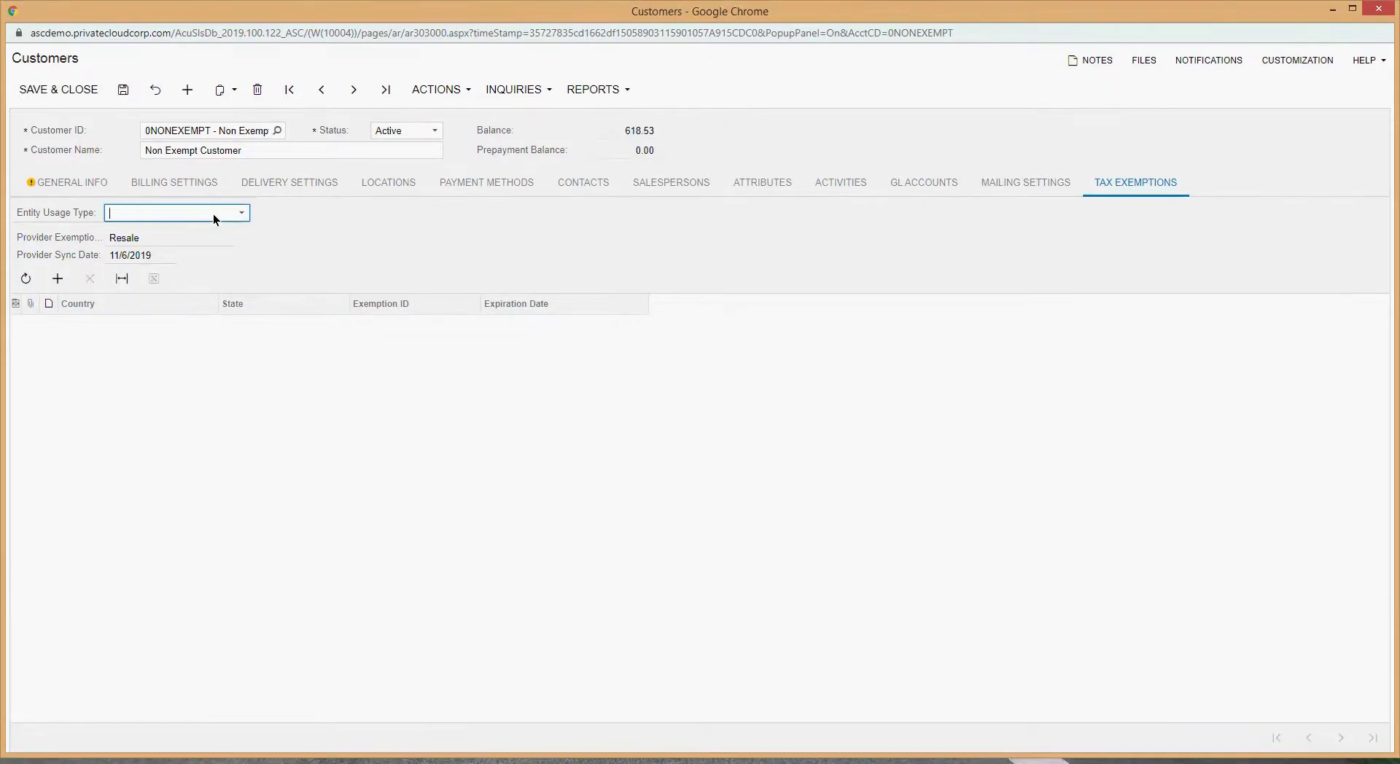
click(153, 259)
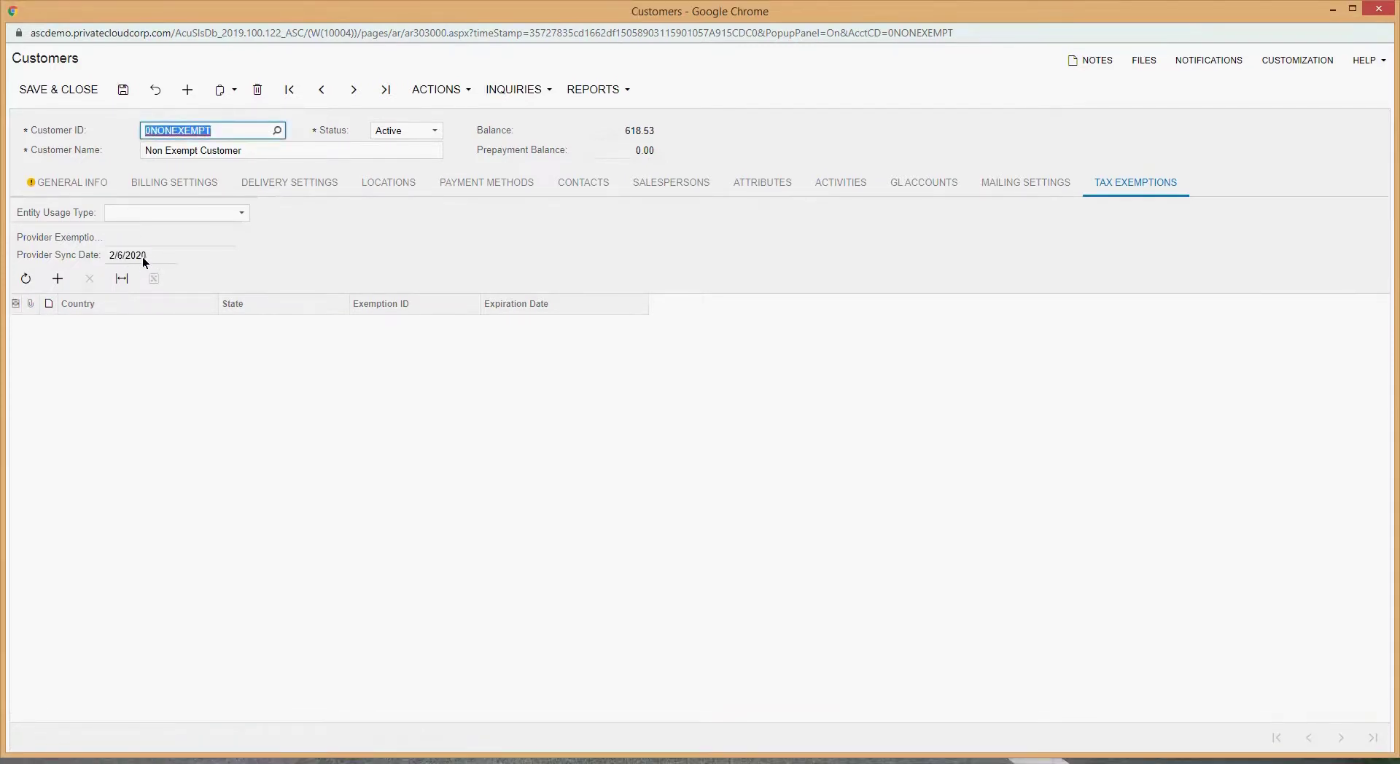
Step: Review the provider sync date and general info, then save and close the customer record
click(121, 257)
click(157, 267)
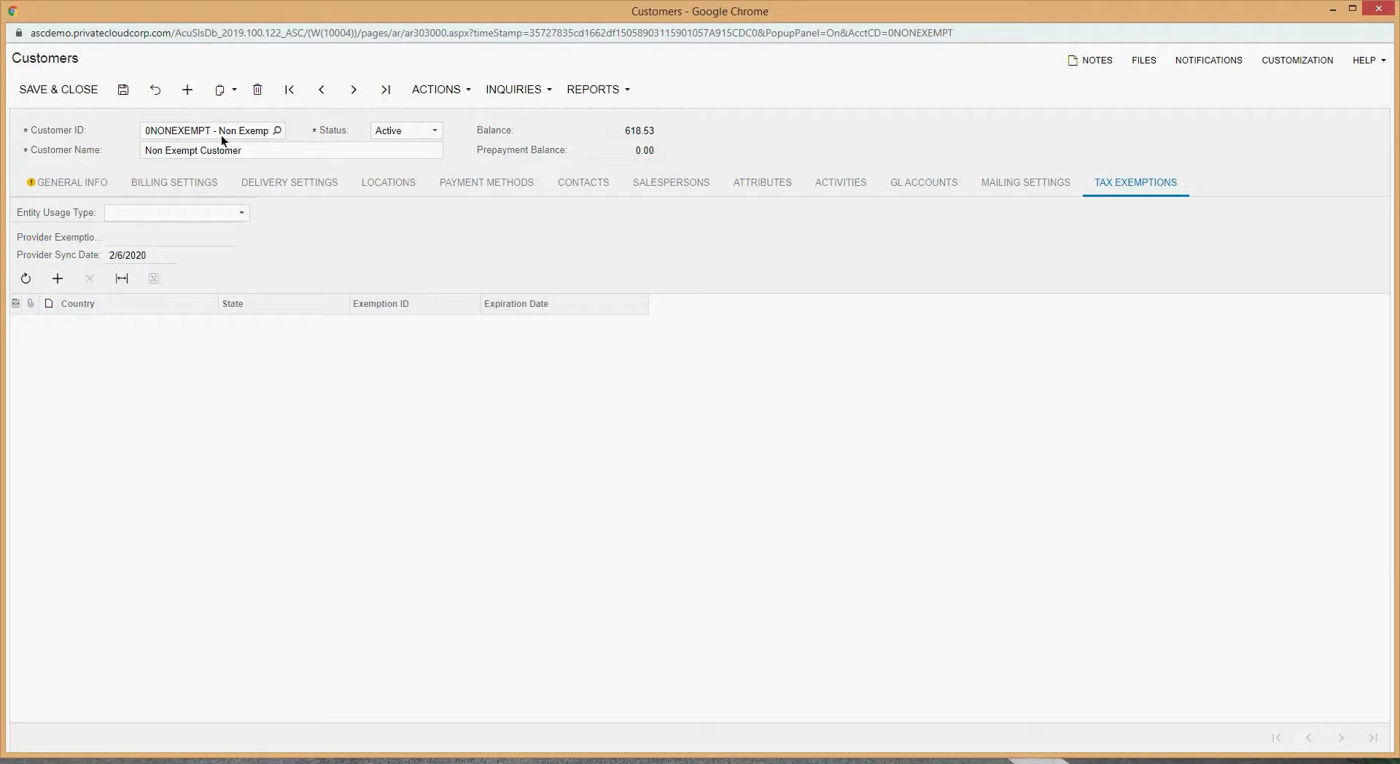
click(261, 150)
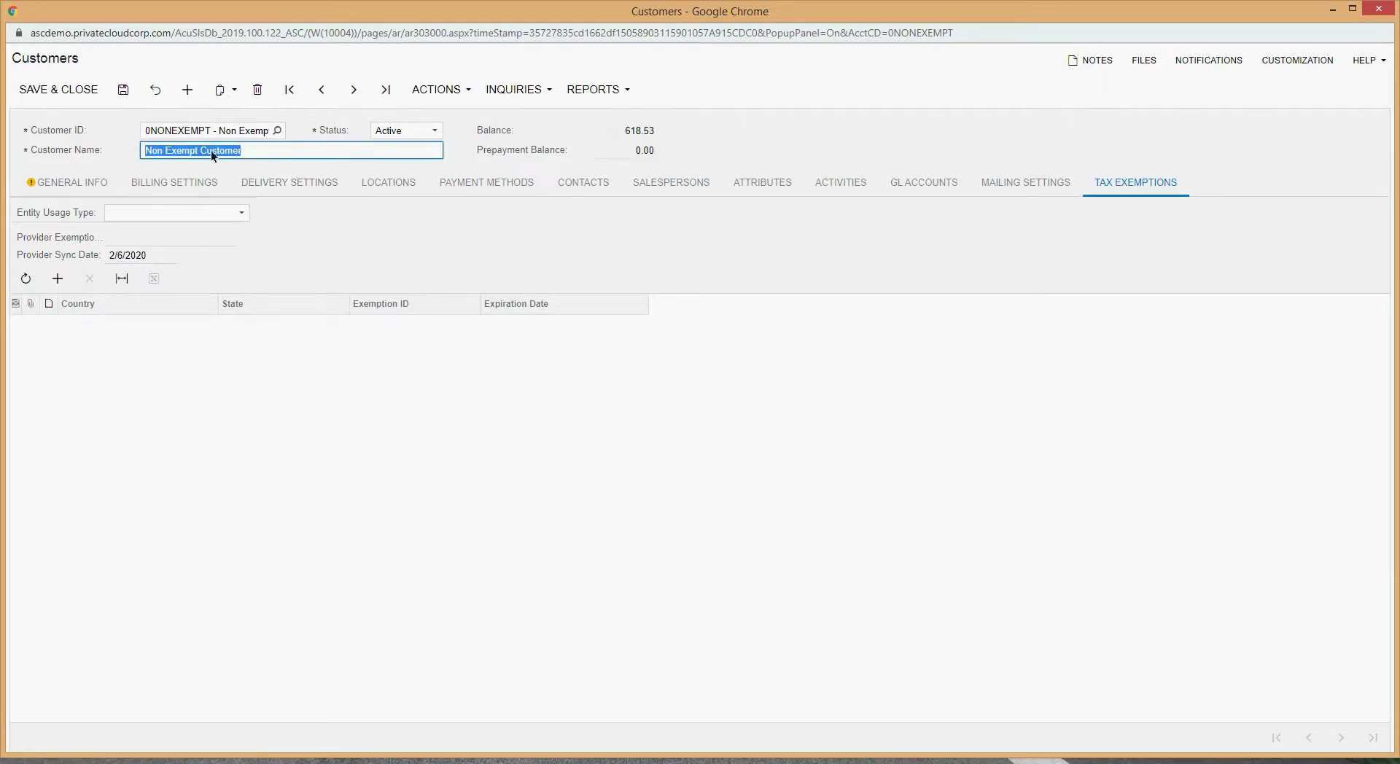
click(62, 184)
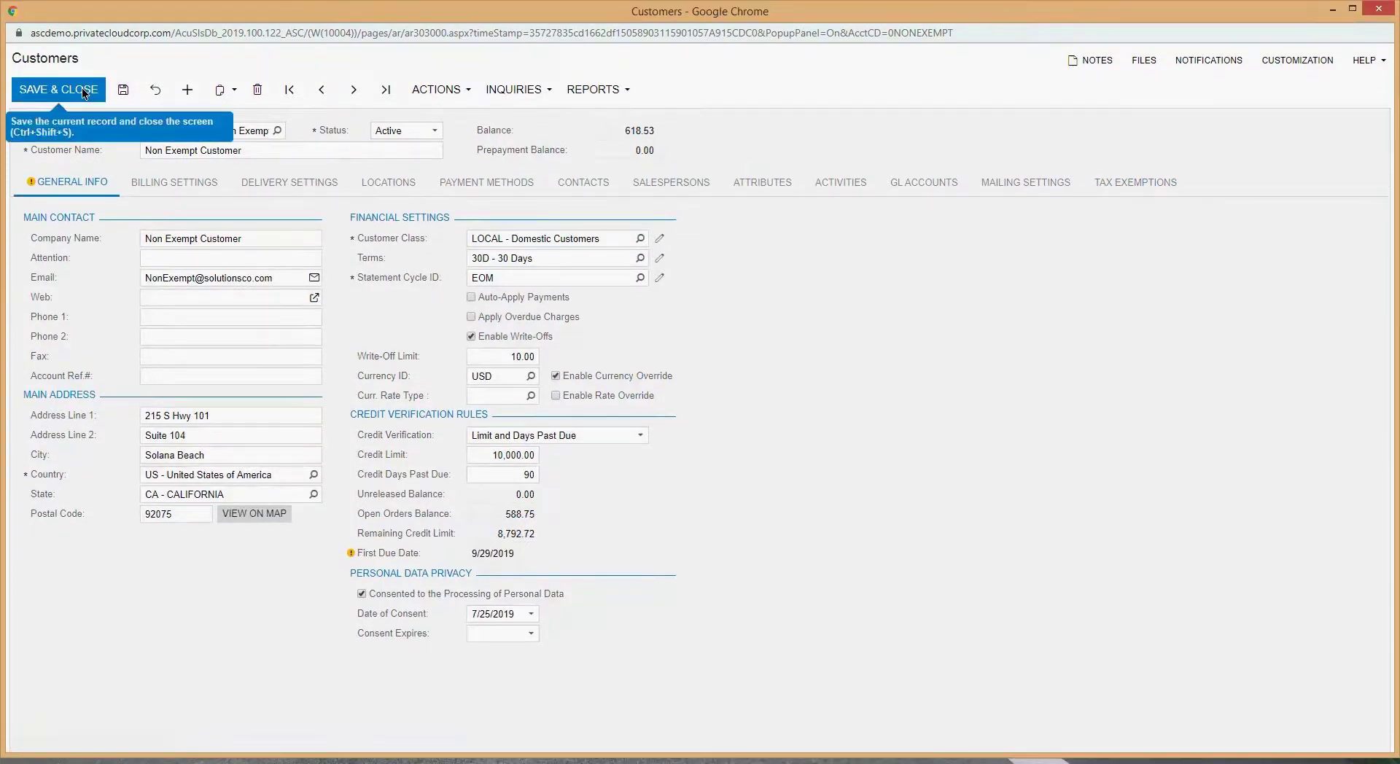
click(84, 90)
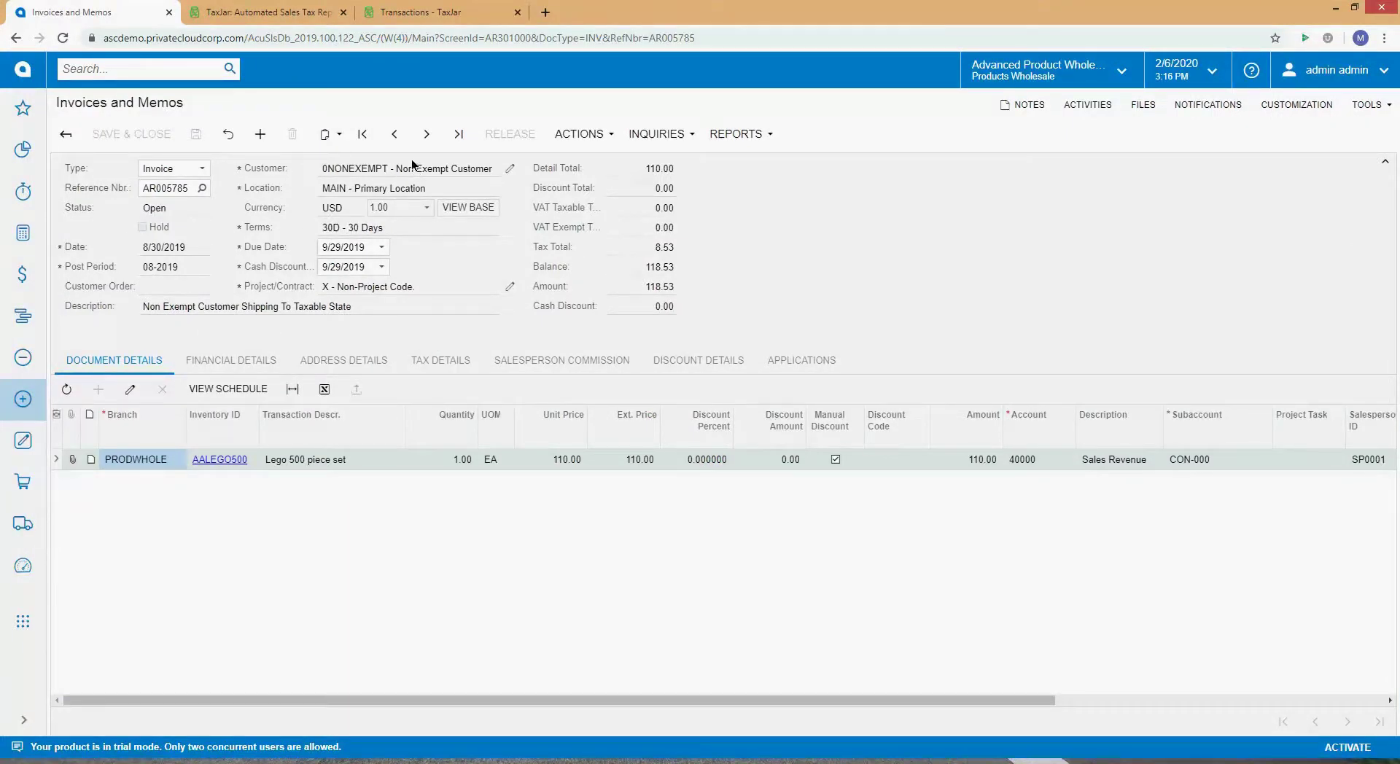
Step: Search 'Sales Order' and open the Sales Orders list in a new tab
click(170, 68)
text(Sales Order)
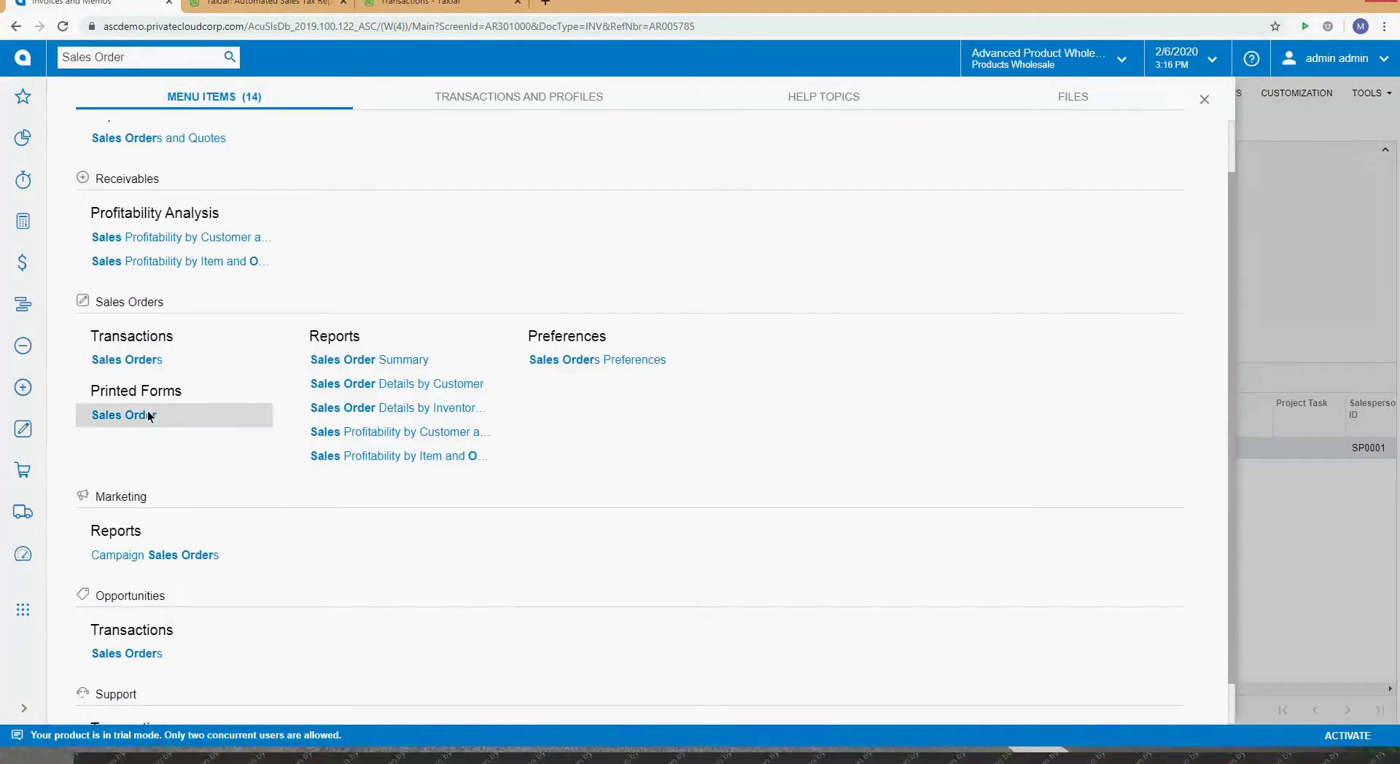
right_click(134, 359)
click(147, 376)
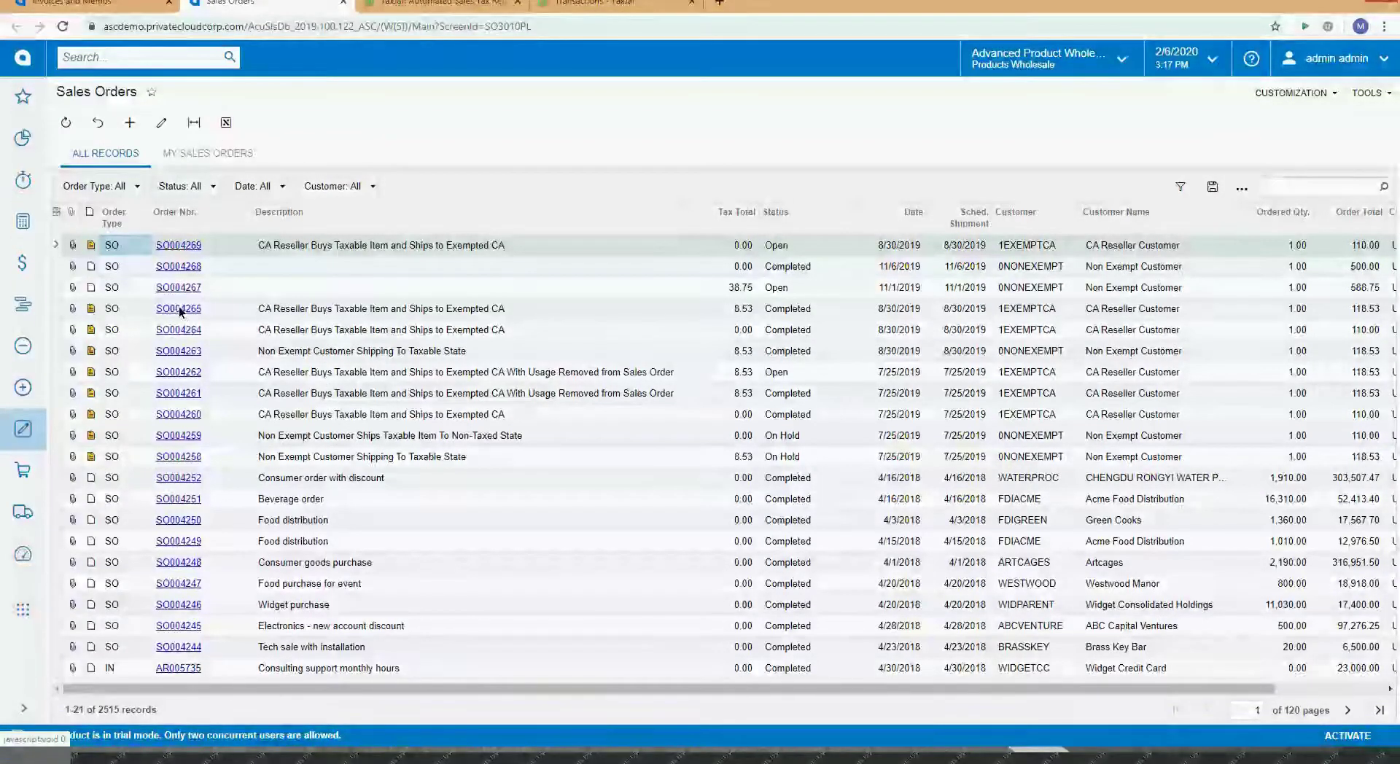
Step: Open order SO004263, then go back to the sales orders list
click(187, 352)
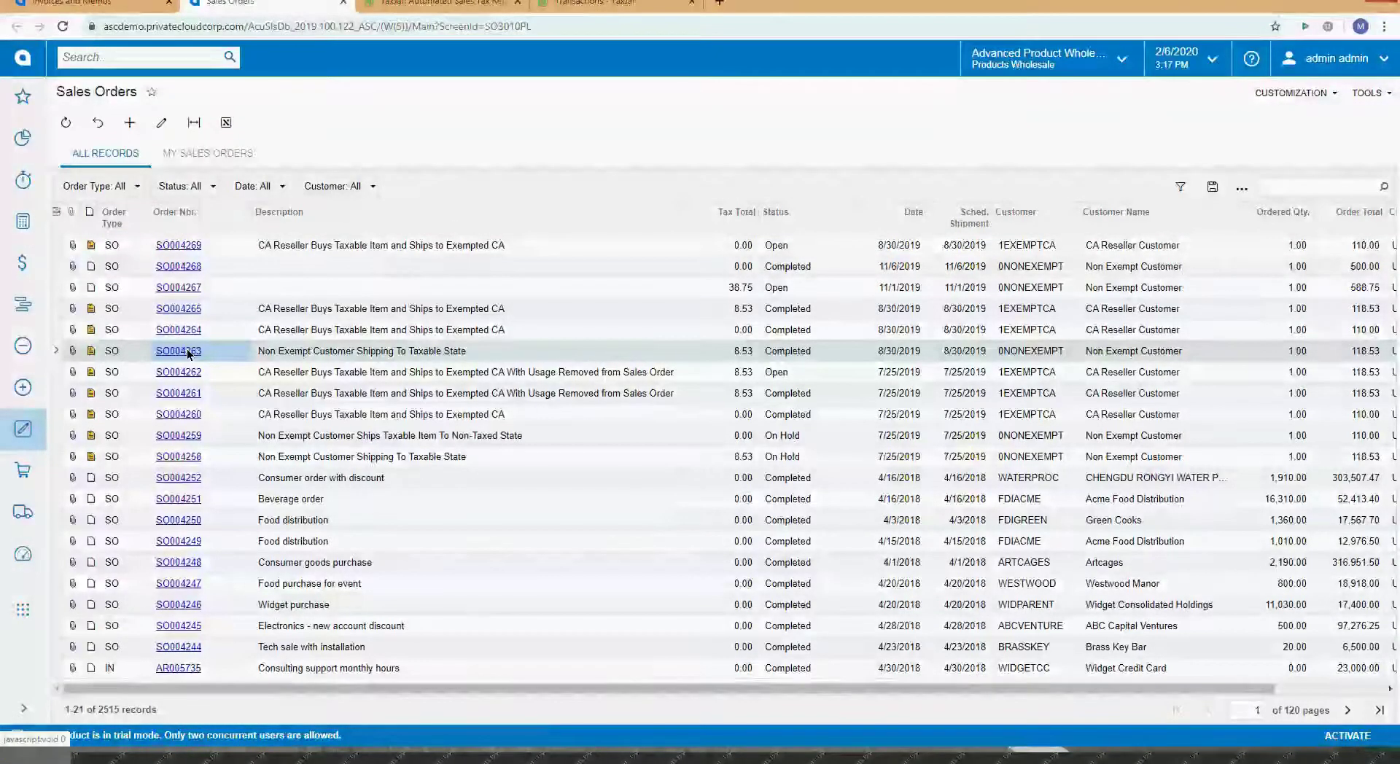
click(187, 352)
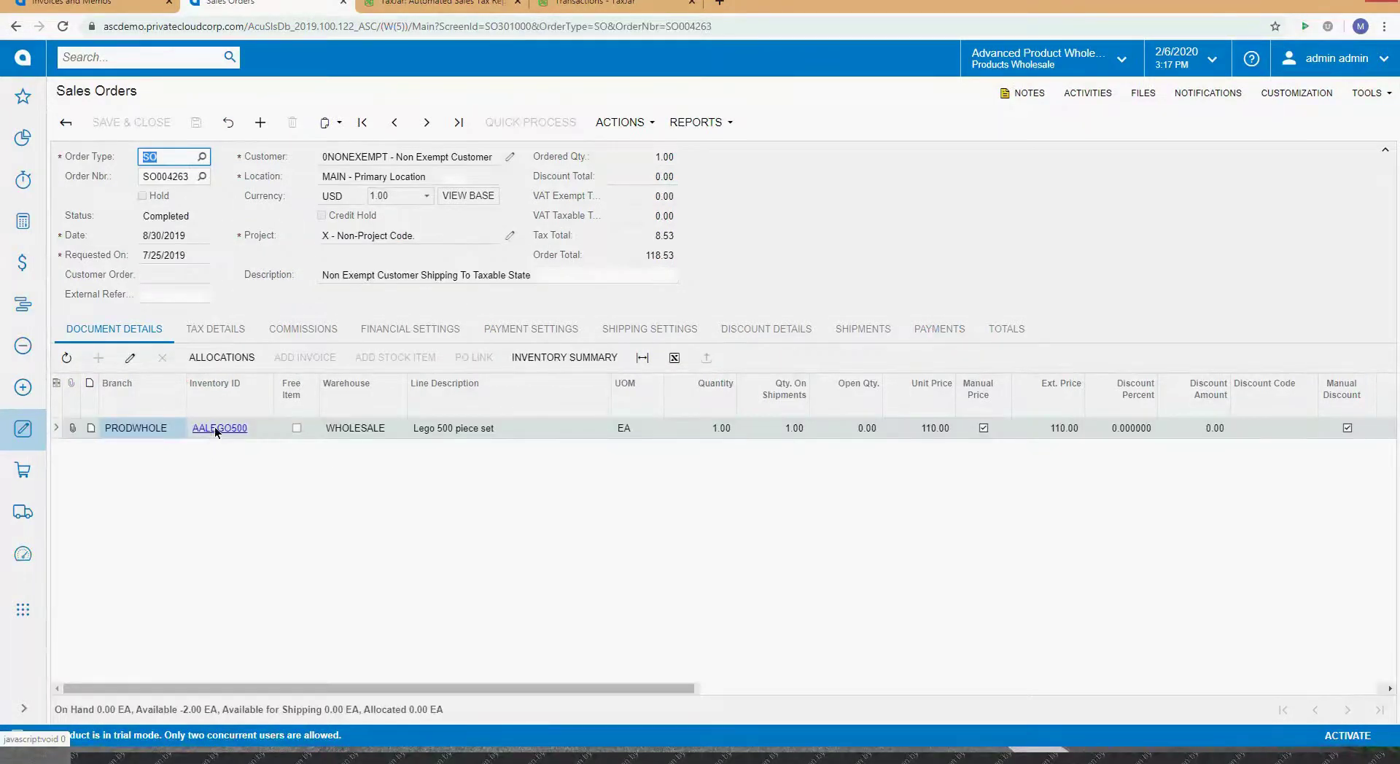
click(65, 122)
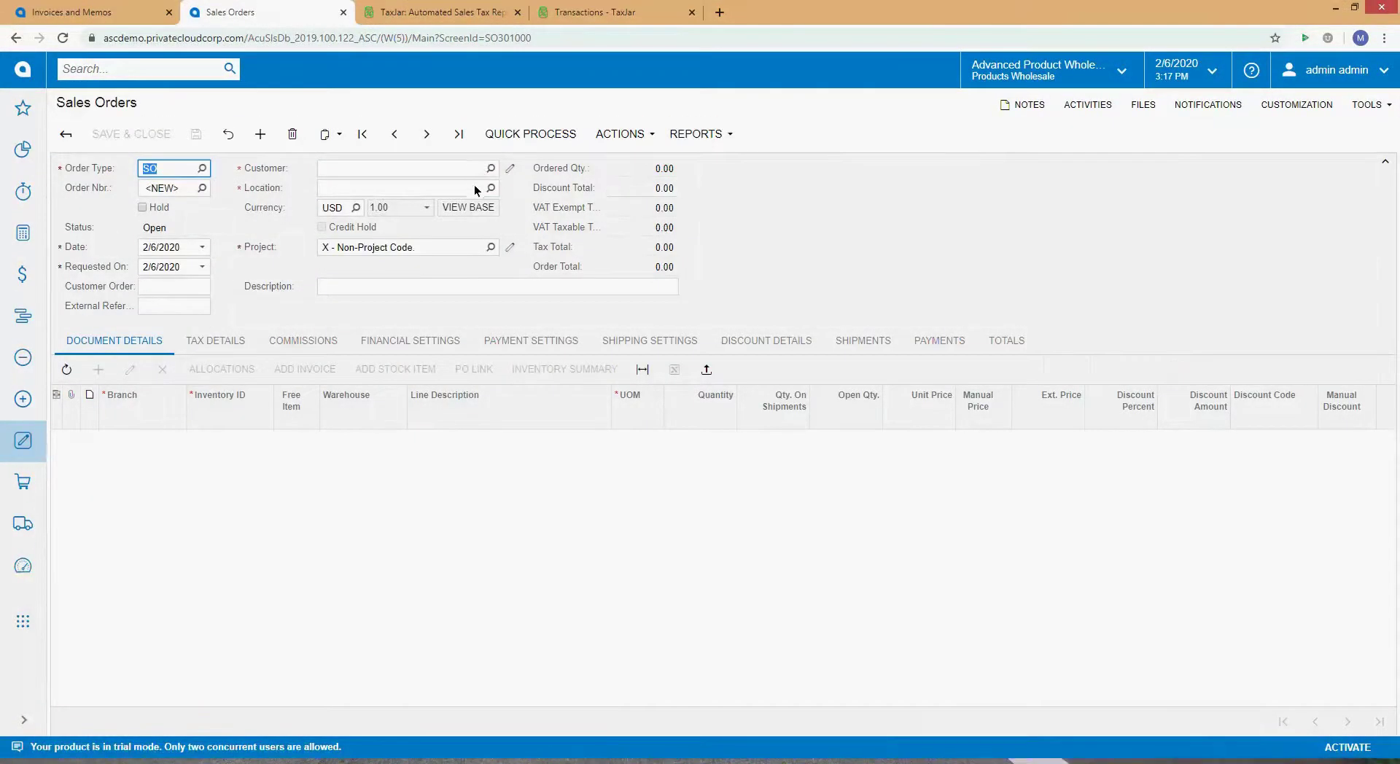
Step: Choose 0NONEXEMPT as the new sales order's customer via the Customer lookup
click(490, 169)
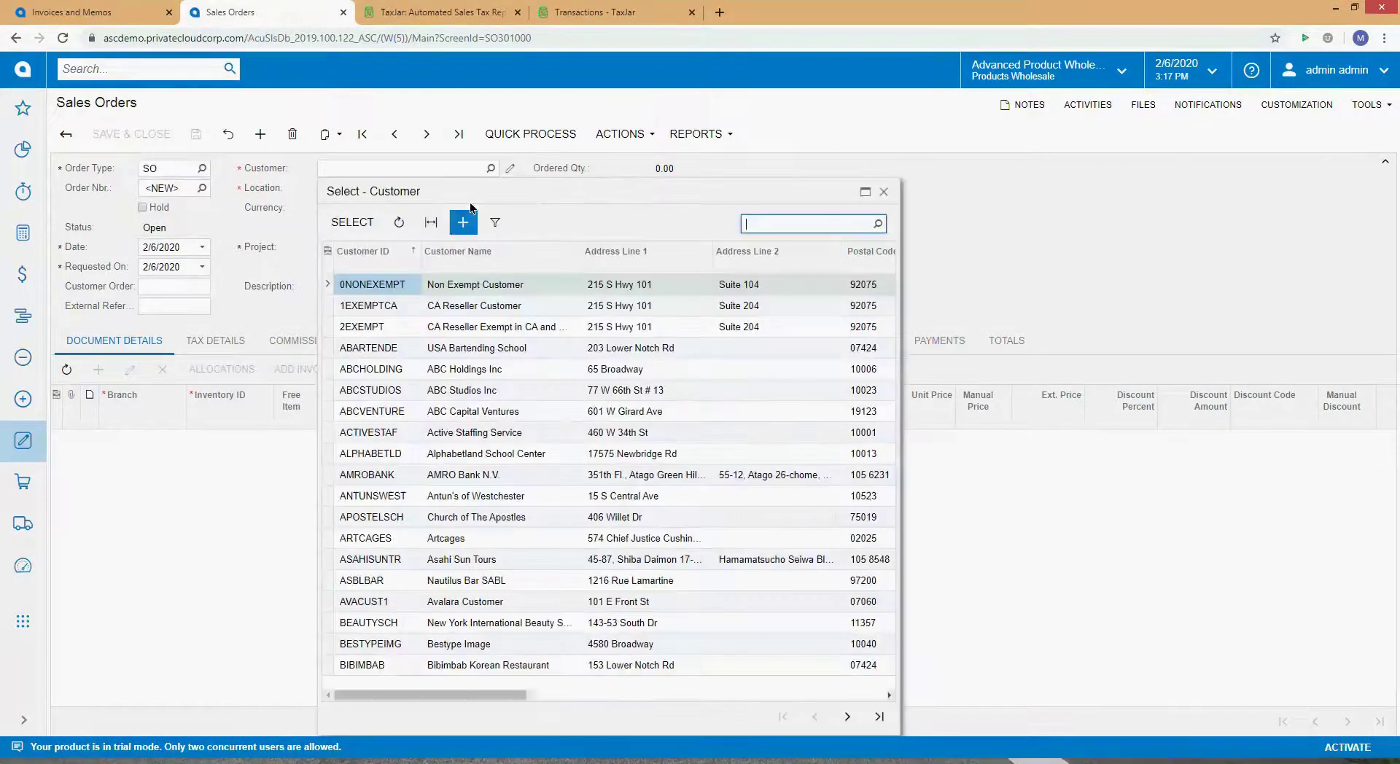
double_click(399, 293)
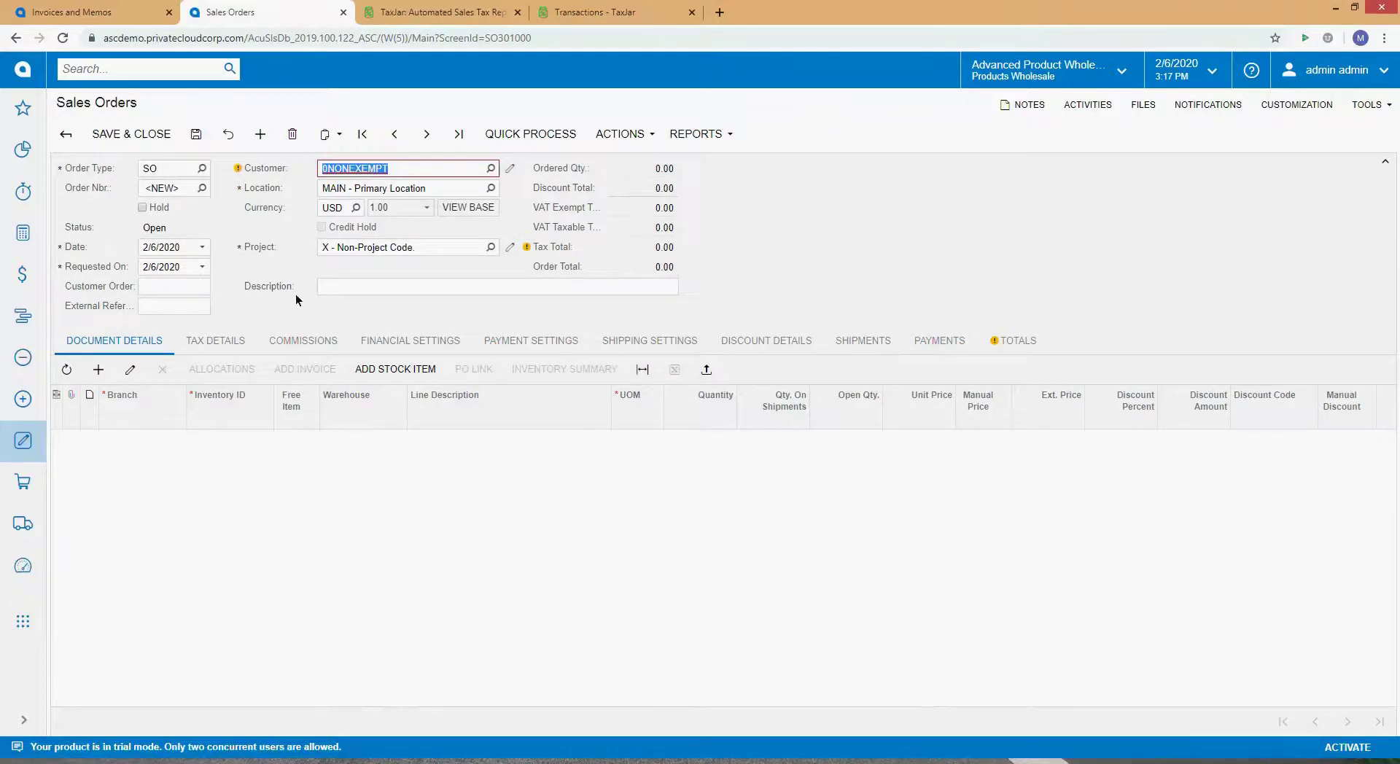
mouse_move(240, 171)
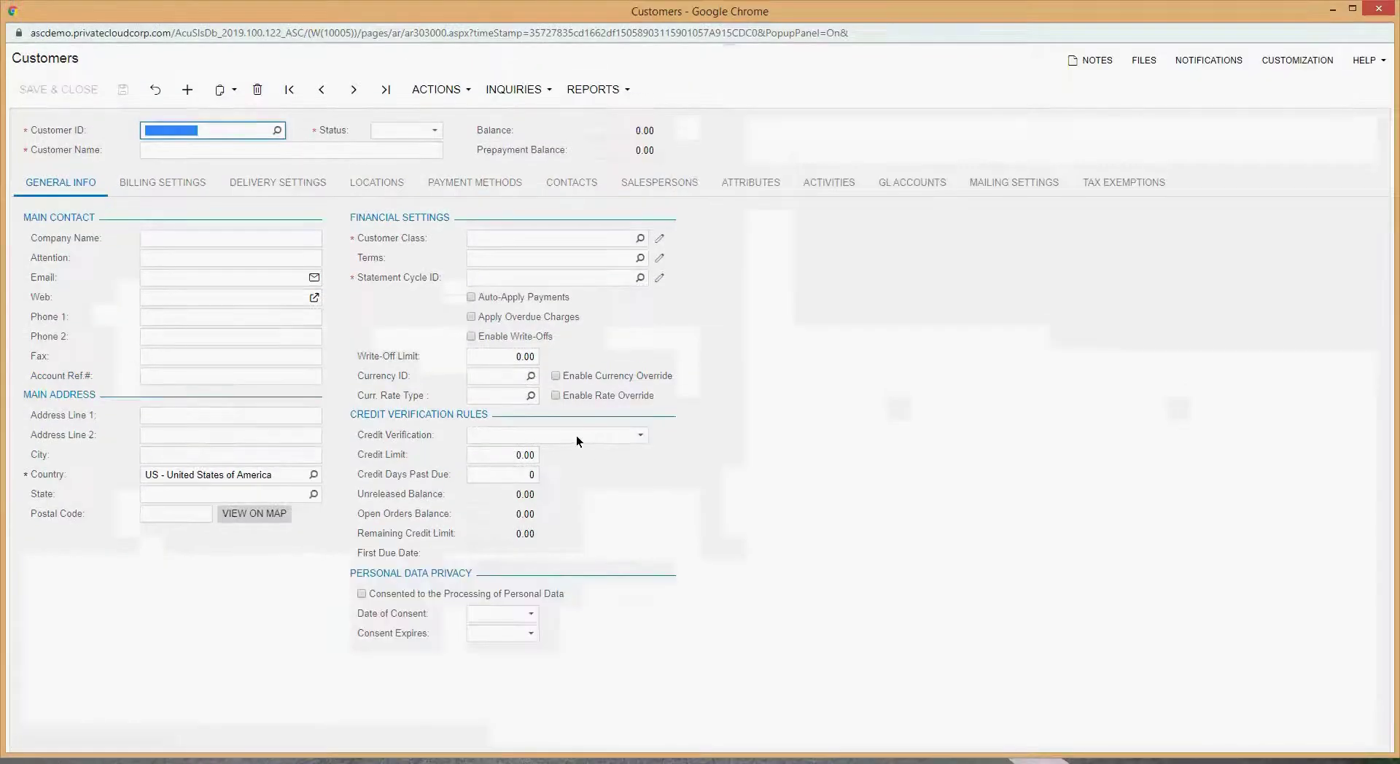
Step: Set the customer's Credit Days Past Due to 390, save, and close the customer window
click(641, 436)
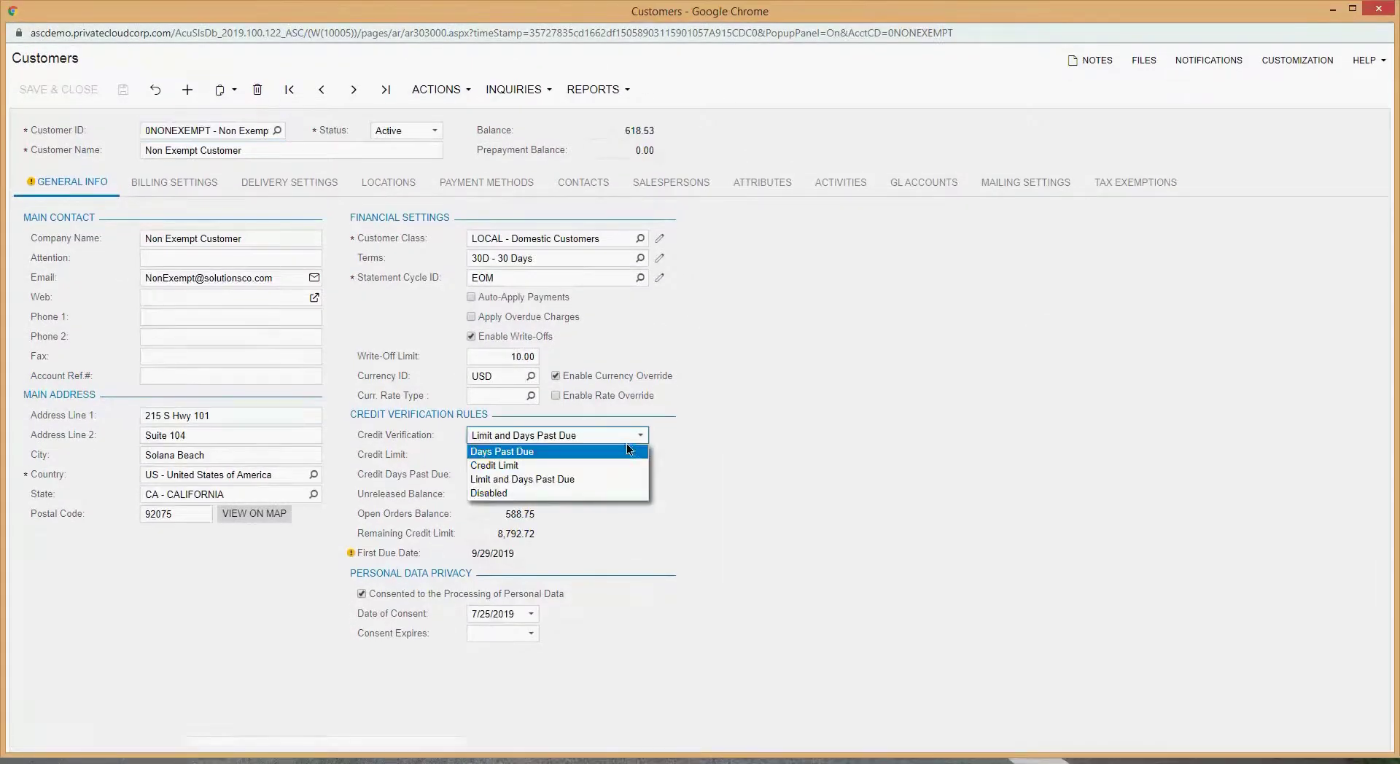
click(681, 449)
click(528, 479)
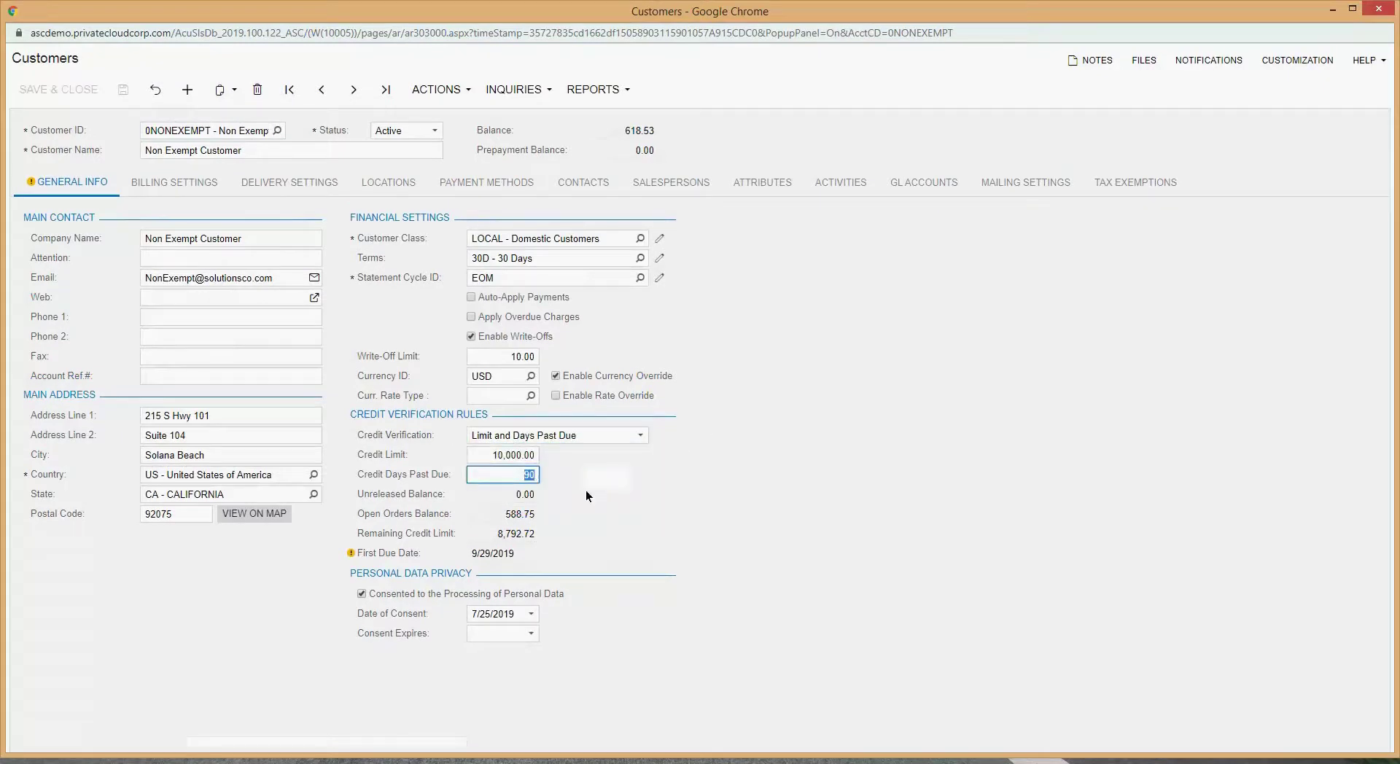
text(390)
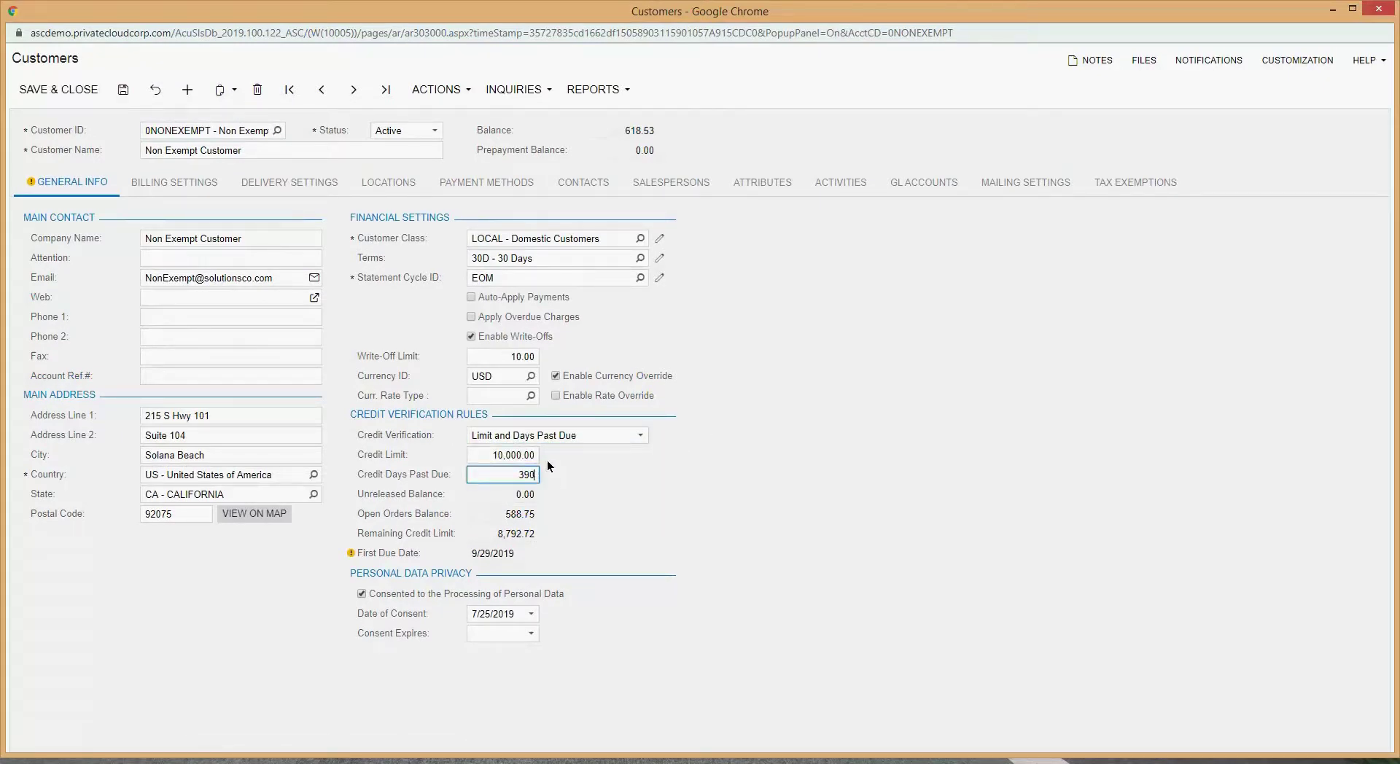
key(shift+Tab)
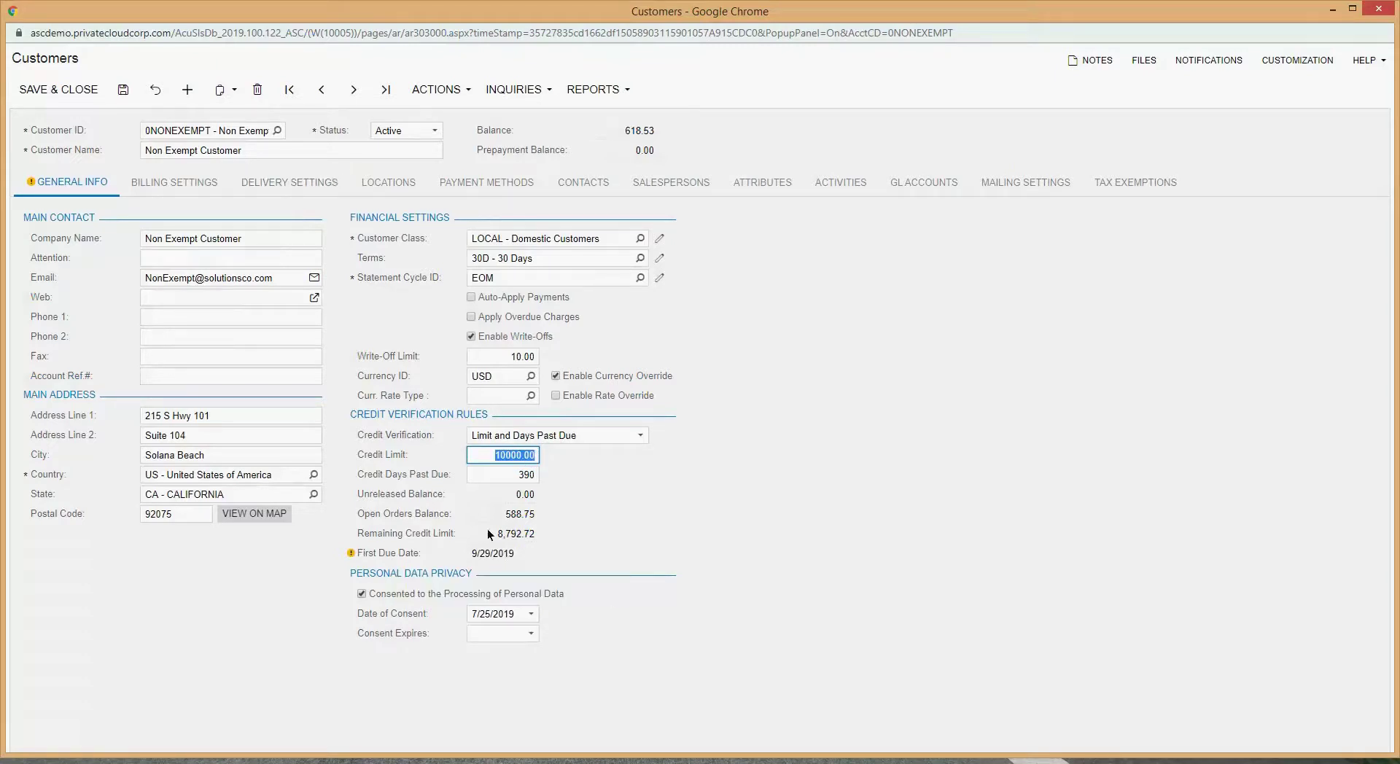
click(123, 91)
mouse_move(1380, 13)
click(1378, 10)
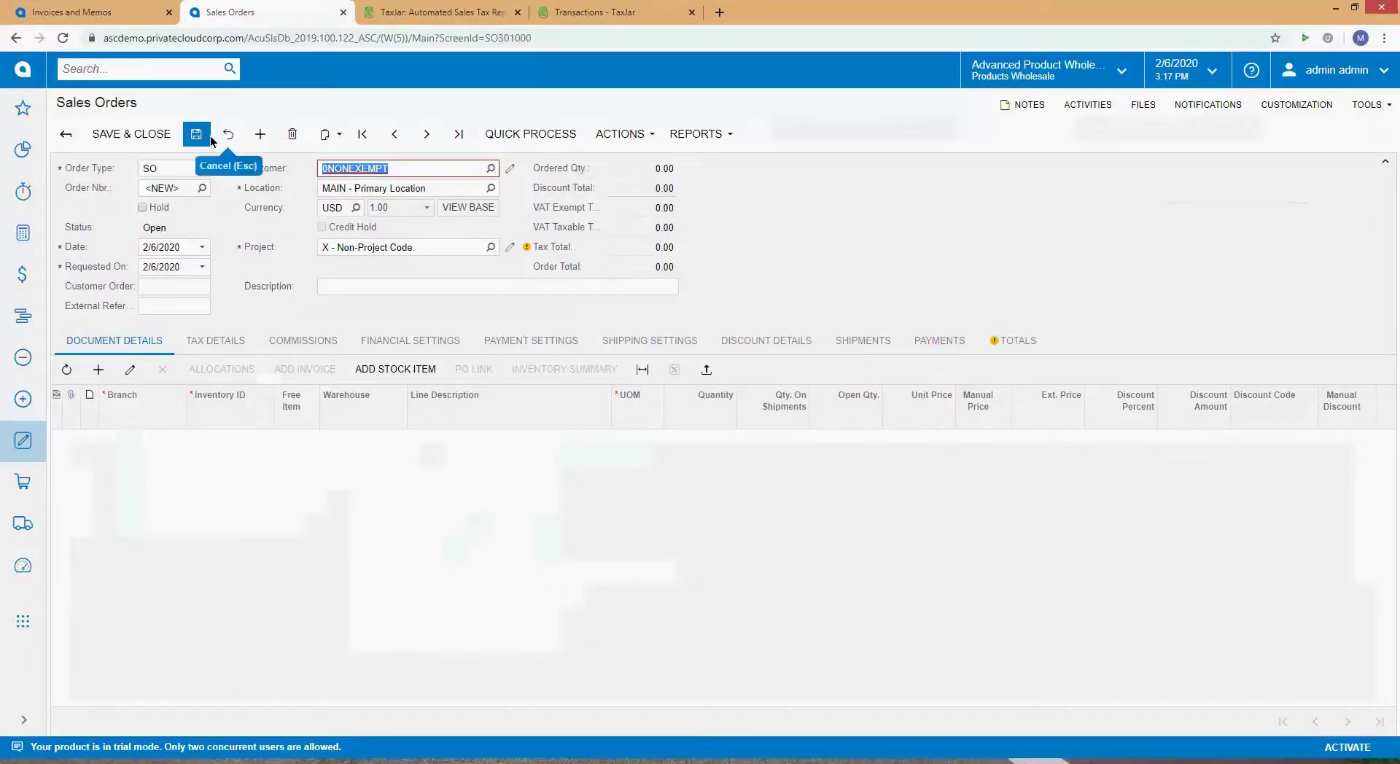
Step: Keep the order's unsaved changes and add a line of 2 AALEGO500 Lego 500 piece sets
click(228, 136)
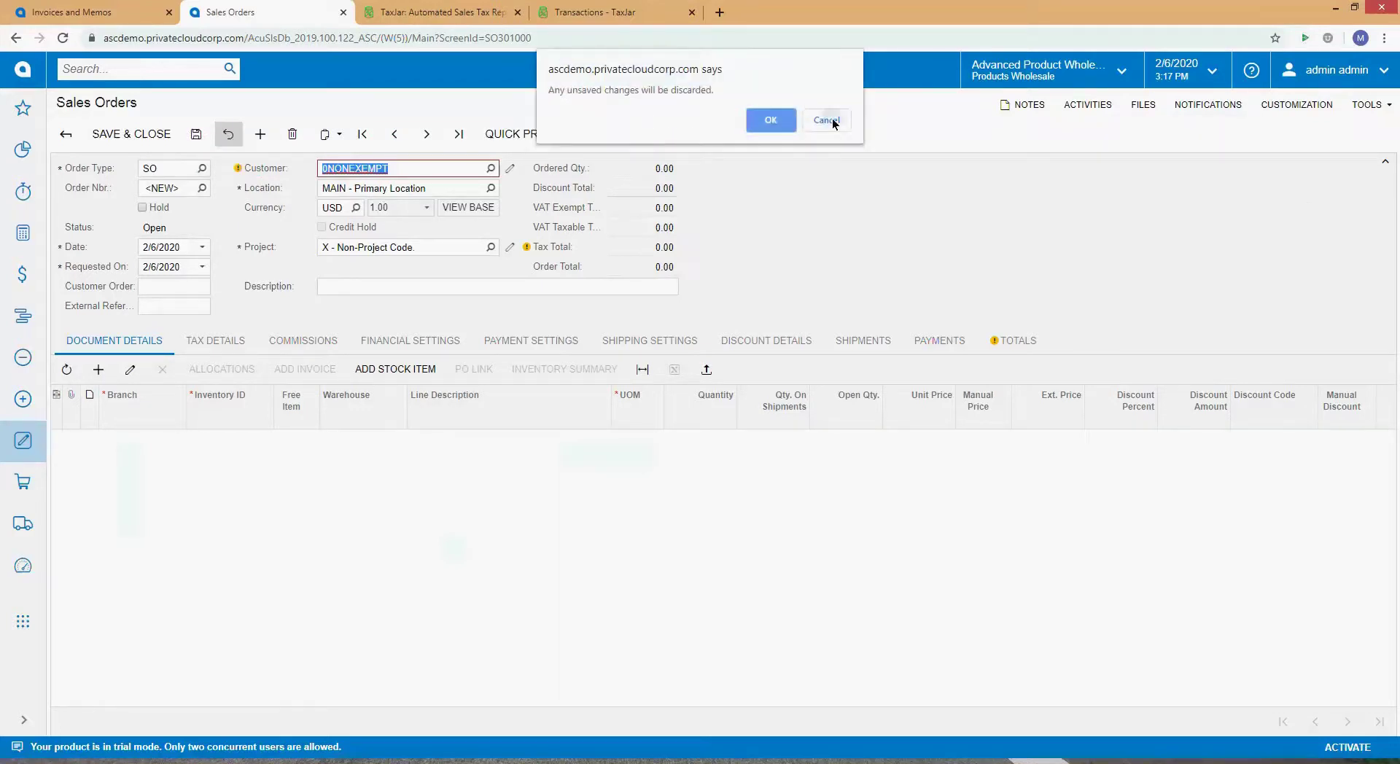
click(825, 119)
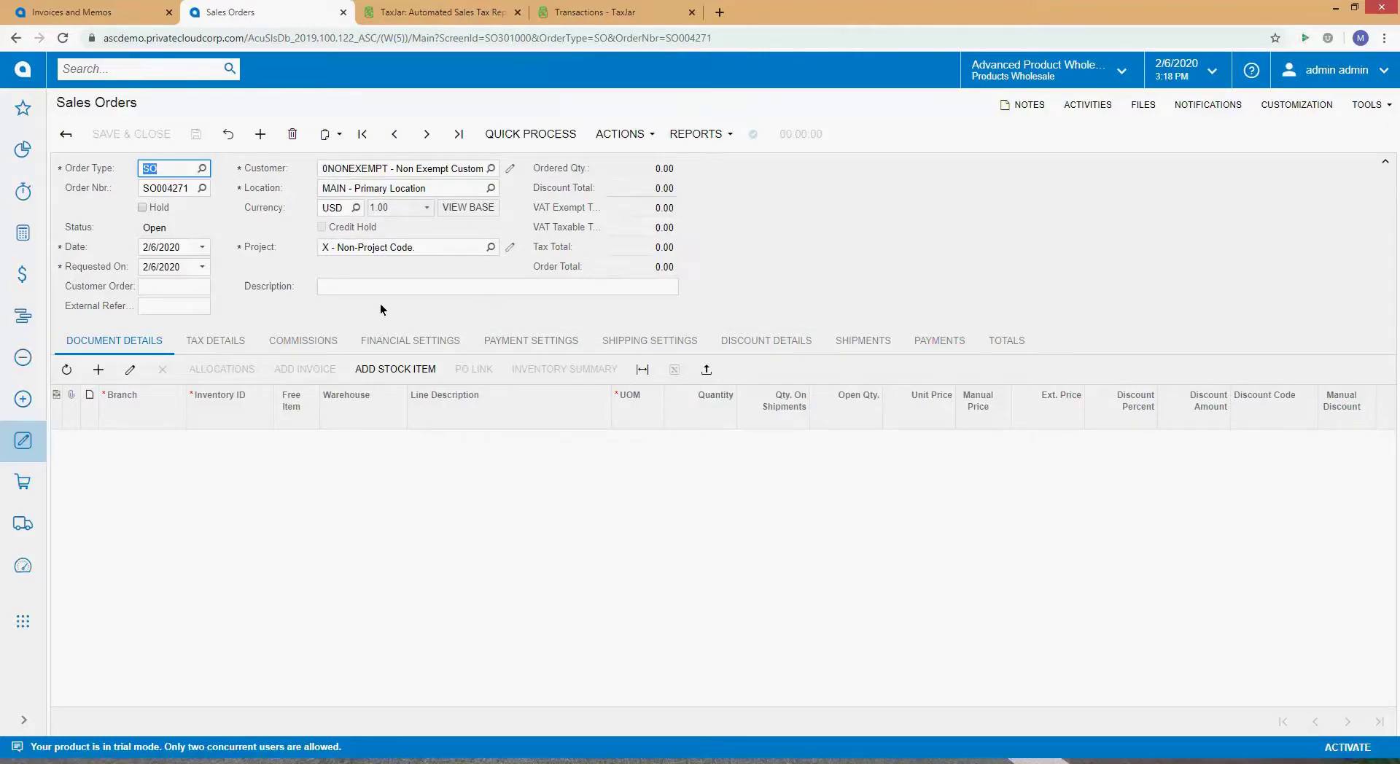
click(99, 369)
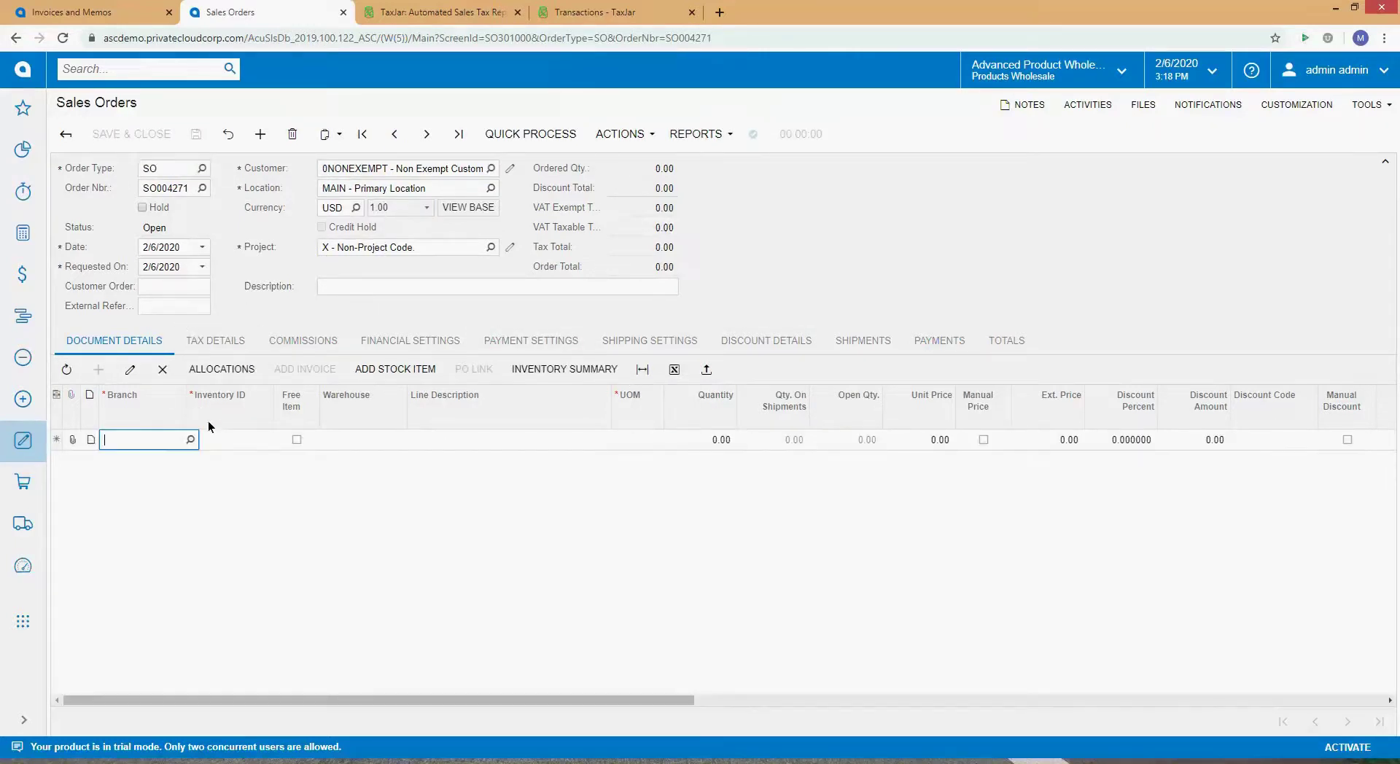
click(245, 442)
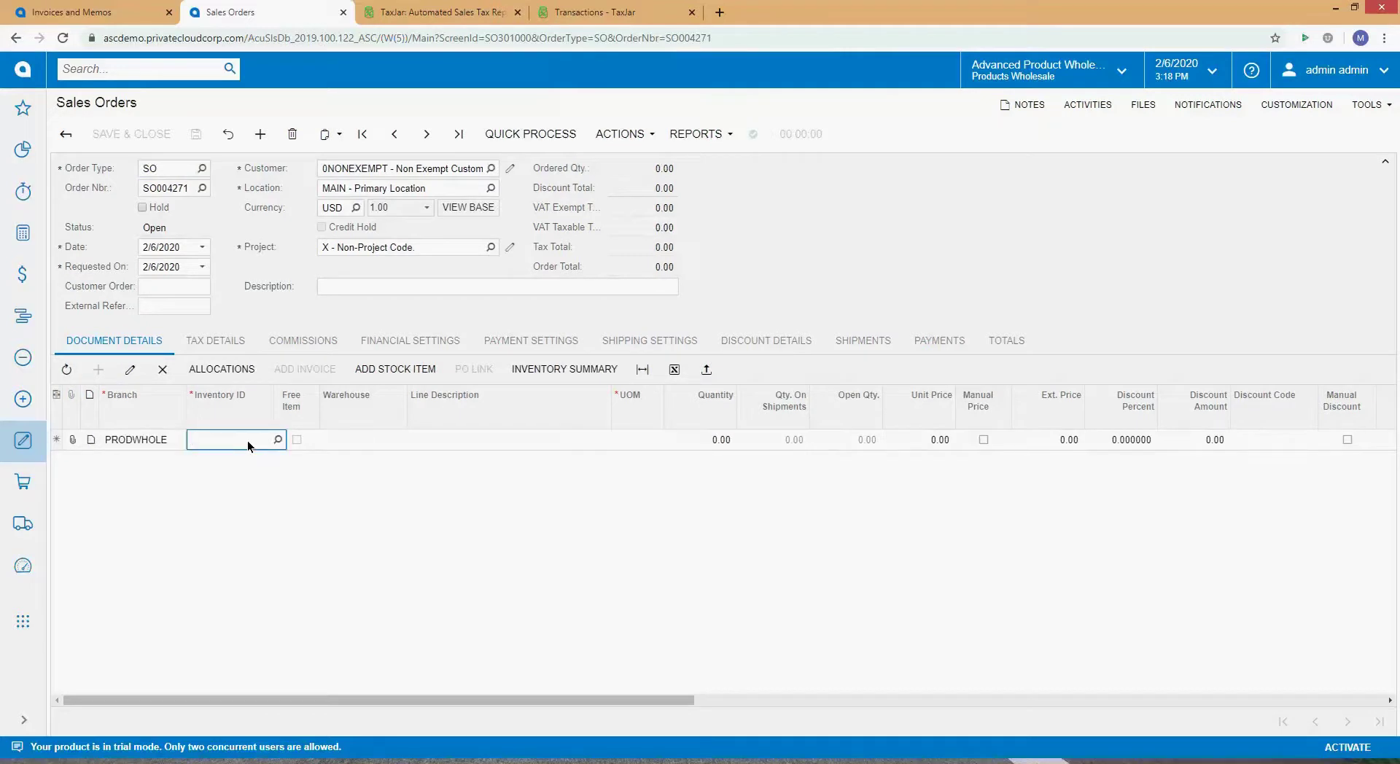
text(Lego)
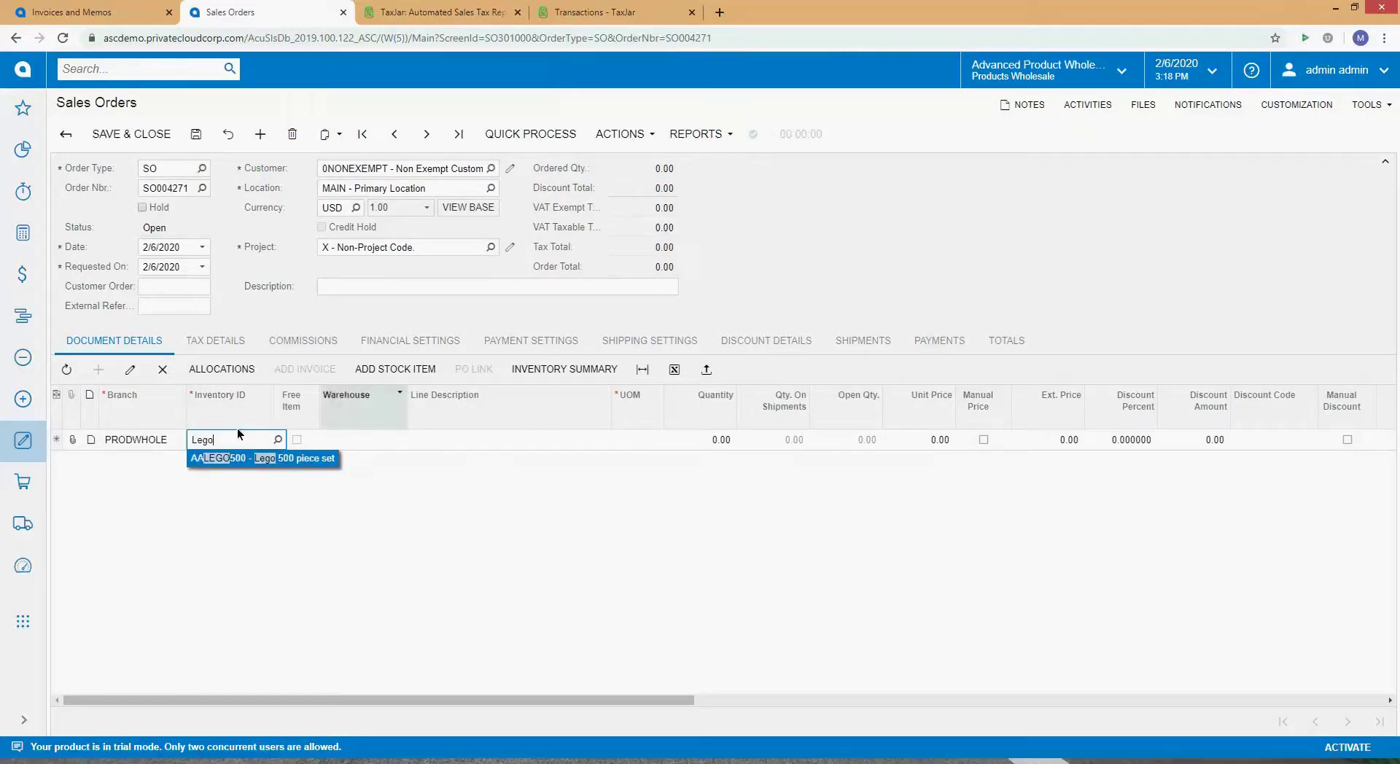
click(305, 459)
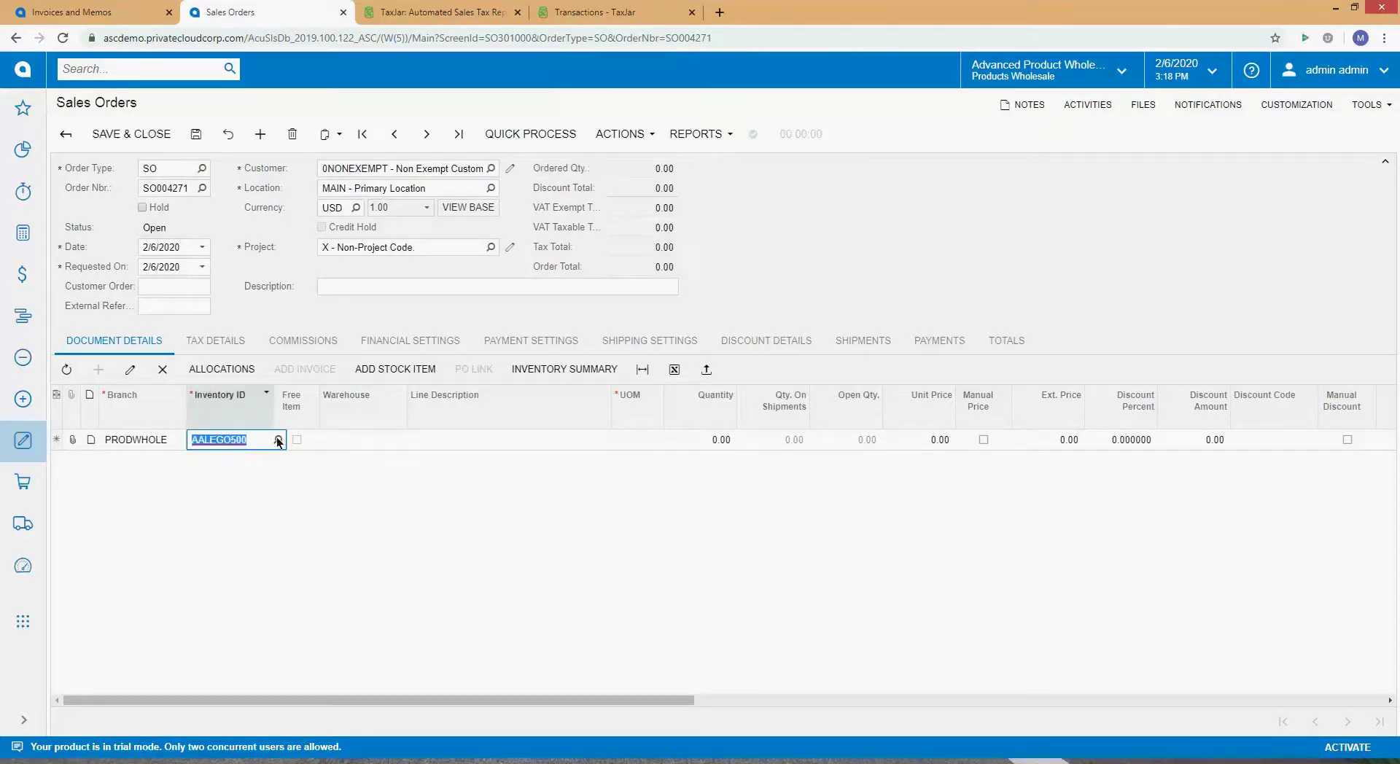
click(291, 431)
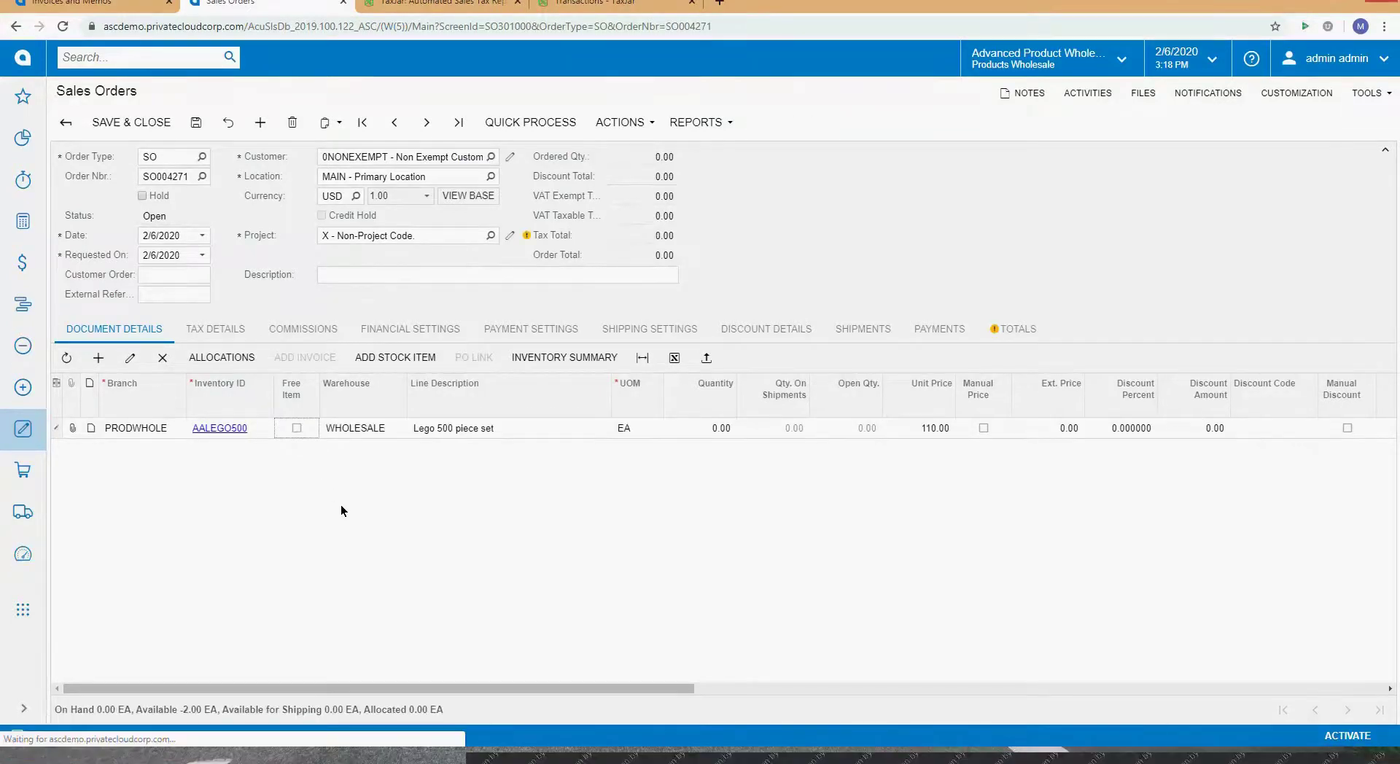
key(Tab)
key(Tab)
key(Tab)
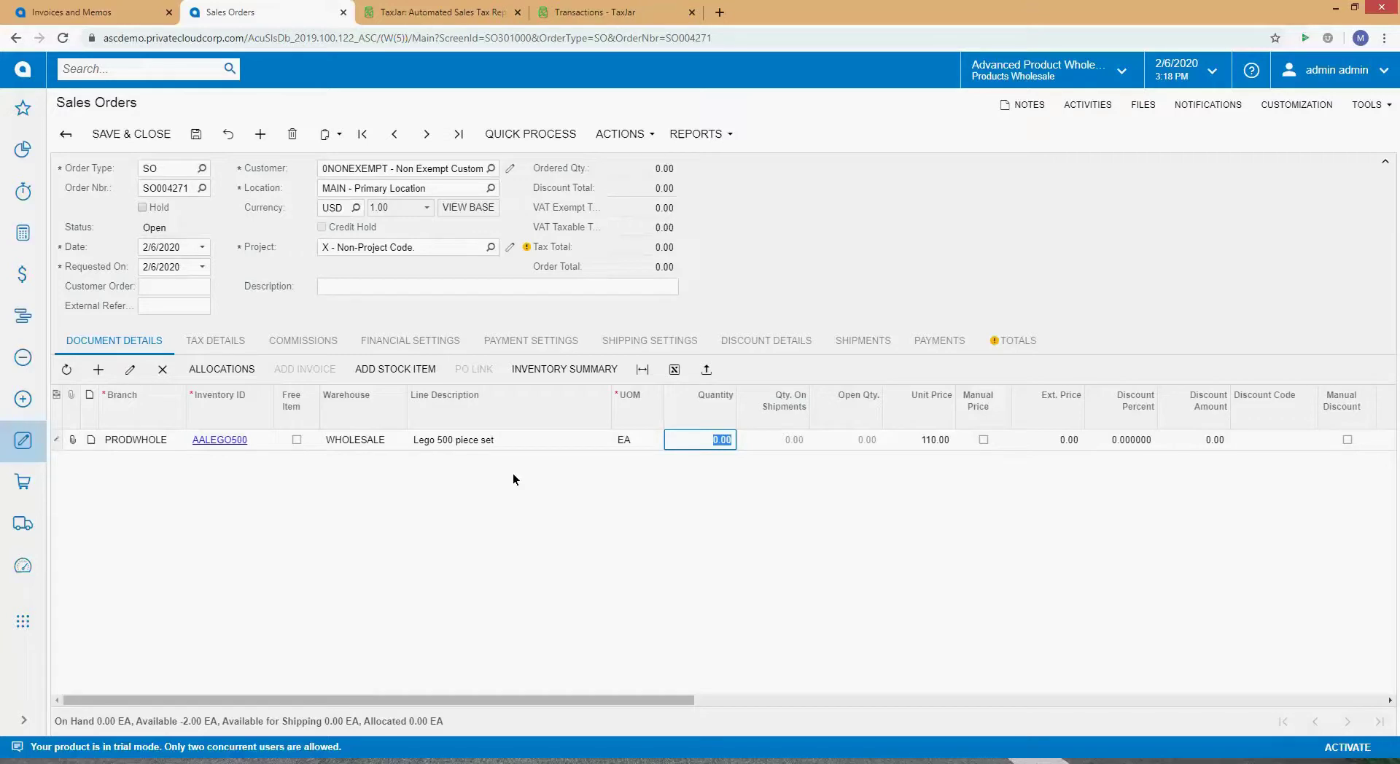
text(2)
key(Tab)
key(Tab)
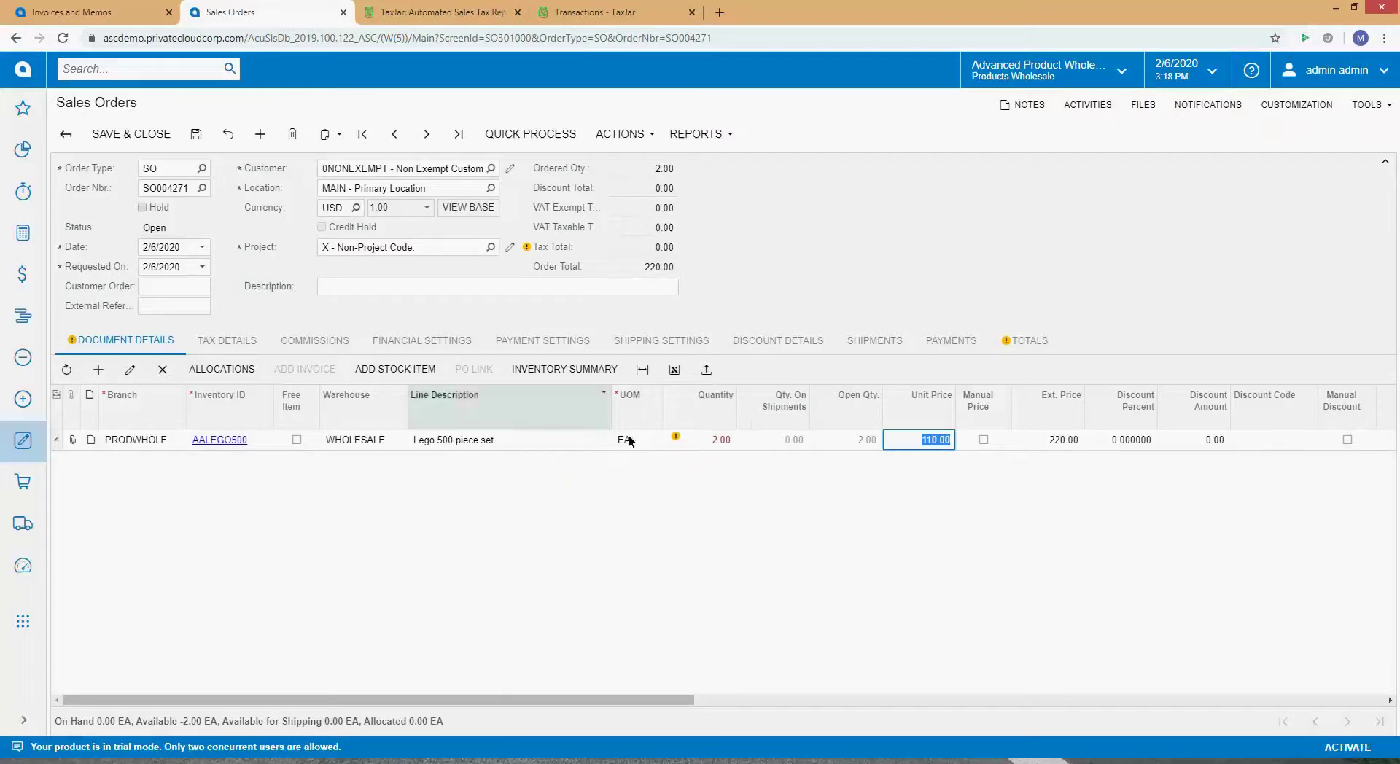
Step: Select the line's Inventory ID and browse items to replace AALEGO500
click(268, 444)
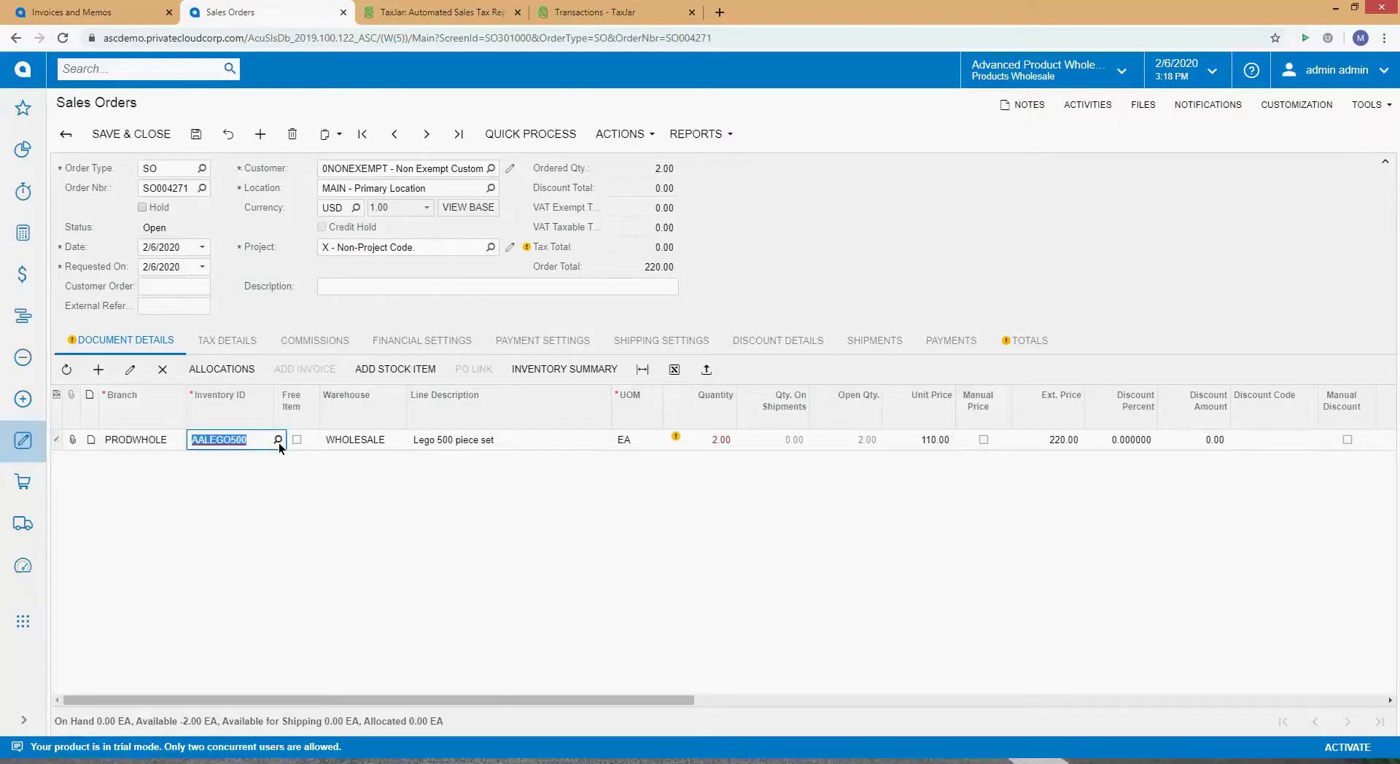
click(278, 443)
click(265, 439)
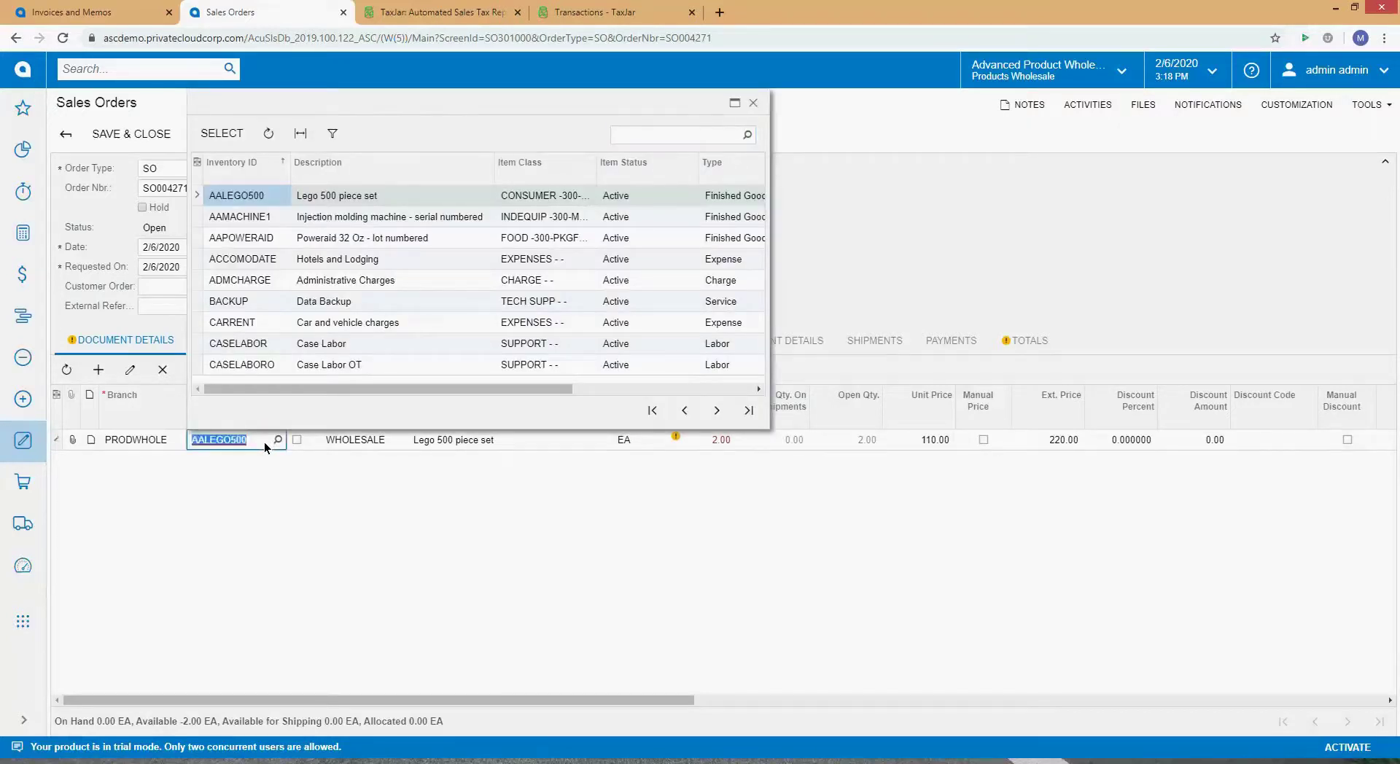
Step: Replace the line's item with AACOMPUT01 Acer Laptop Computer at quantity 2
text(Ace)
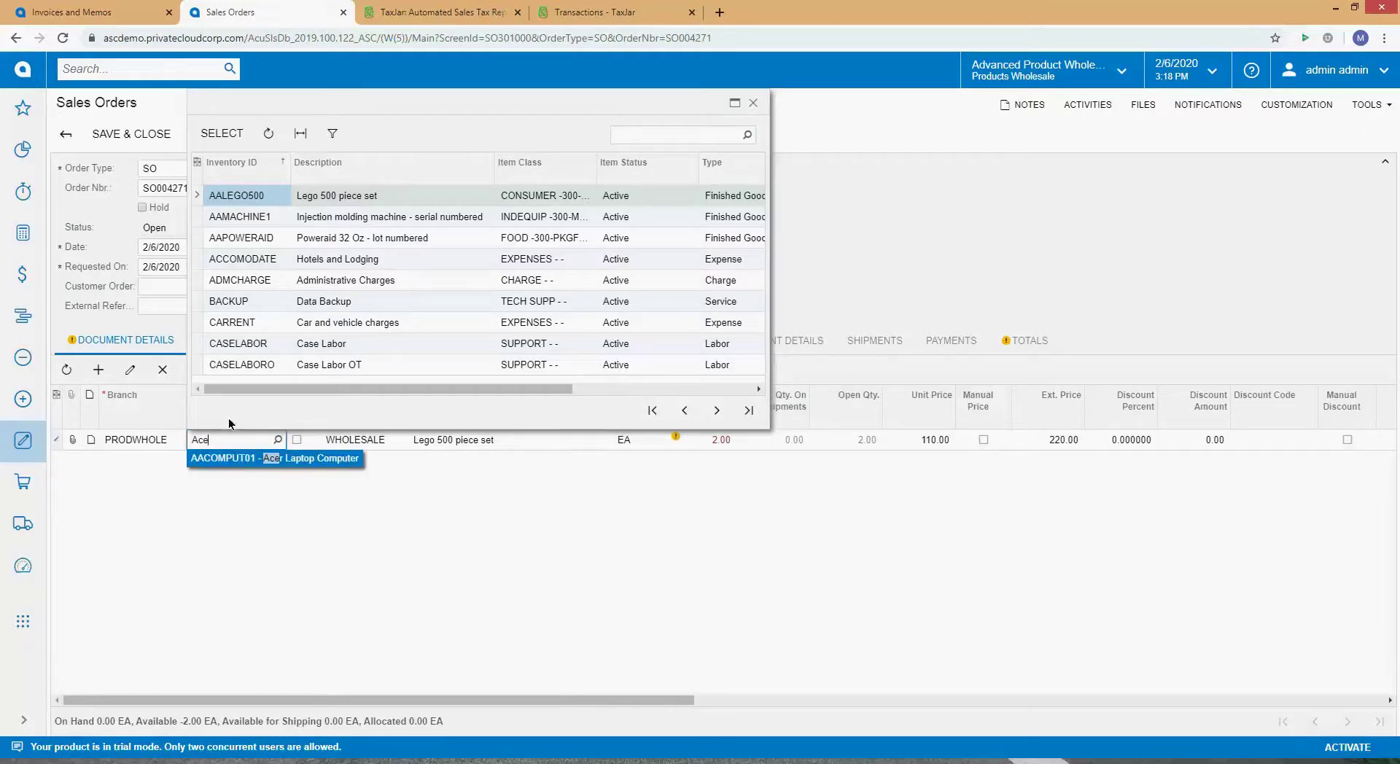
click(752, 104)
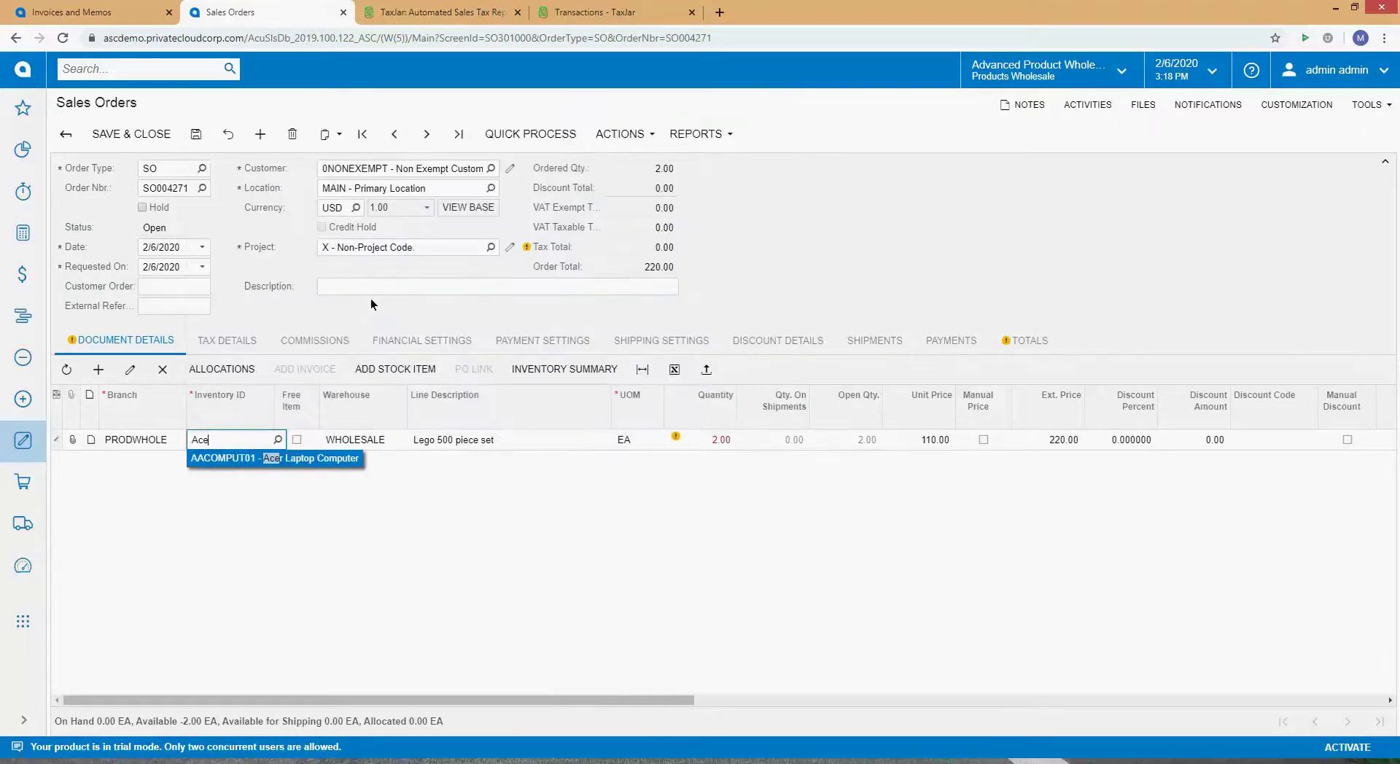
click(237, 458)
click(313, 431)
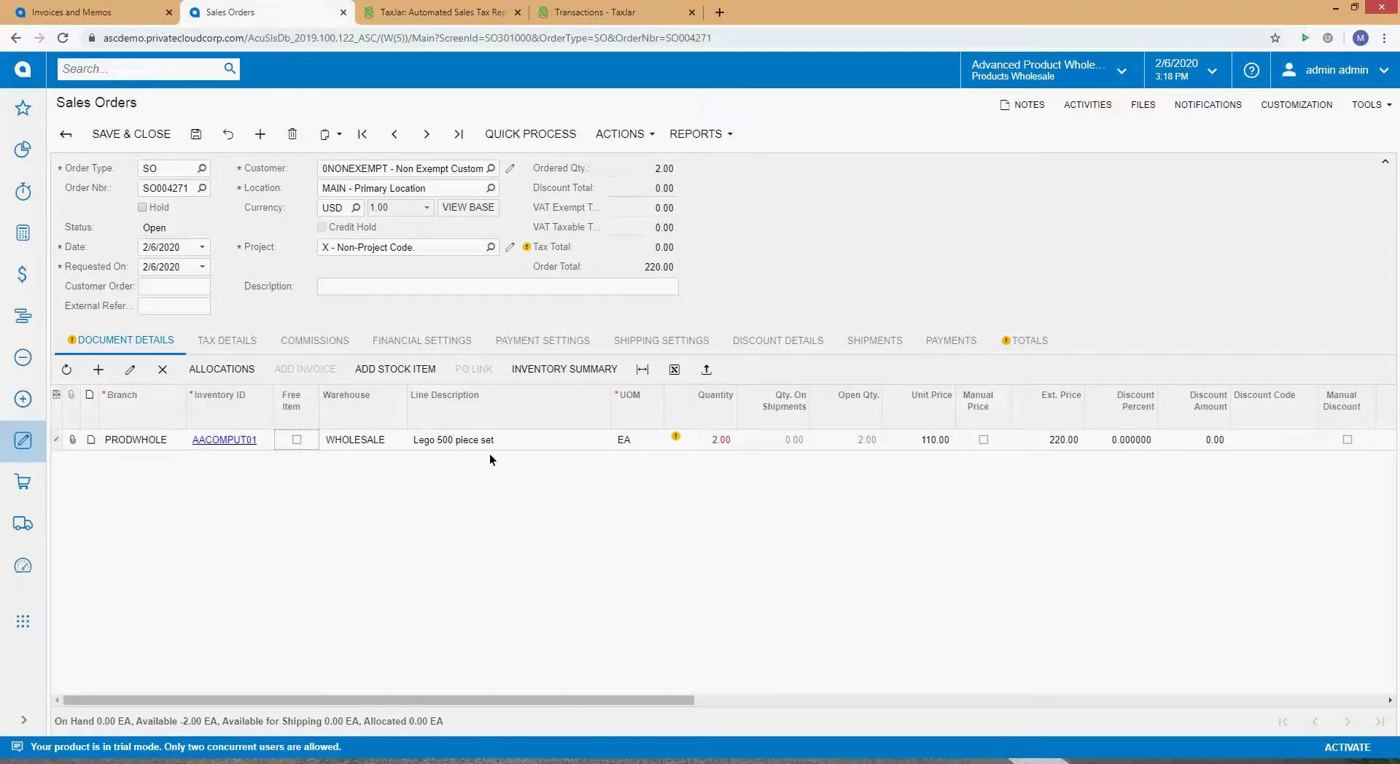
key(Tab)
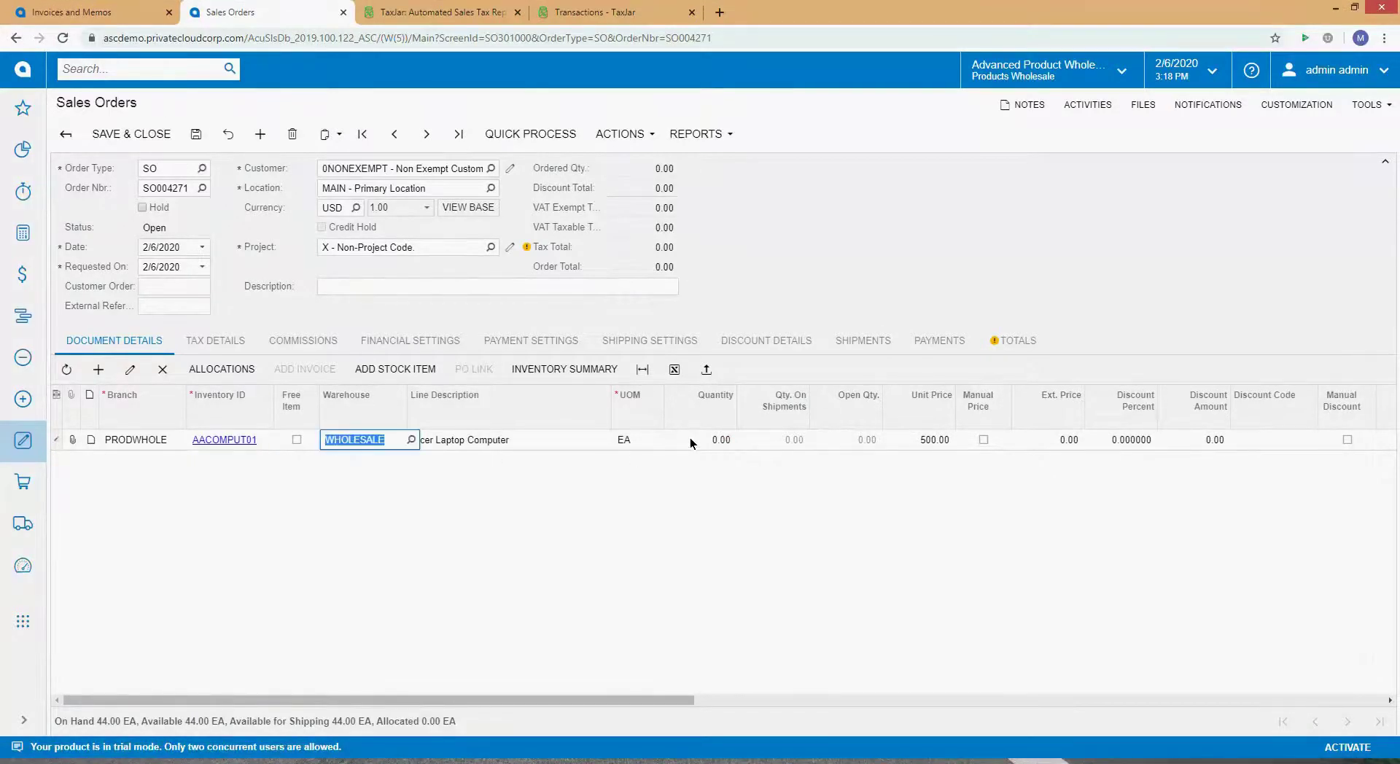
click(690, 439)
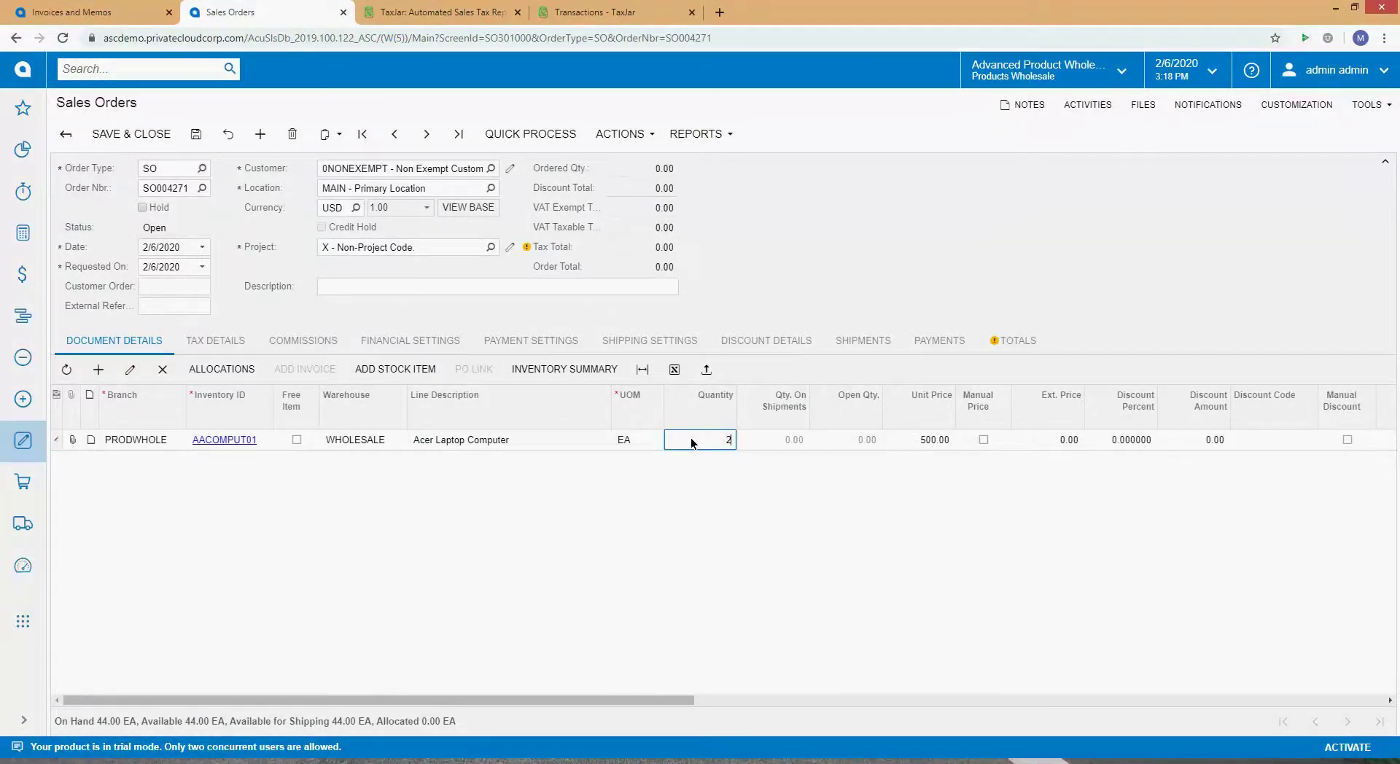
key(Tab)
key(Tab)
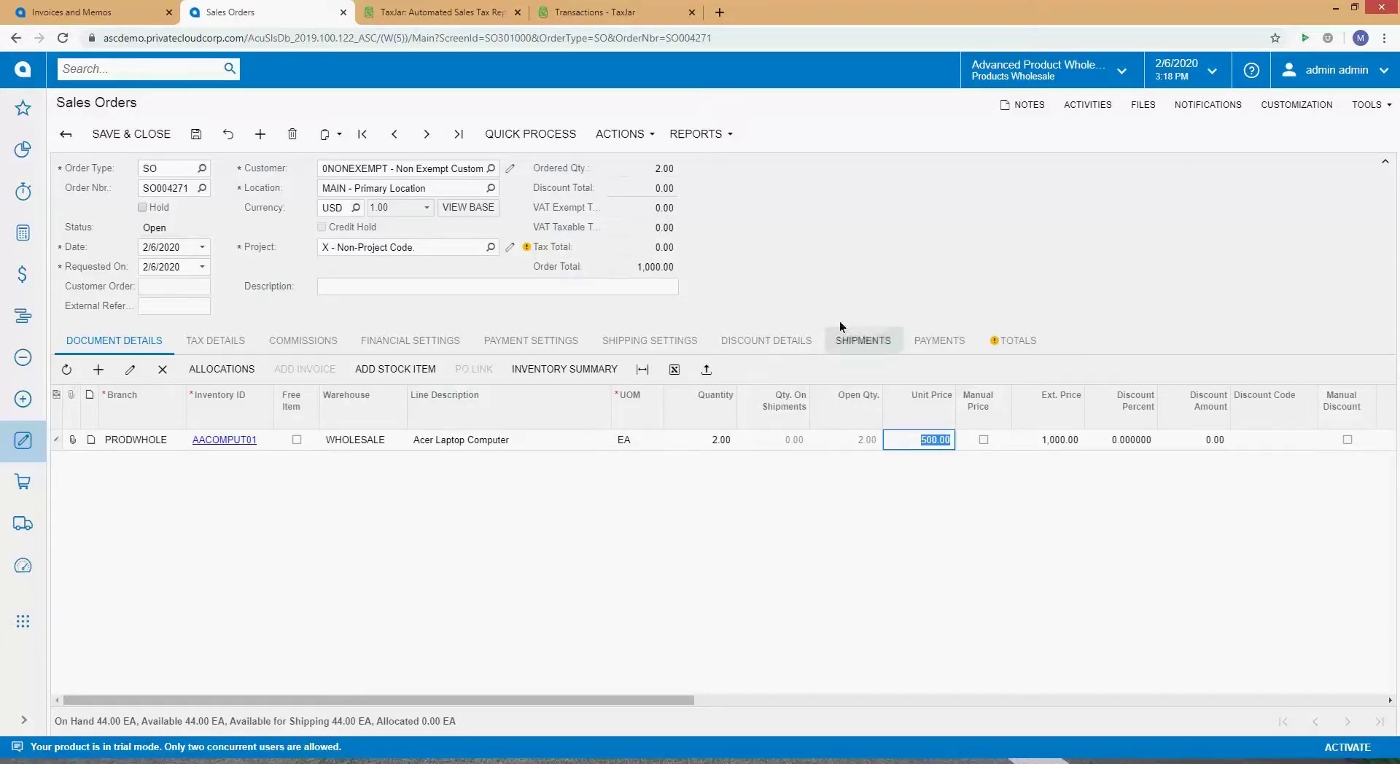
Step: Review totals, lines and shipping, then confirm taxes of 62.50, 10.00 and 5.00 totalling 77.50
click(993, 341)
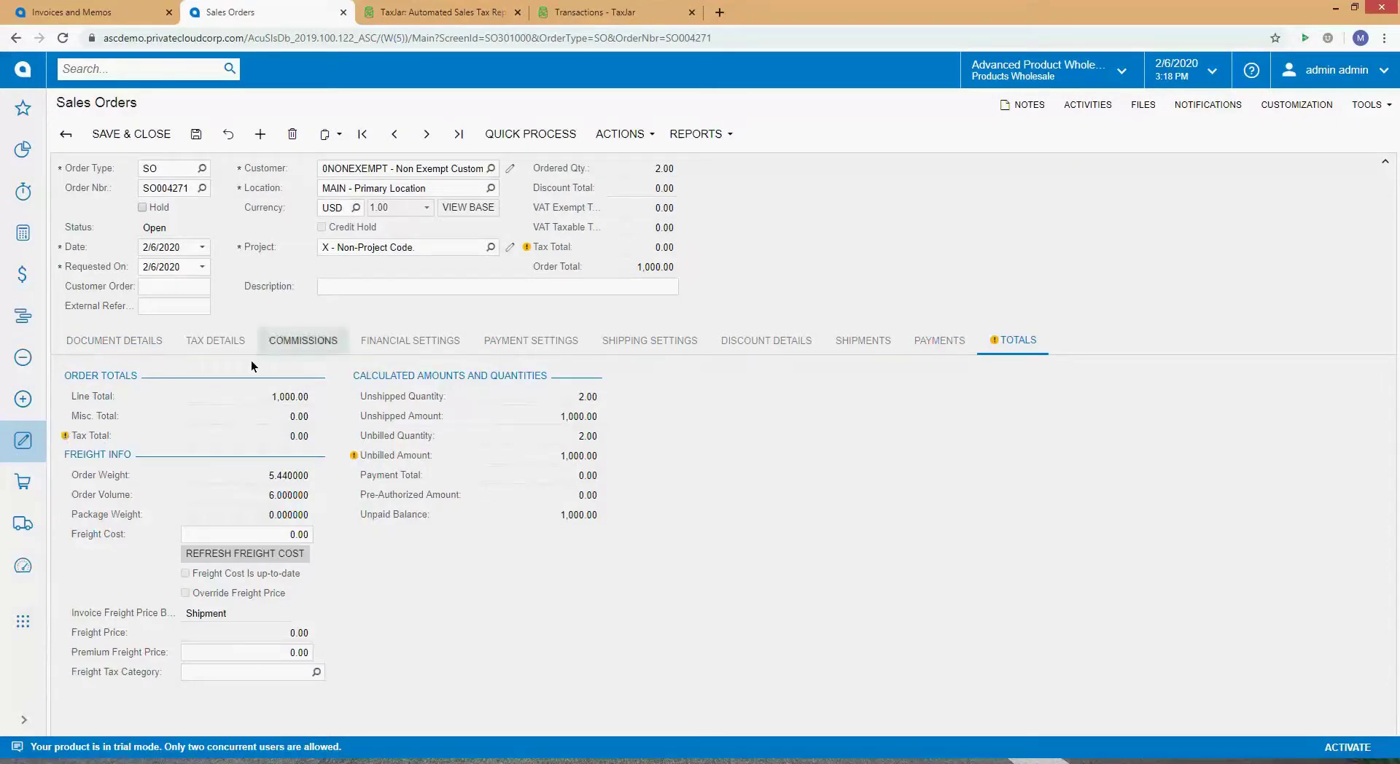
click(135, 343)
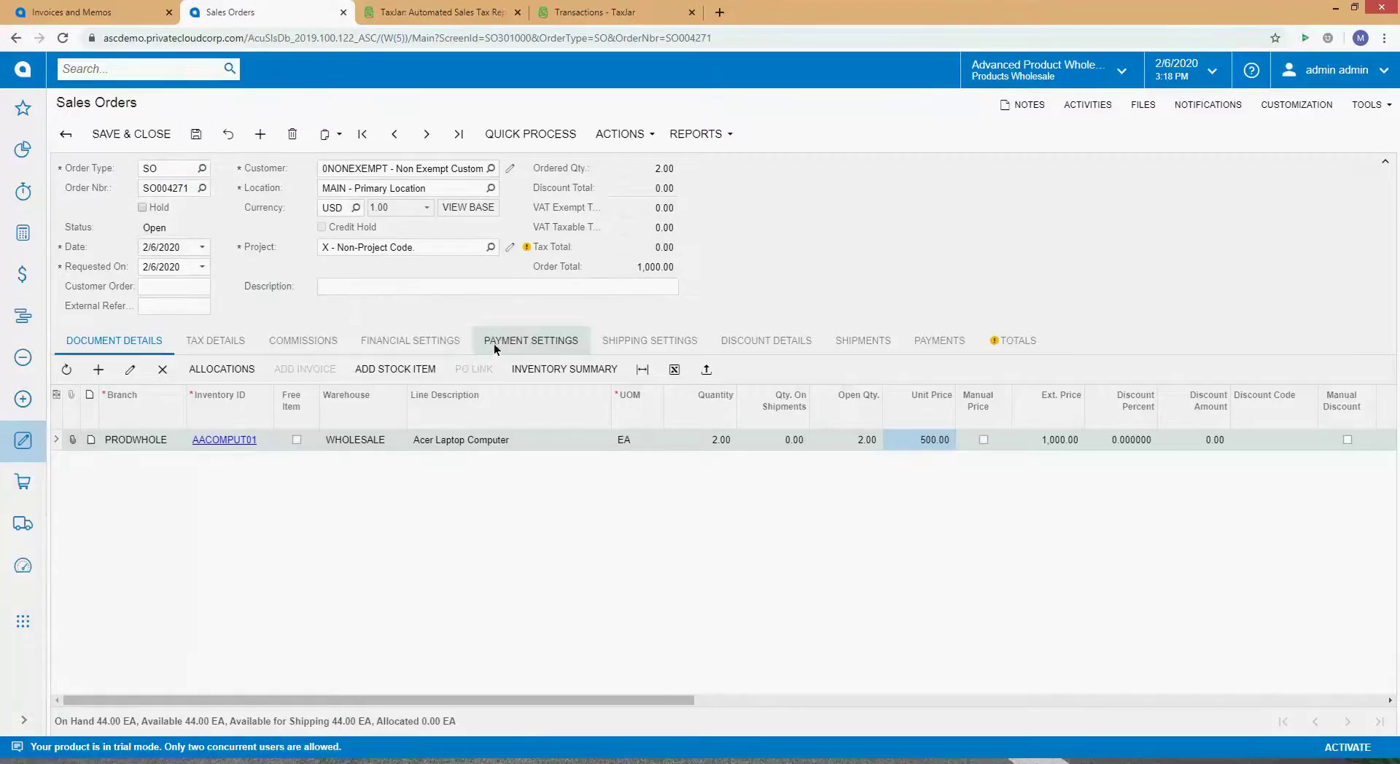
click(648, 340)
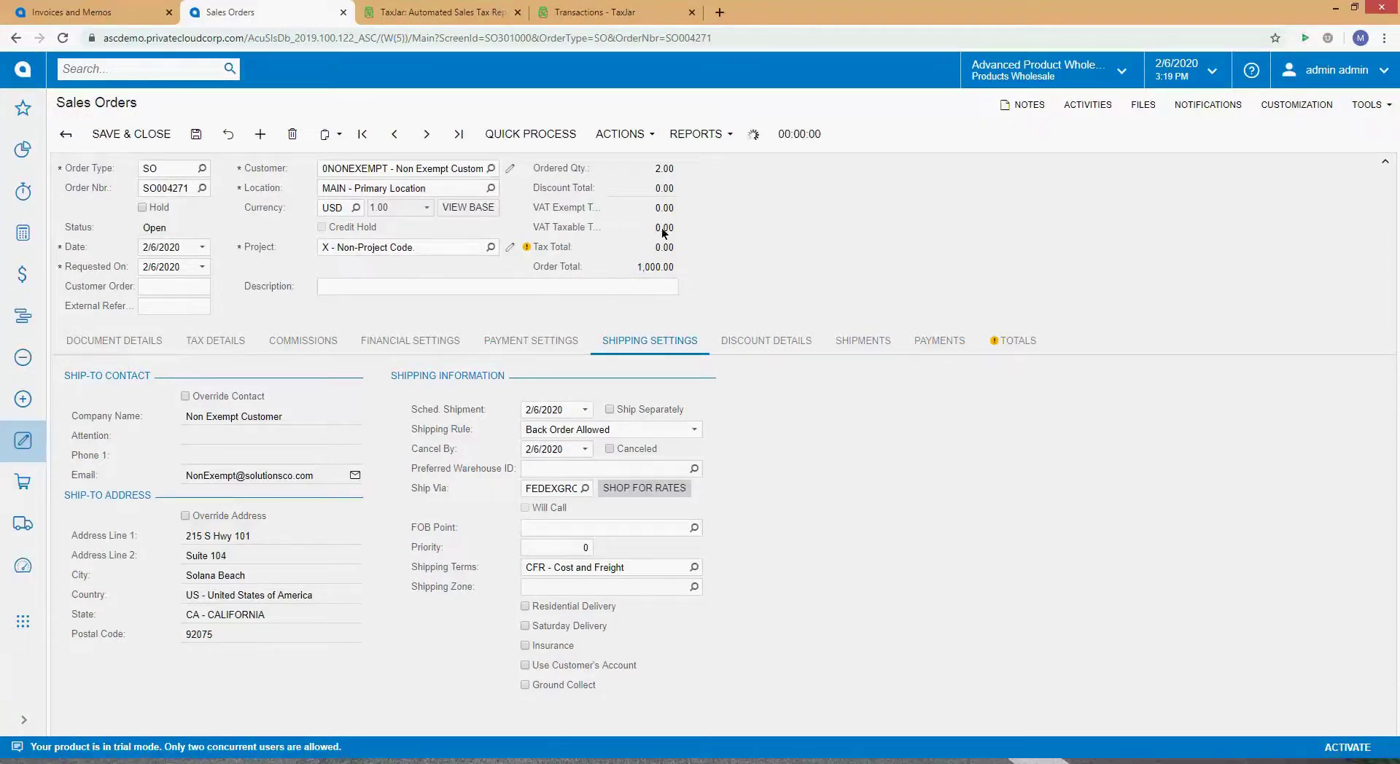
click(213, 340)
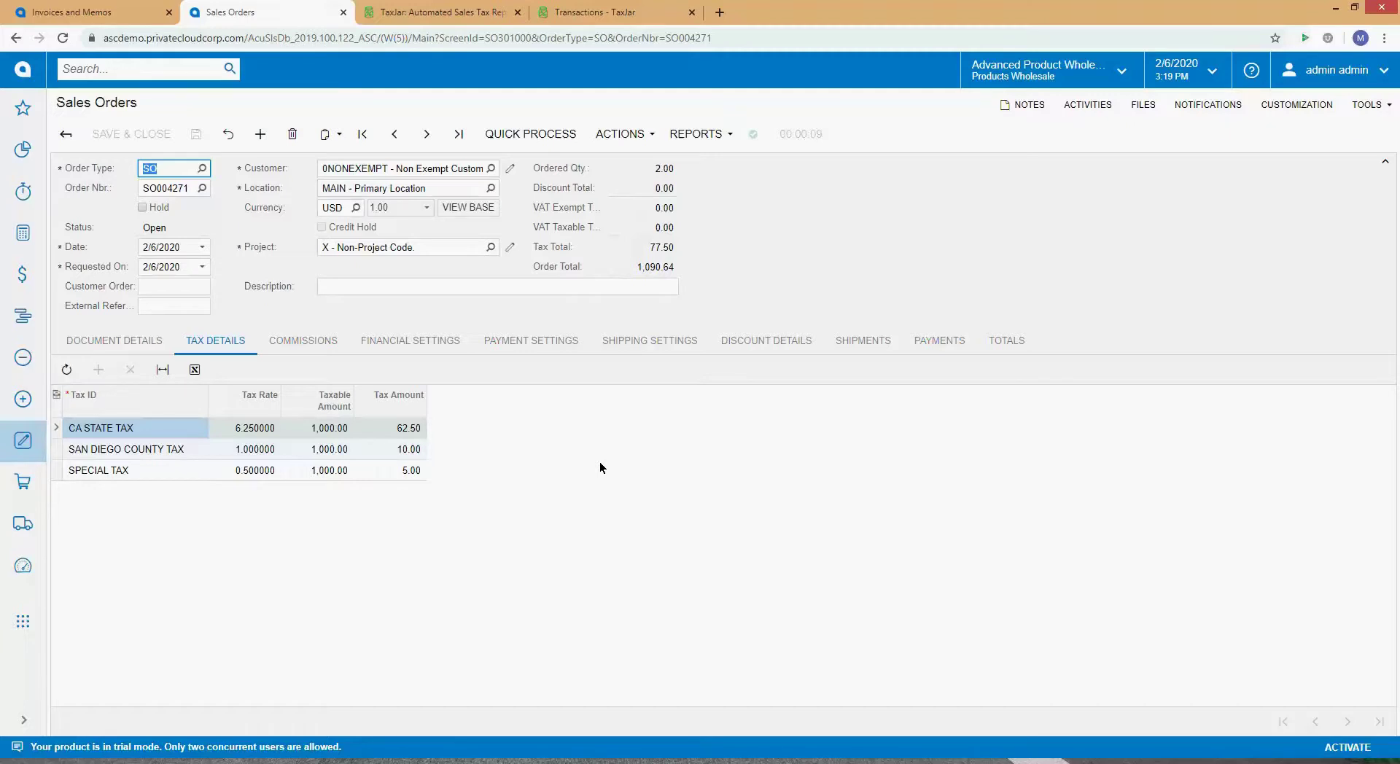
Step: Step through each of the three California tax lines in the Tax Details grid
click(126, 448)
click(122, 468)
click(122, 429)
click(119, 450)
click(120, 474)
click(122, 430)
click(122, 450)
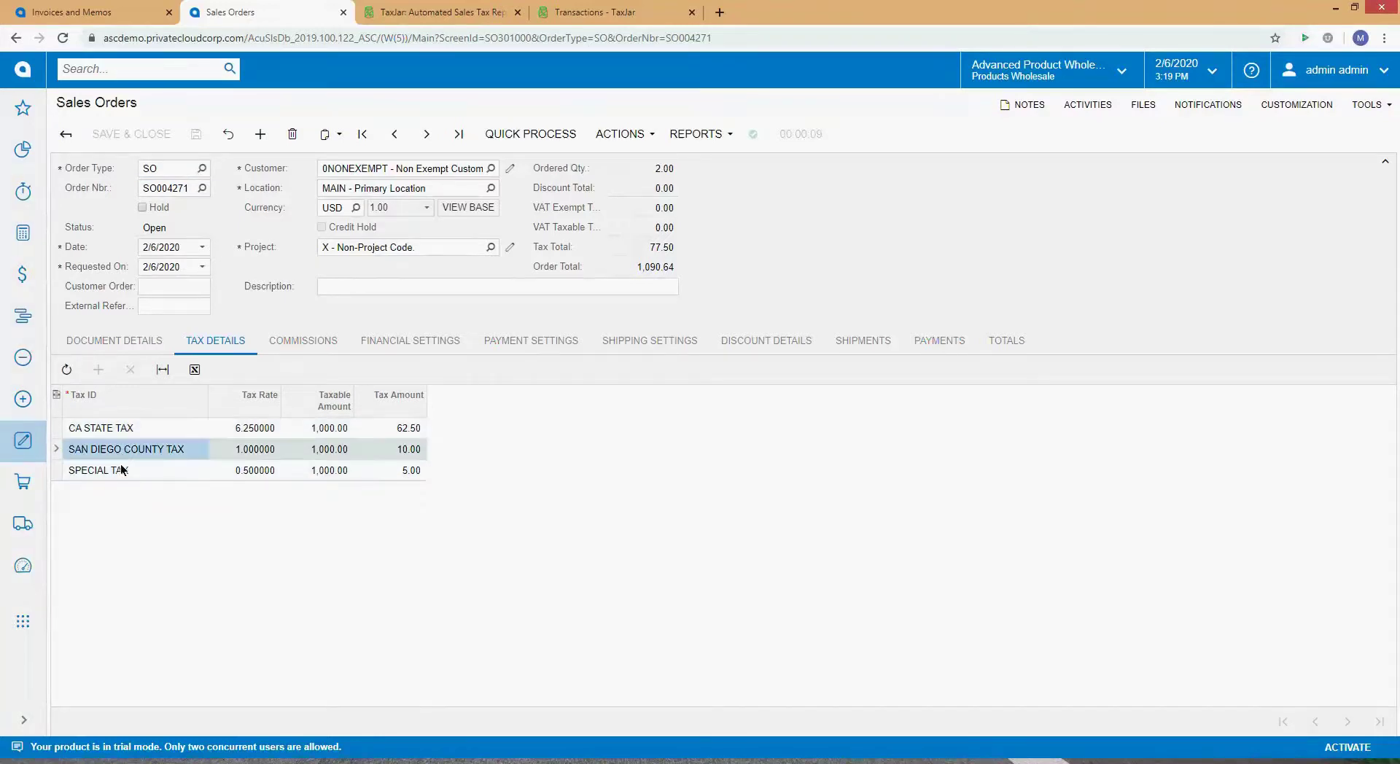
click(123, 468)
click(126, 429)
click(126, 448)
click(125, 467)
Step: Highlight the CA State and Special tax lines, then view the order's ship-to address
click(124, 449)
click(121, 429)
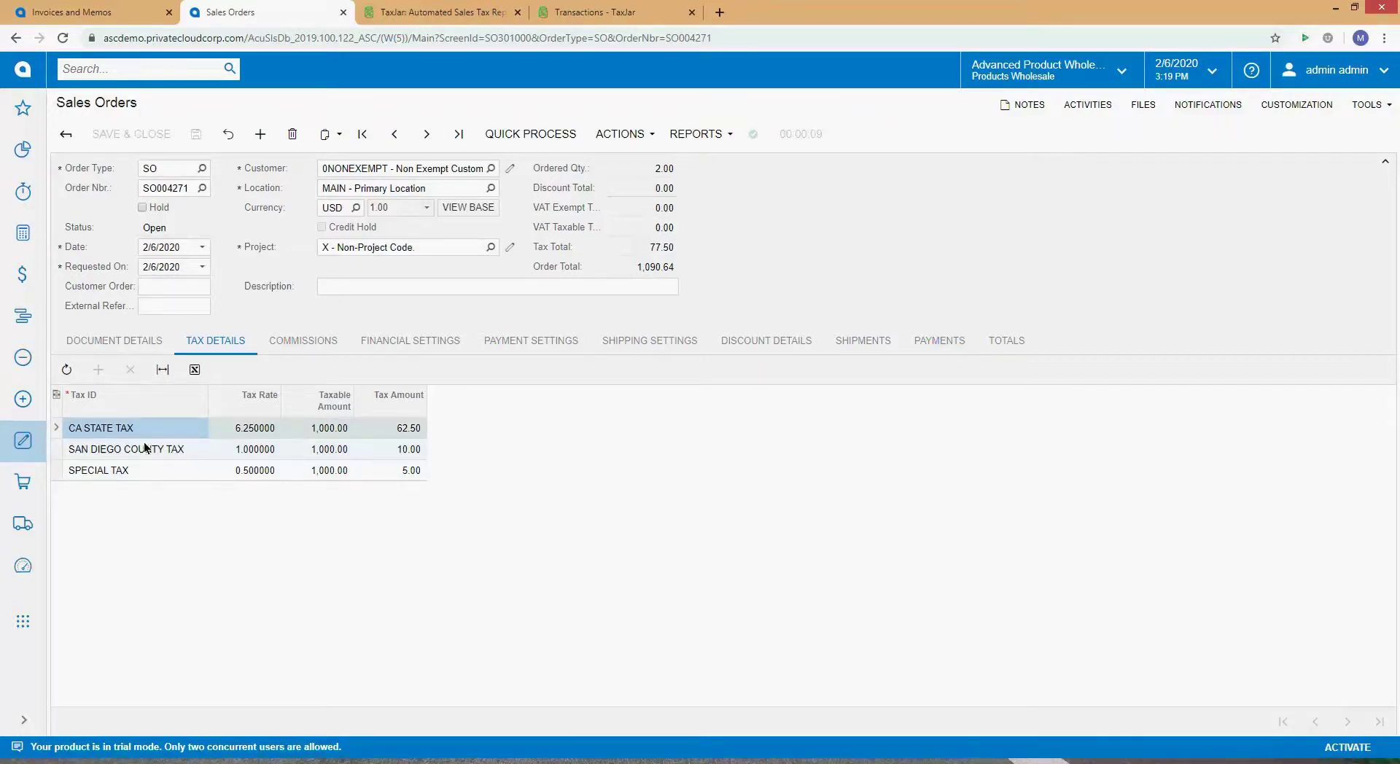
click(143, 450)
click(140, 430)
click(134, 457)
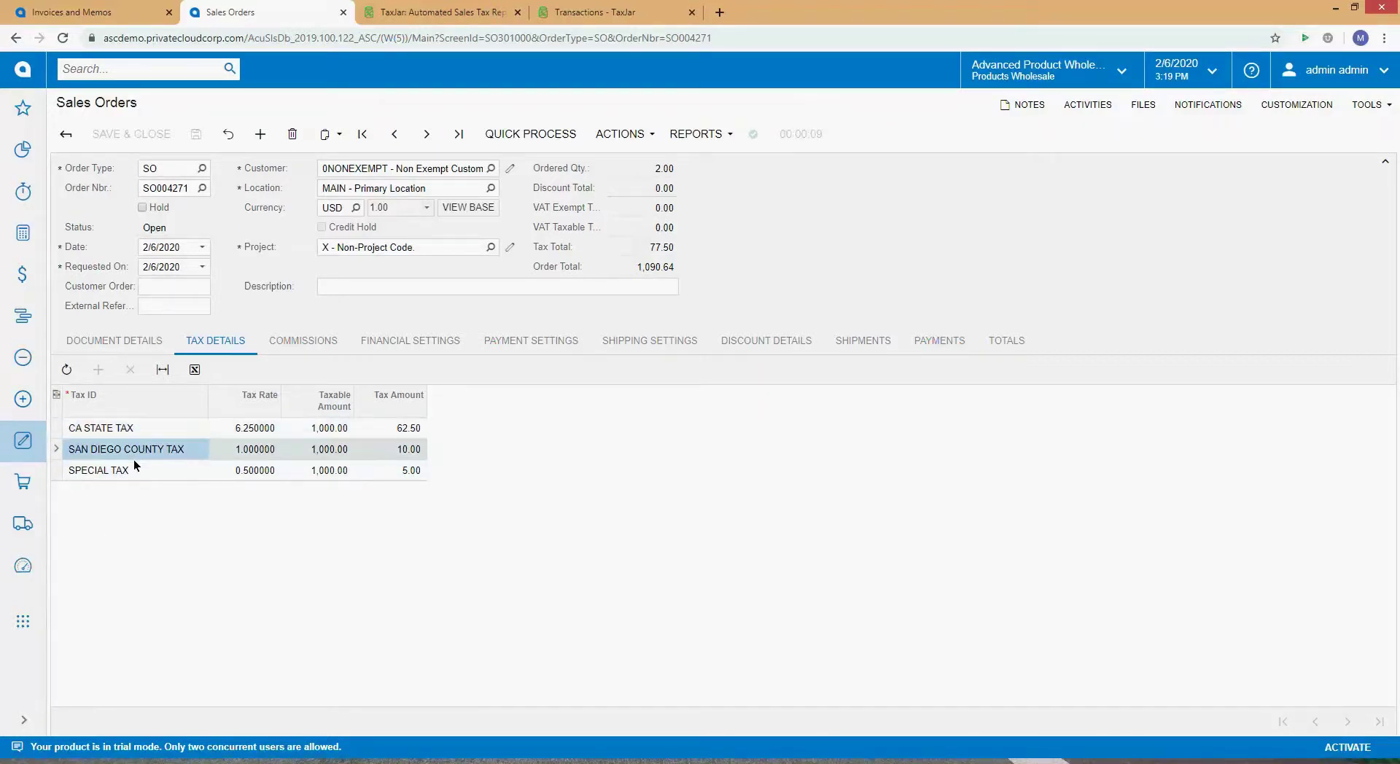
click(152, 476)
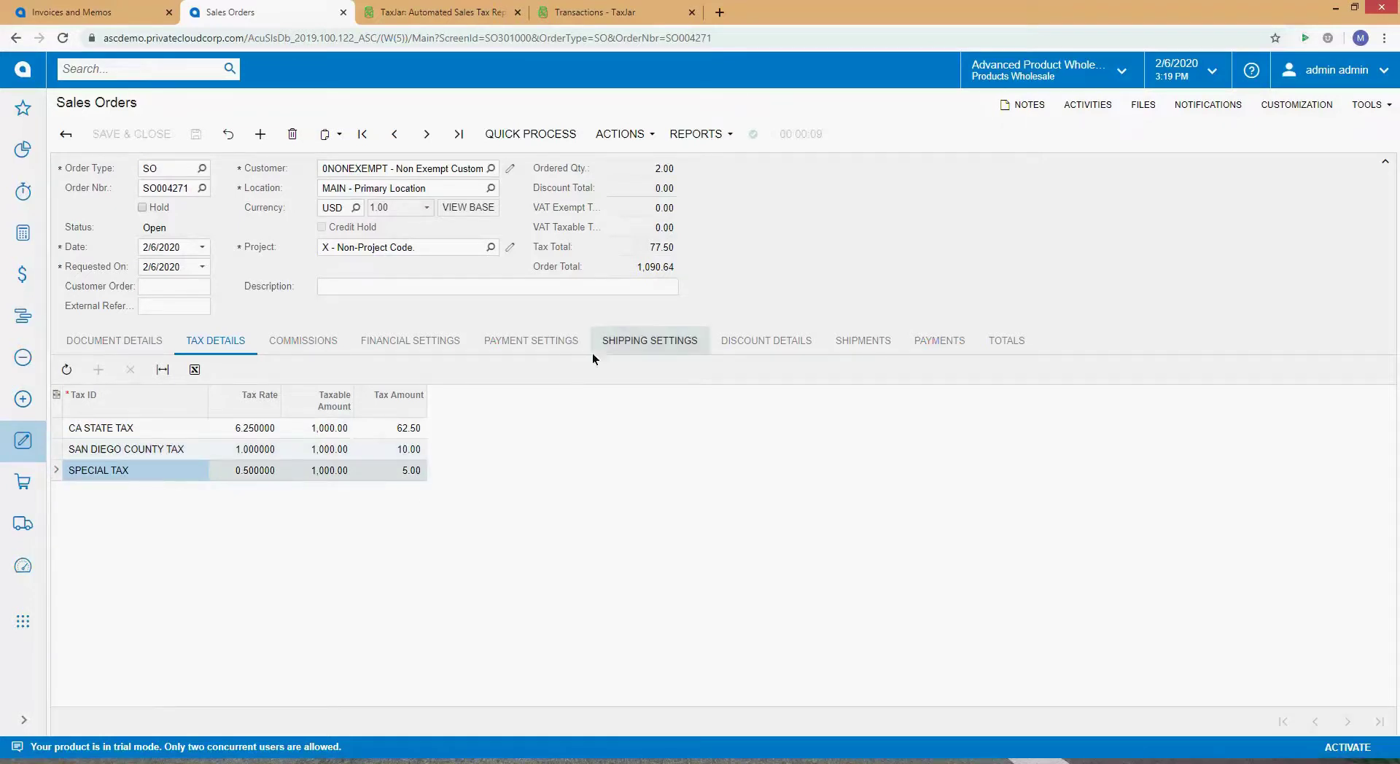
click(623, 341)
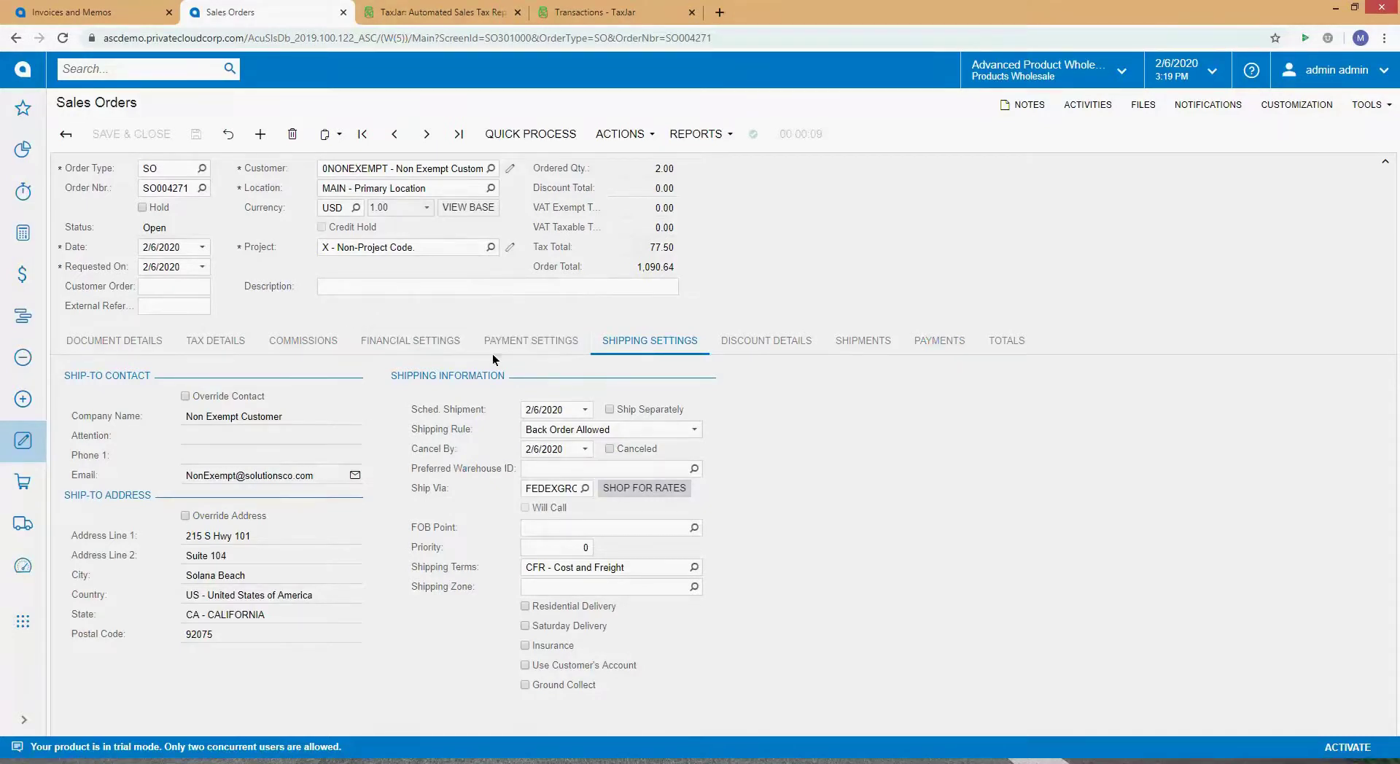
click(186, 517)
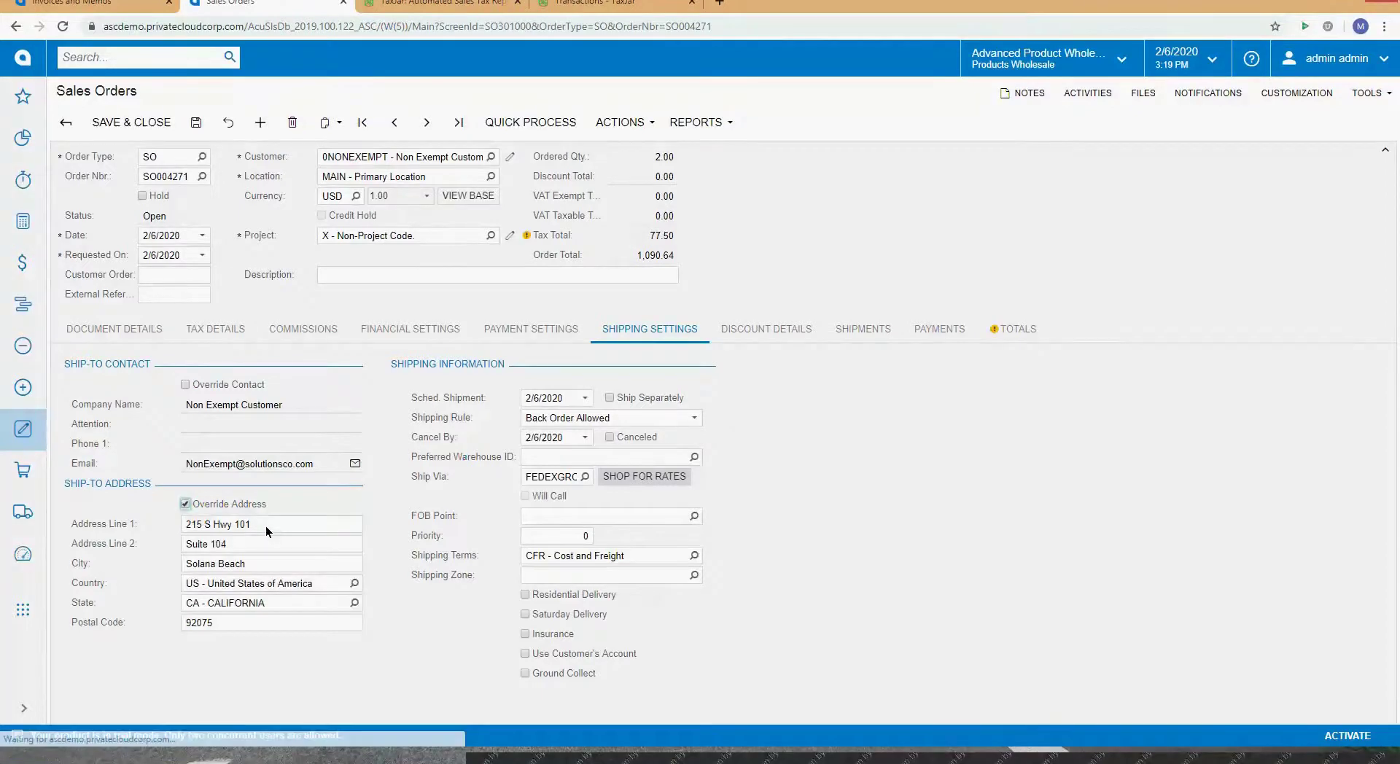
click(265, 537)
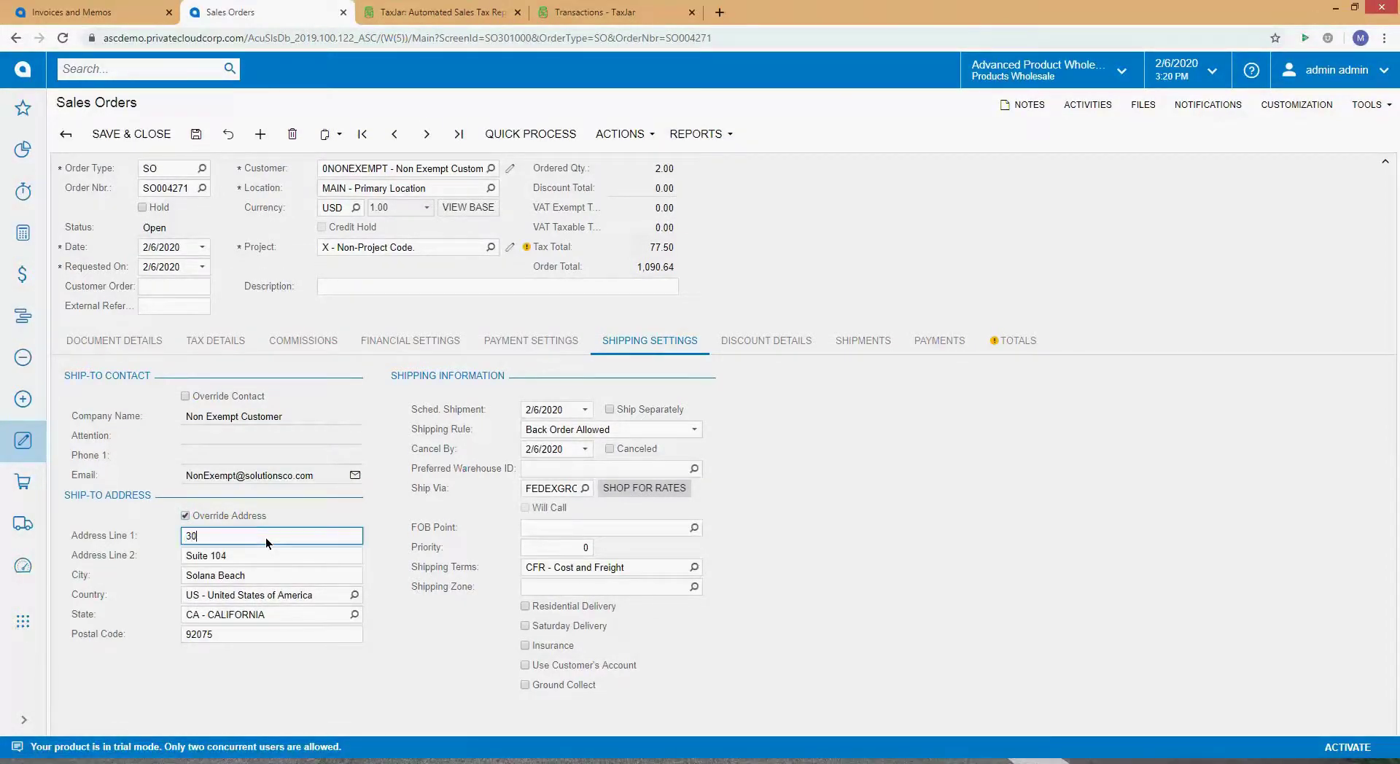
key(Tab)
key(BackSpace)
key(Tab)
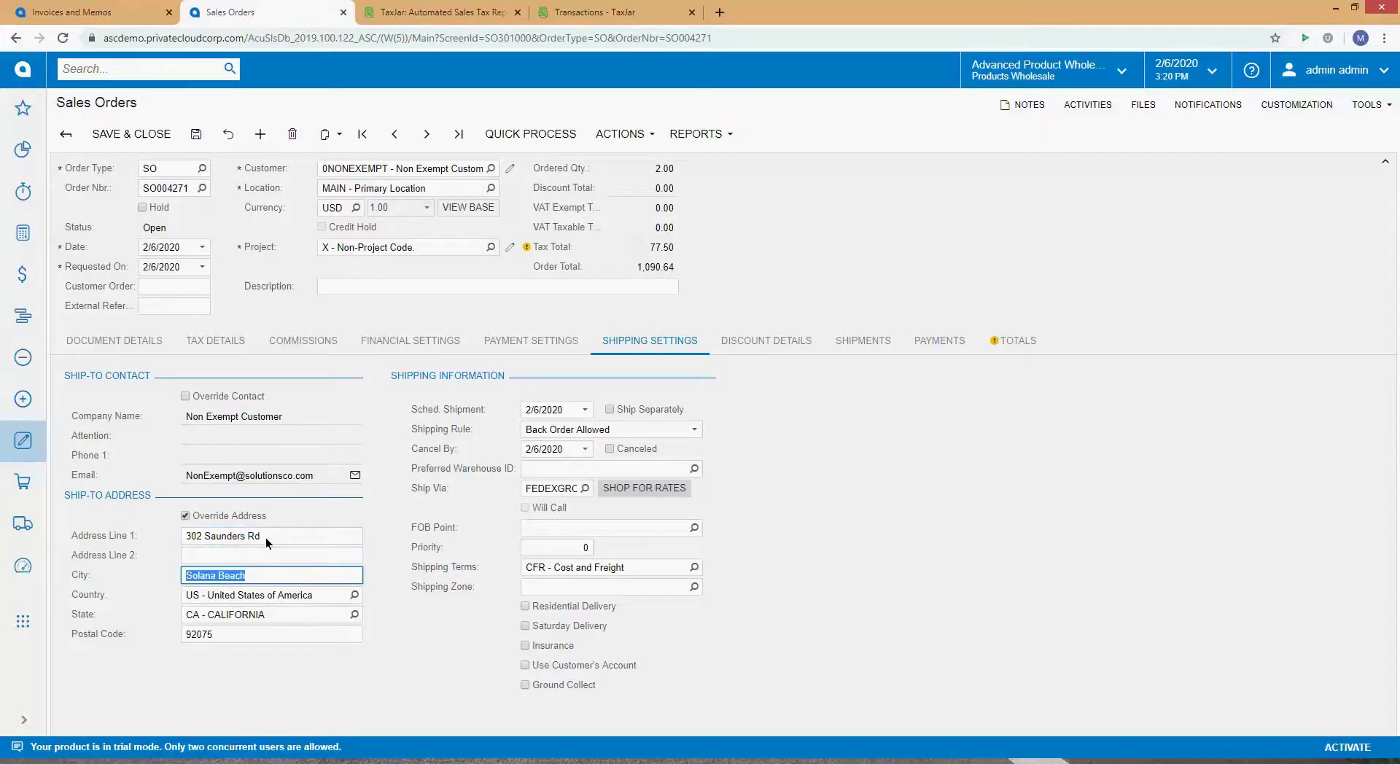
text(Riverwoods)
key(Tab)
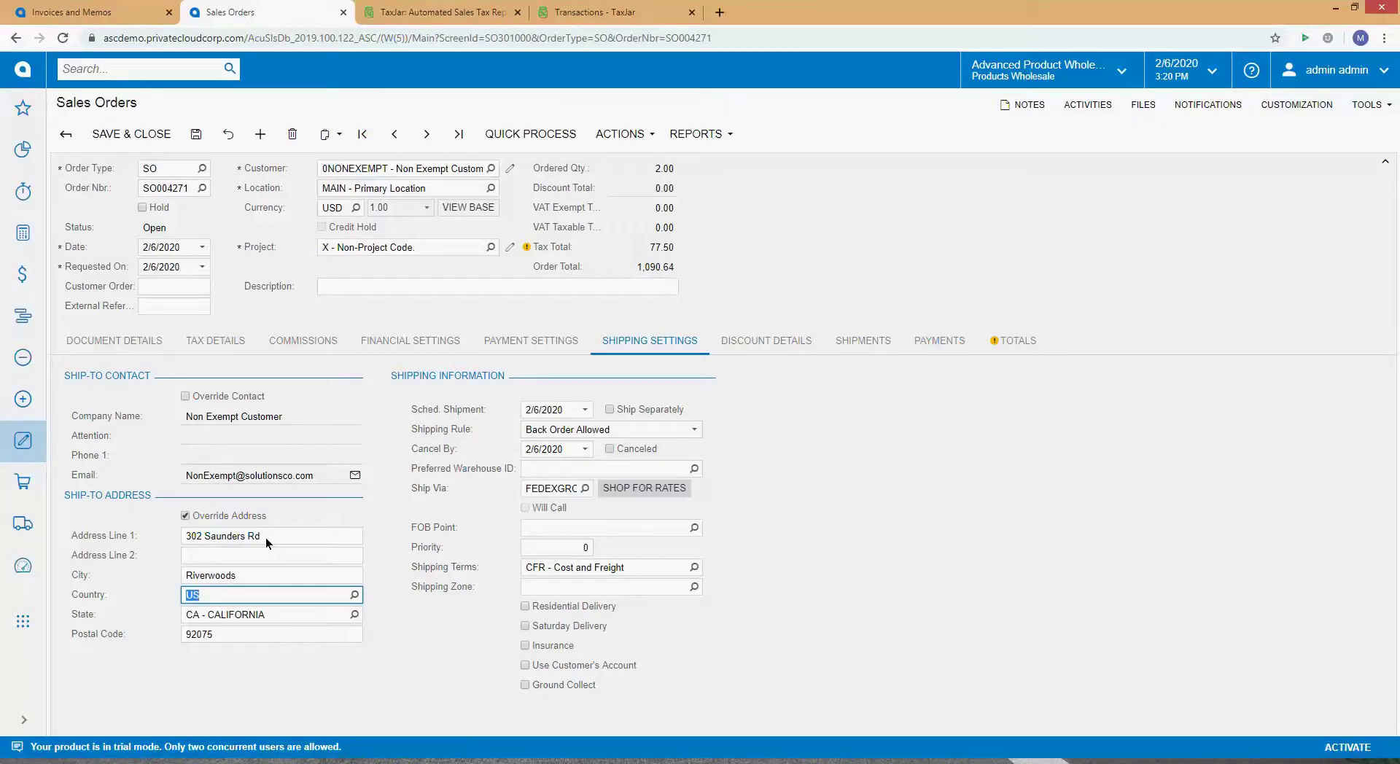
key(Tab)
text(IL)
key(Tab)
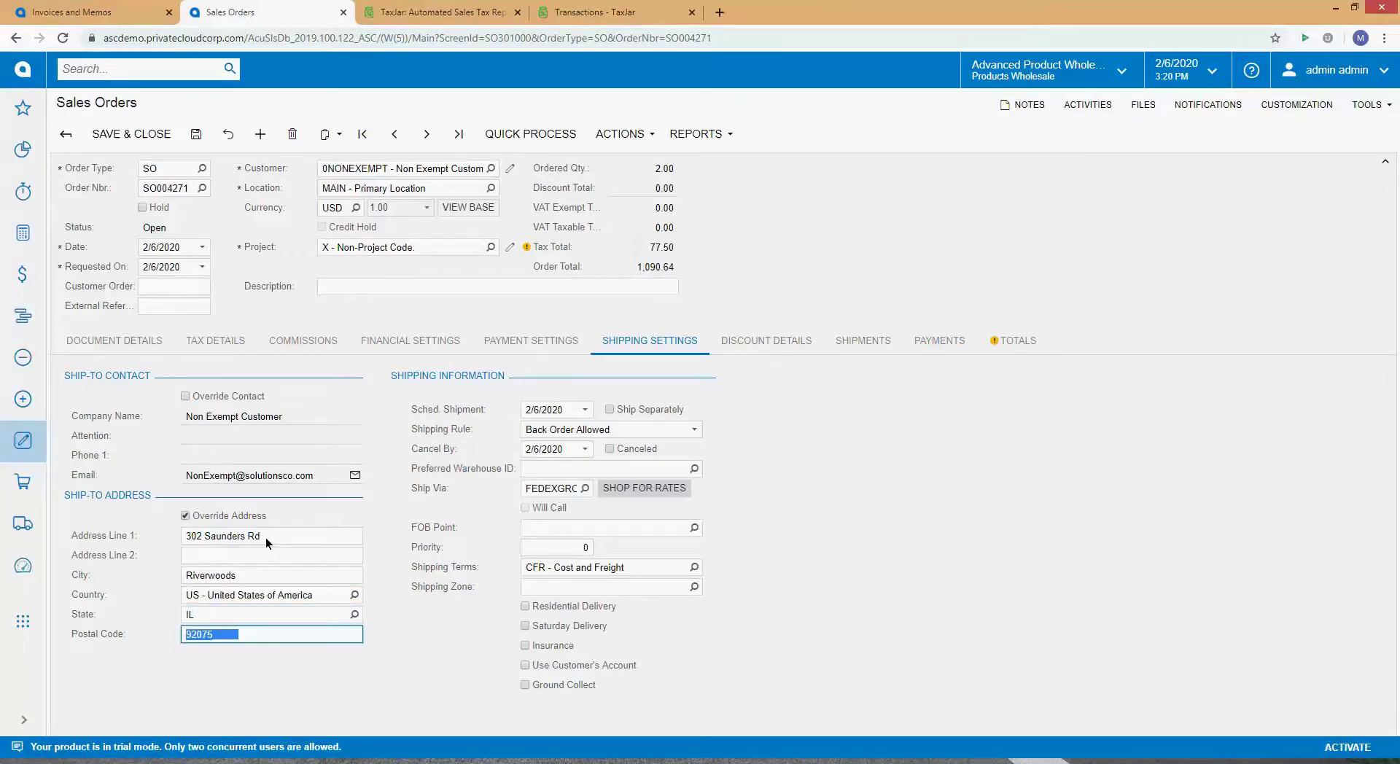
text(60015)
key(shift+Tab)
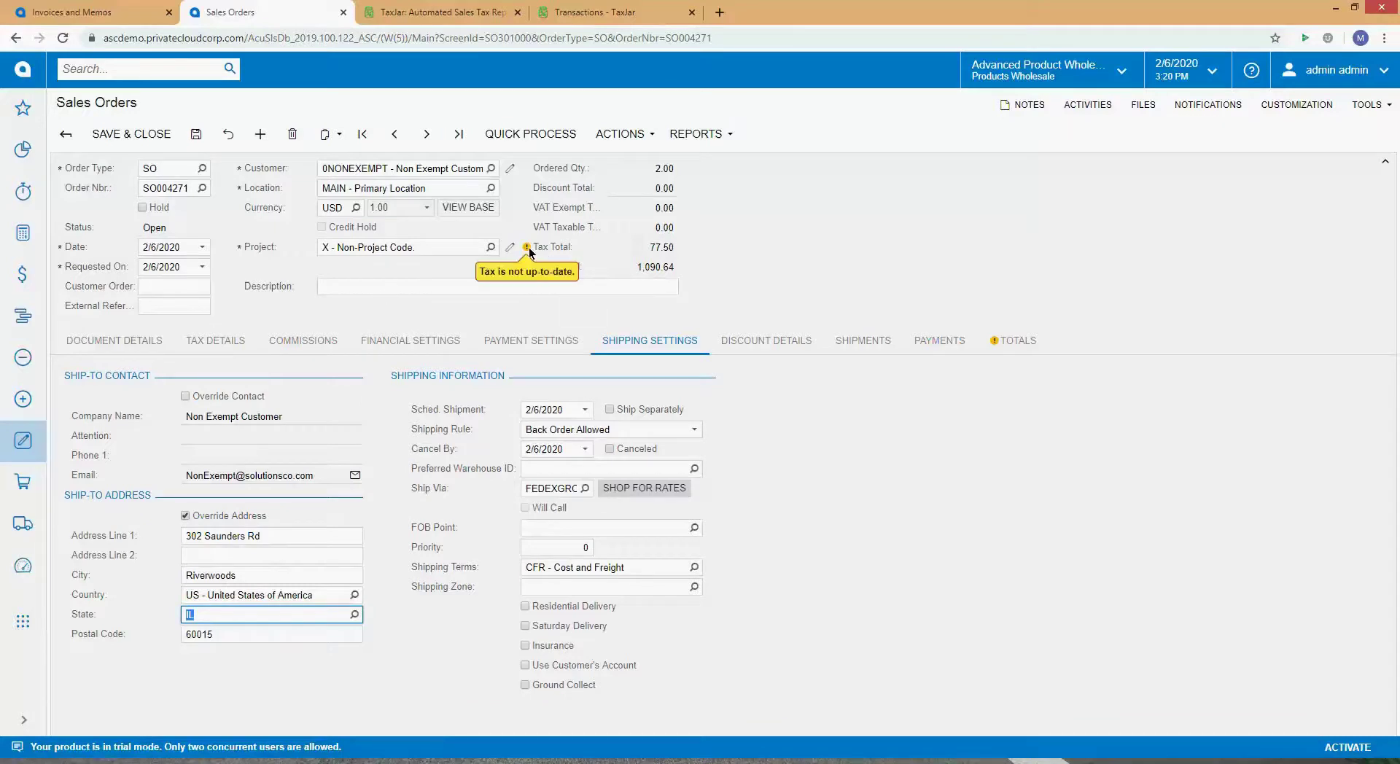
Step: Review the recalculated taxes: IL state tax 62.50 and shipping tax 1.37, then go to TaxJar
click(246, 339)
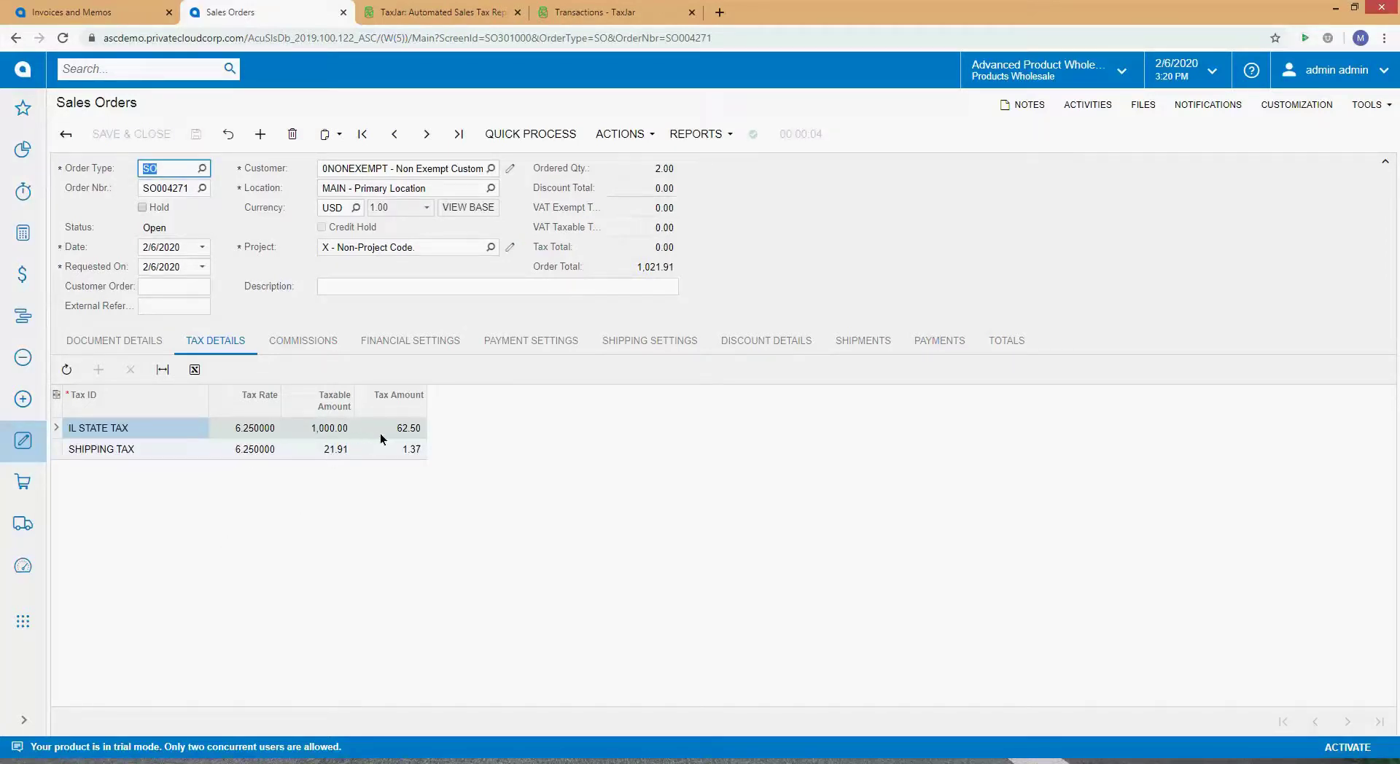
click(412, 430)
click(398, 451)
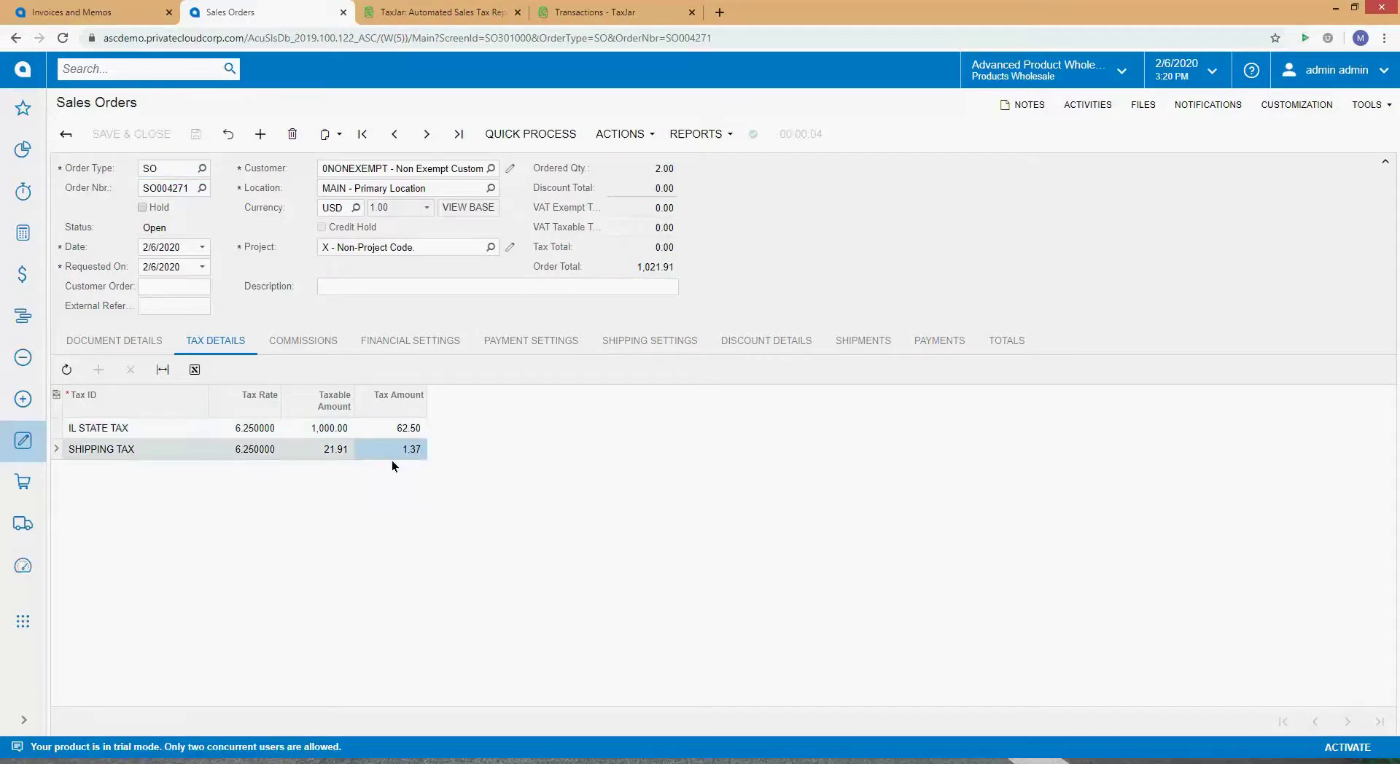
click(151, 430)
click(165, 452)
click(388, 452)
click(114, 343)
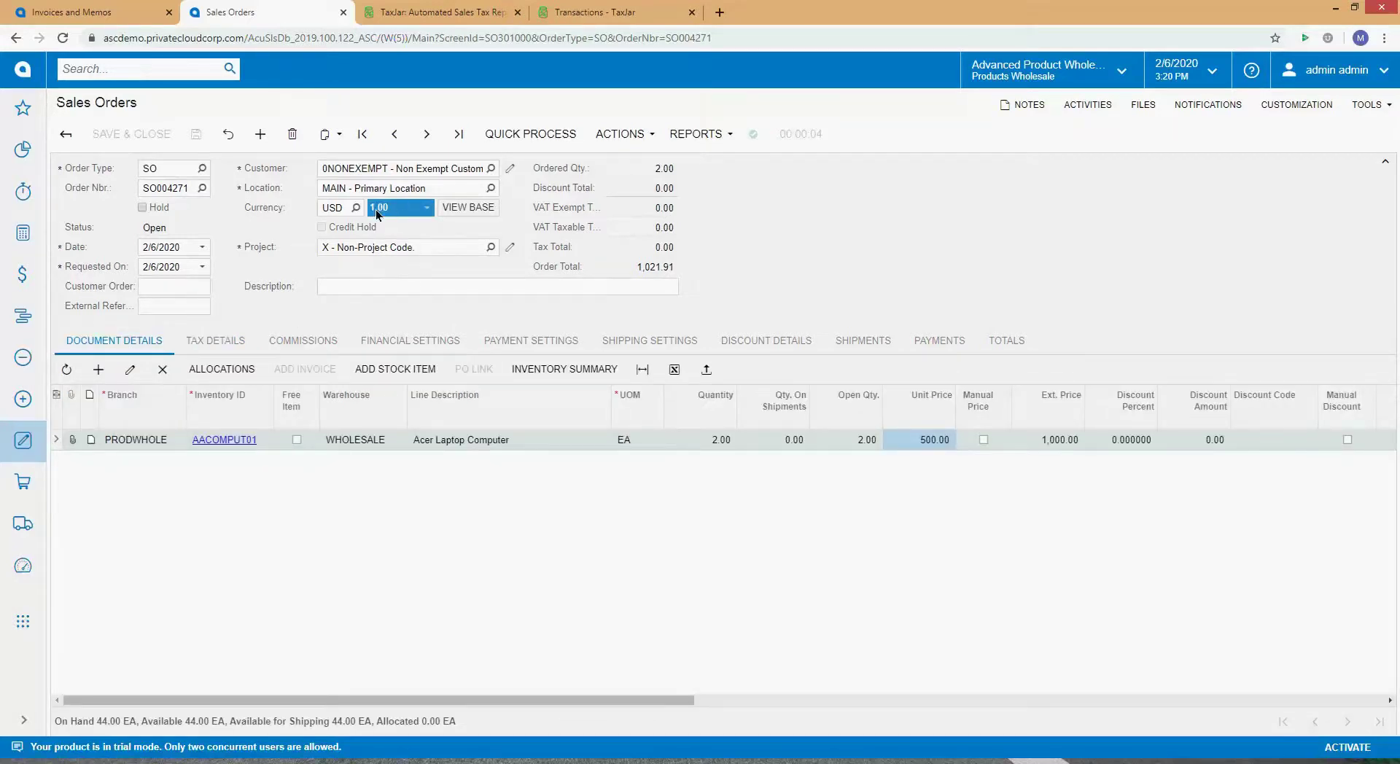
click(453, 9)
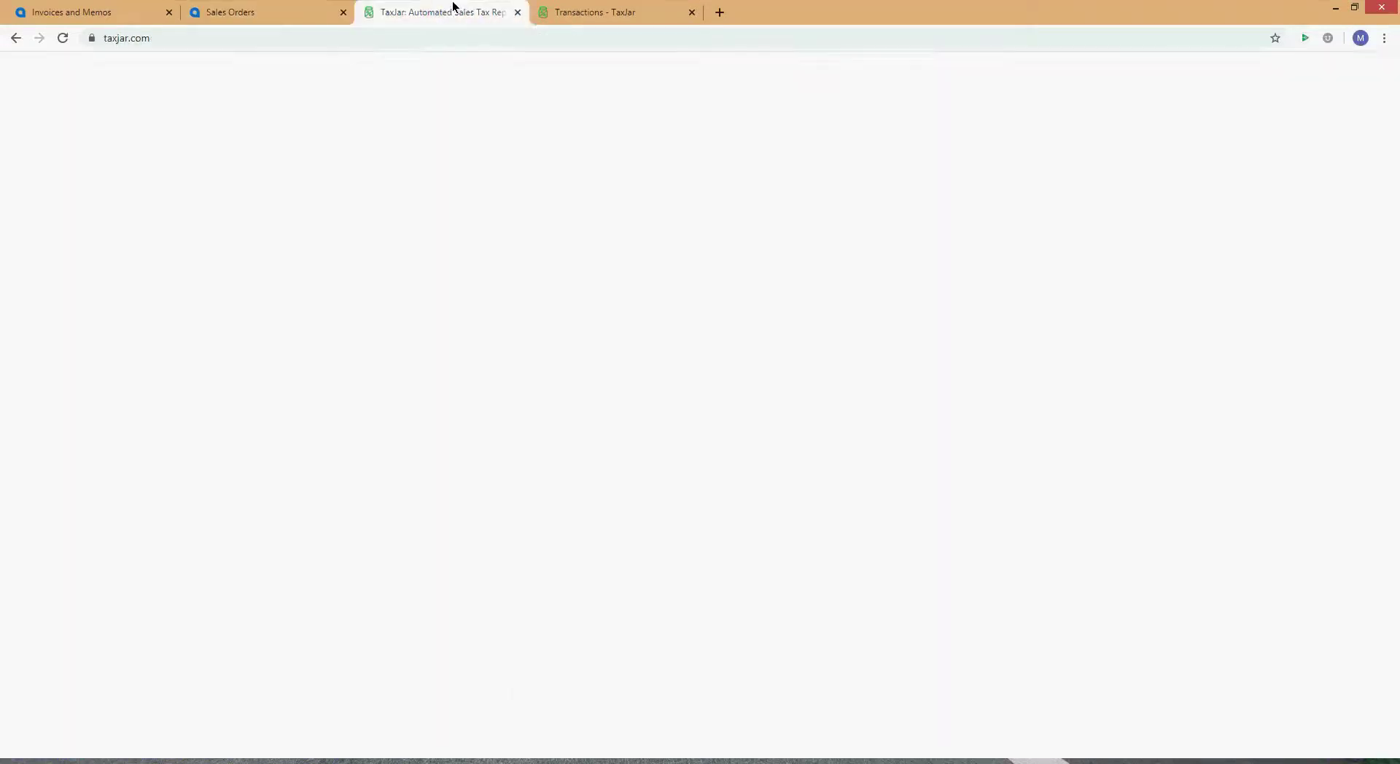
Step: Close TaxJar's transaction details and open the Dashboard in a new tab
click(616, 13)
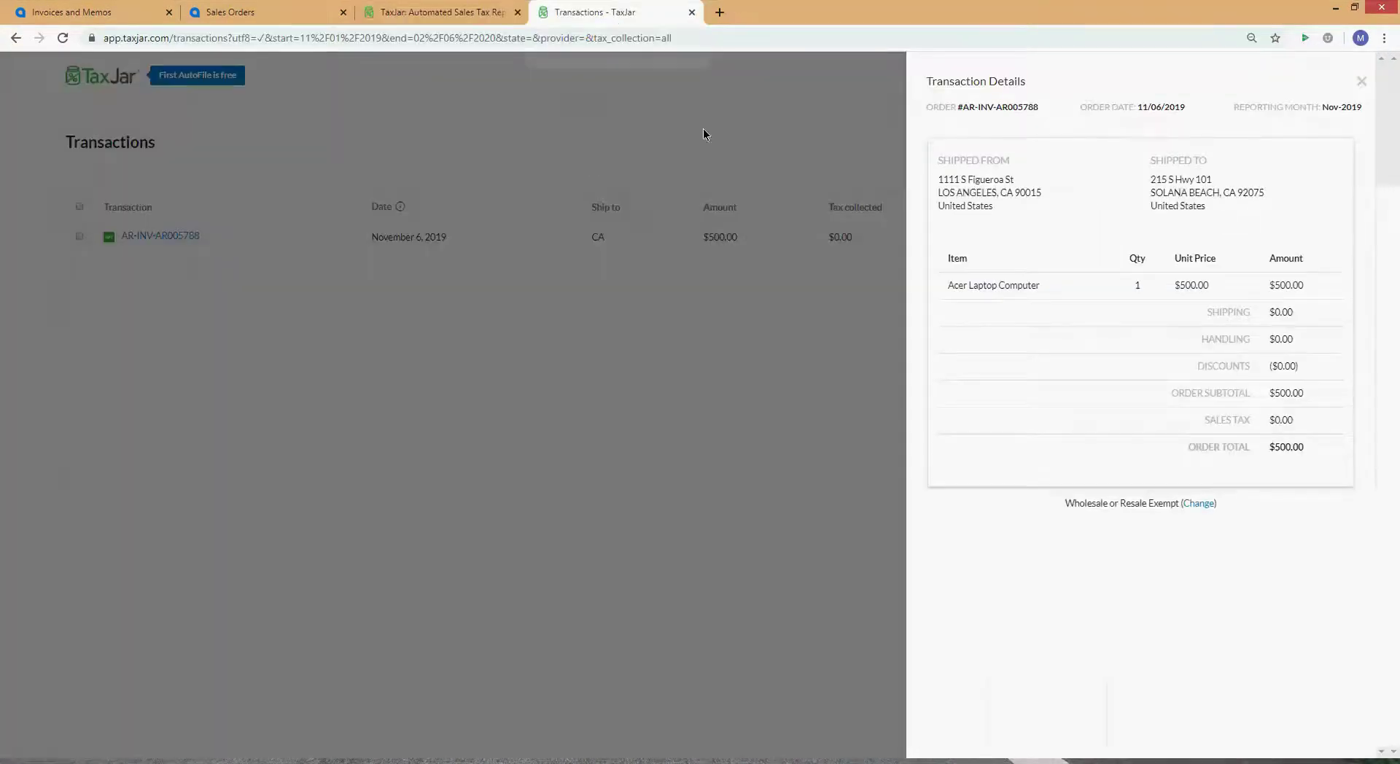
click(466, 11)
click(595, 12)
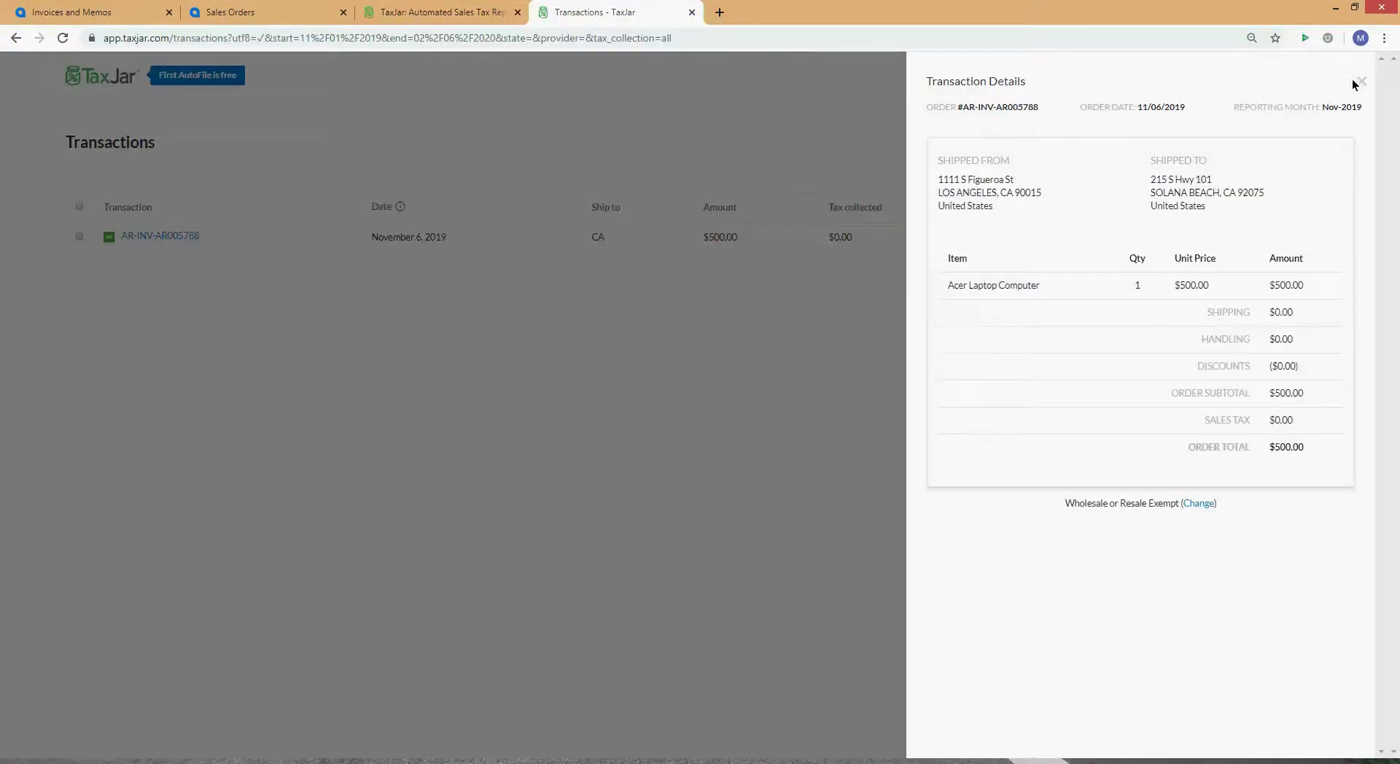
click(1359, 83)
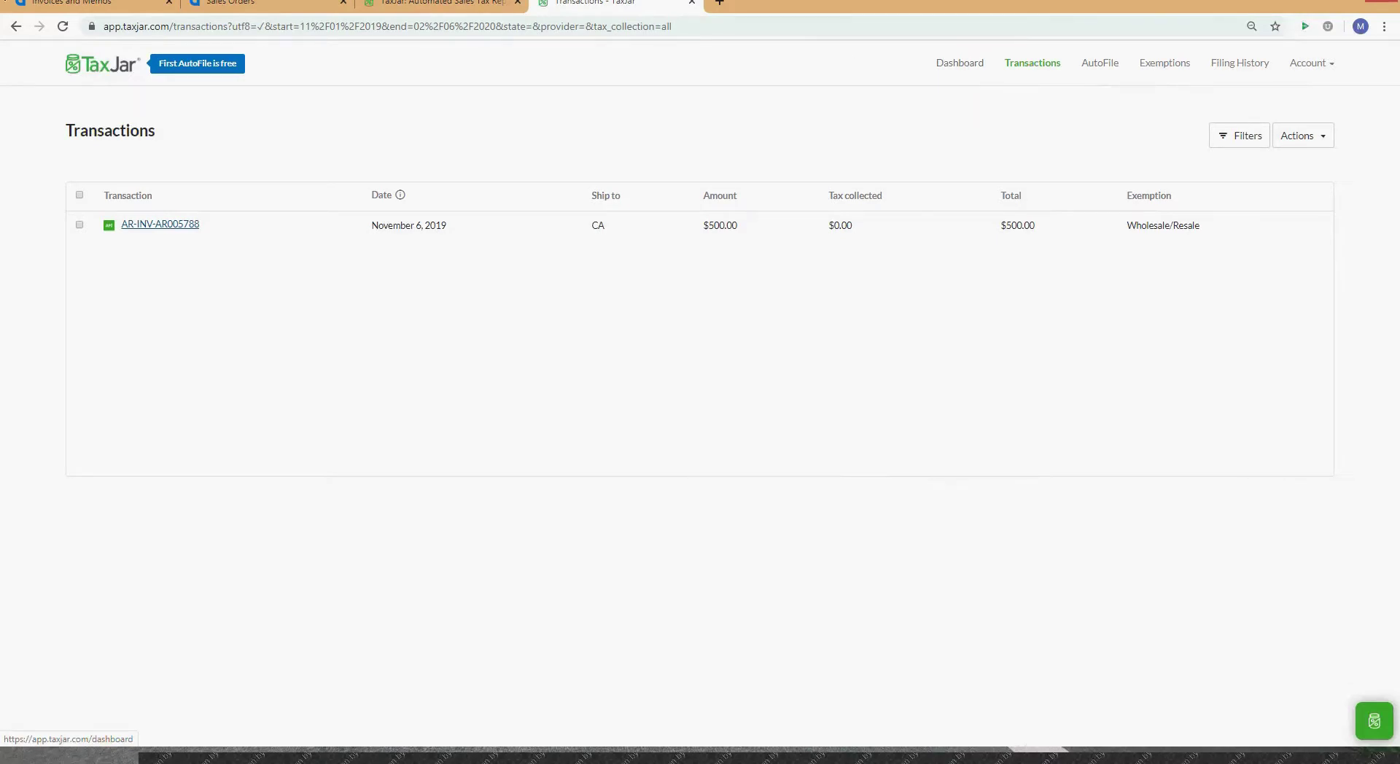
right_click(967, 64)
click(1024, 76)
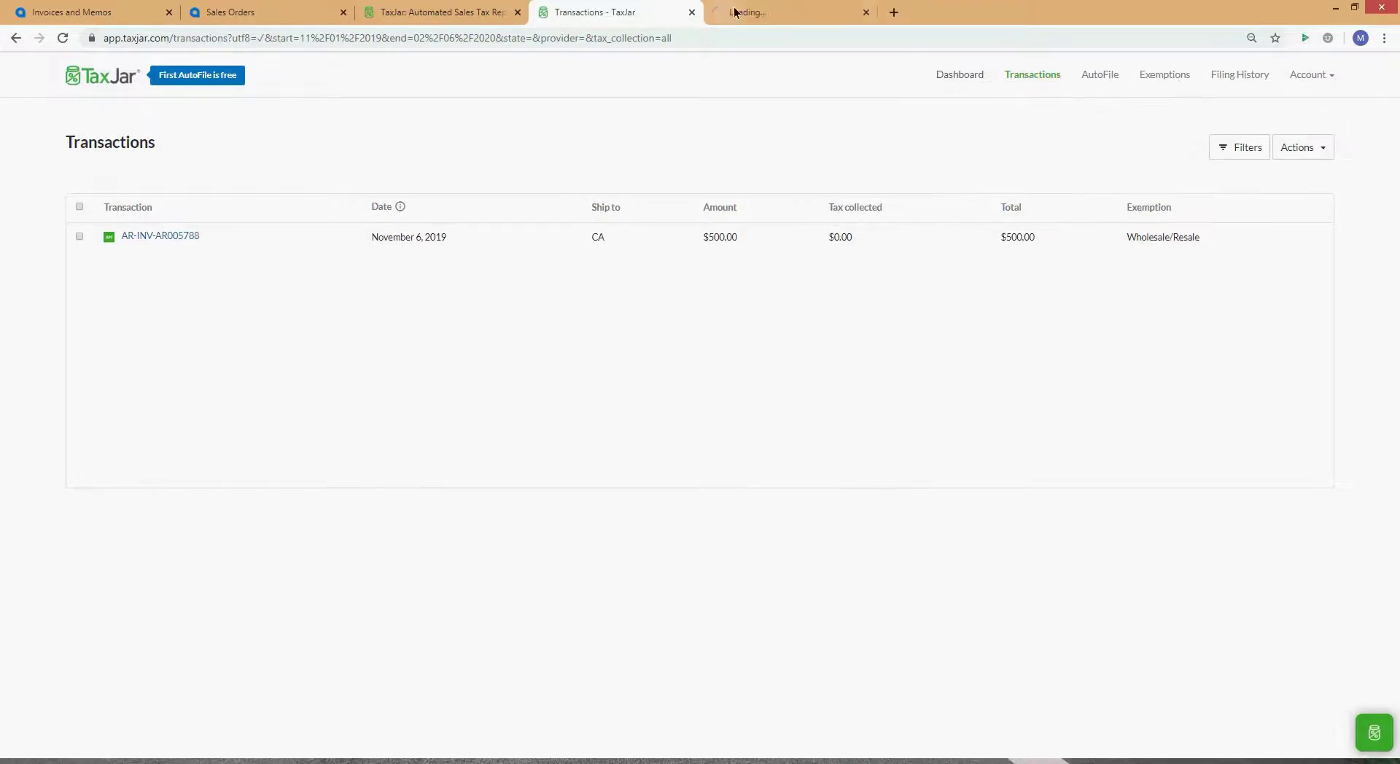
click(780, 3)
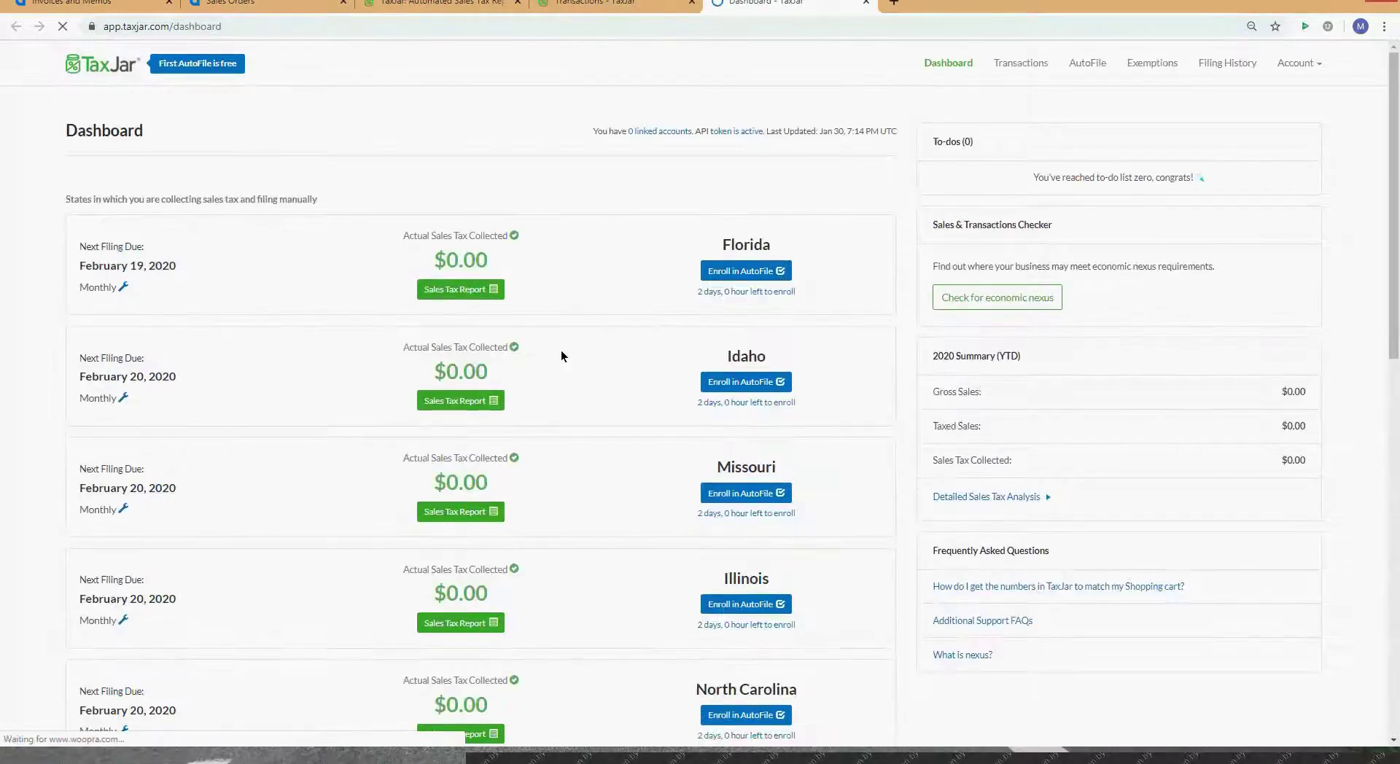
Step: Scroll the dashboard's upcoming filing states down to California and Ohio under possible nexus
scroll(565, 335, down, 1)
scroll(569, 335, down, 2)
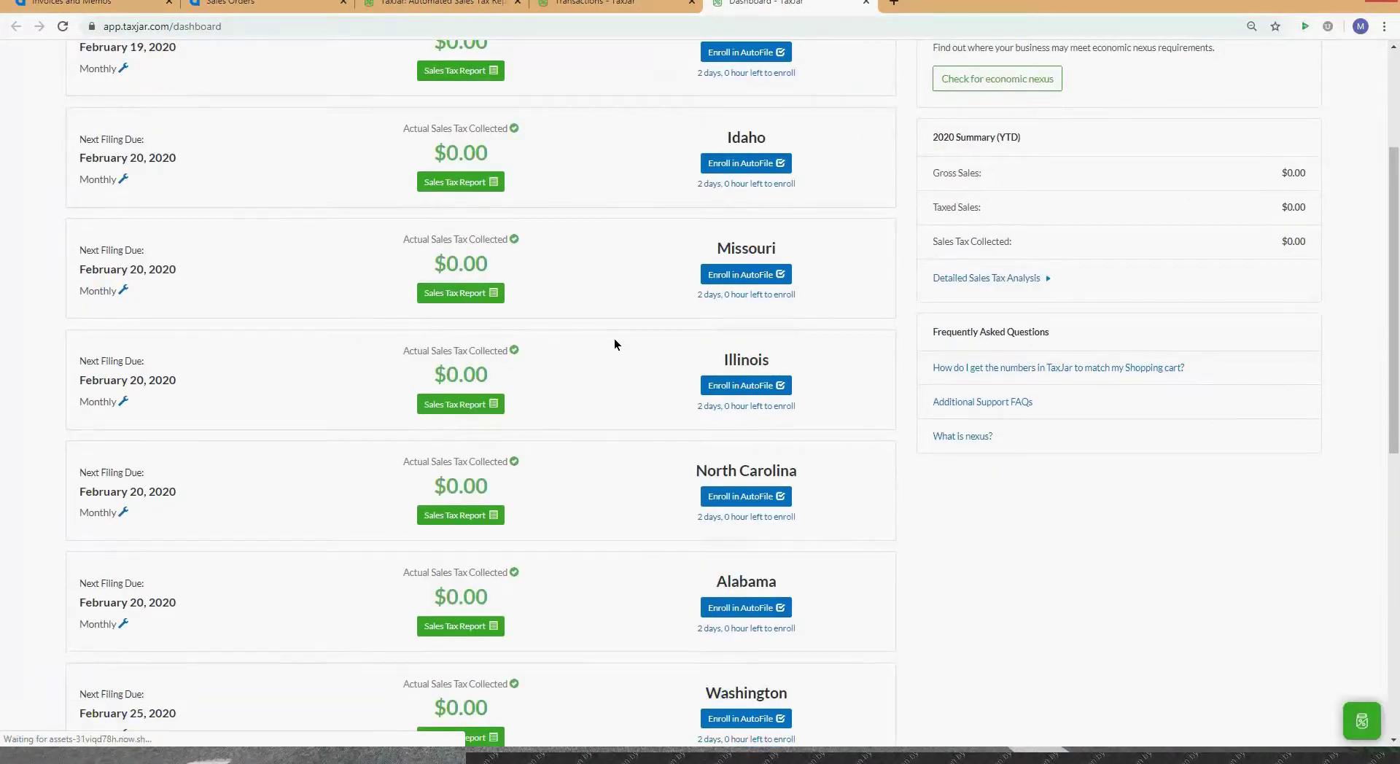
scroll(614, 341, up, 3)
scroll(614, 338, down, 10)
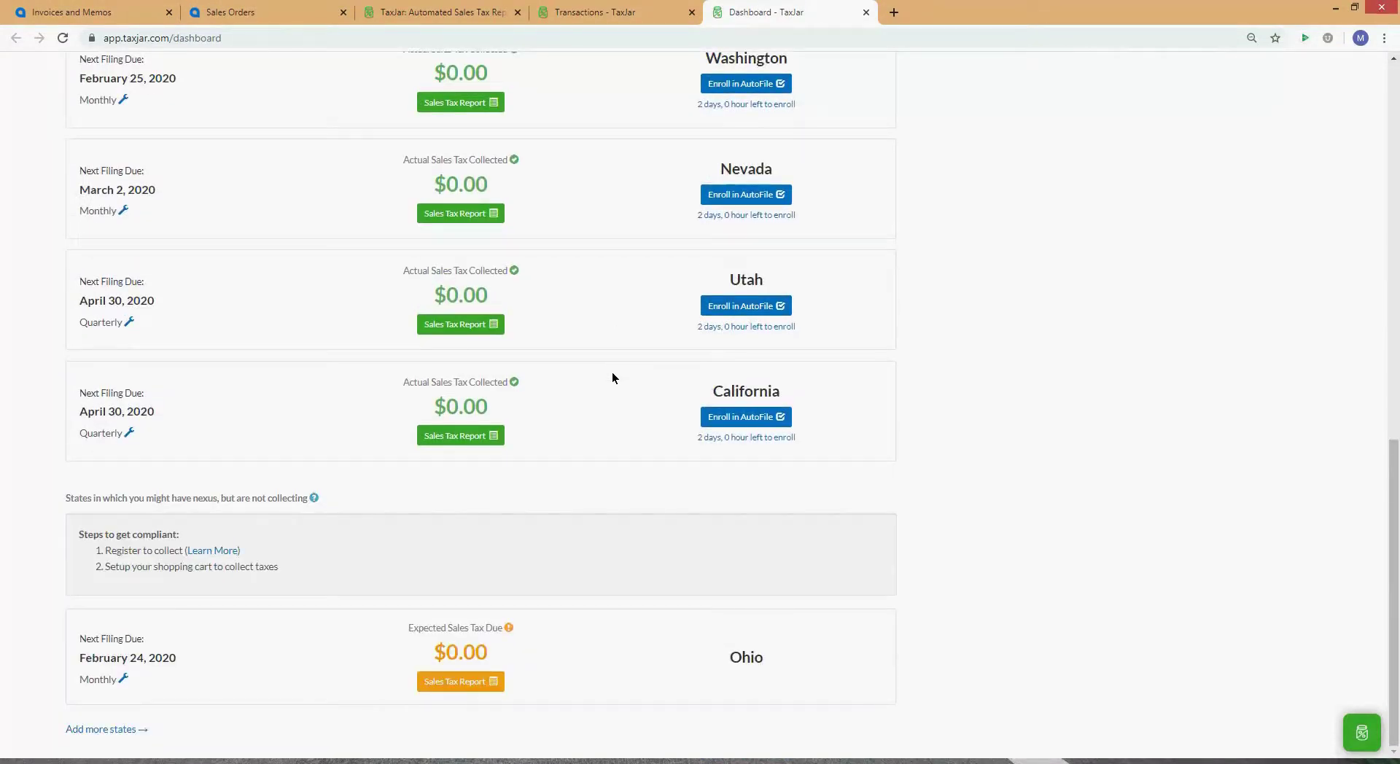
scroll(409, 423, up, 5)
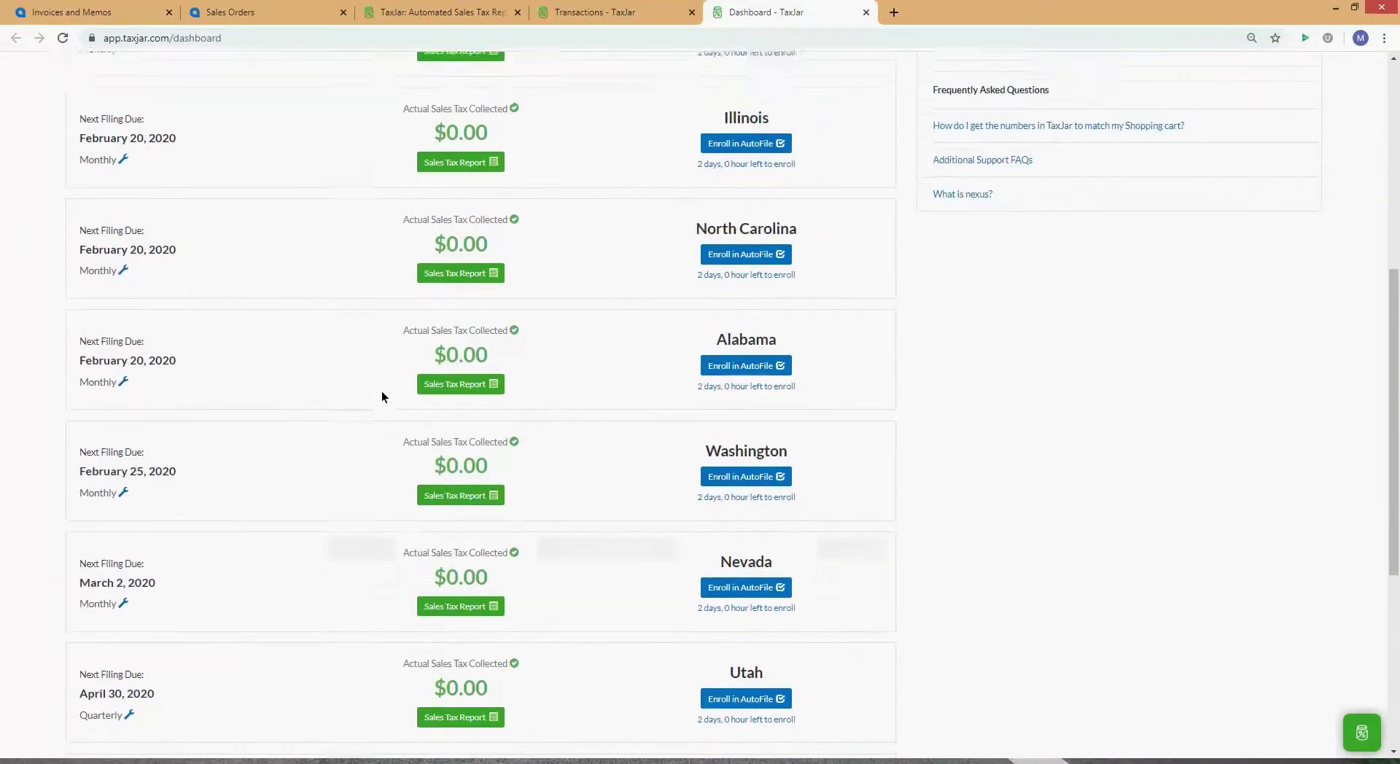
scroll(382, 397, up, 5)
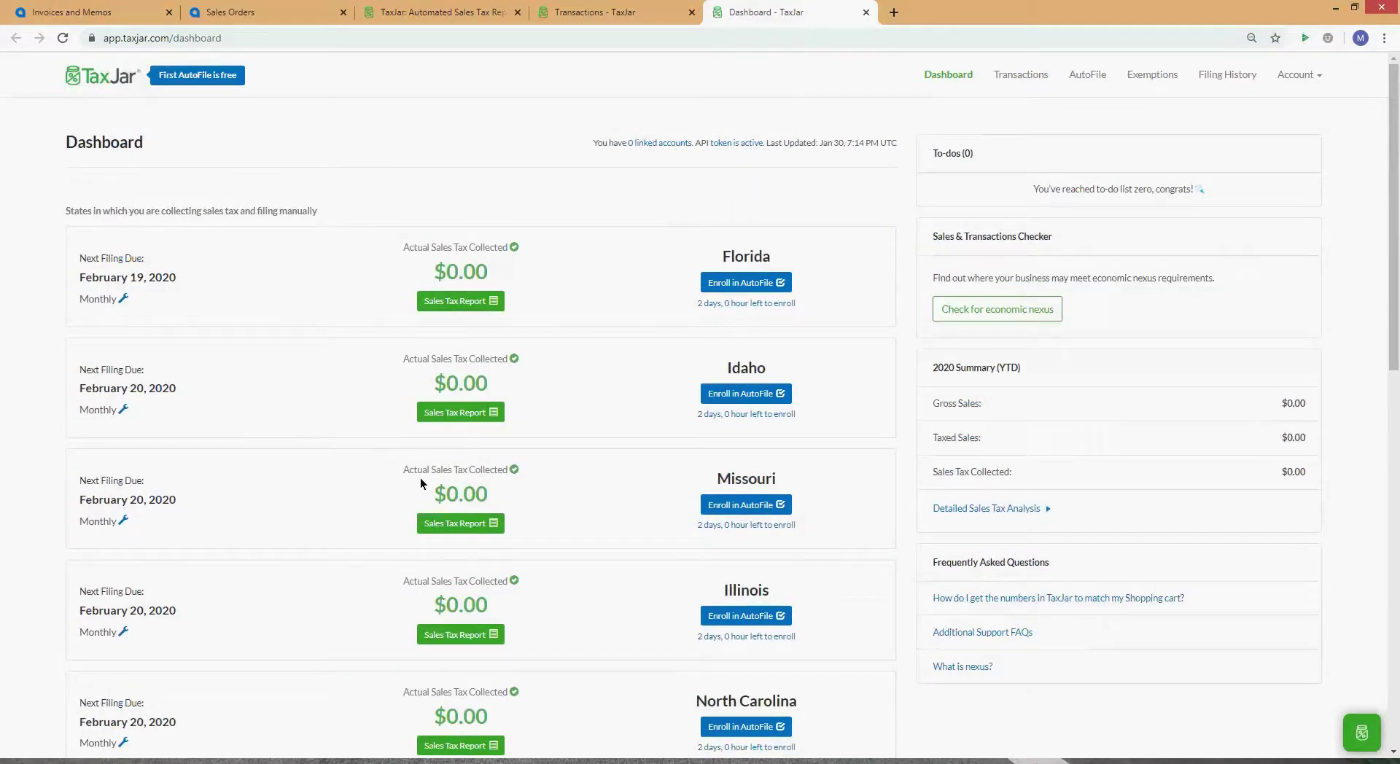
scroll(420, 478, down, 10)
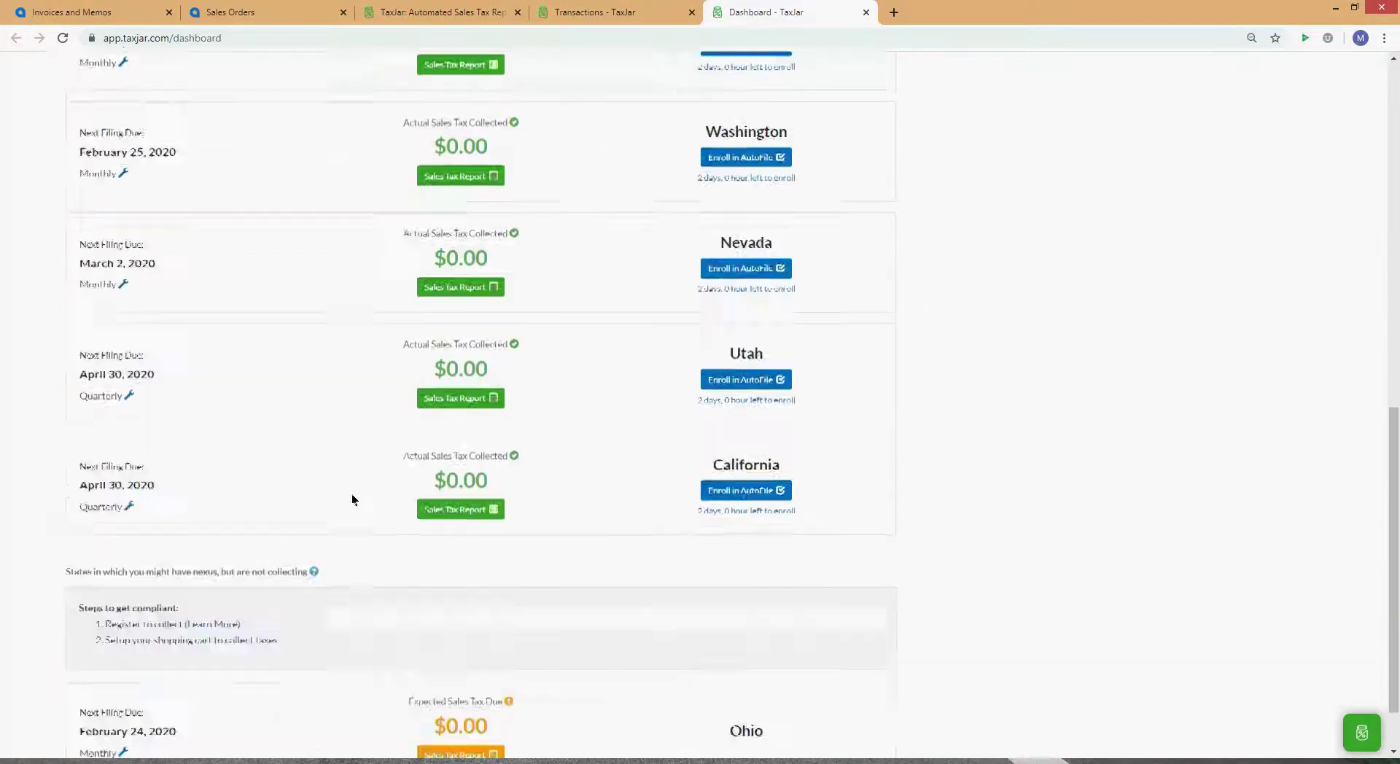
scroll(296, 589, down, 1)
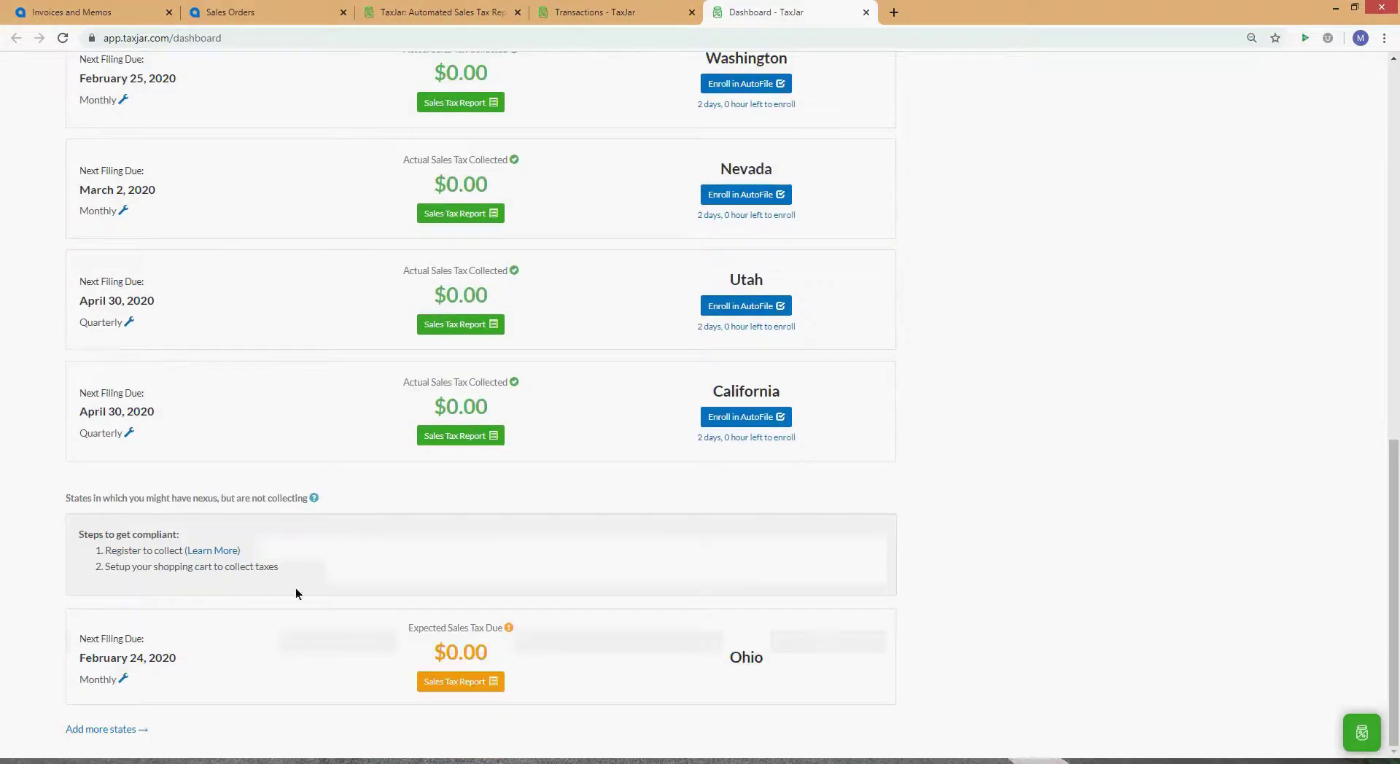
Step: Open TaxJar's Add State with Nexus form, browse its State list without choosing, then return to Acumatica
click(113, 717)
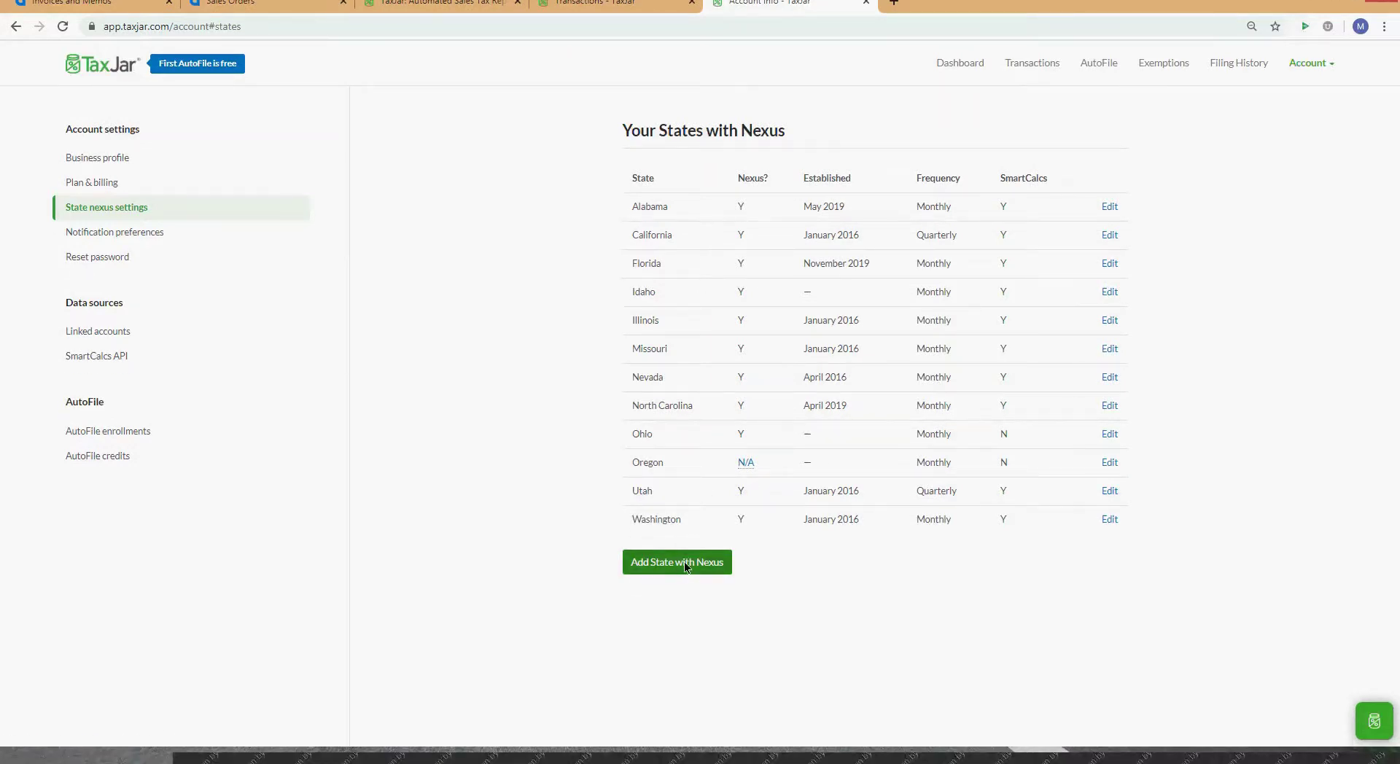
click(684, 561)
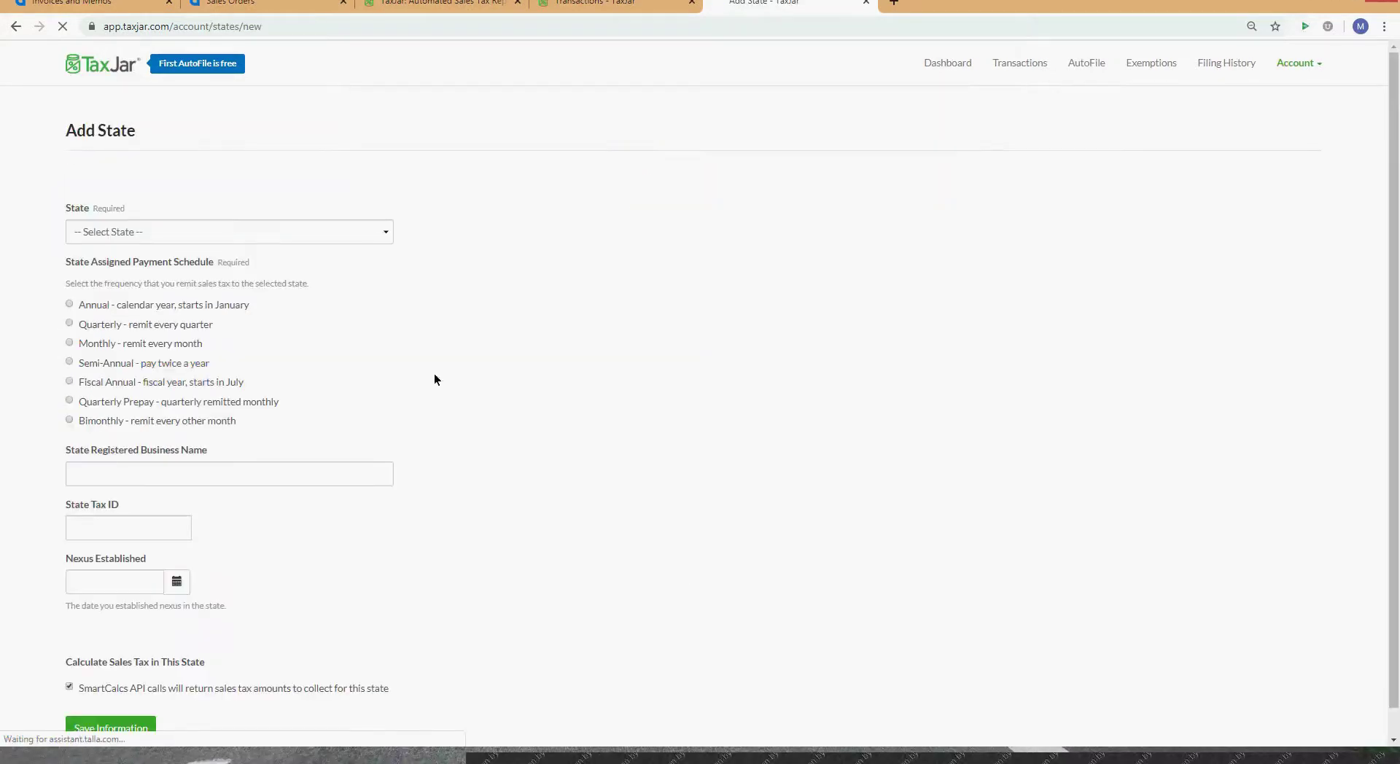
click(364, 232)
scroll(391, 304, down, 4)
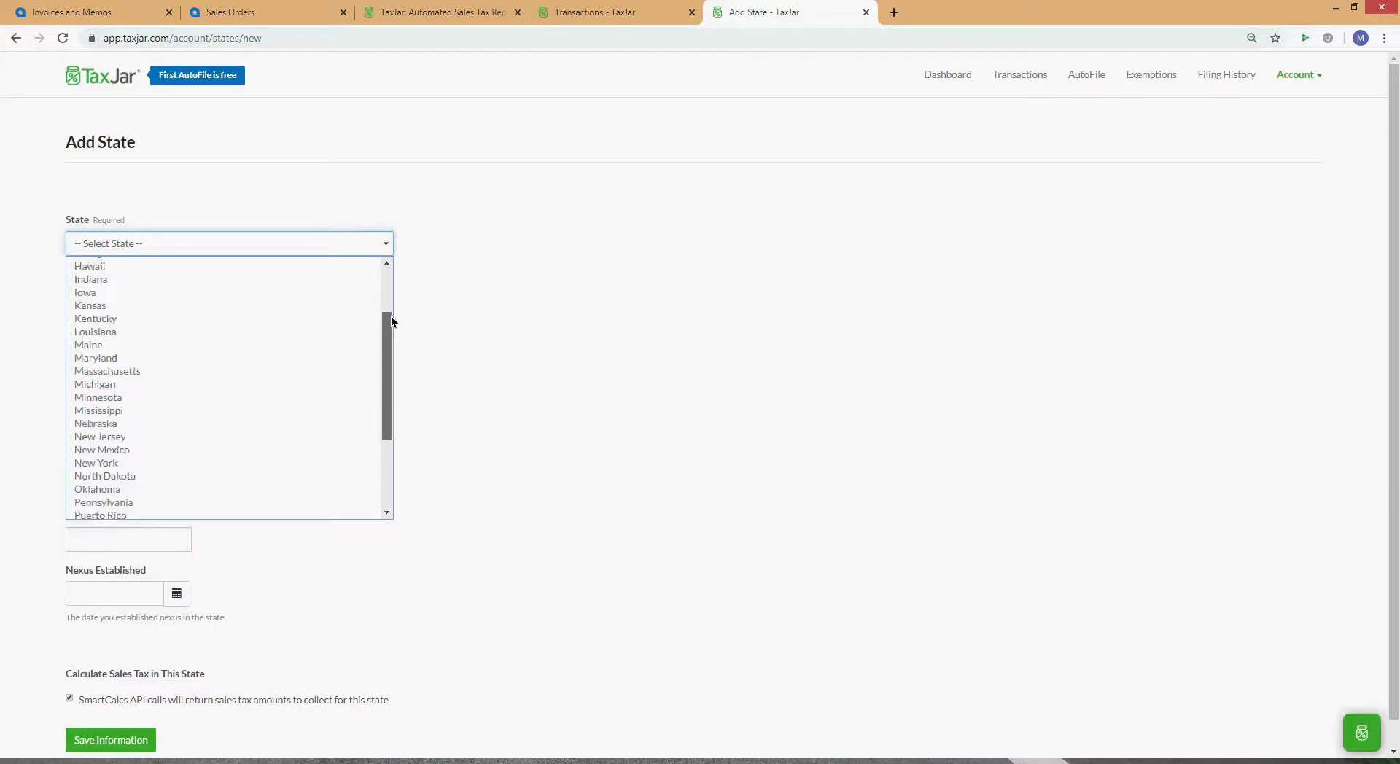
drag(390, 316, 381, 458)
click(529, 388)
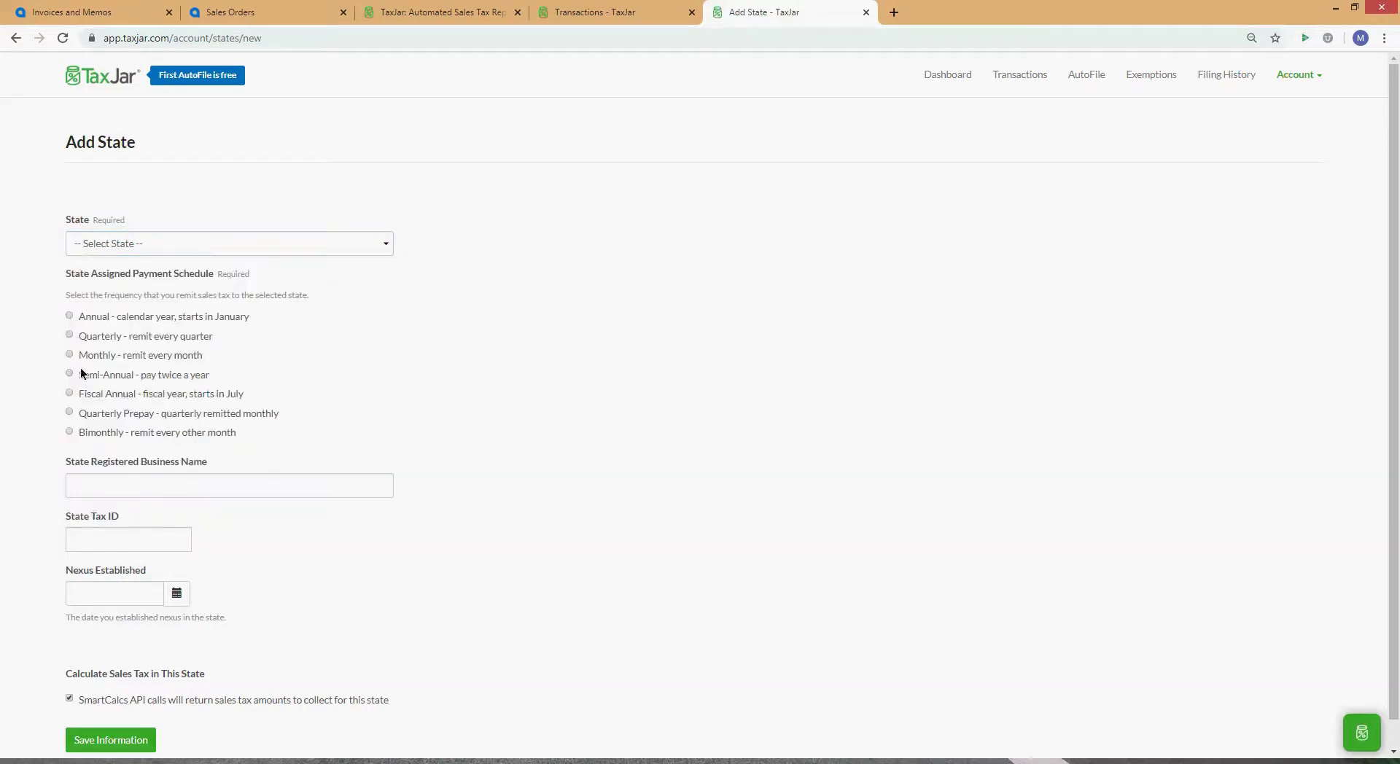
scroll(128, 401, down, 1)
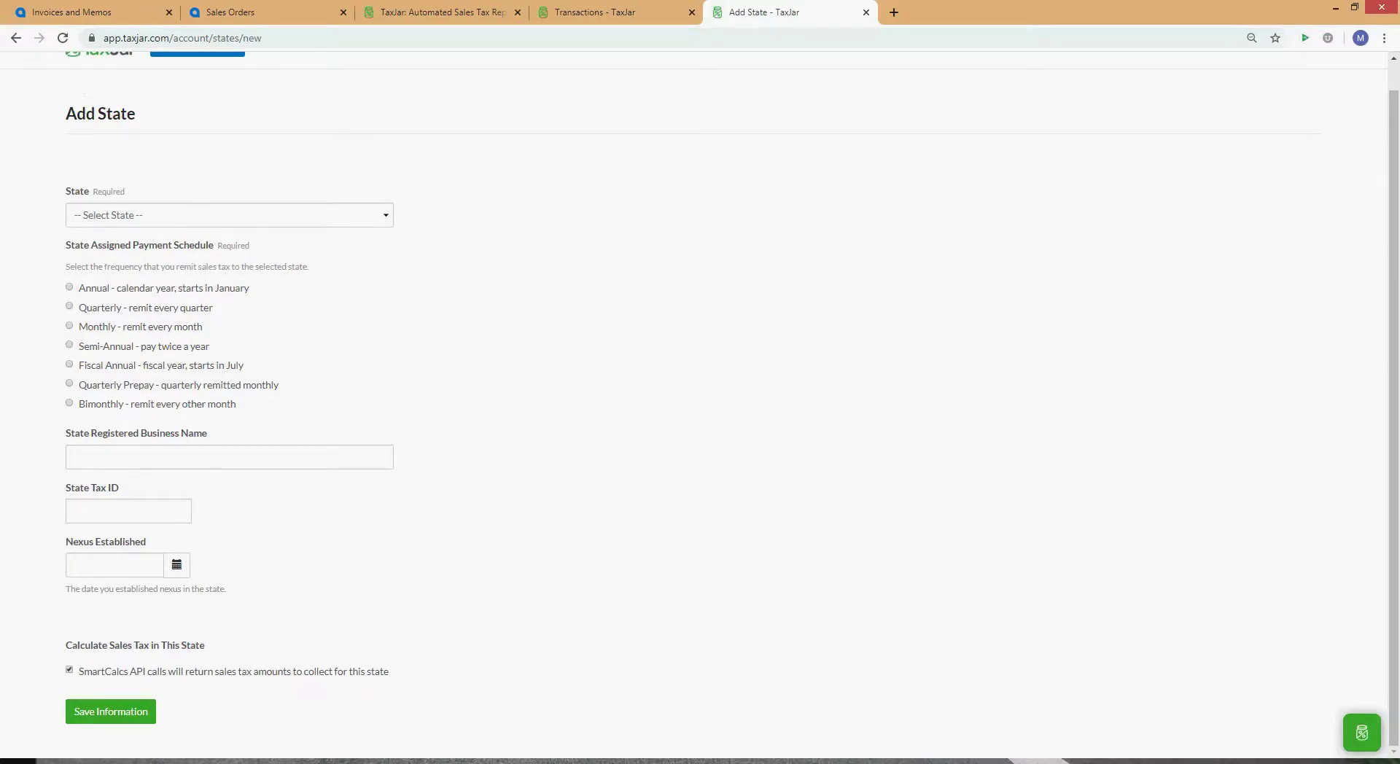
scroll(704, 536, up, 1)
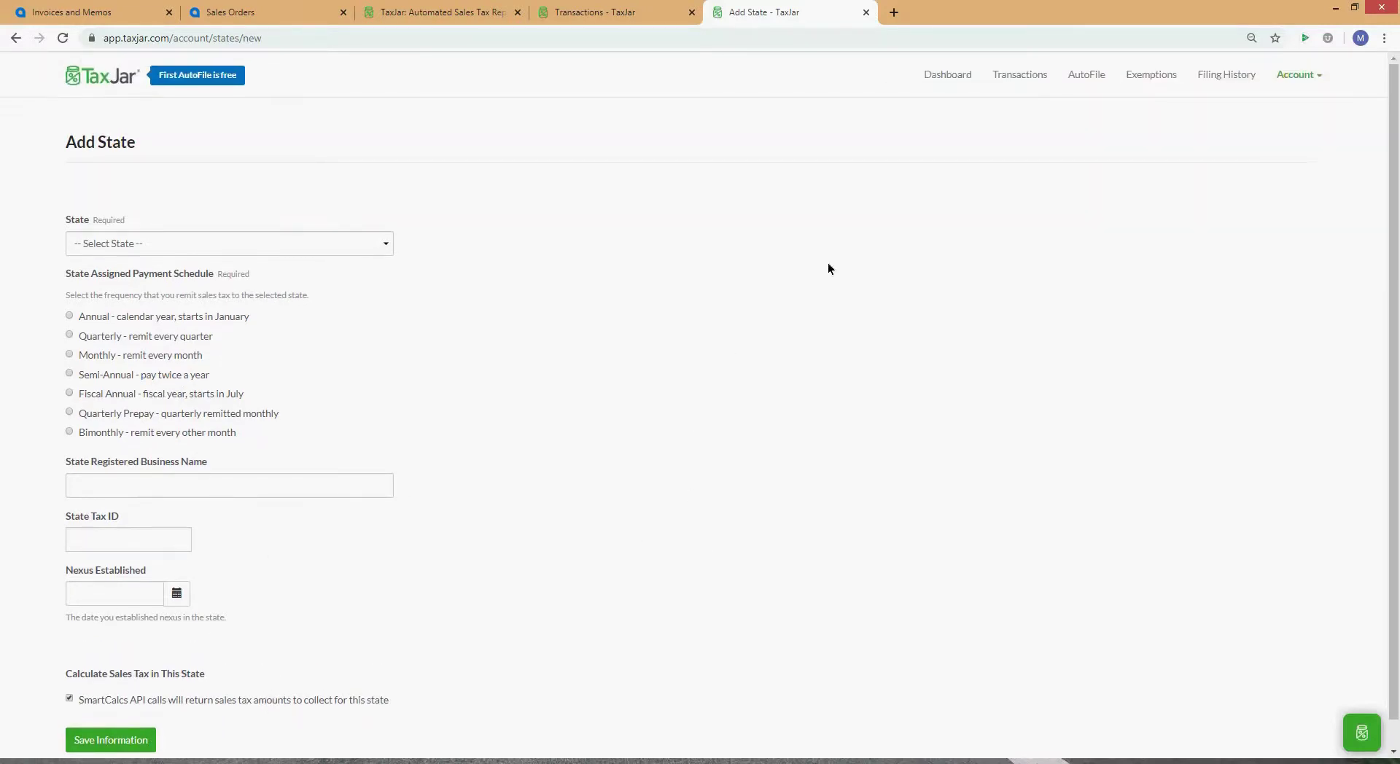
click(256, 9)
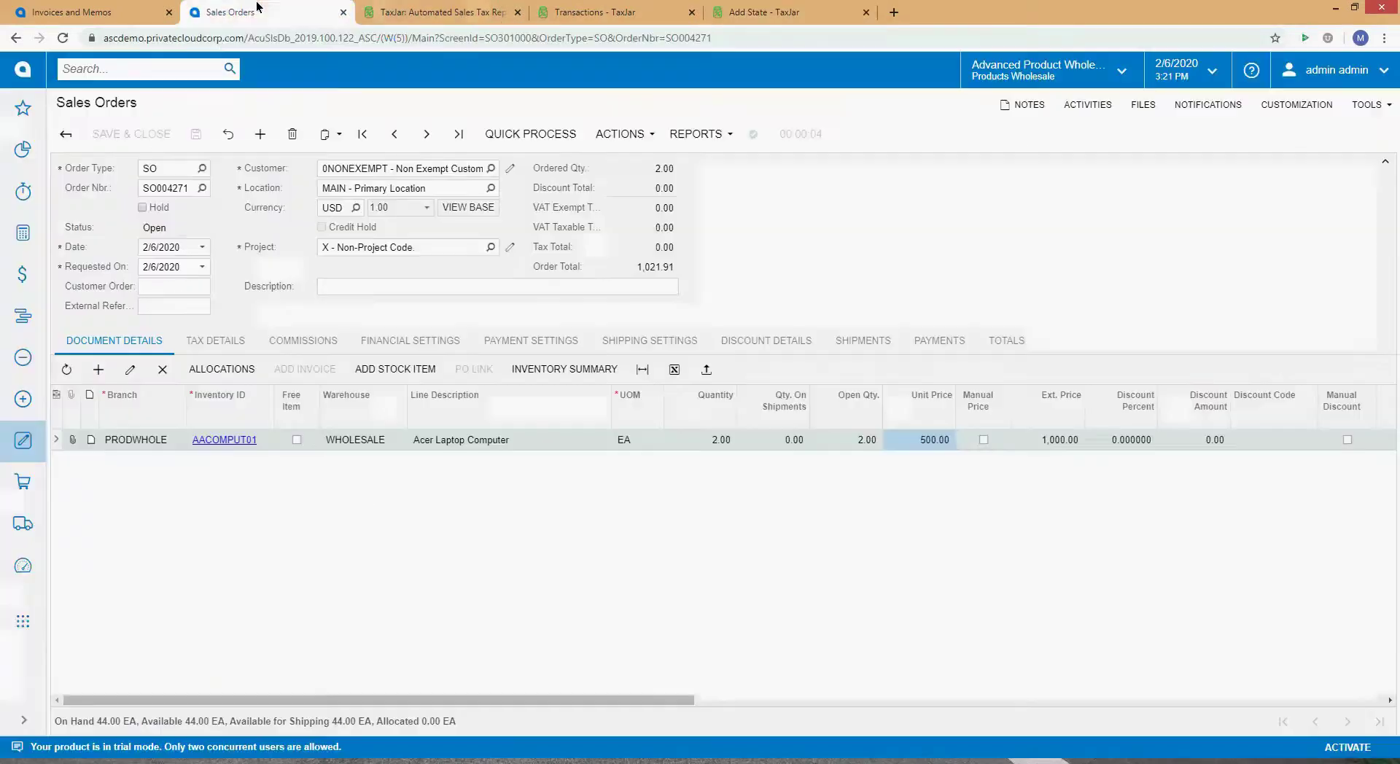
Step: Browse the Payment, Financial and Shipping settings and turn off the ship-to address override
click(522, 343)
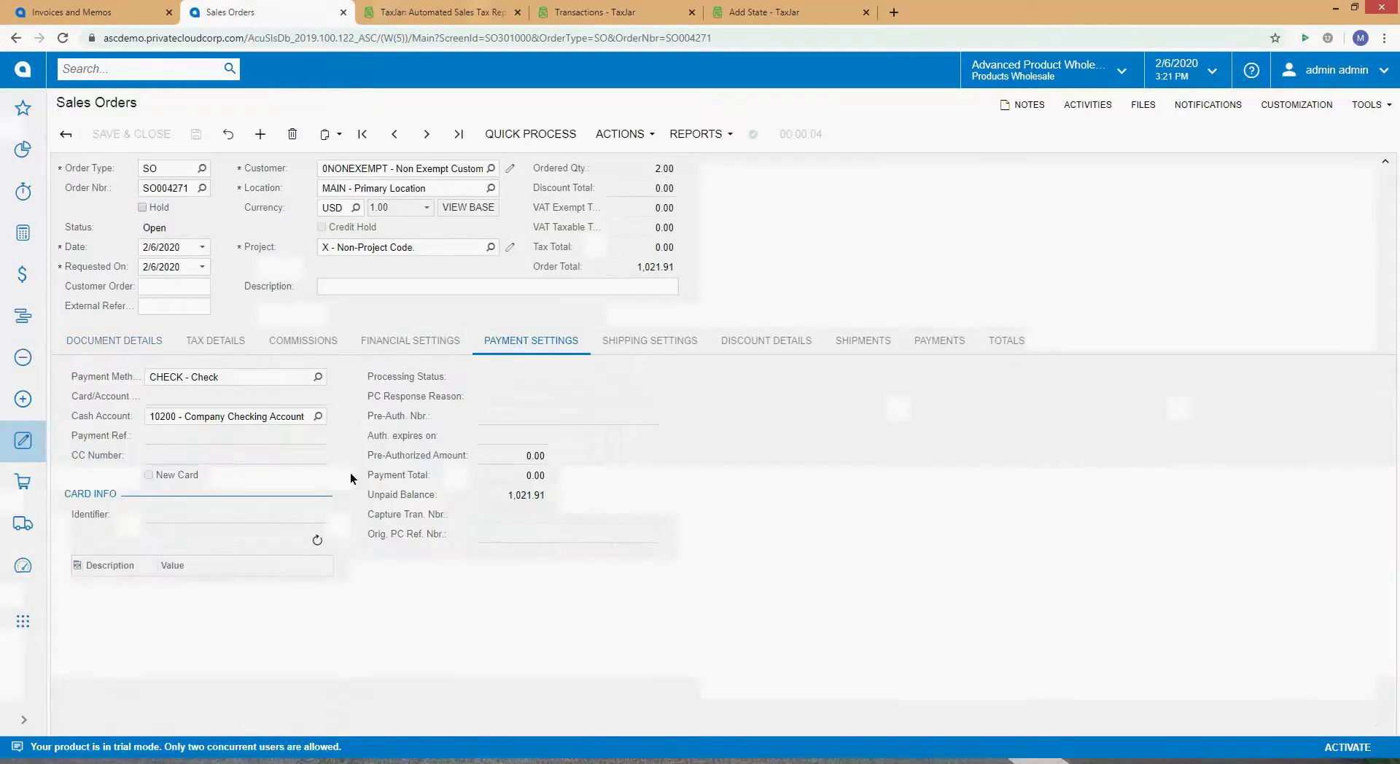
click(401, 339)
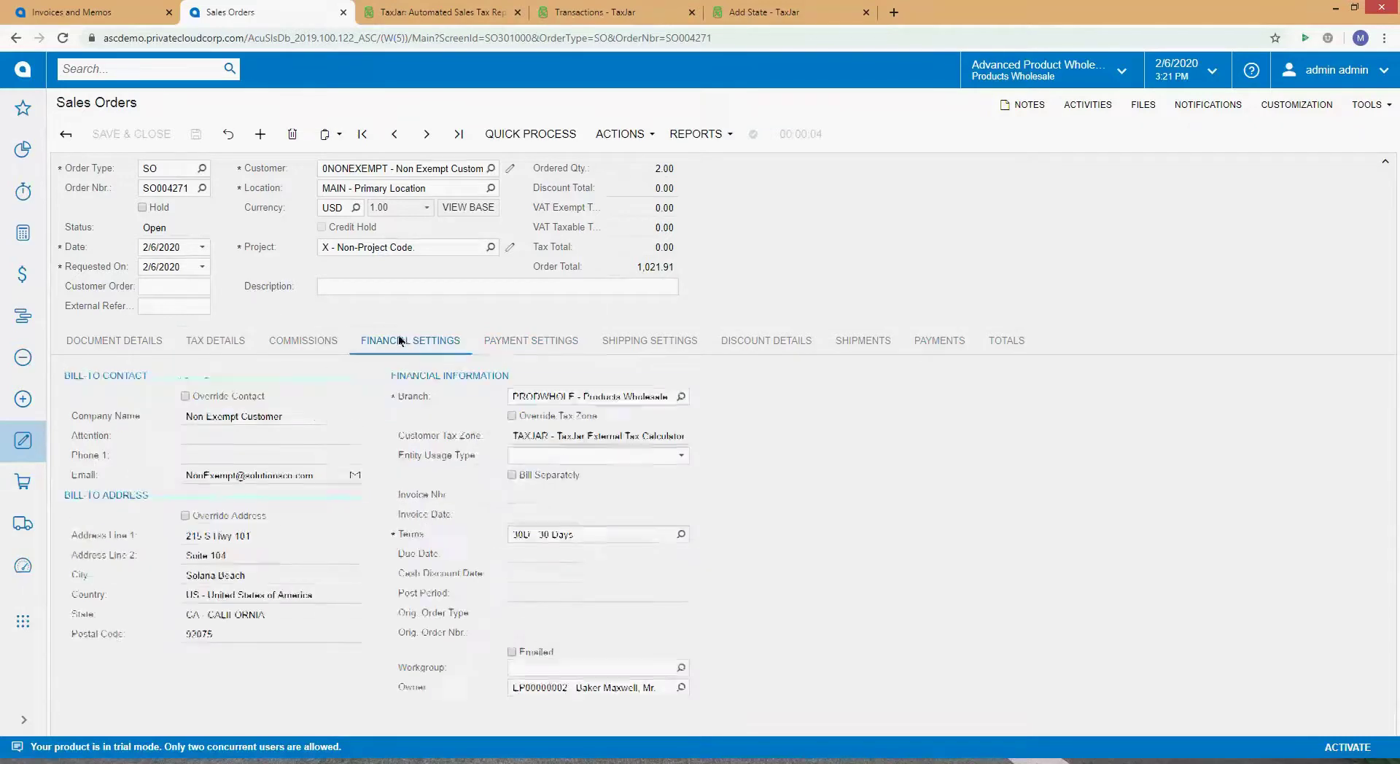
click(623, 344)
click(186, 516)
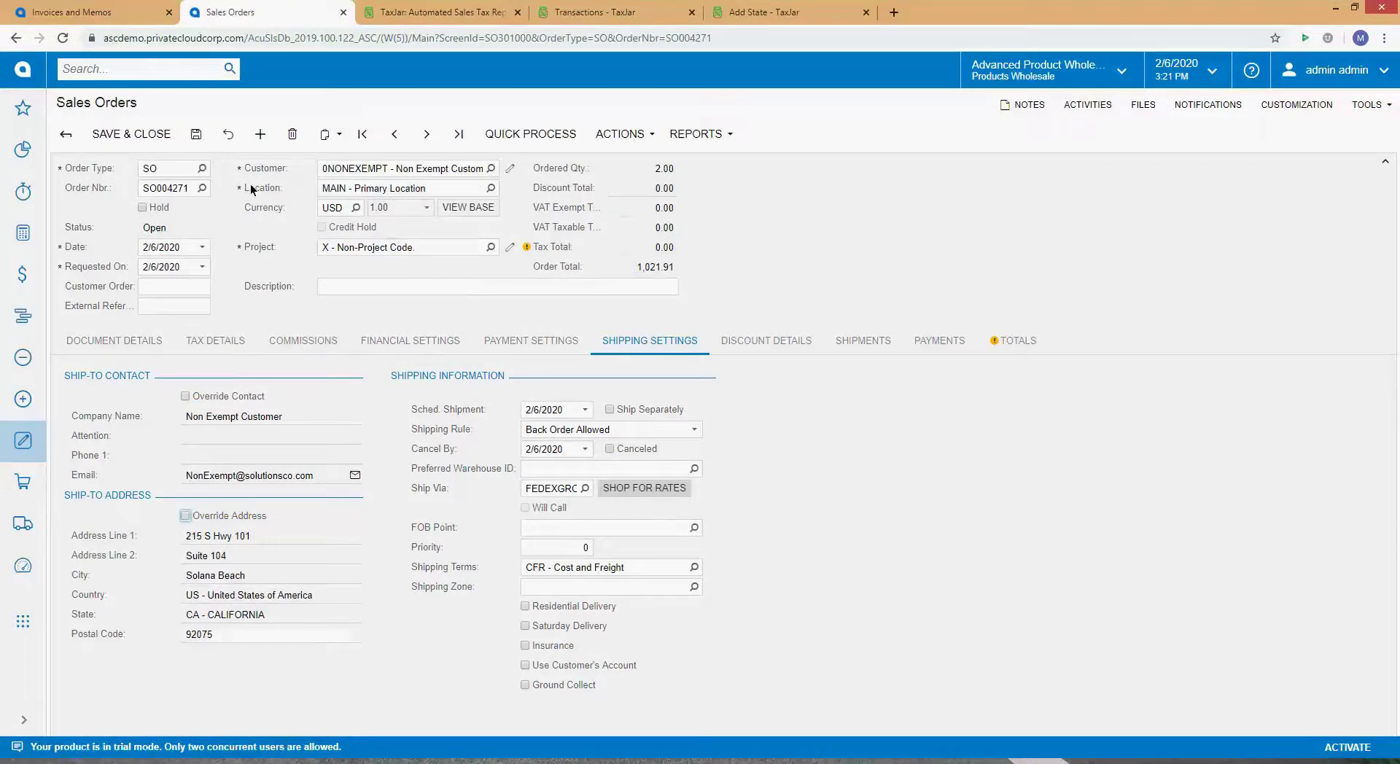
Step: Check the restored CA state, San Diego County and special taxes (77.50), then open Quick Process
click(234, 338)
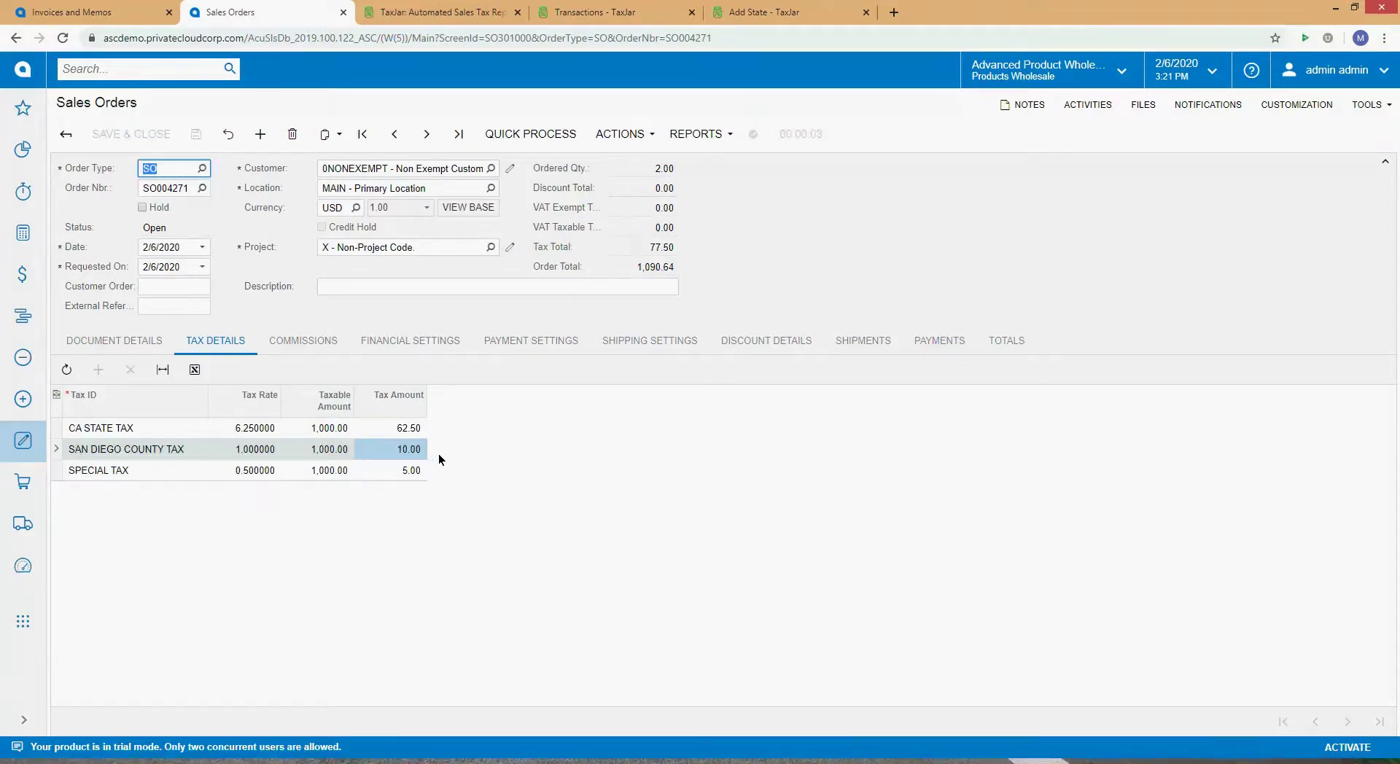
click(401, 428)
click(400, 450)
click(394, 471)
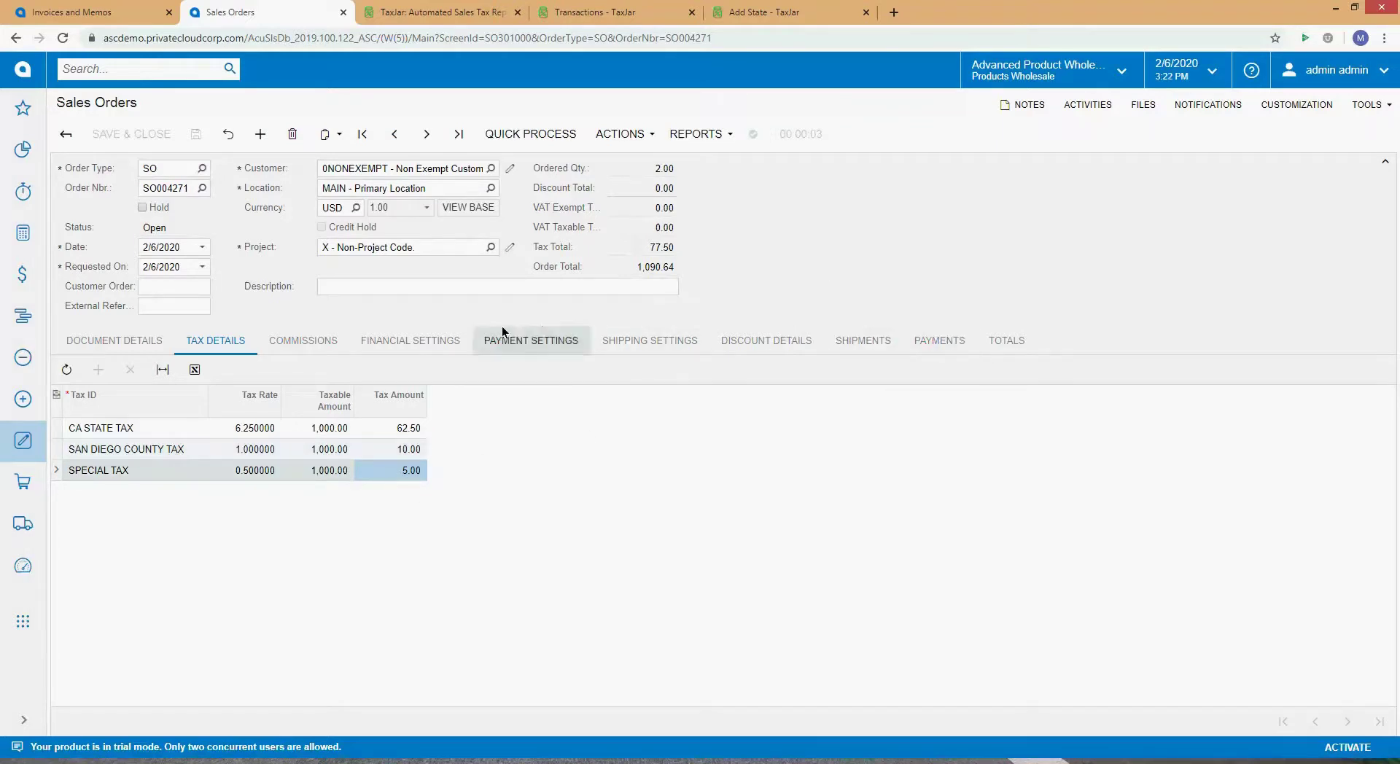
click(514, 135)
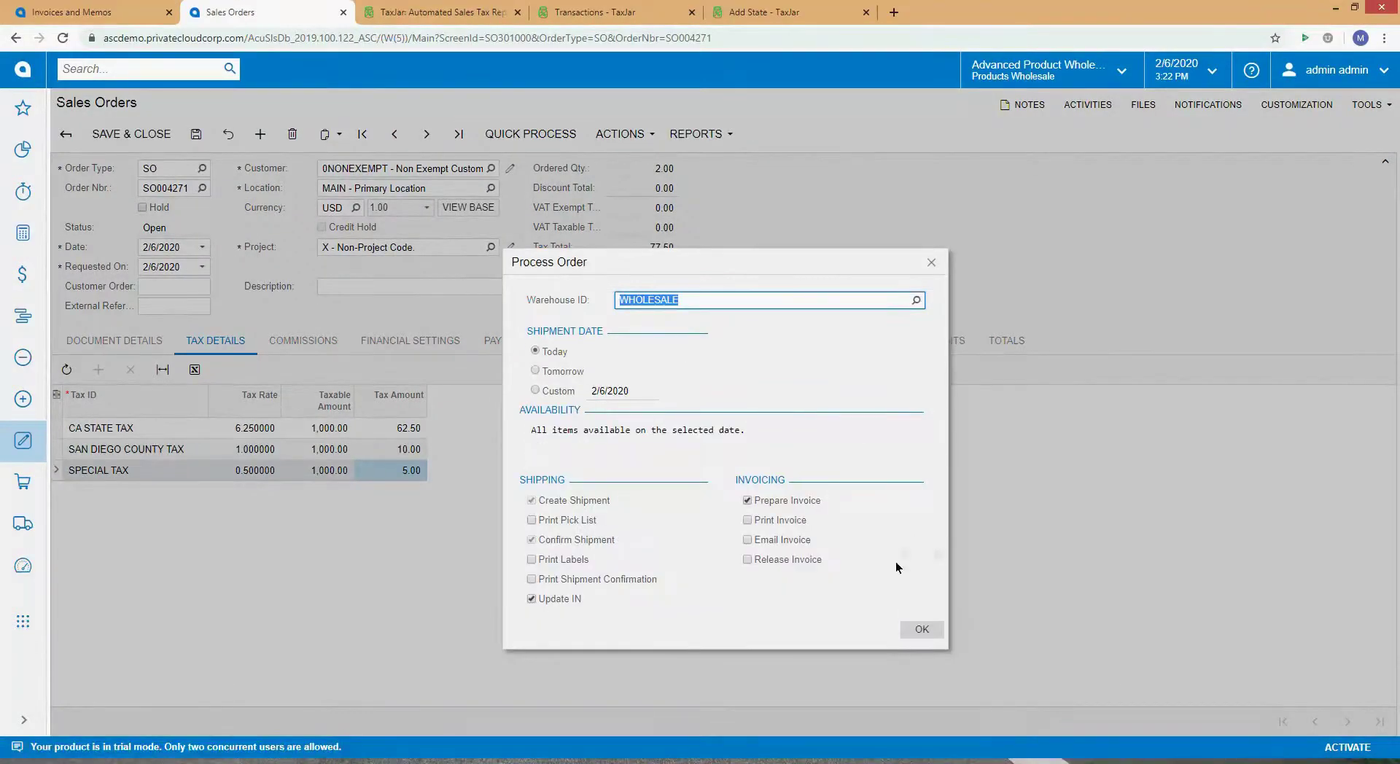
Step: Process order SO004271 to create shipment 001751 and open it from the results
click(920, 633)
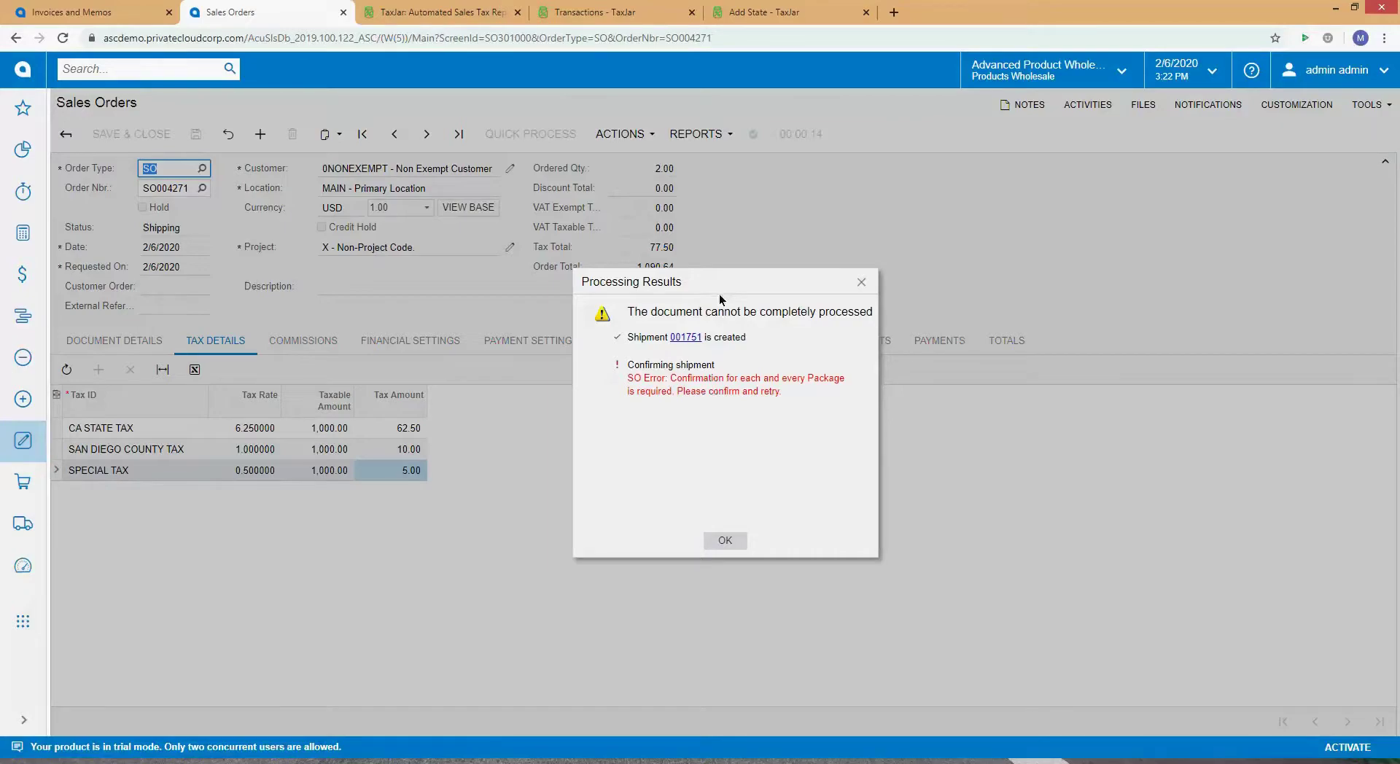
click(685, 337)
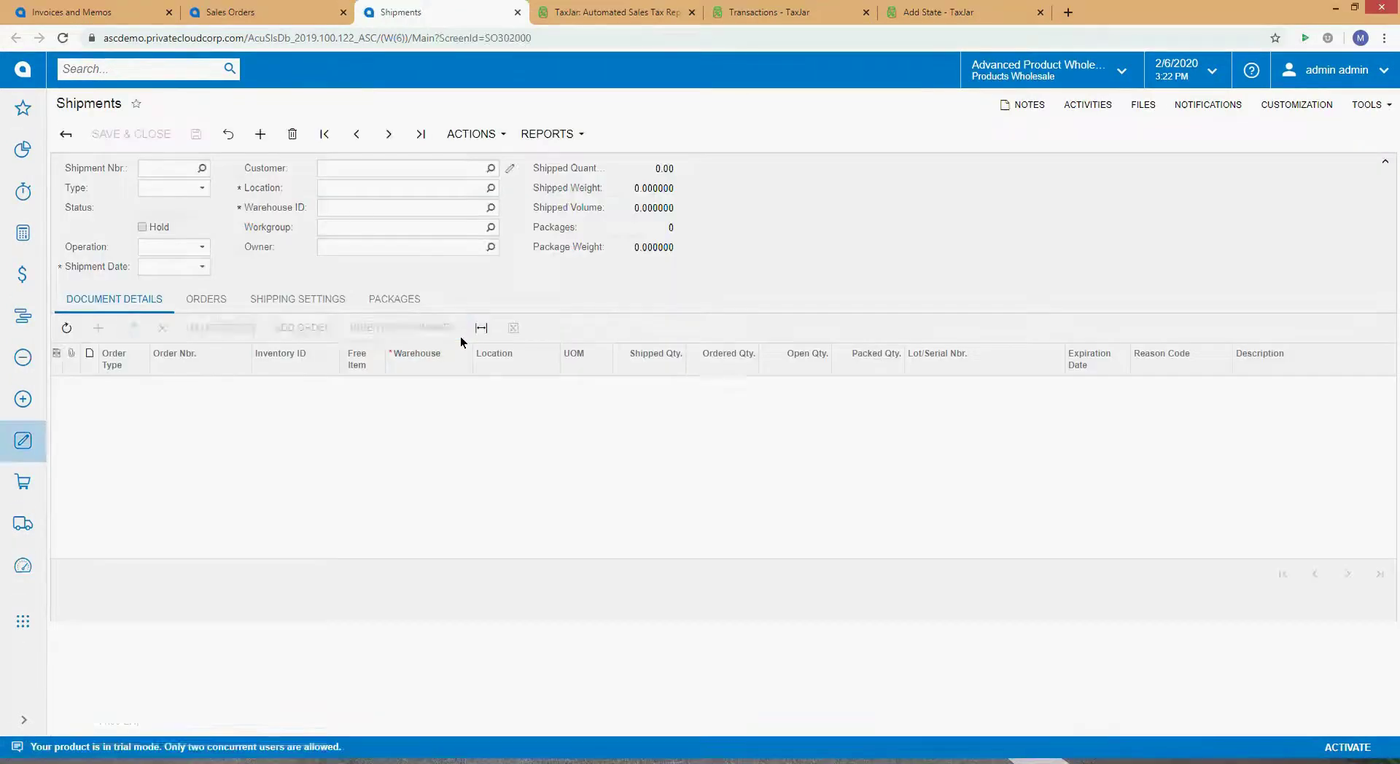
Step: Set shipment 001751's Ship Via to LOCAL after viewing its packages
click(394, 299)
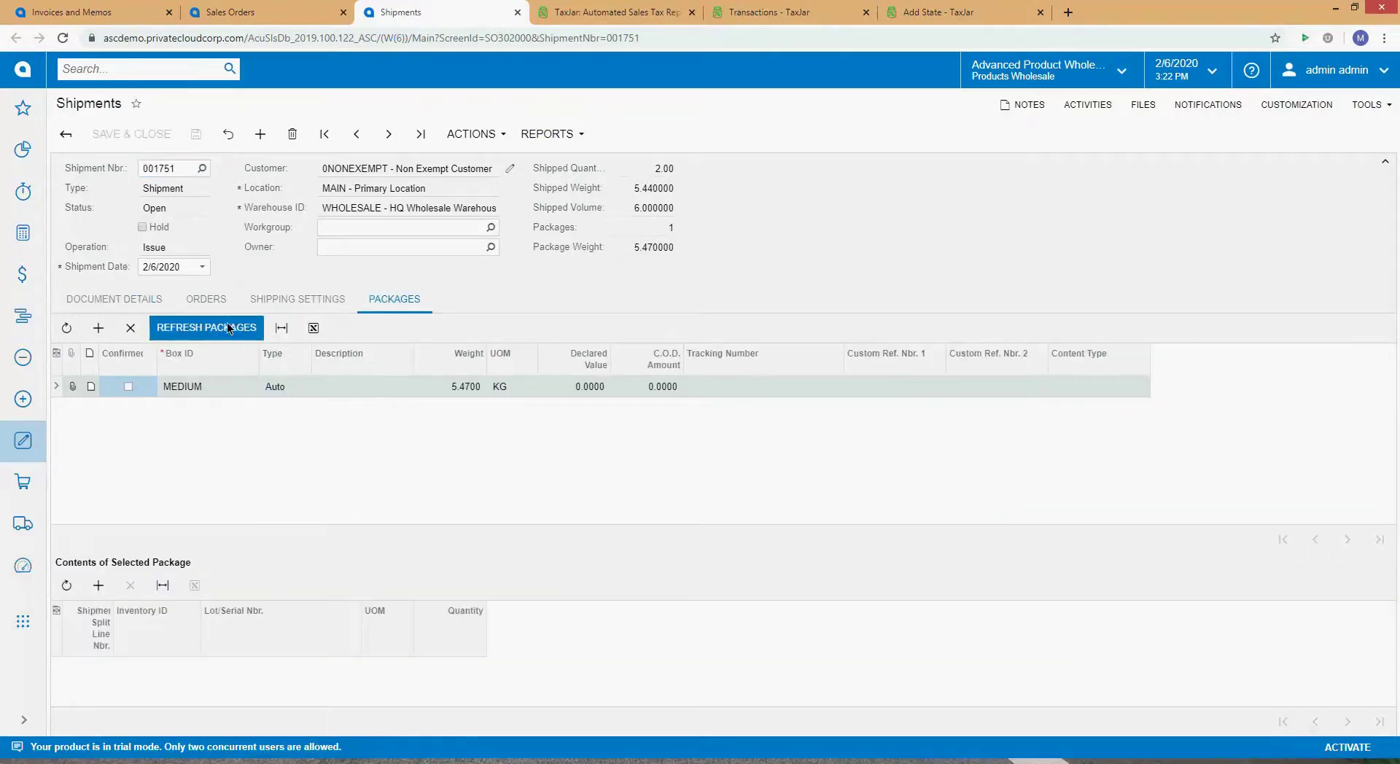
click(262, 304)
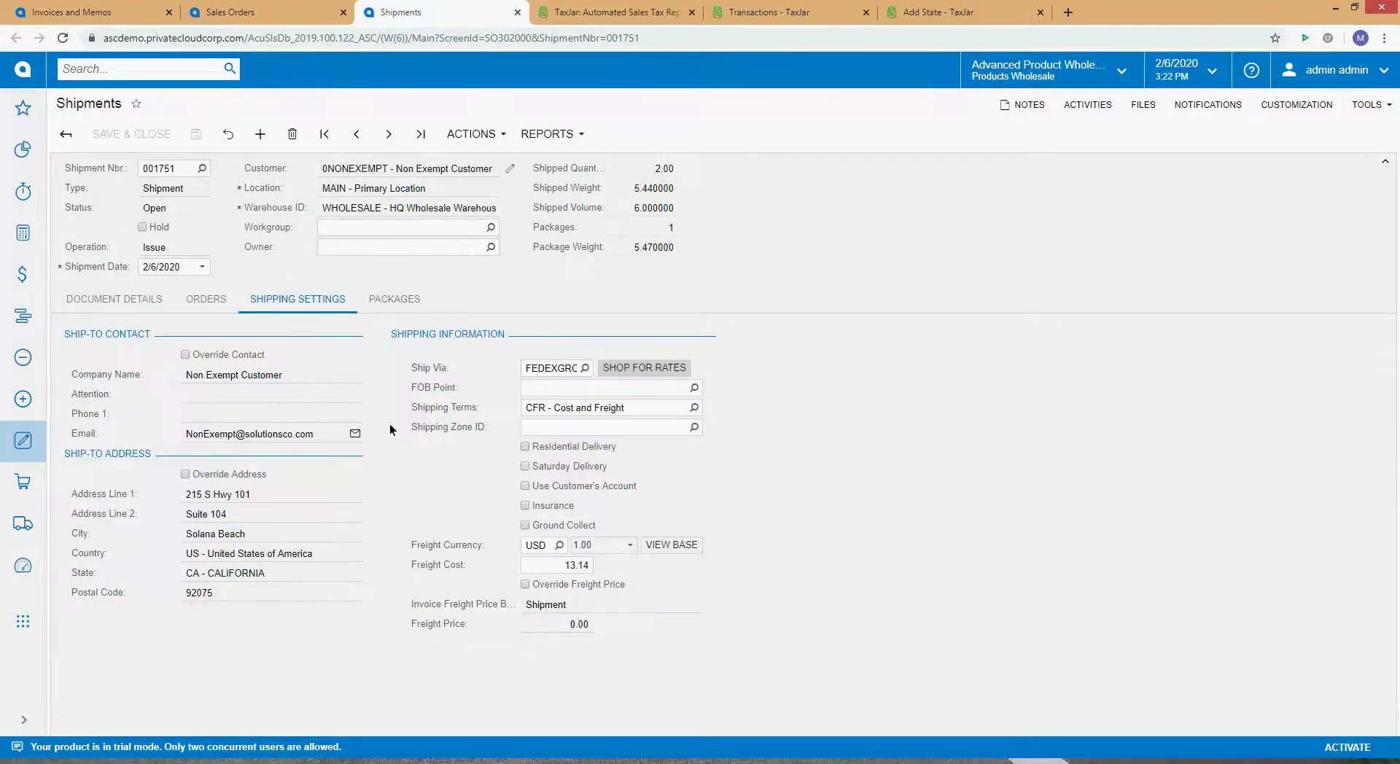
click(585, 367)
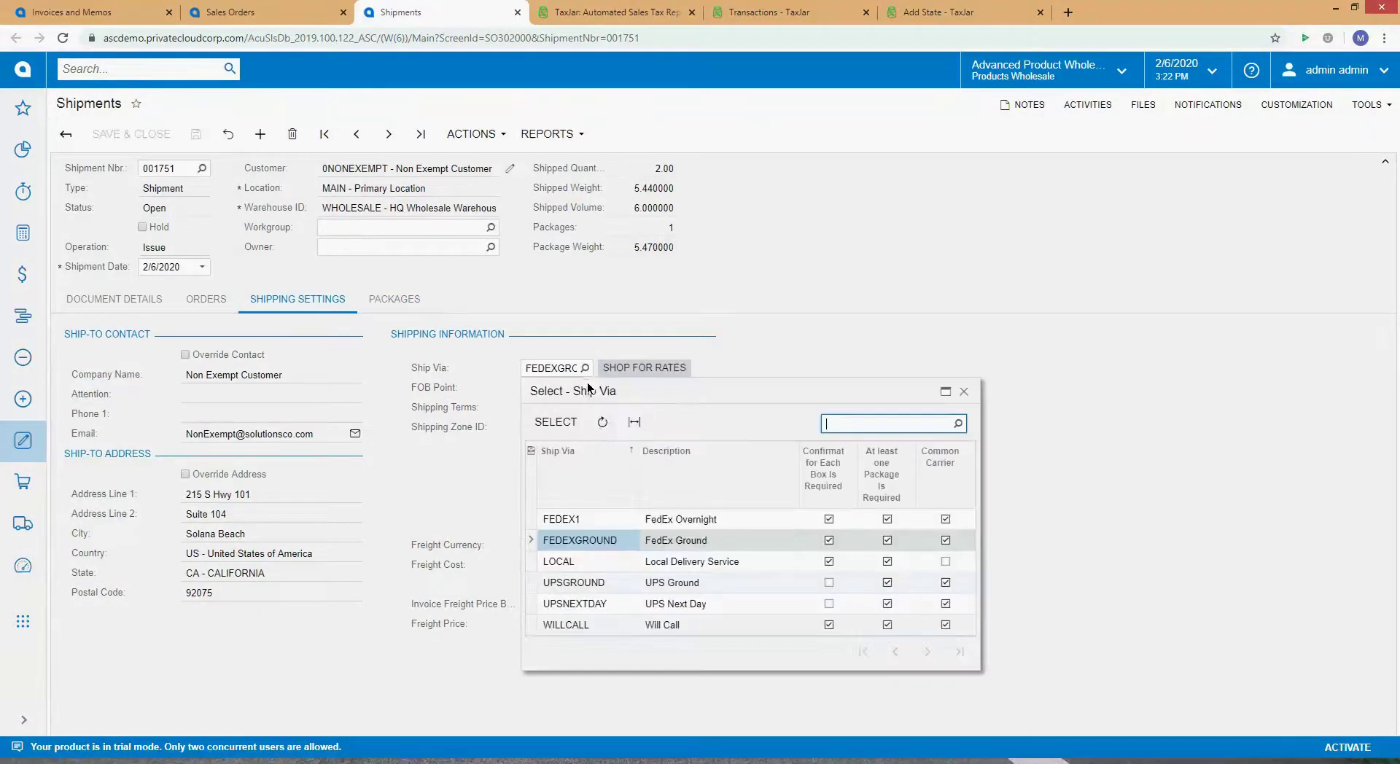
double_click(589, 562)
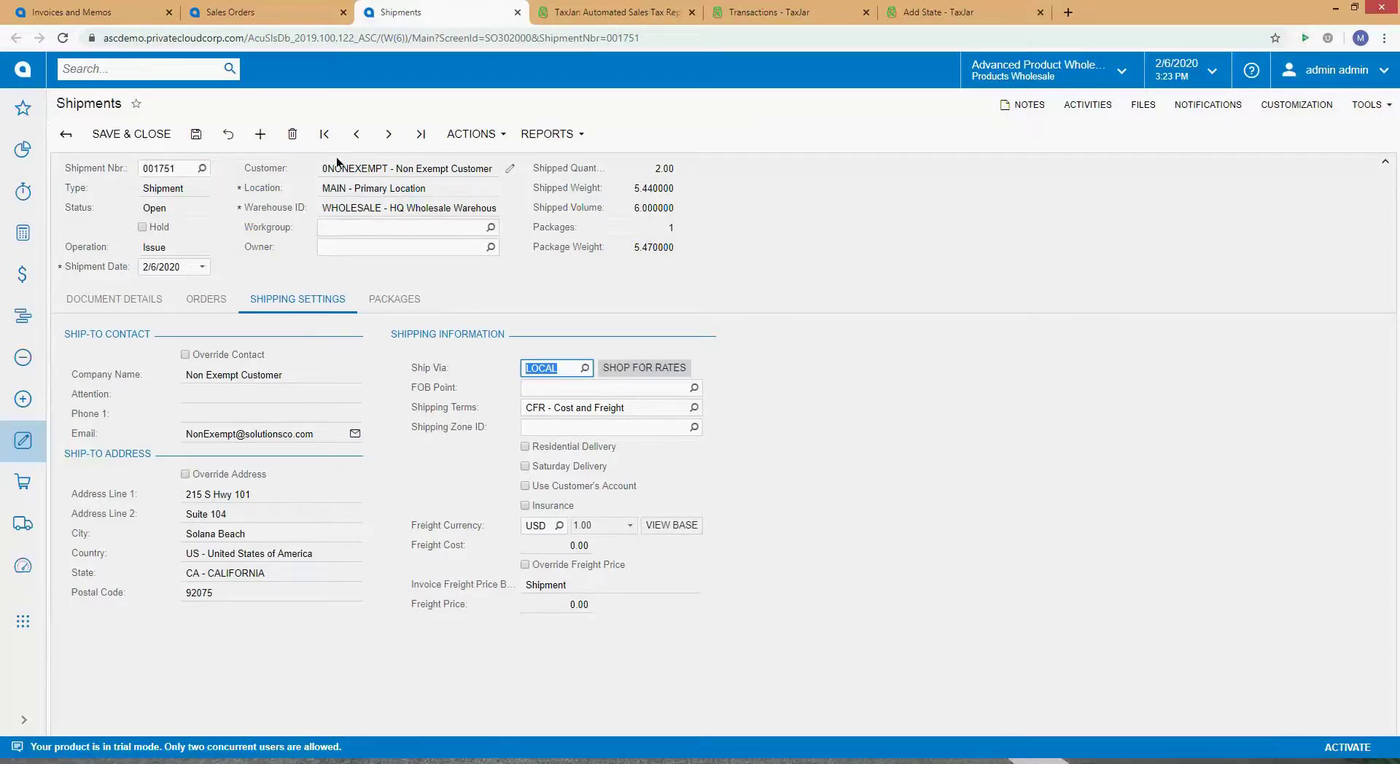
Step: Confirm the shipment, dismiss the sales order's processing results, and reopen the shipment's Actions menu
click(490, 136)
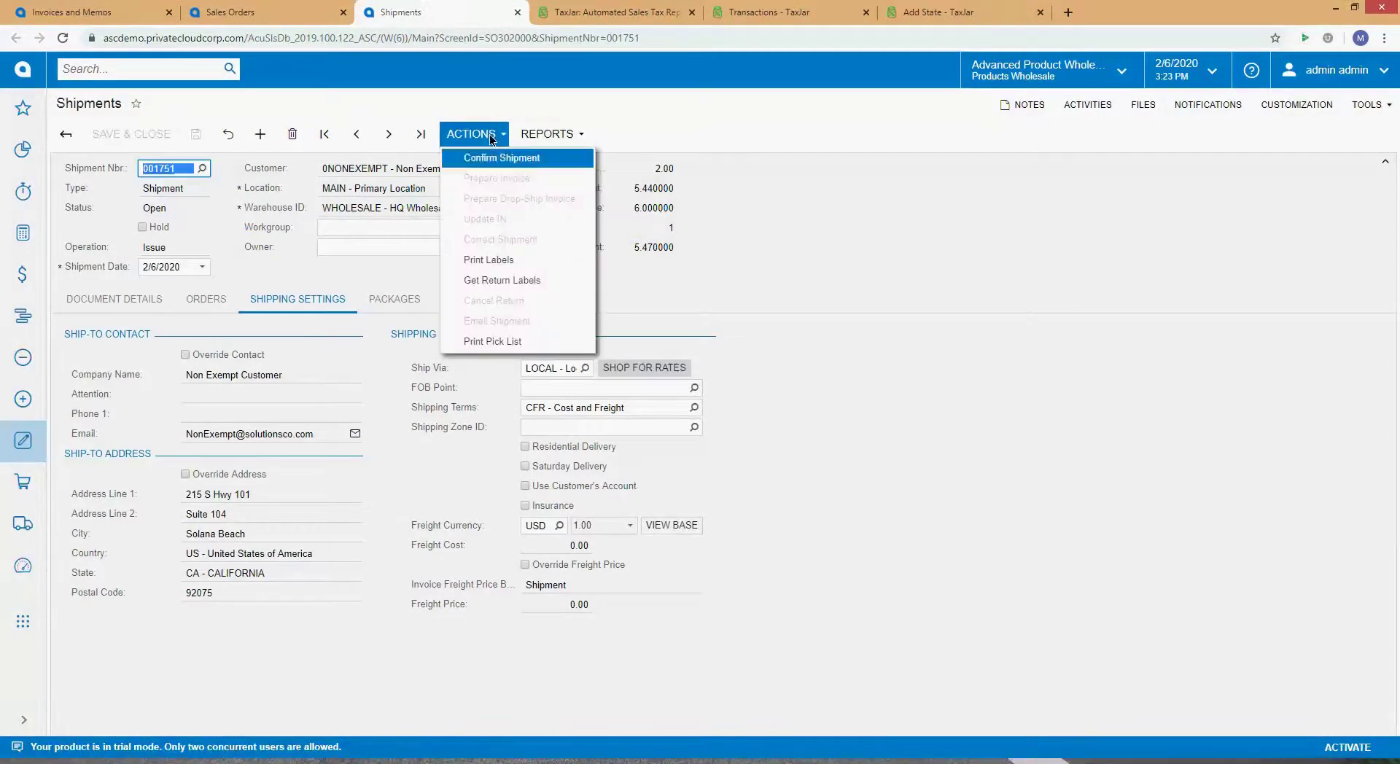
click(500, 159)
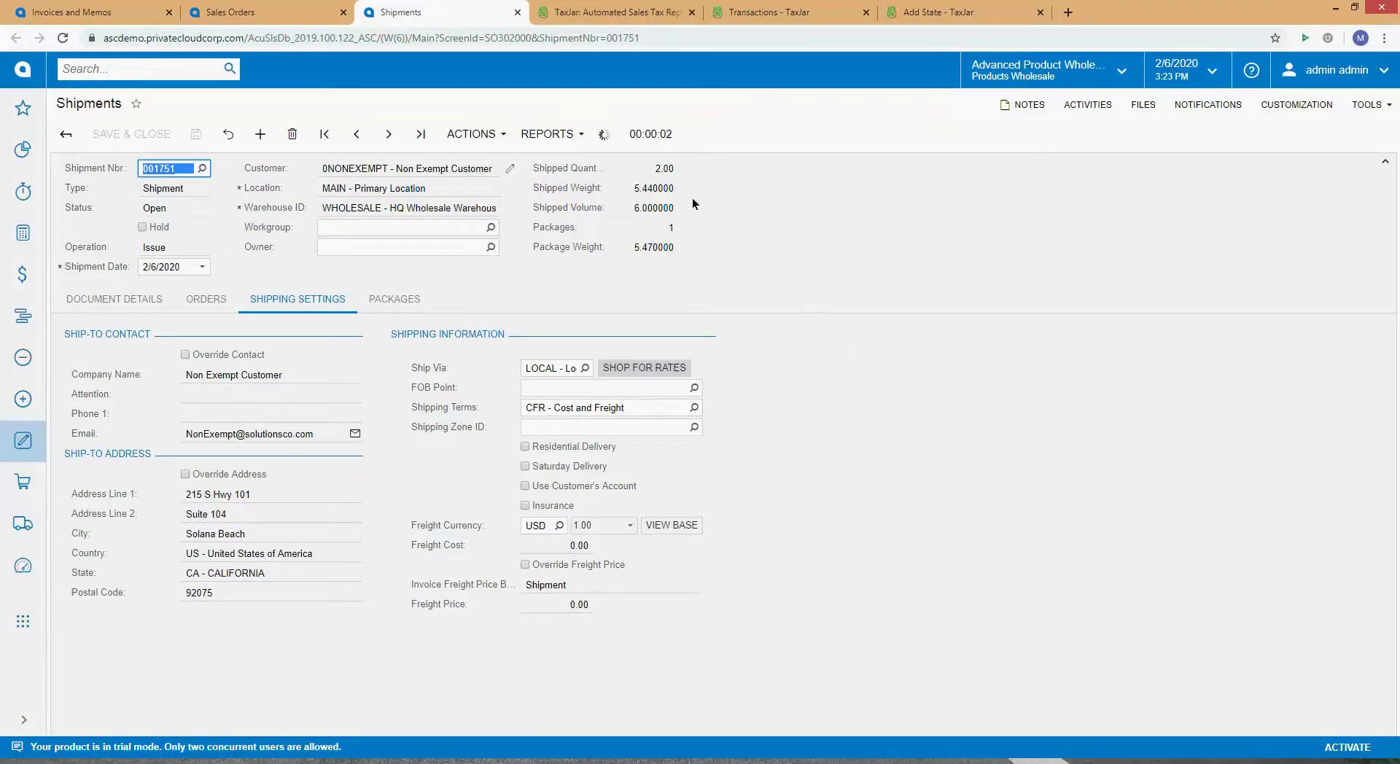
click(292, 8)
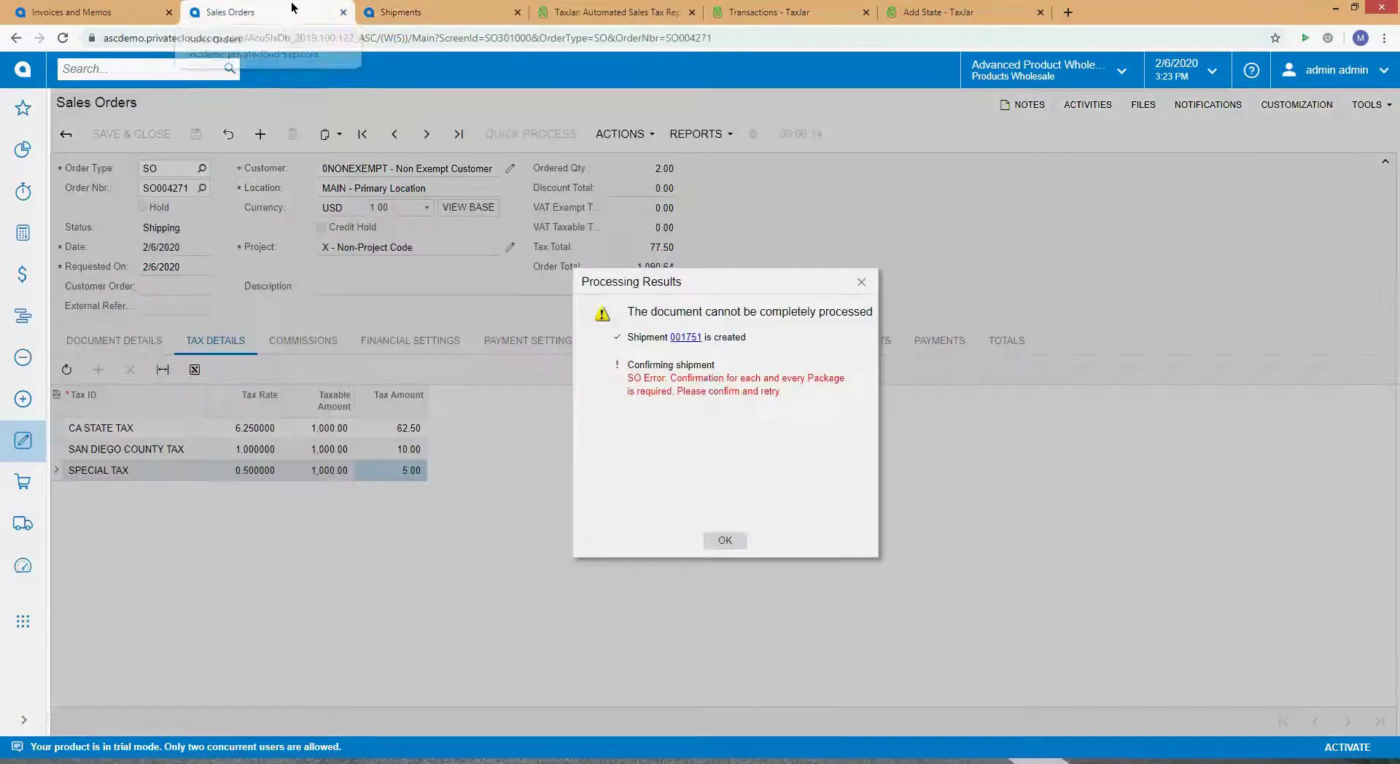
click(725, 541)
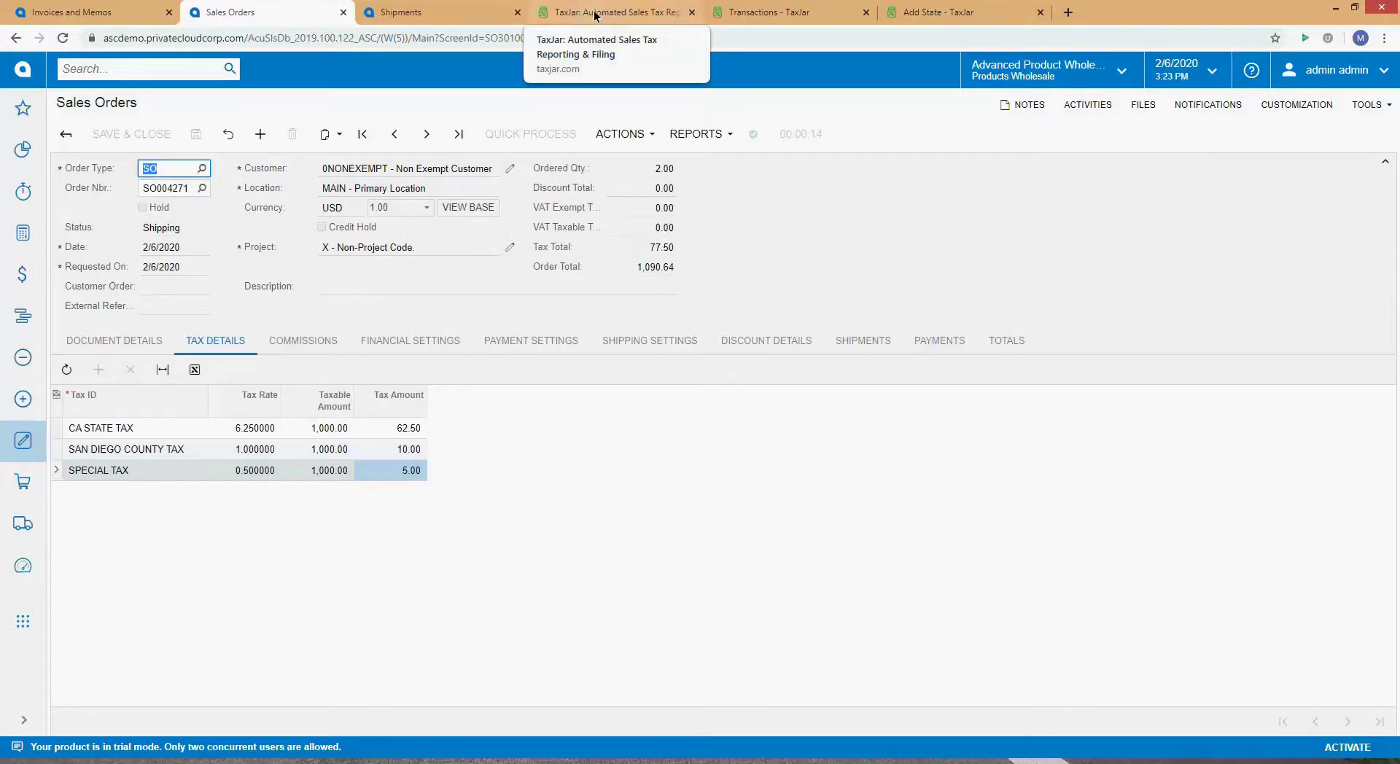
click(432, 7)
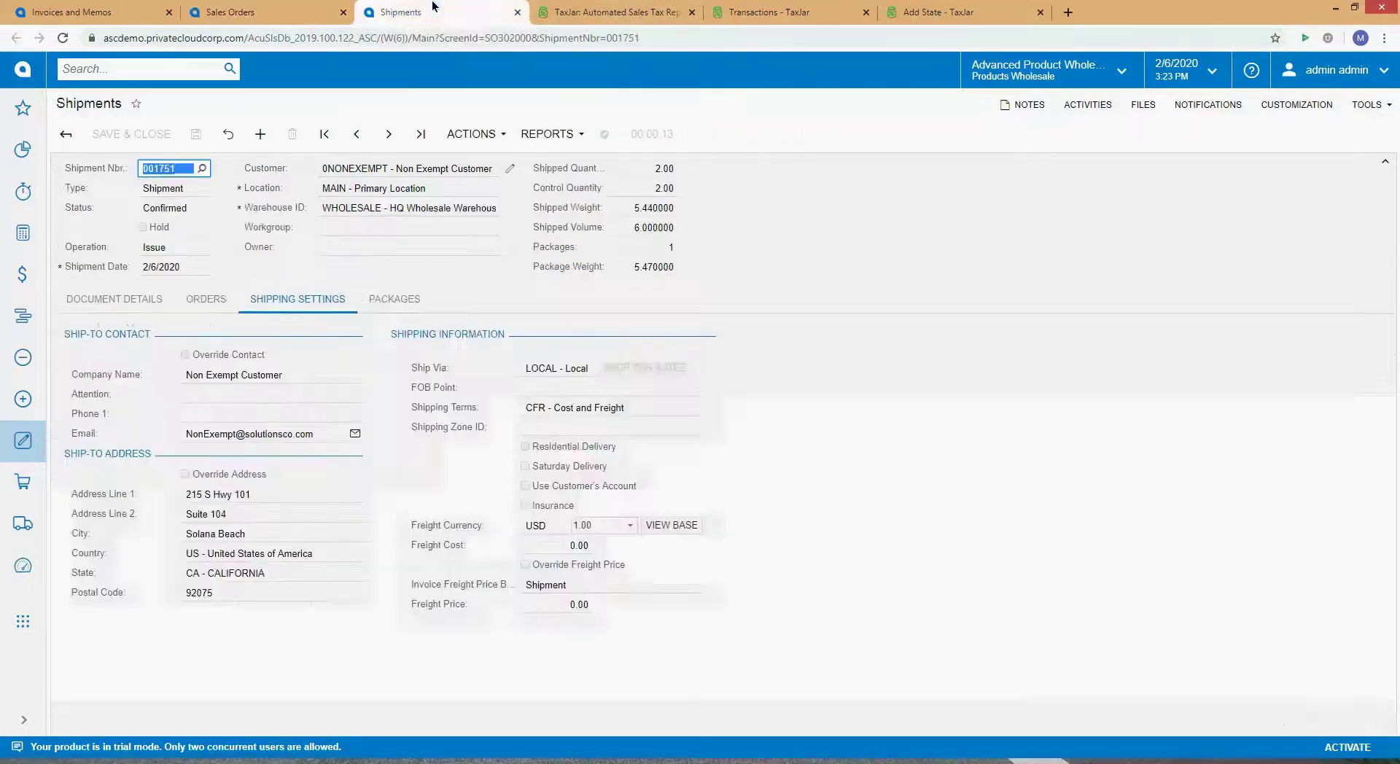
click(286, 13)
click(408, 11)
click(474, 136)
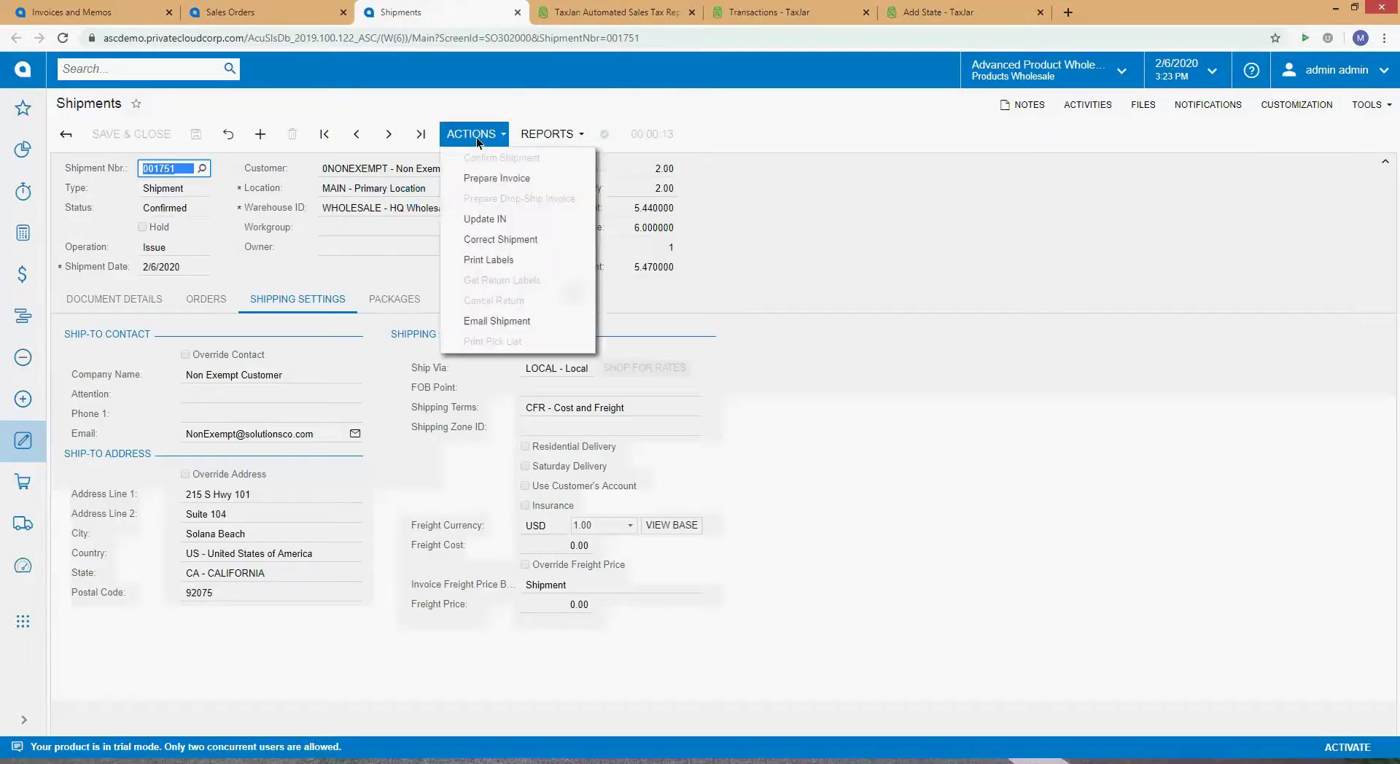
Step: Choose Prepare Invoice for confirmed shipment 001751 and check the toolbar status
click(487, 182)
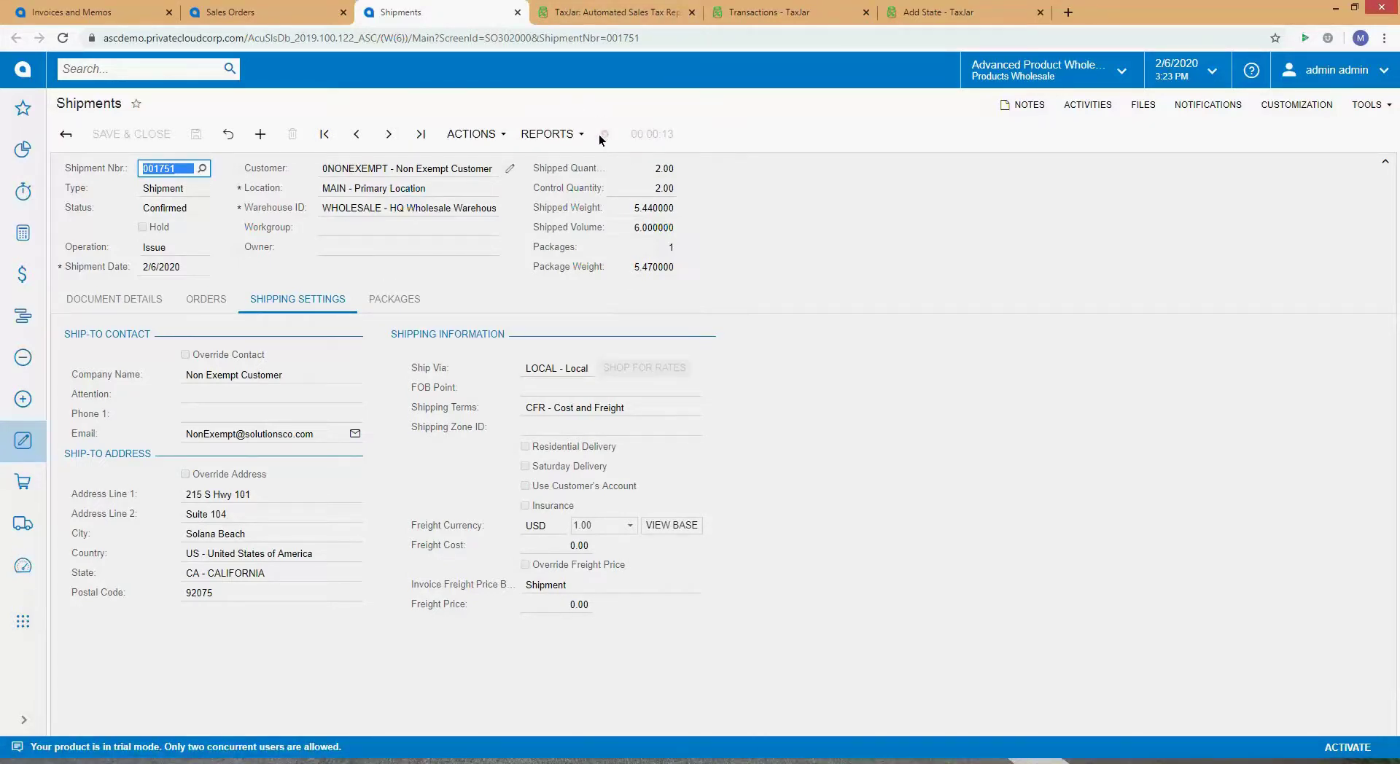
mouse_move(605, 139)
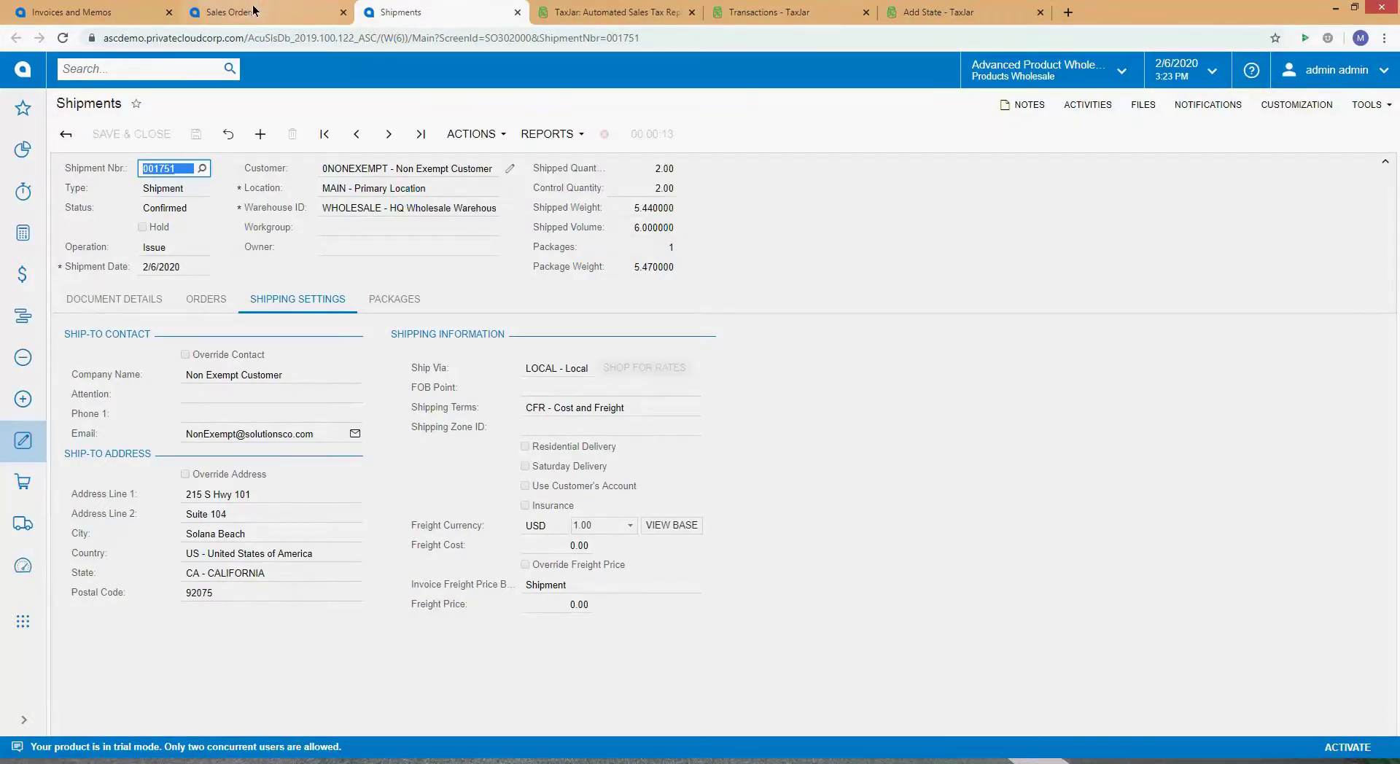
Step: Search for 'Period' and open Manage Financial Periods in a new tab
click(98, 9)
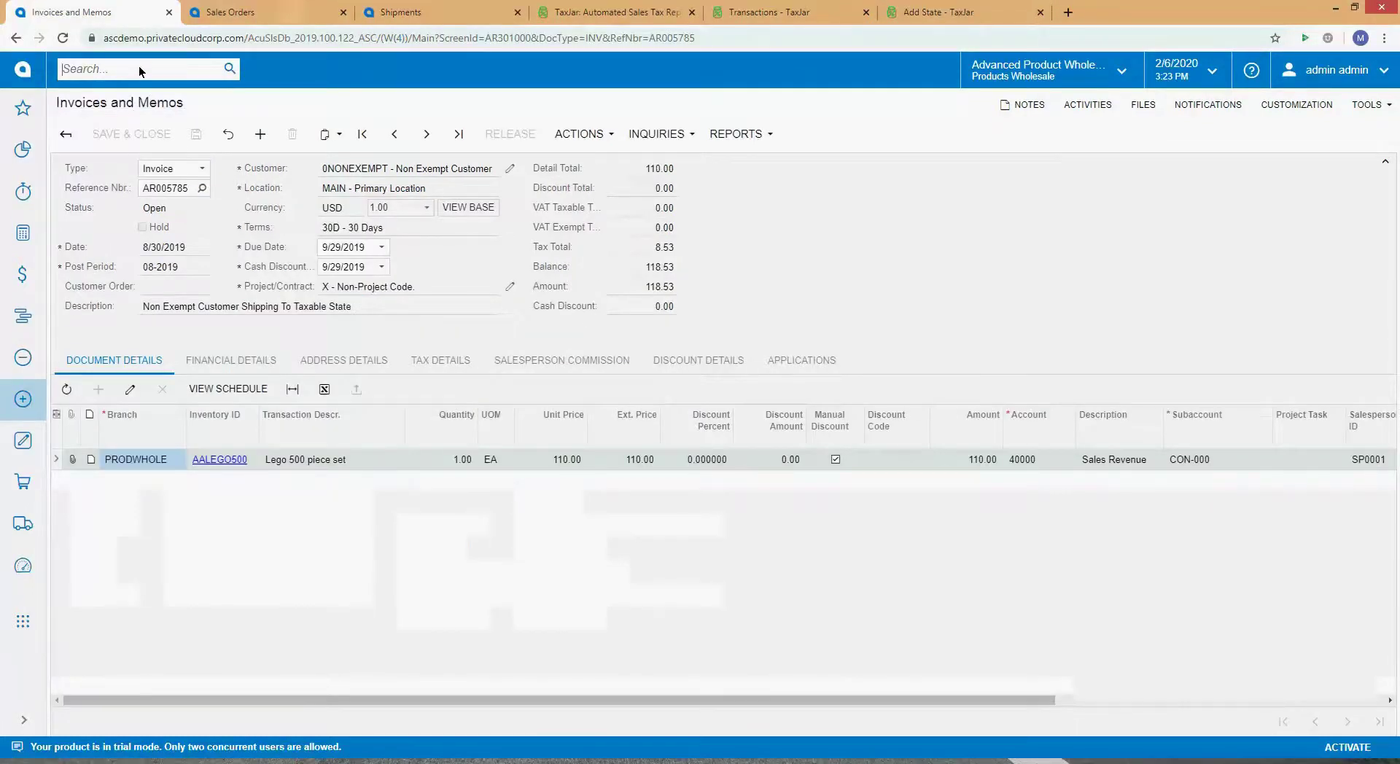
text(Period)
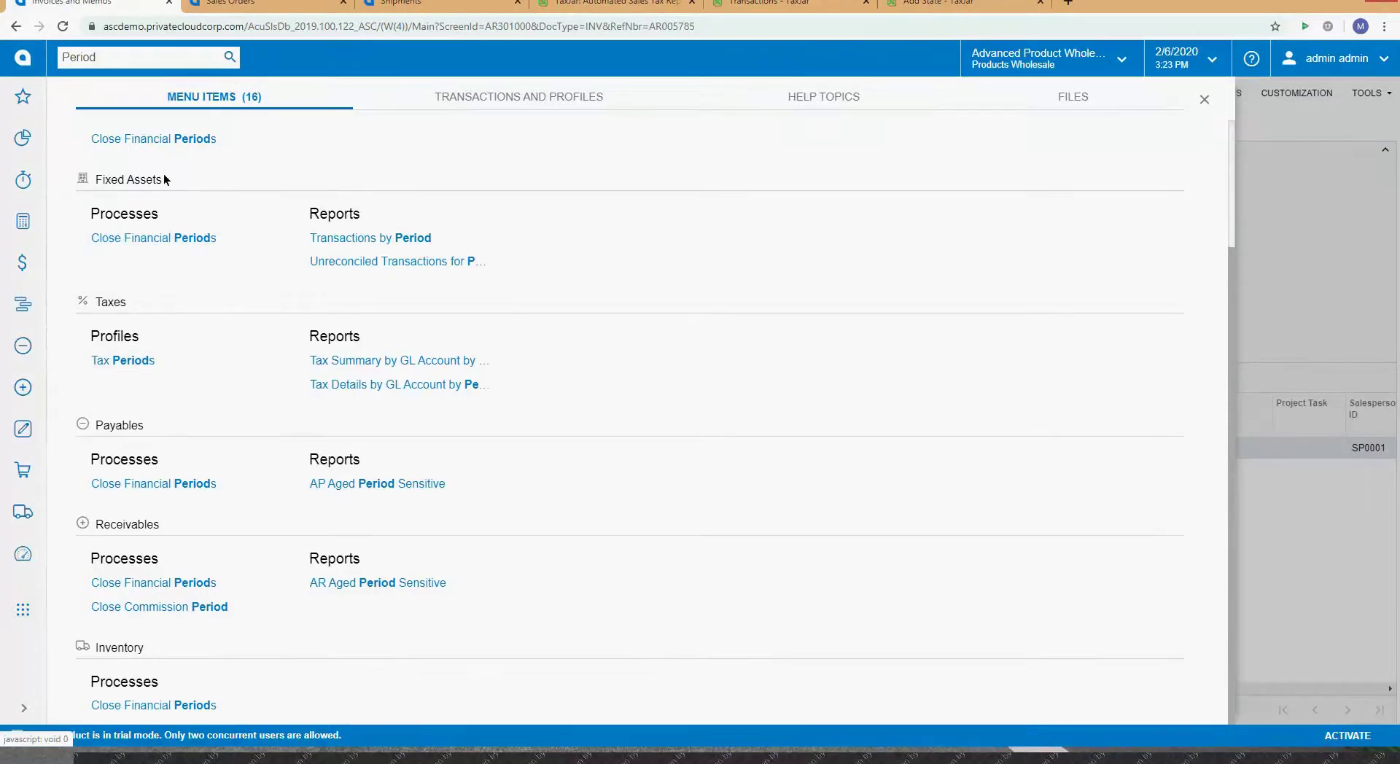
scroll(166, 156, up, 1)
scroll(168, 150, up, 2)
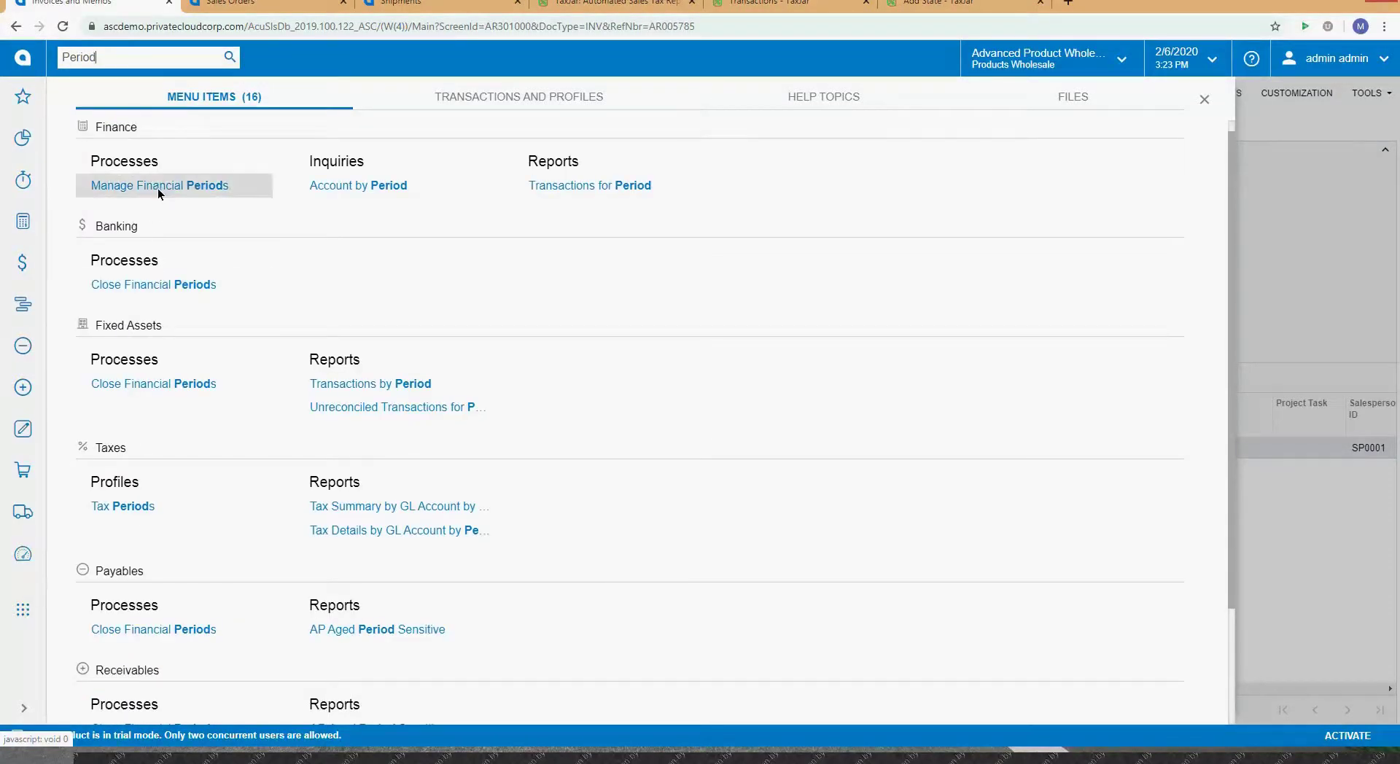
right_click(157, 187)
click(146, 211)
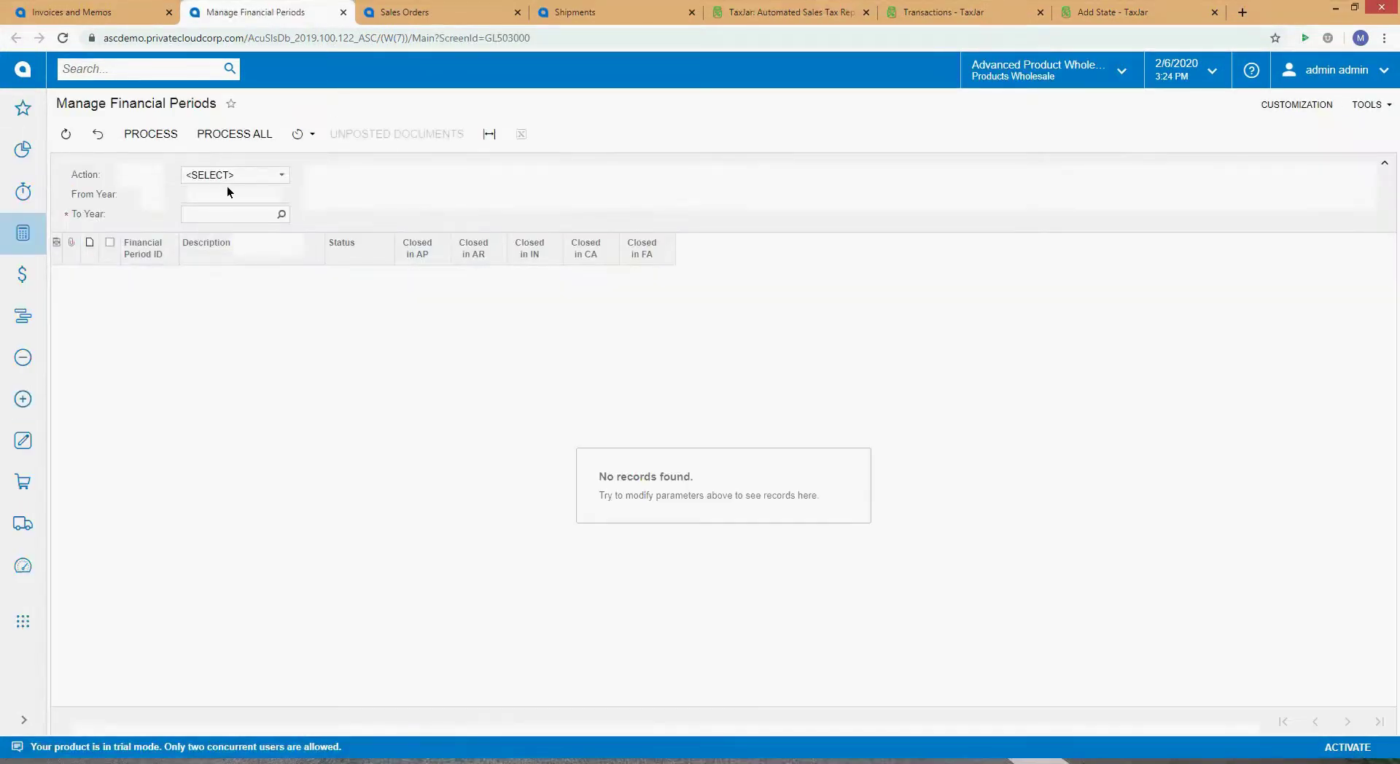
Step: Set the Manage Financial Periods action to Open
click(282, 175)
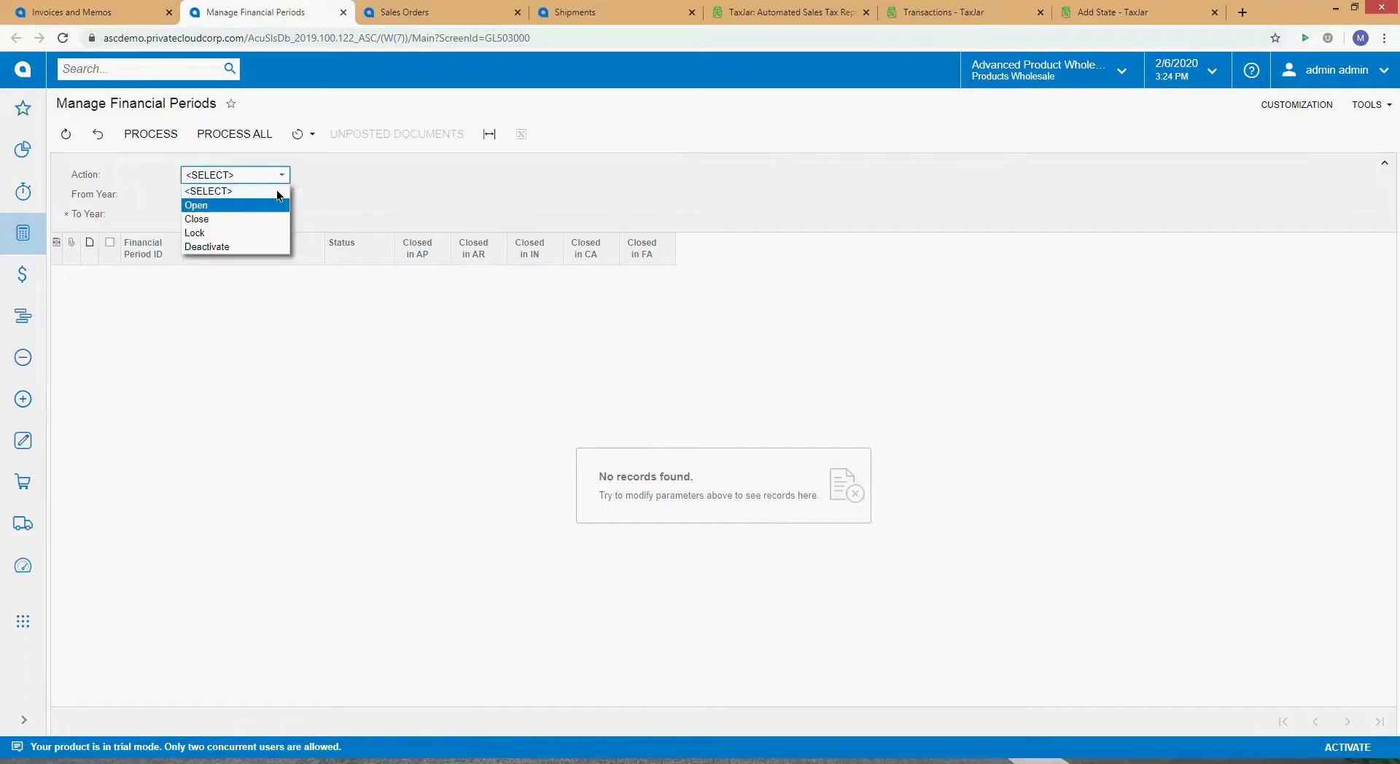
click(264, 207)
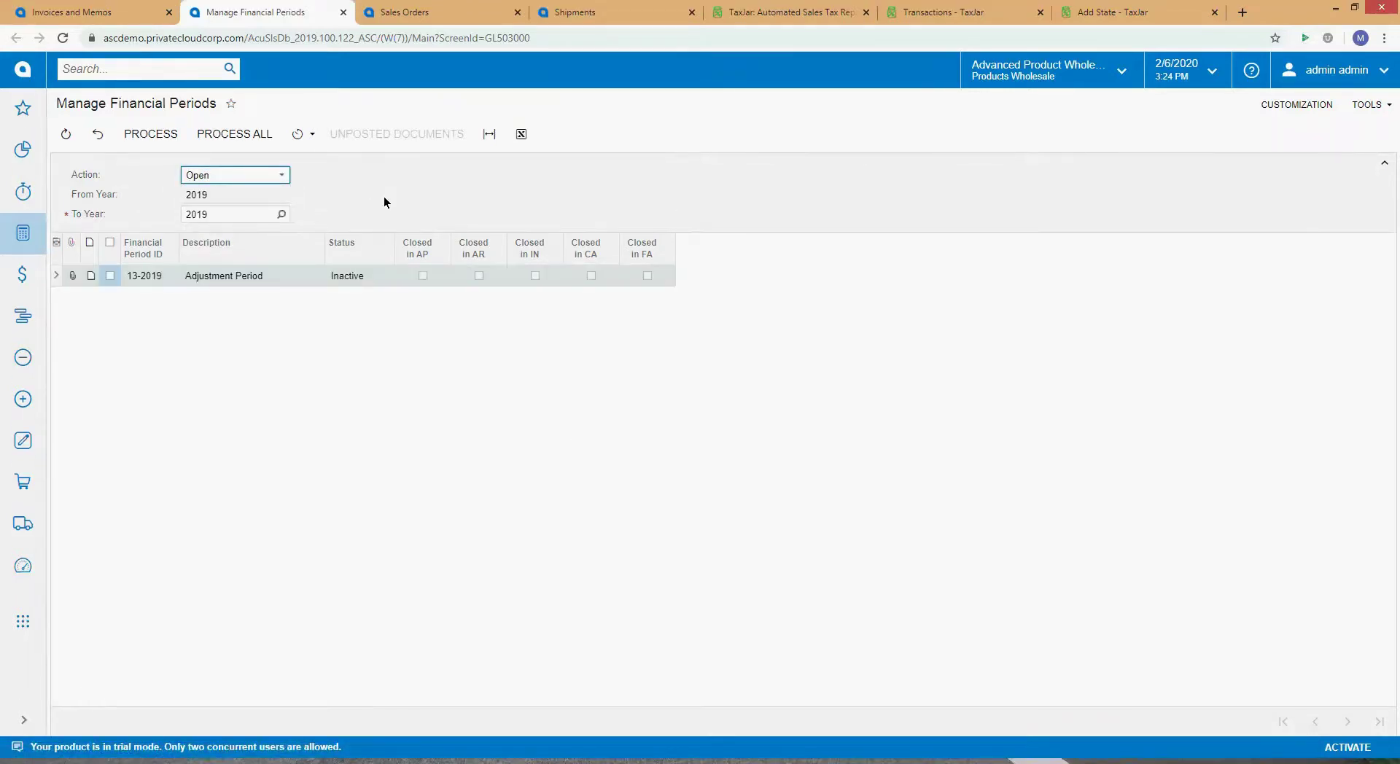
click(352, 173)
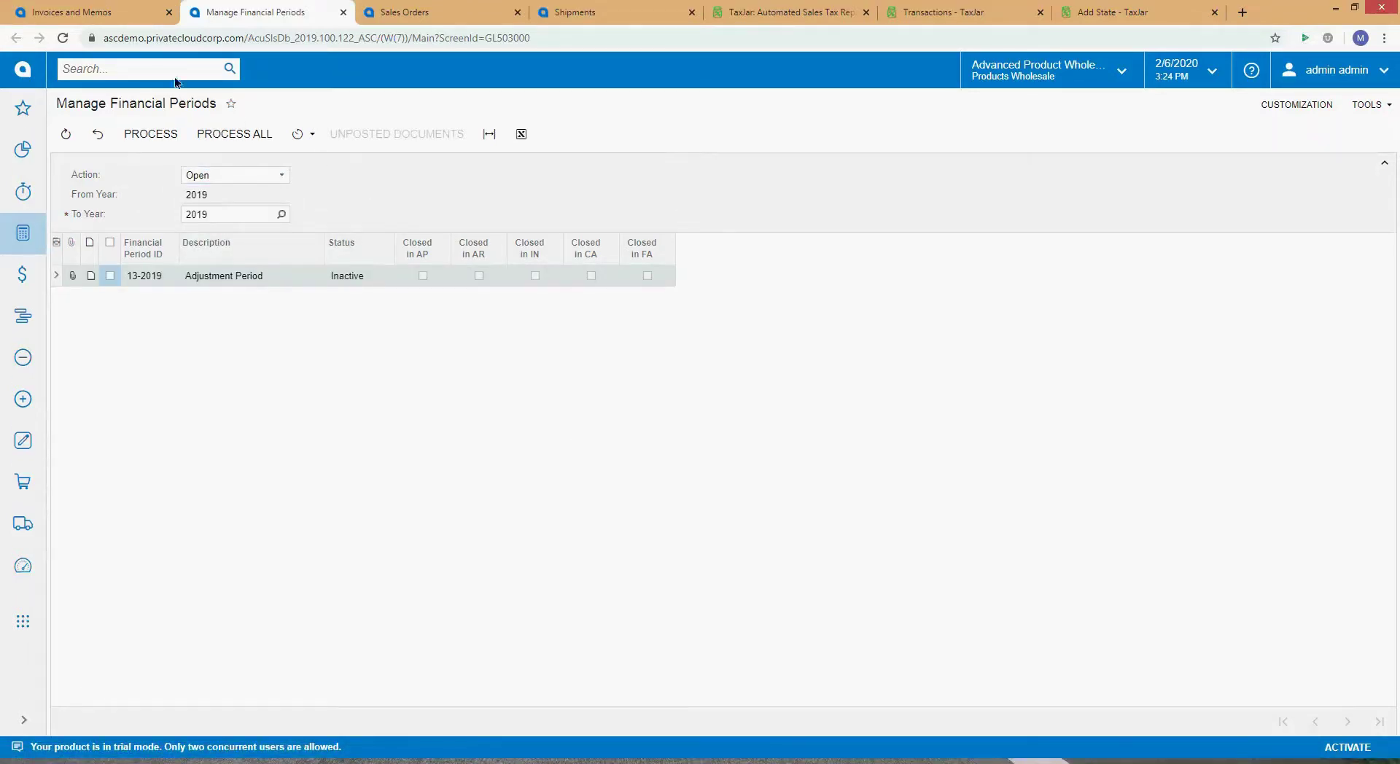
Step: Search for the financial year screen and open Financial Year in a new tab
click(149, 66)
text(Man)
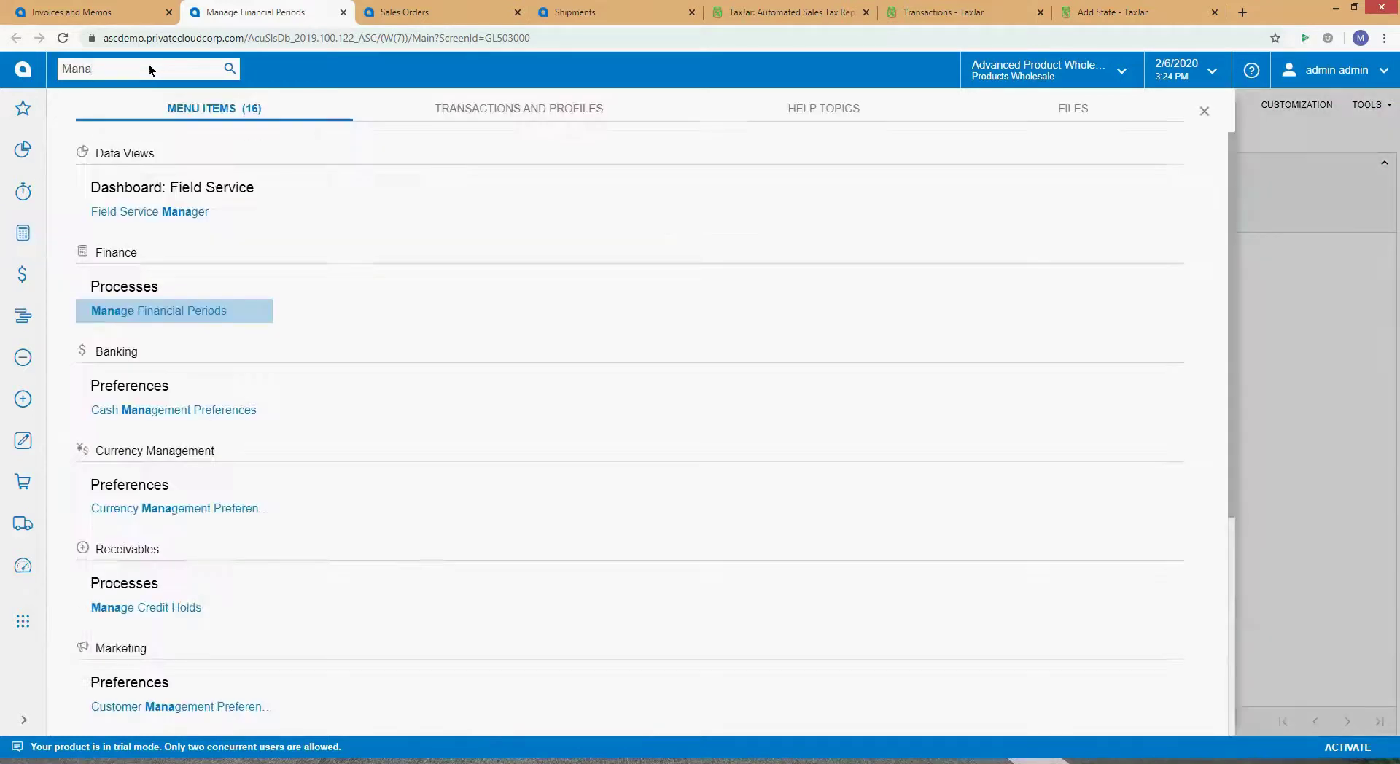
key(ctrl+a)
text(Period)
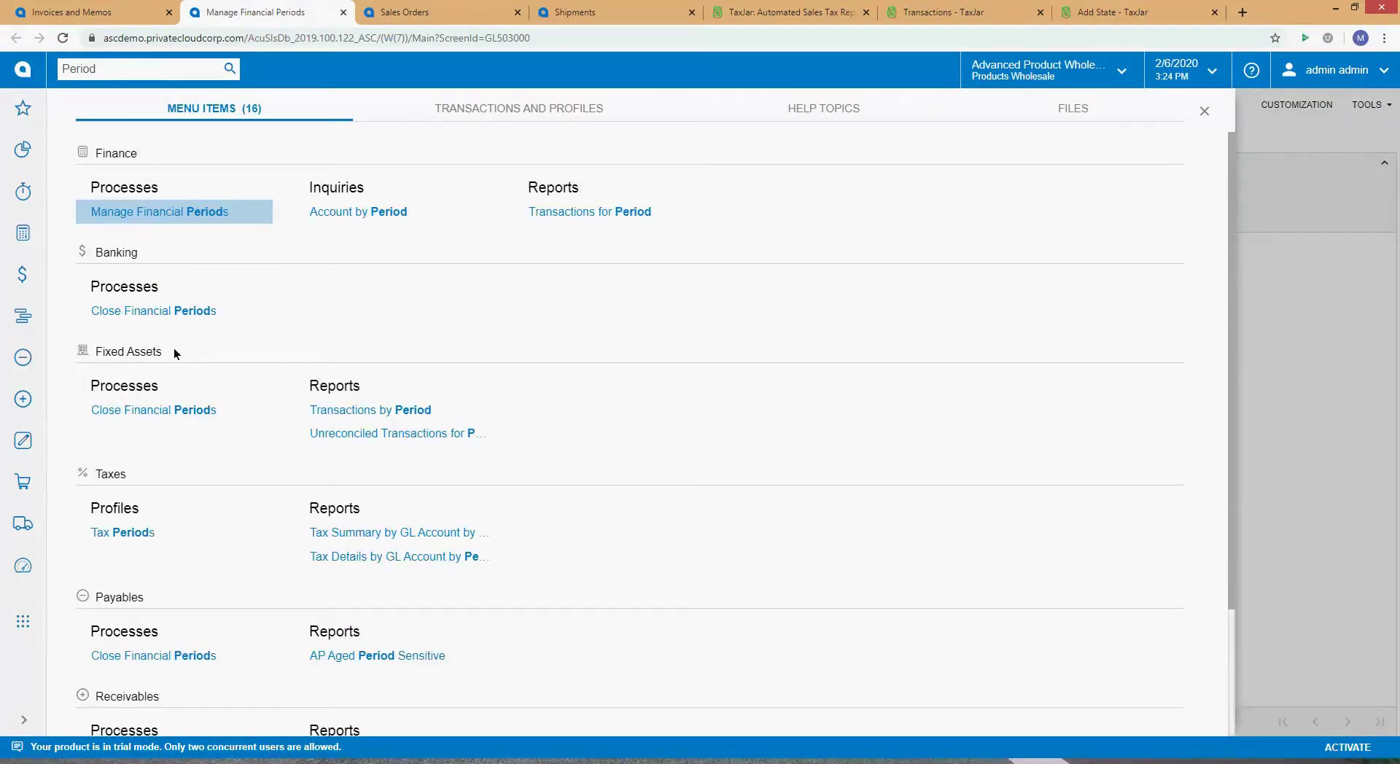
scroll(215, 474, down, 2)
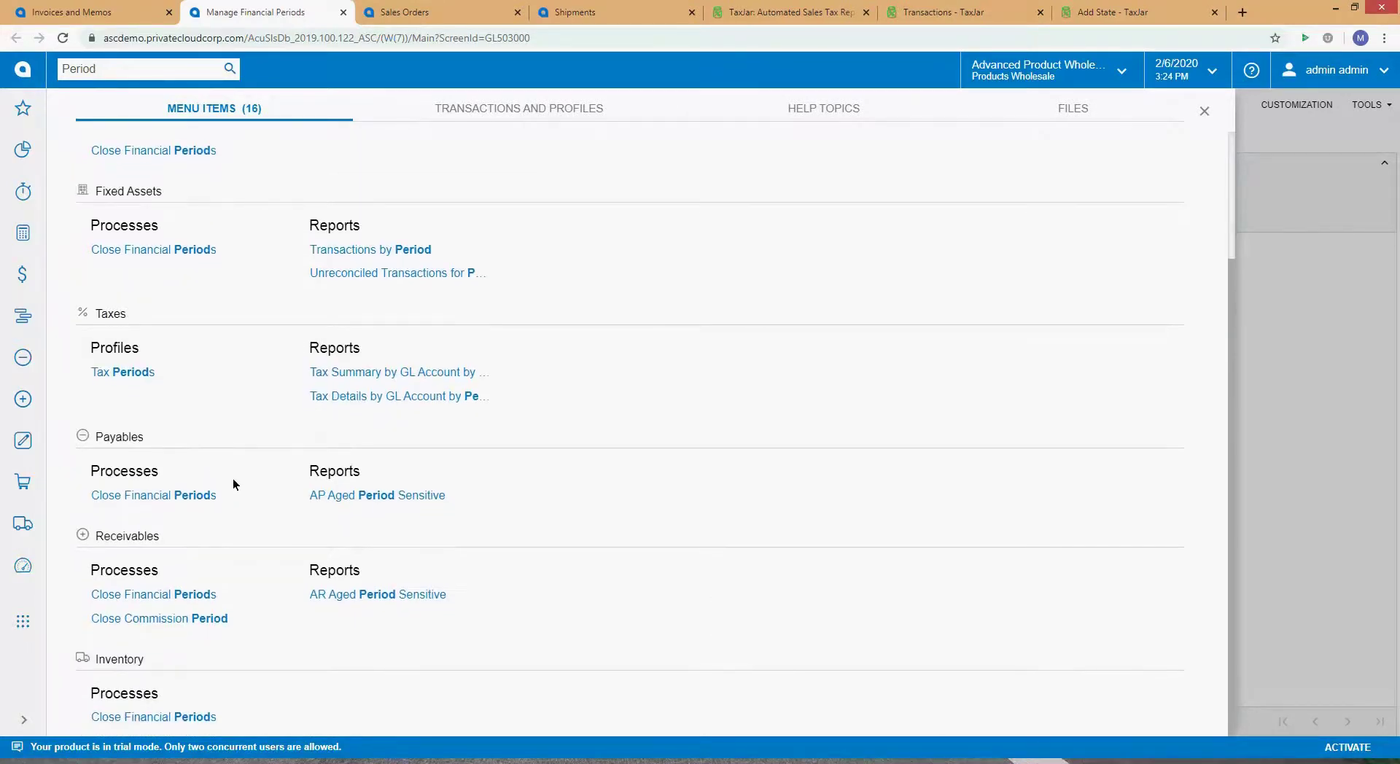
scroll(234, 480, up, 2)
click(129, 67)
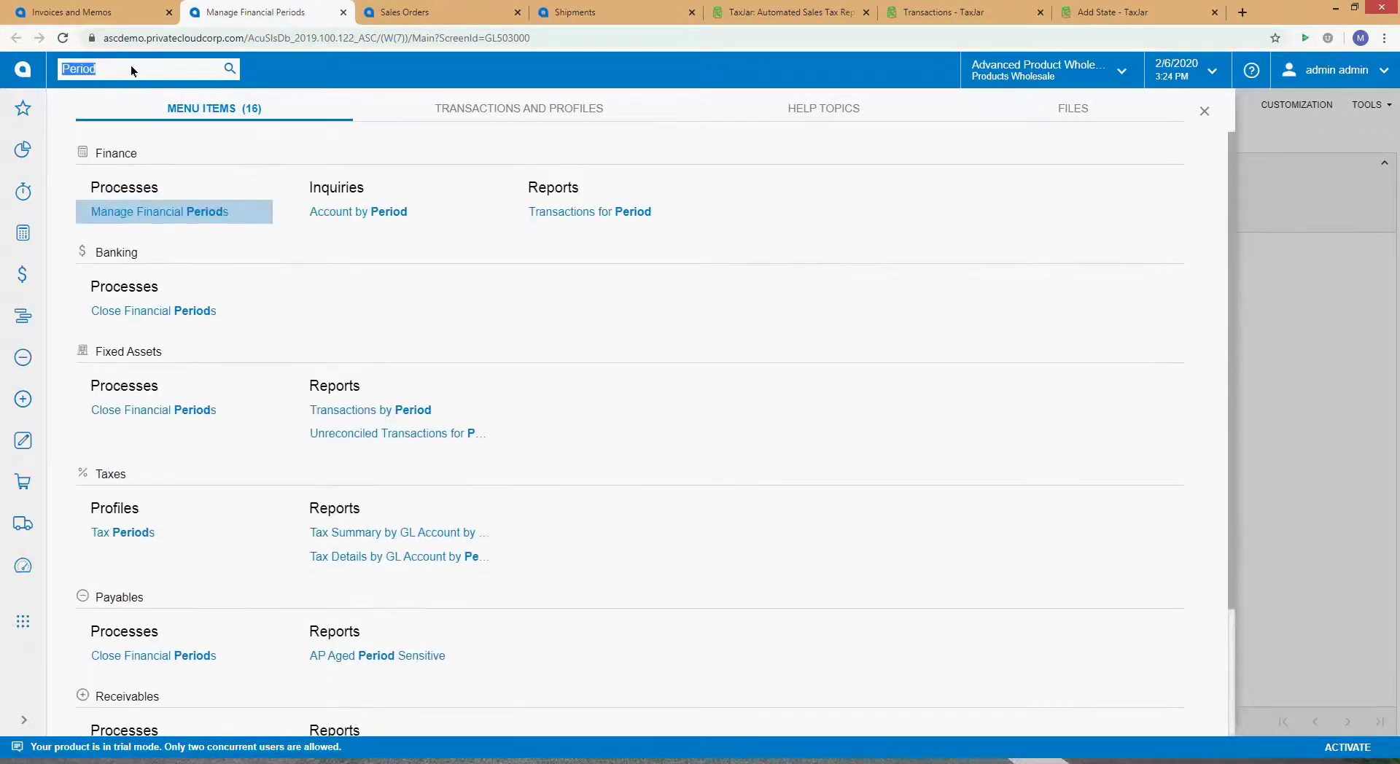
text(Year)
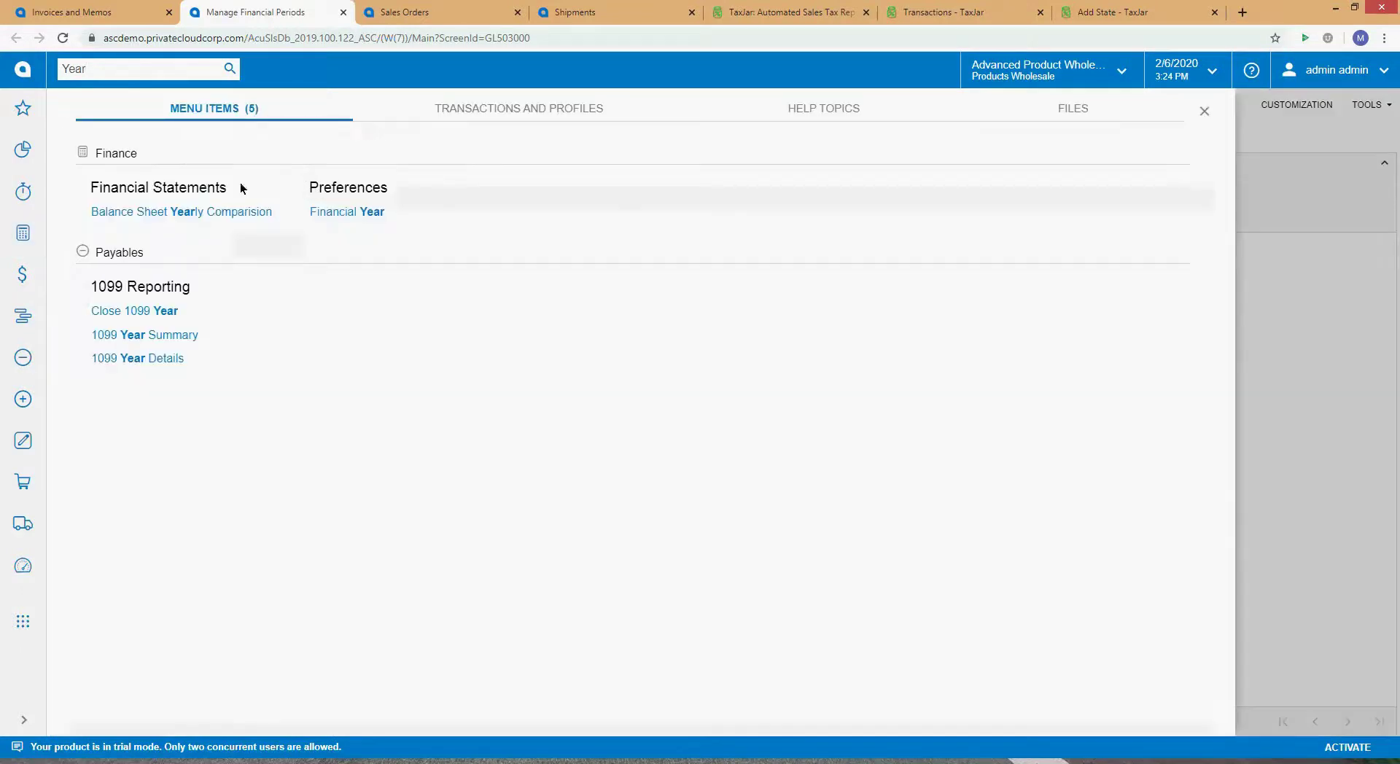
right_click(315, 202)
click(337, 225)
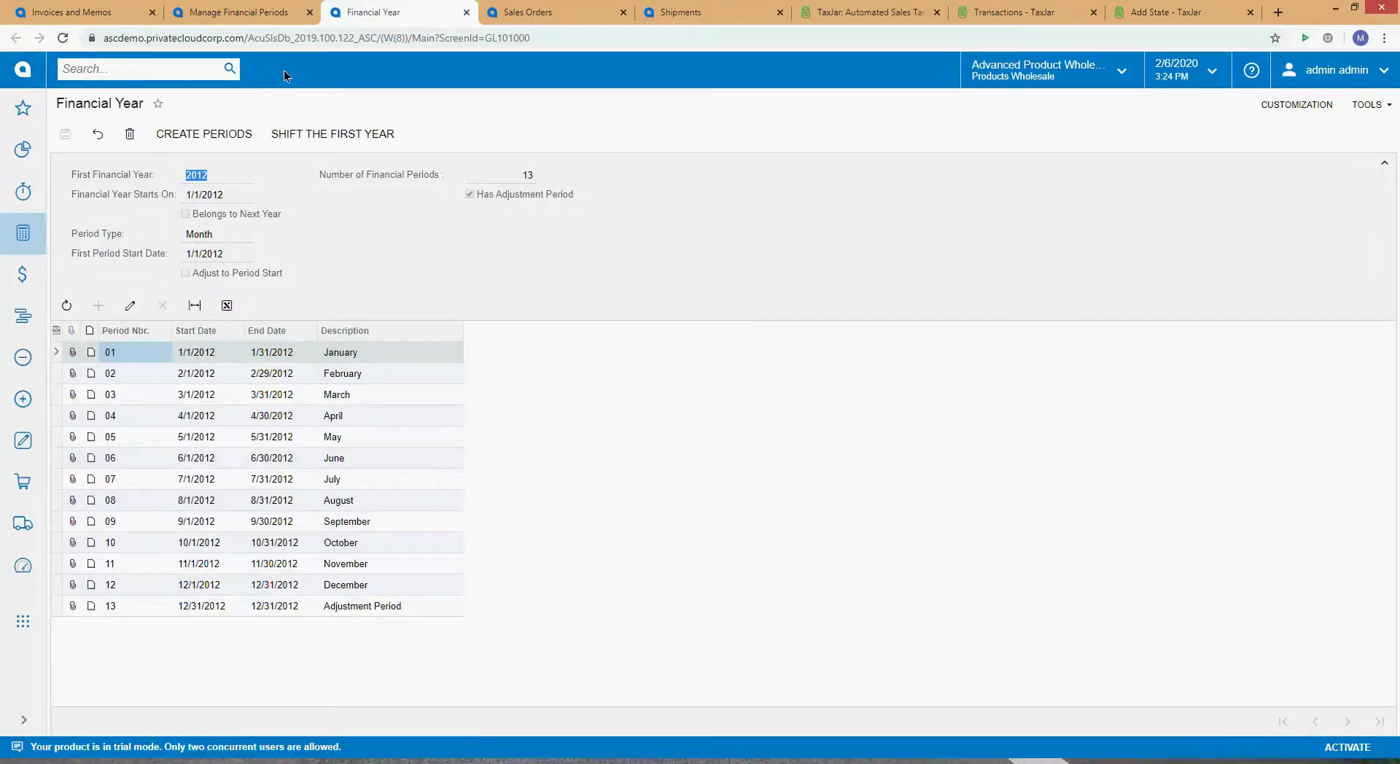
Step: Set To Year to 2020 in Manage Financial Periods, then return to order SO004271
click(259, 15)
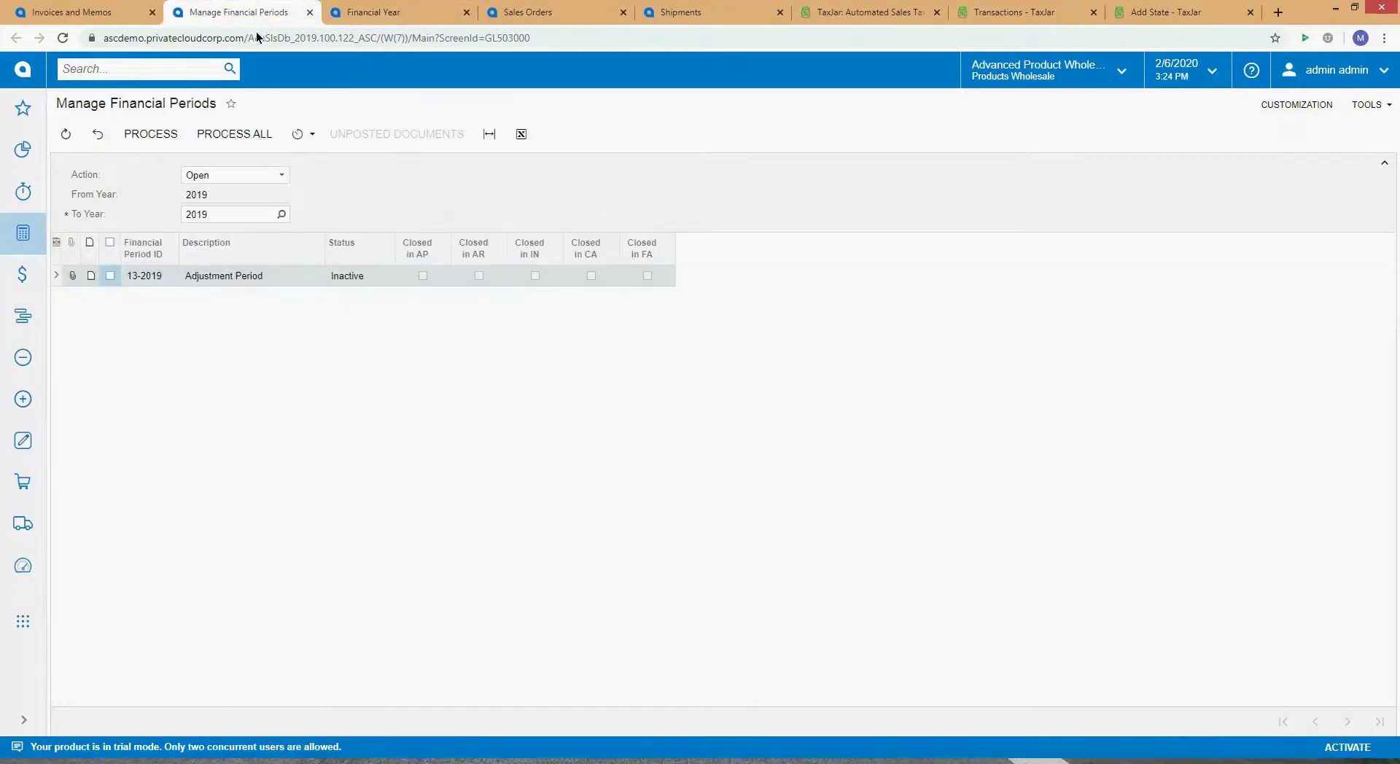
double_click(262, 215)
text(2020)
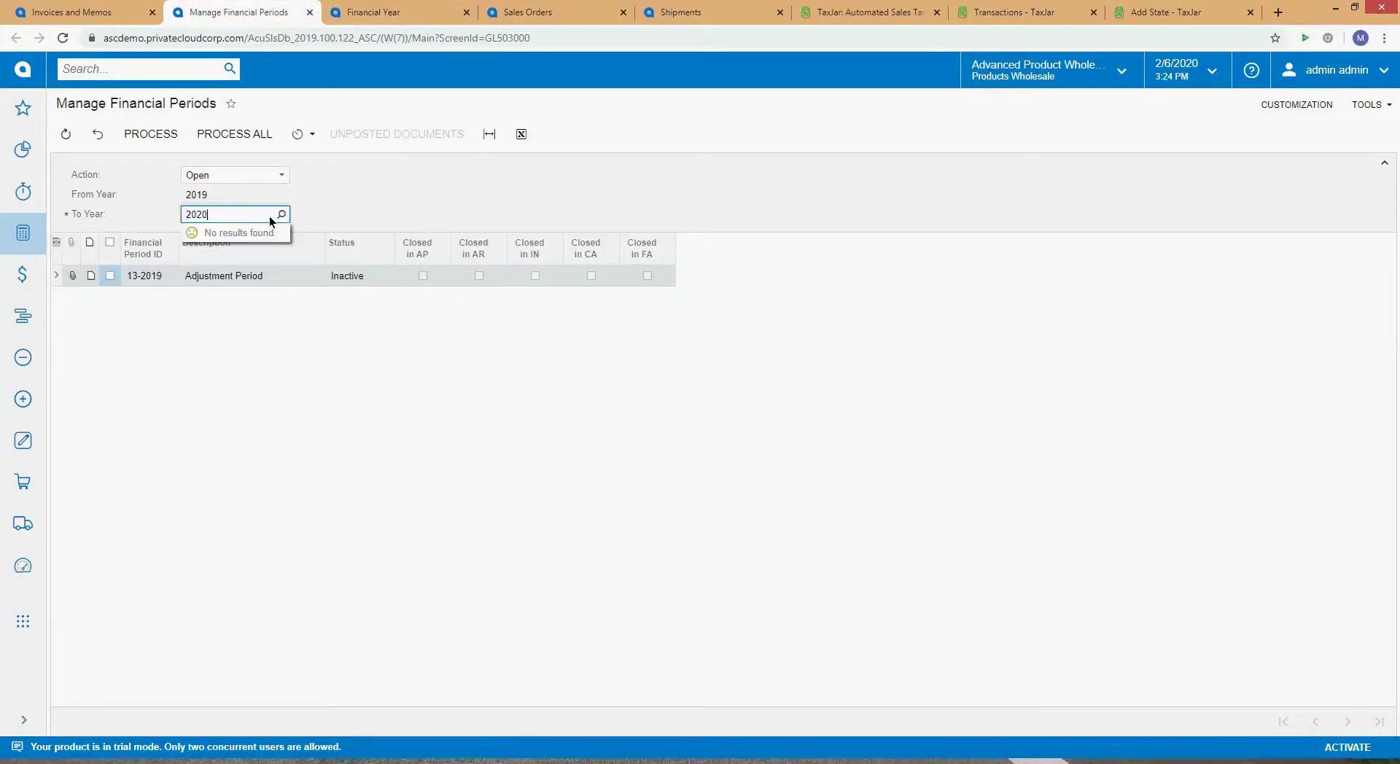
key(Tab)
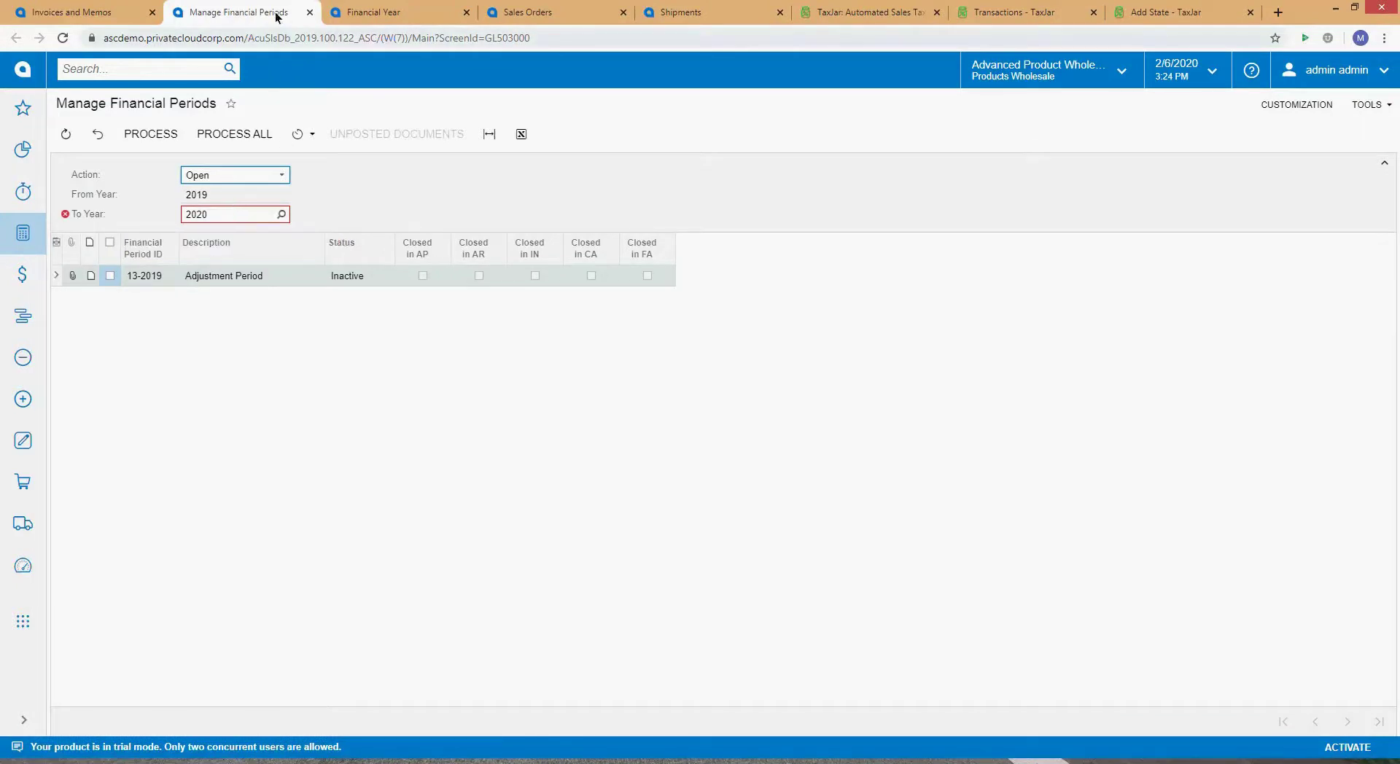
click(357, 12)
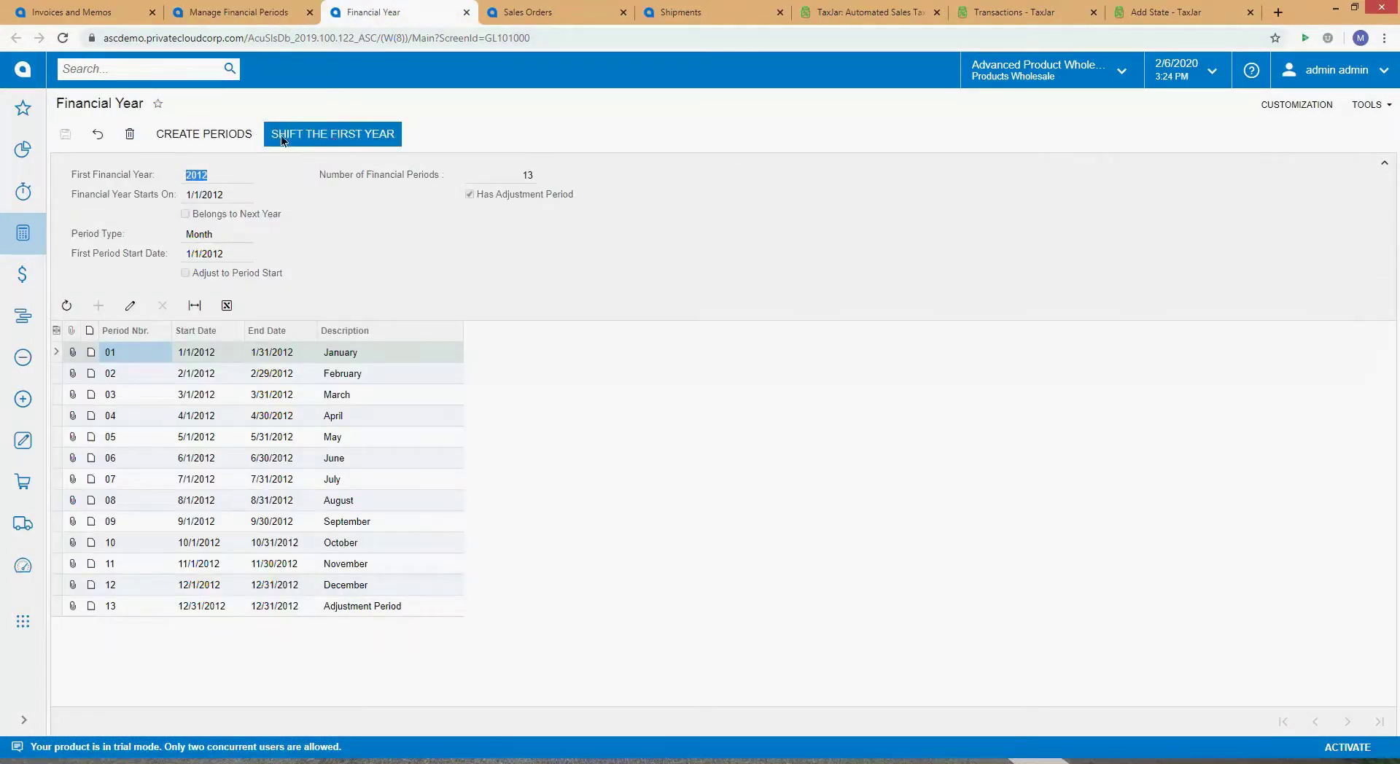
click(188, 75)
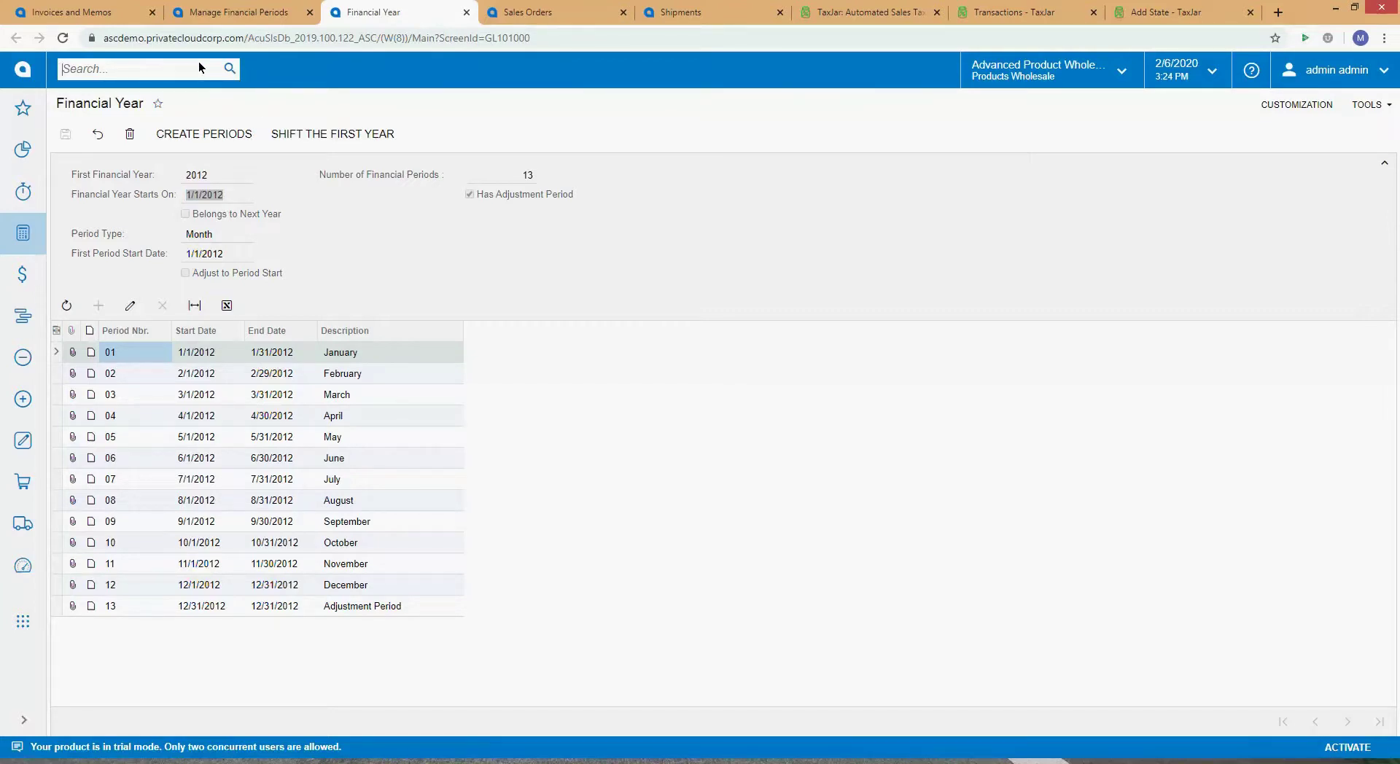
click(571, 10)
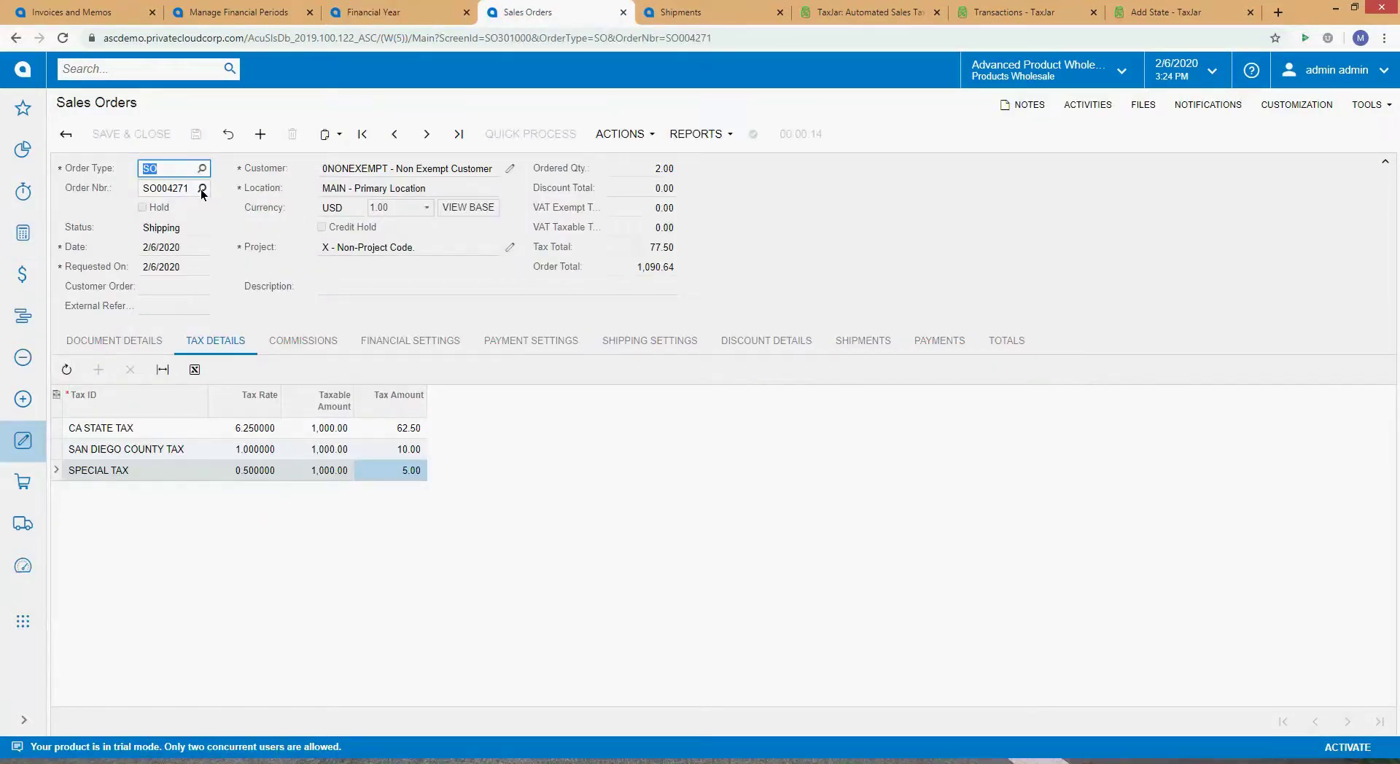
Step: Run Correct Shipment on shipment 001751, delete it, and return to order SO004271
click(621, 134)
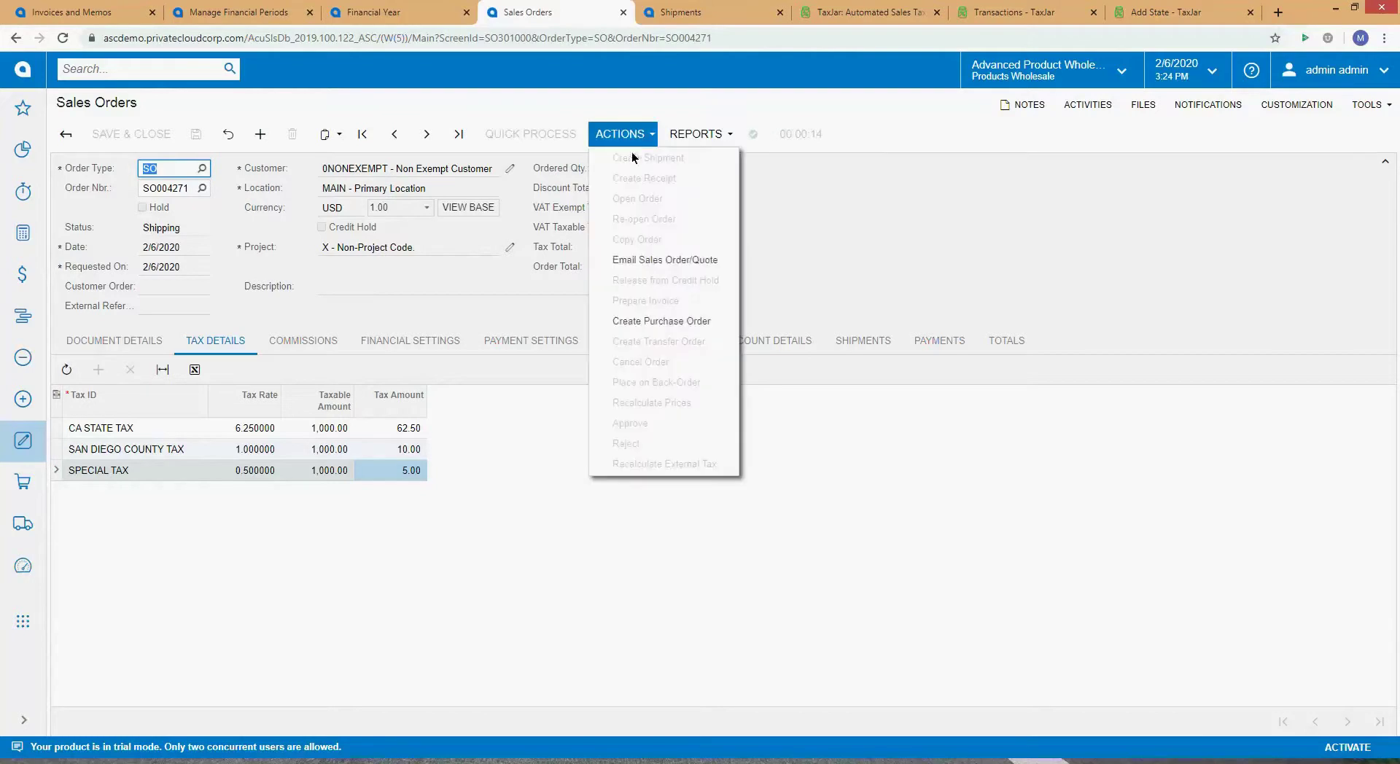
click(865, 209)
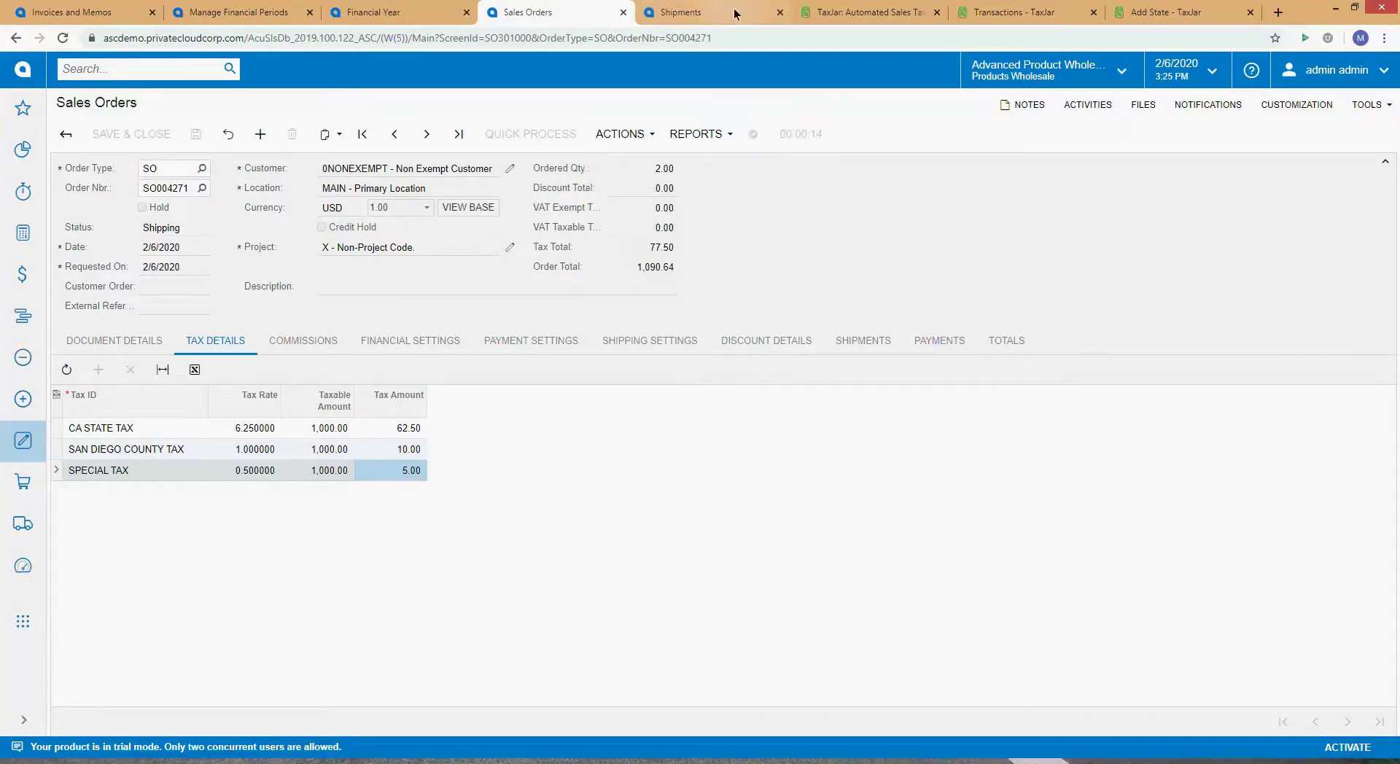
click(356, 16)
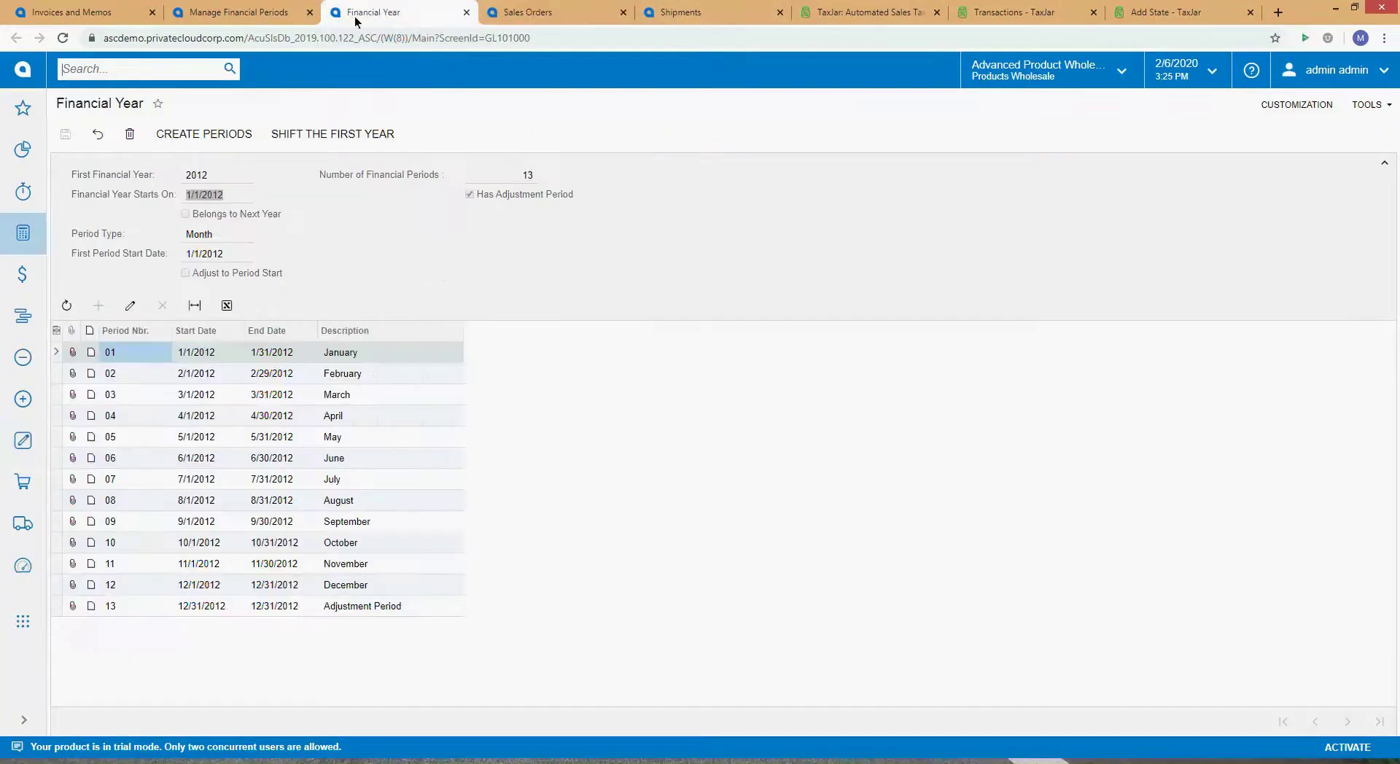
click(666, 16)
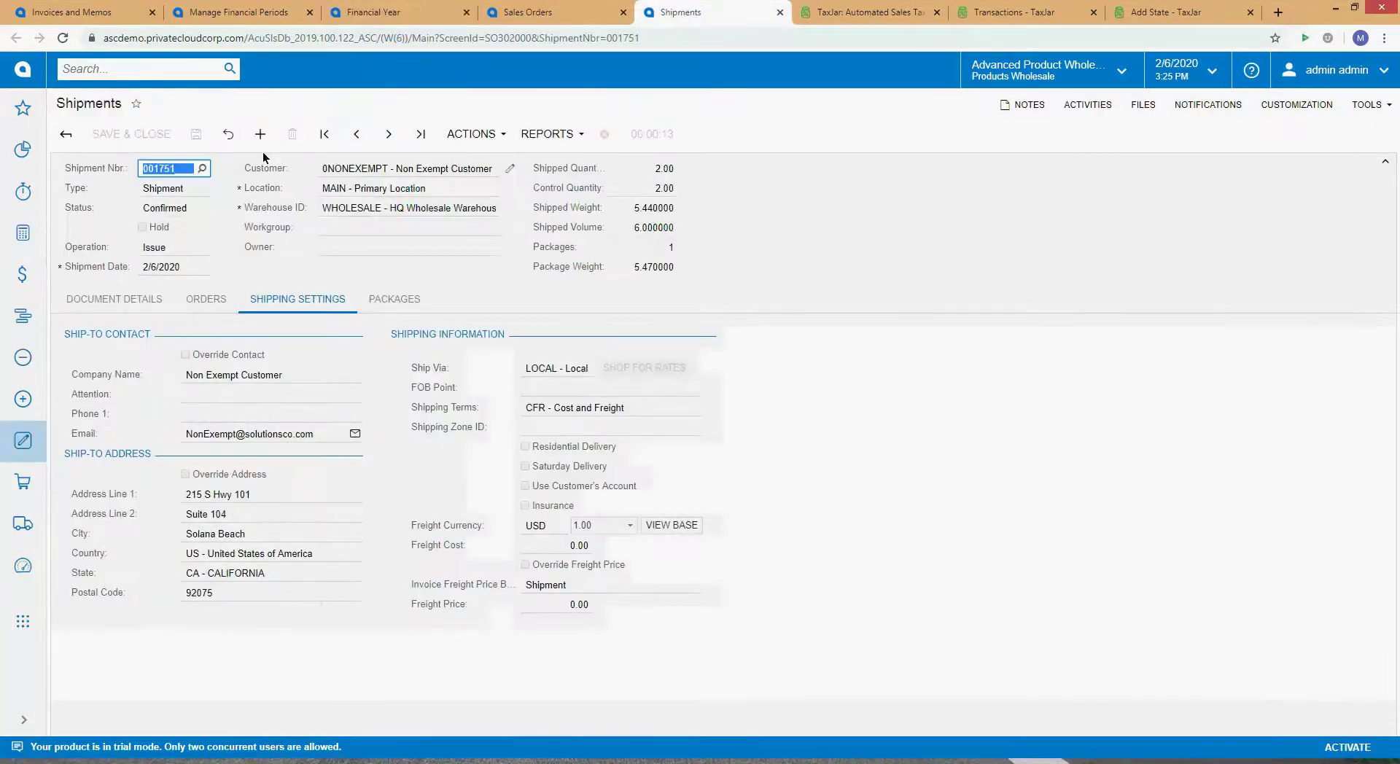
click(489, 137)
click(518, 235)
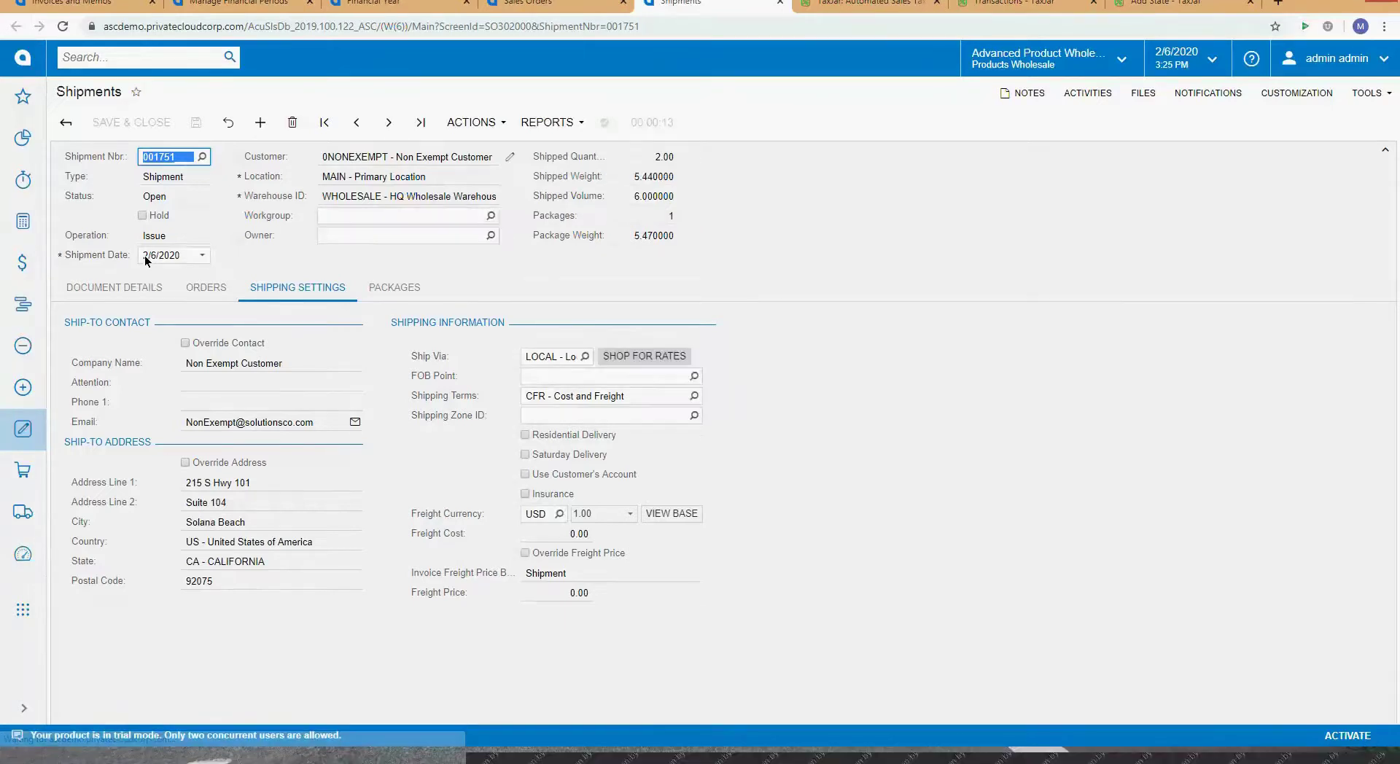
click(292, 134)
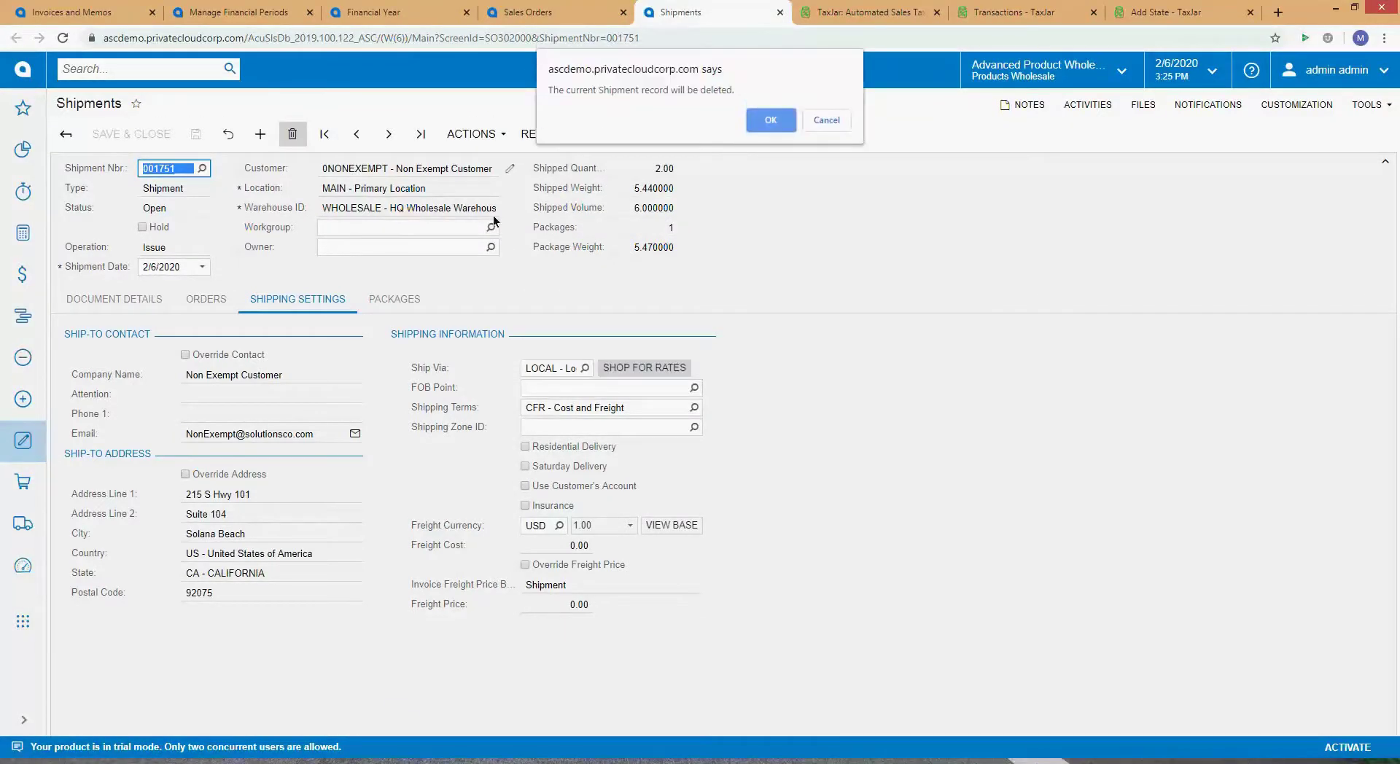
click(772, 117)
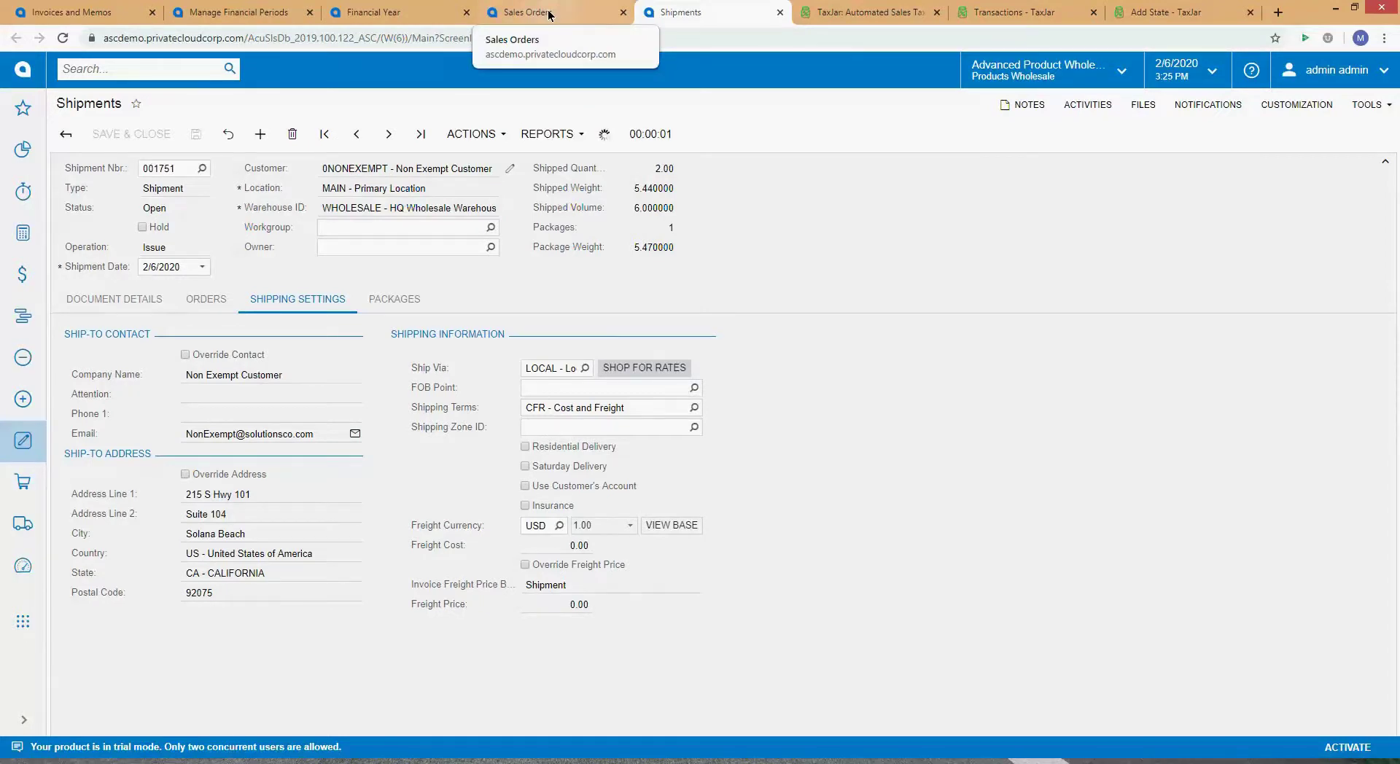
click(549, 13)
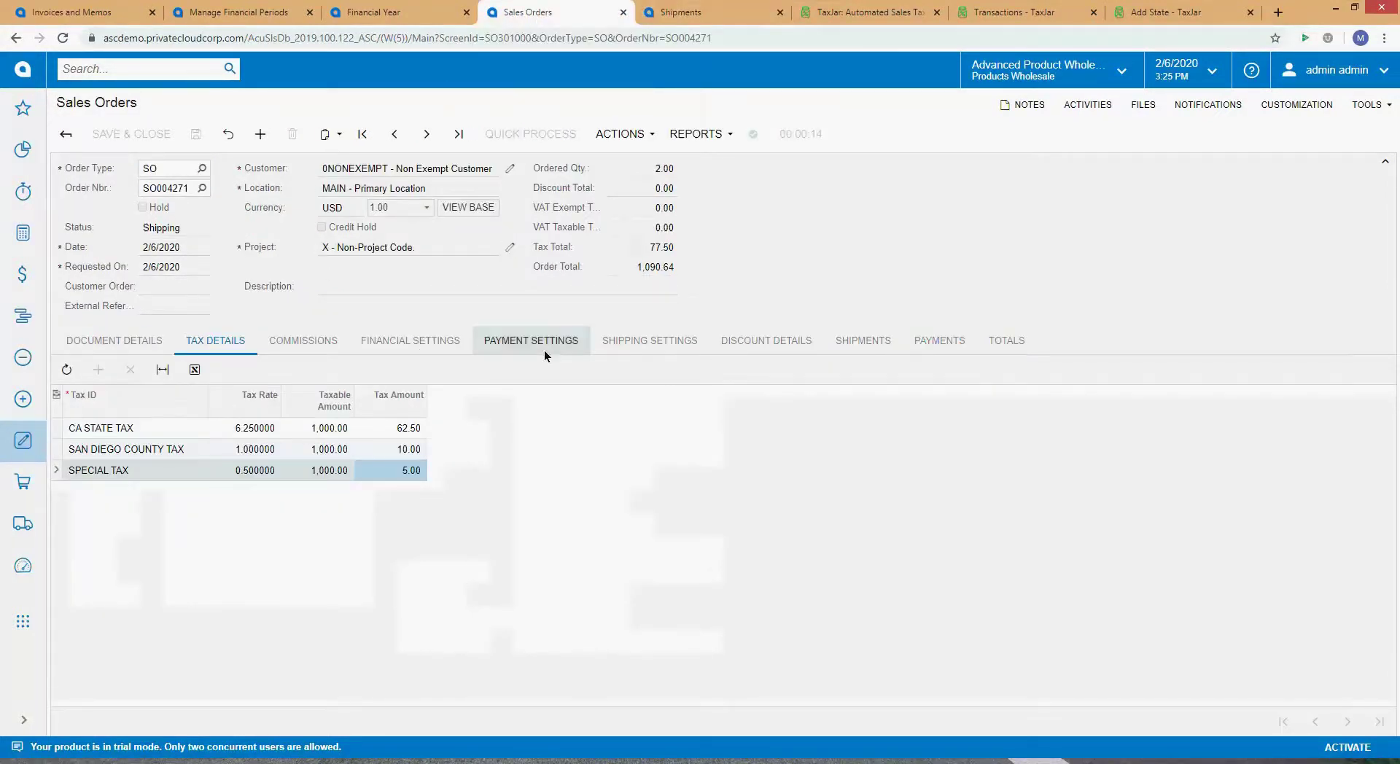
Step: Set the sales order's Ship Via to LOCAL
click(633, 340)
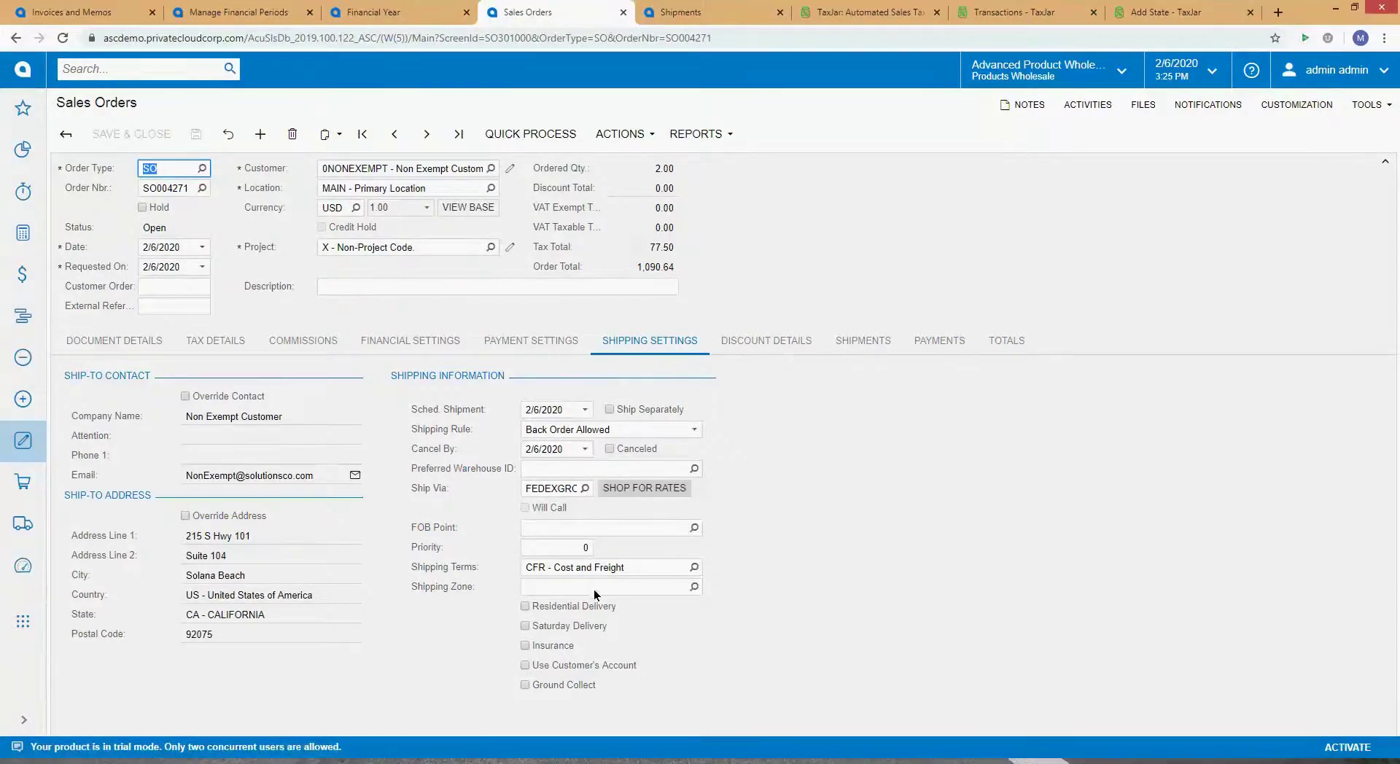
click(585, 488)
double_click(592, 366)
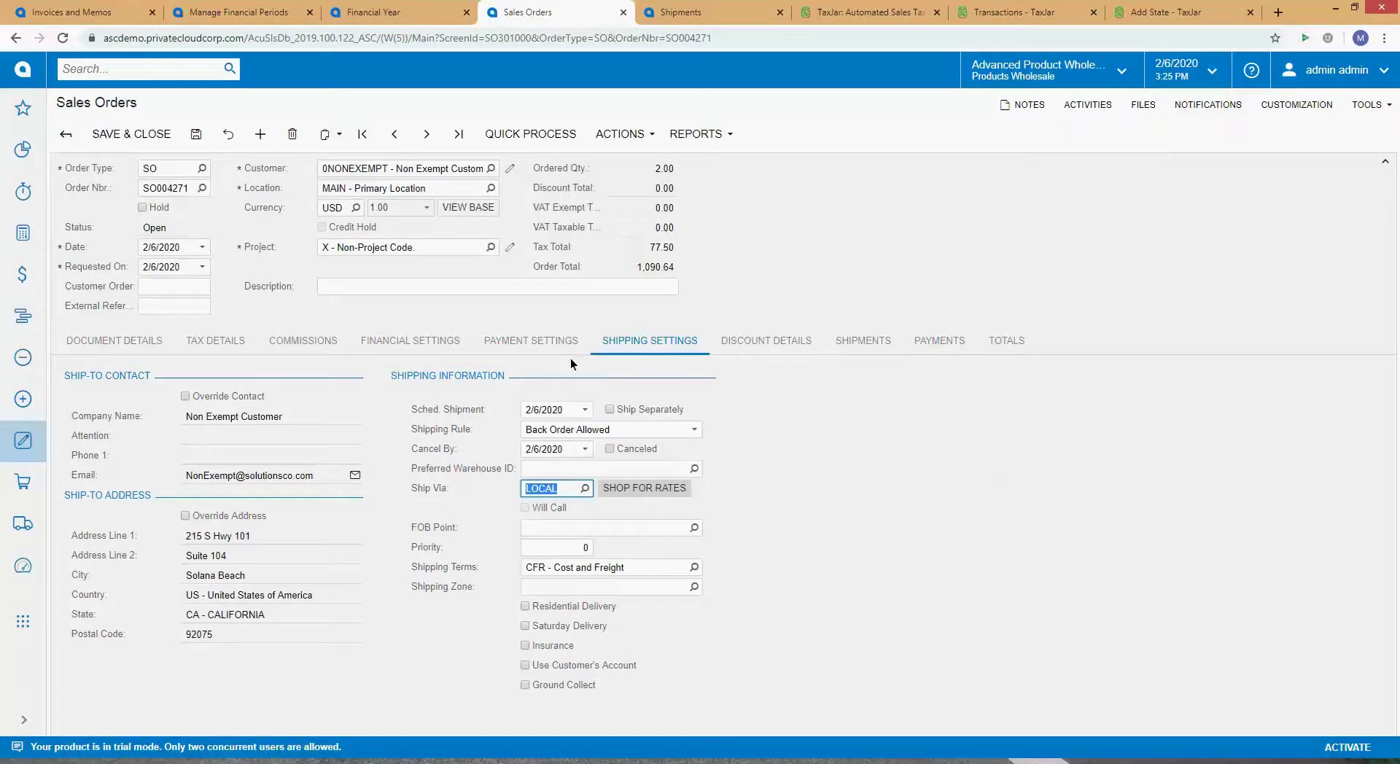
Step: Set Date and Requested On to 12/31/2019, accept rescheduling, save, and open Quick Process
click(203, 247)
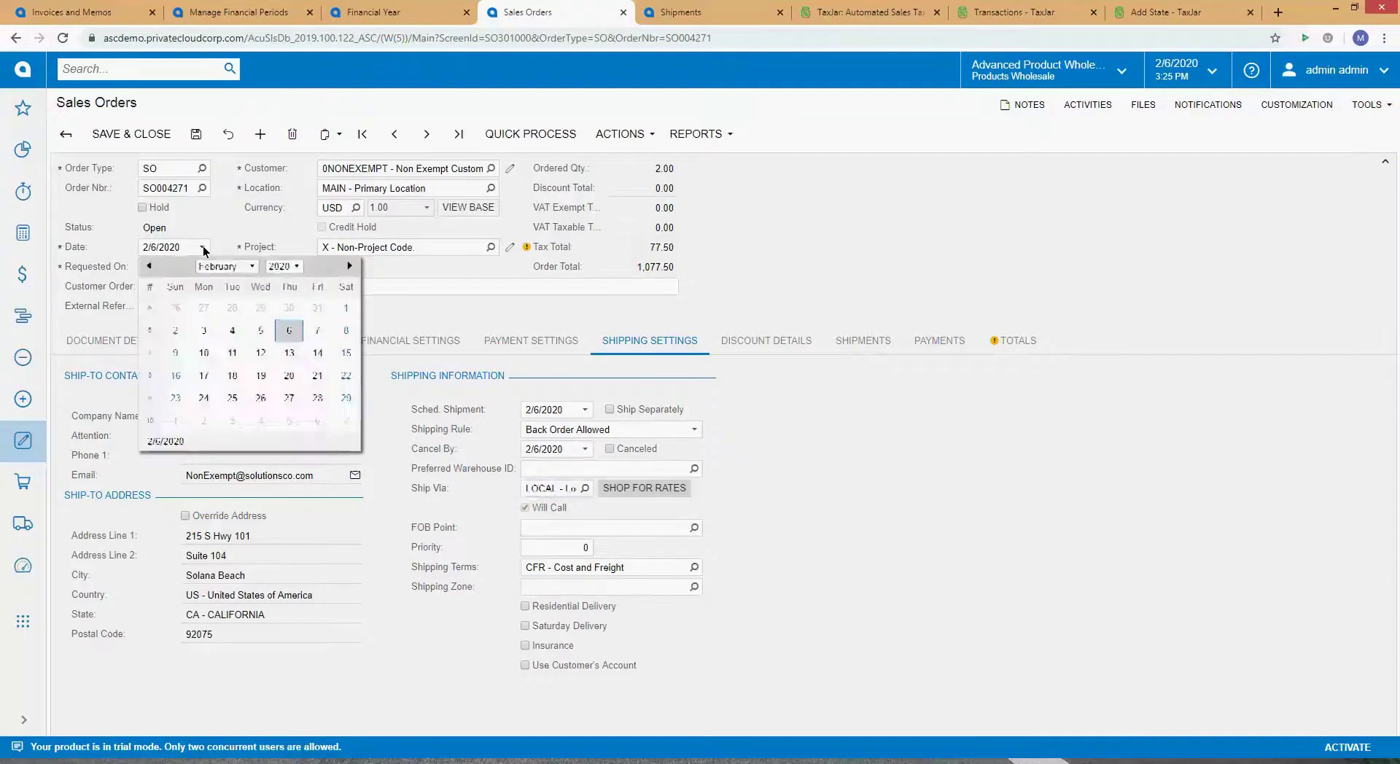
click(150, 266)
click(149, 266)
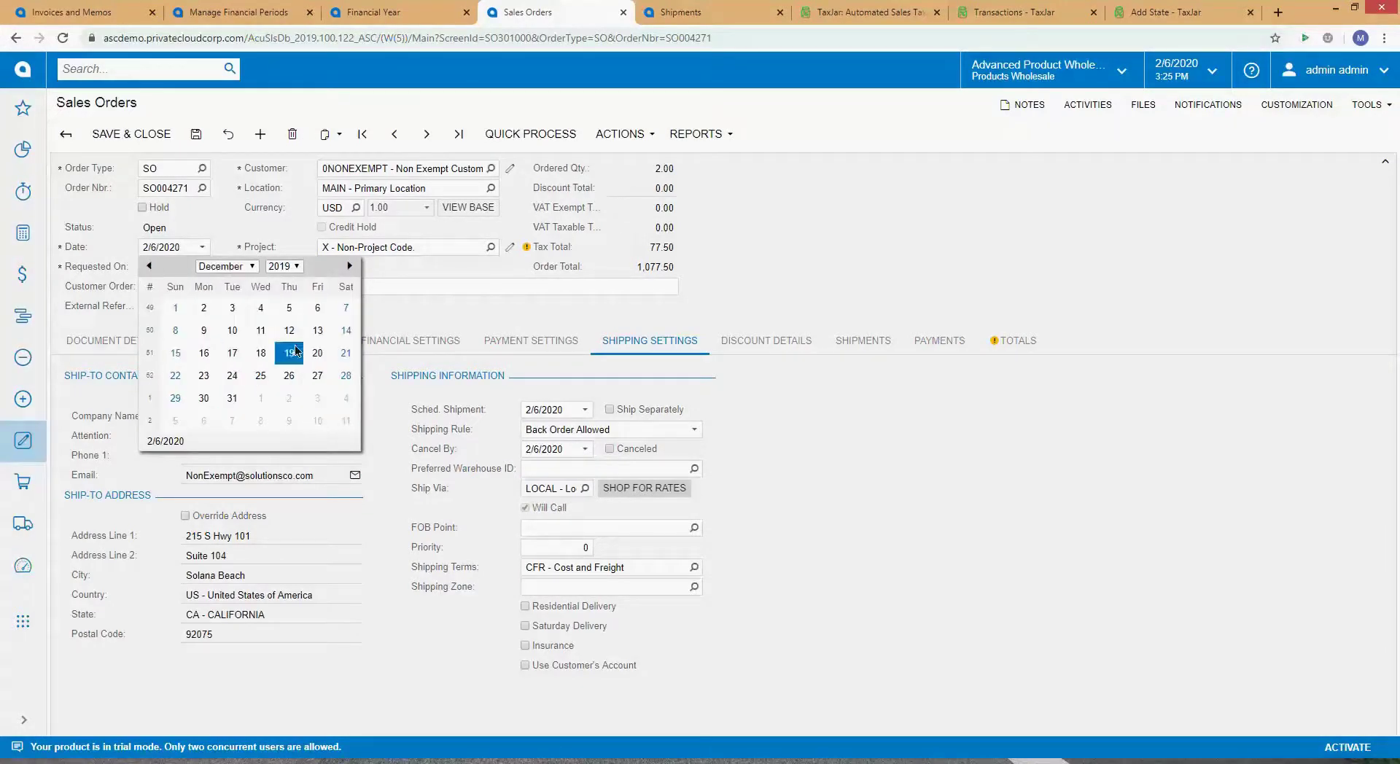
click(232, 397)
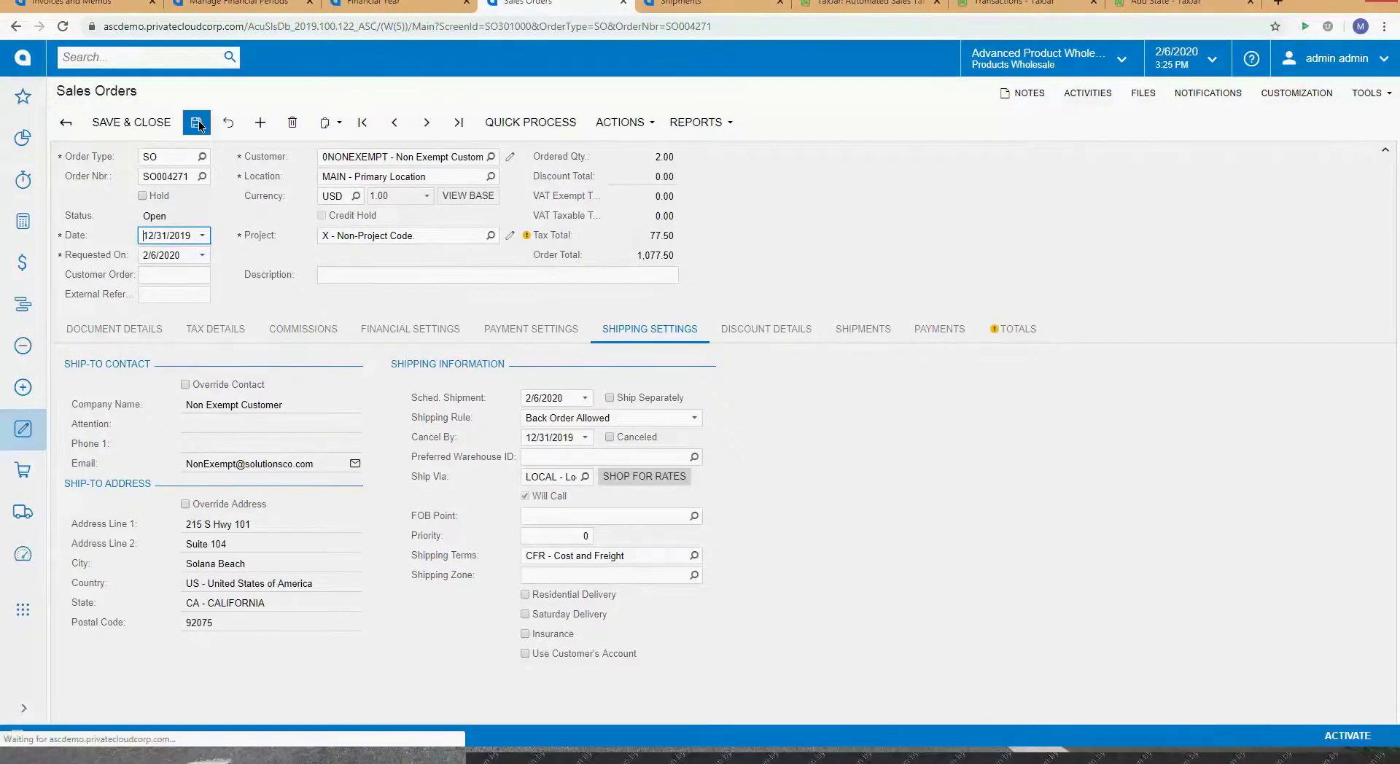
key(Tab)
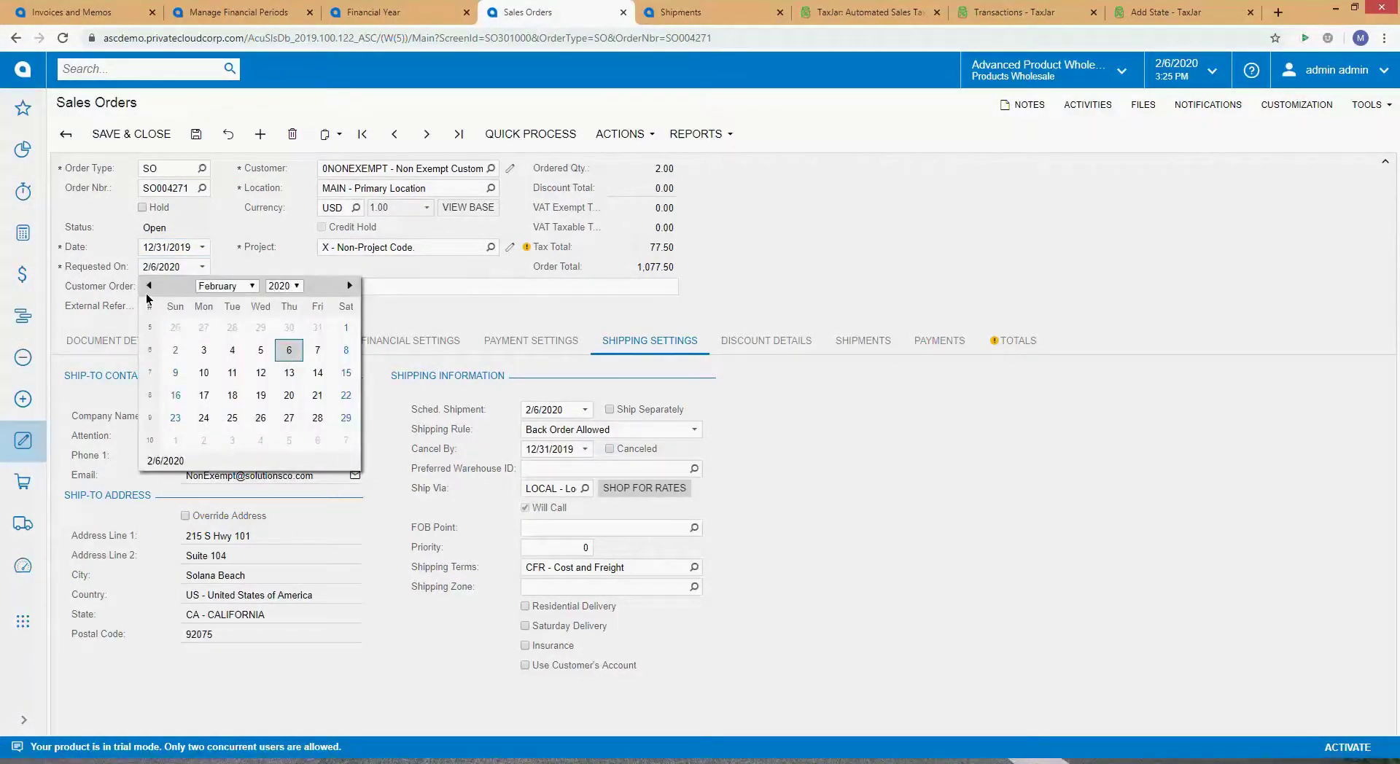
click(148, 287)
click(148, 287)
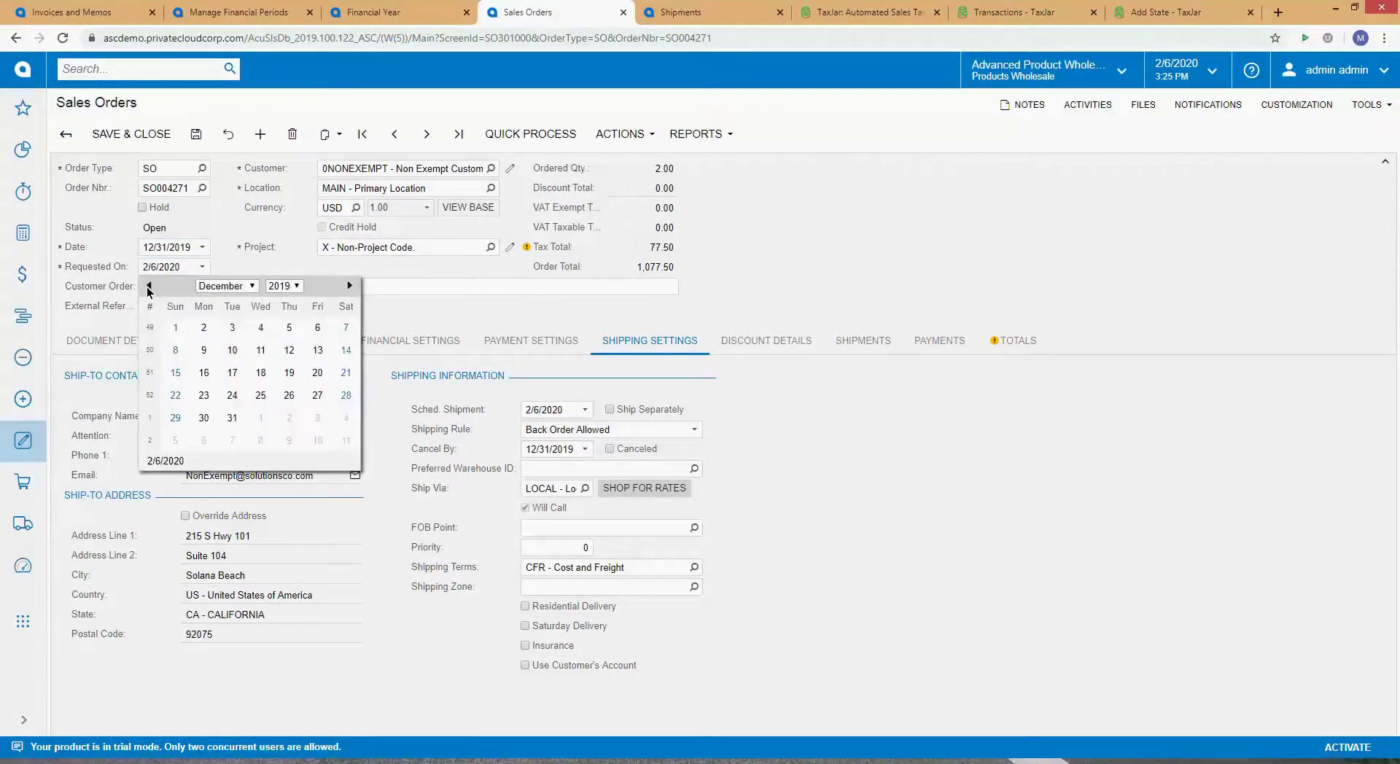
click(232, 418)
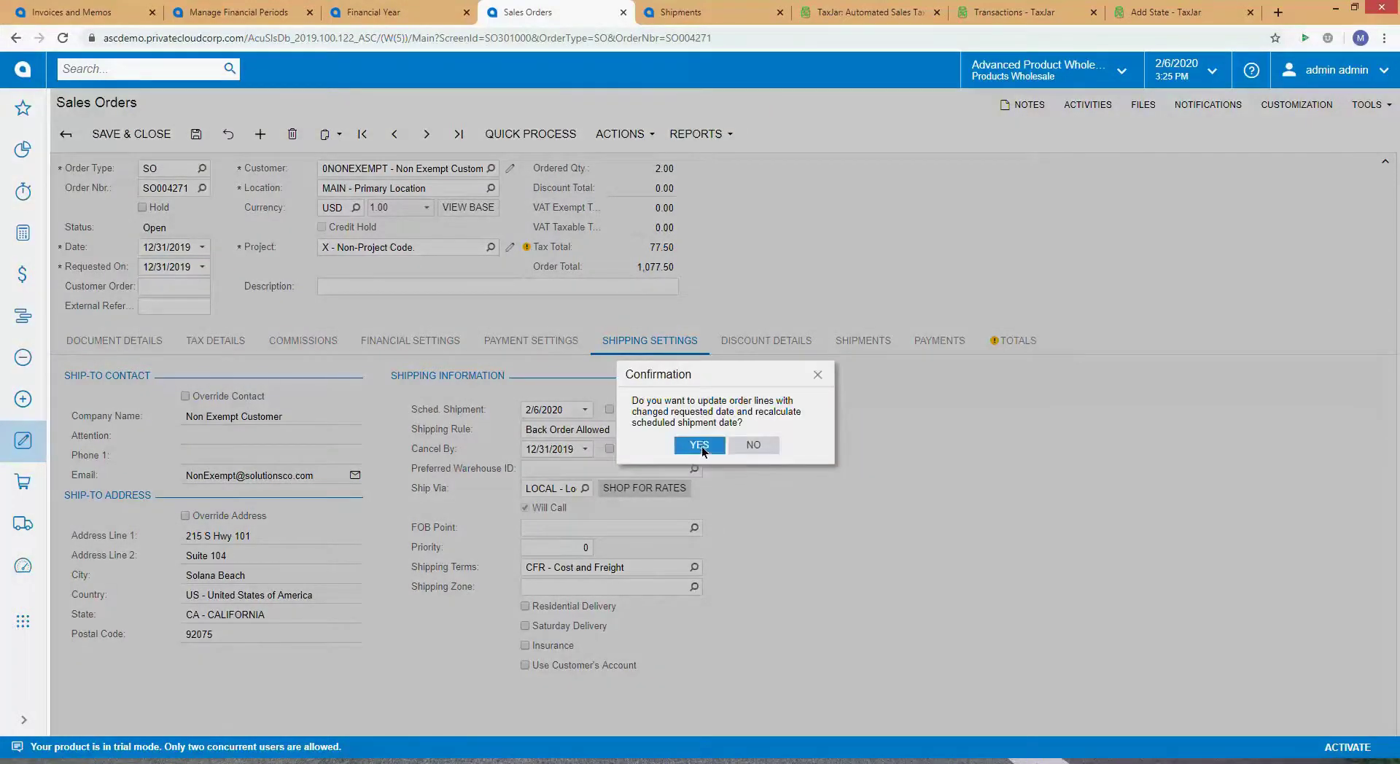
click(700, 445)
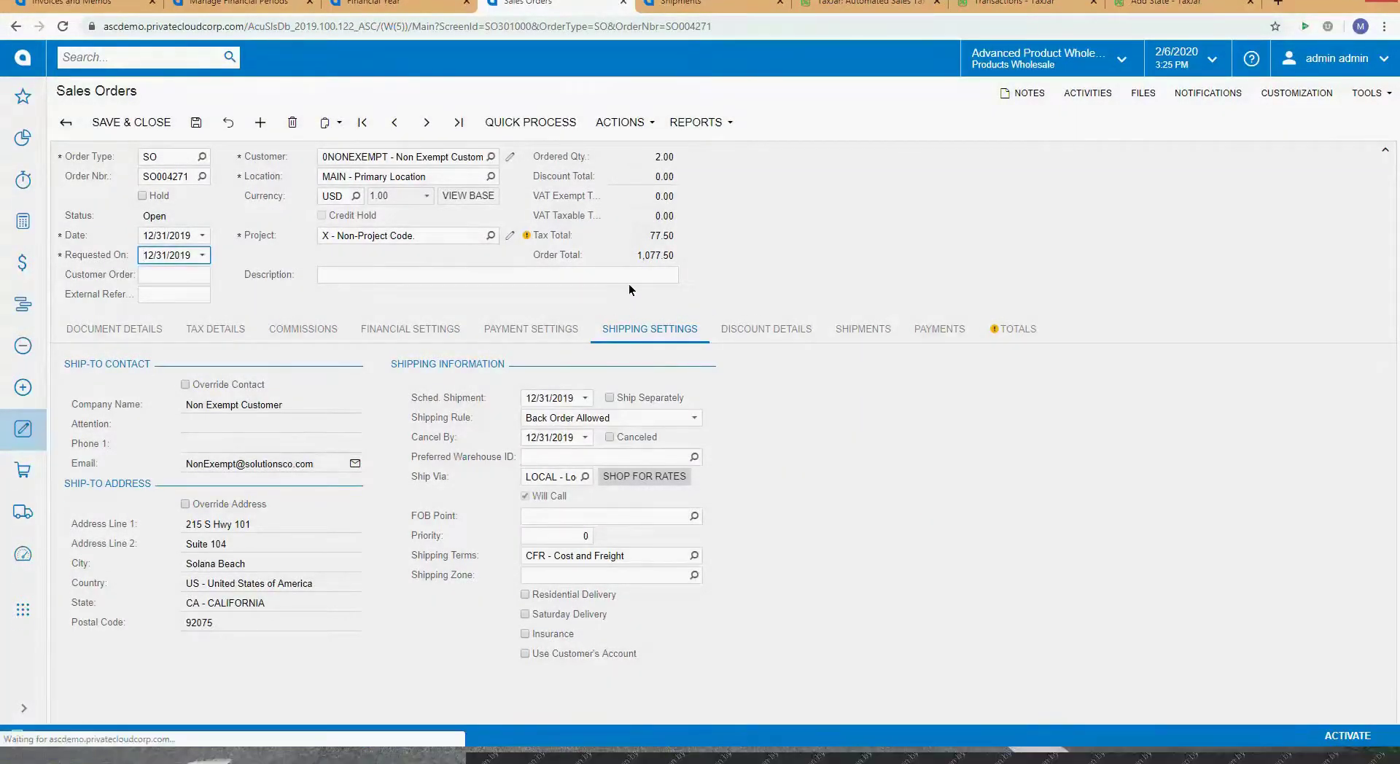
click(198, 136)
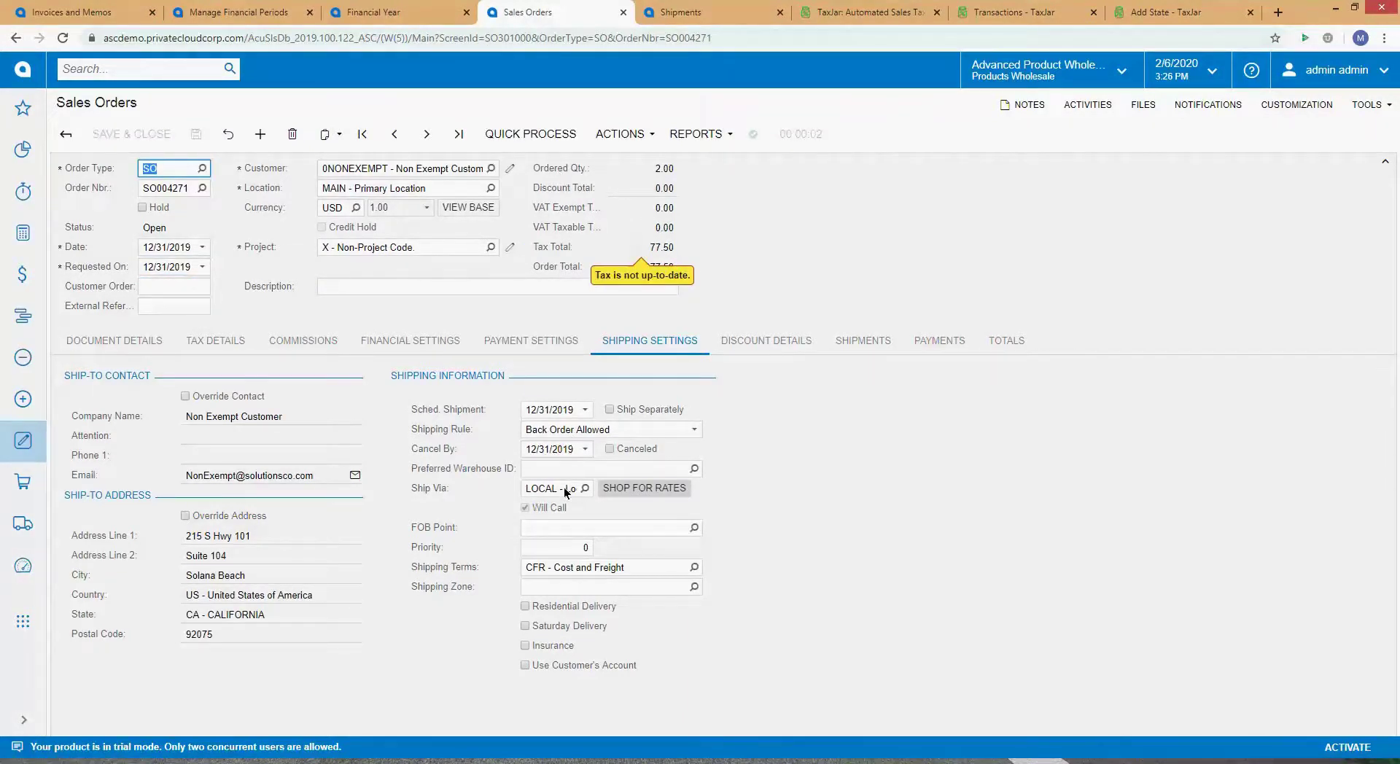
click(561, 135)
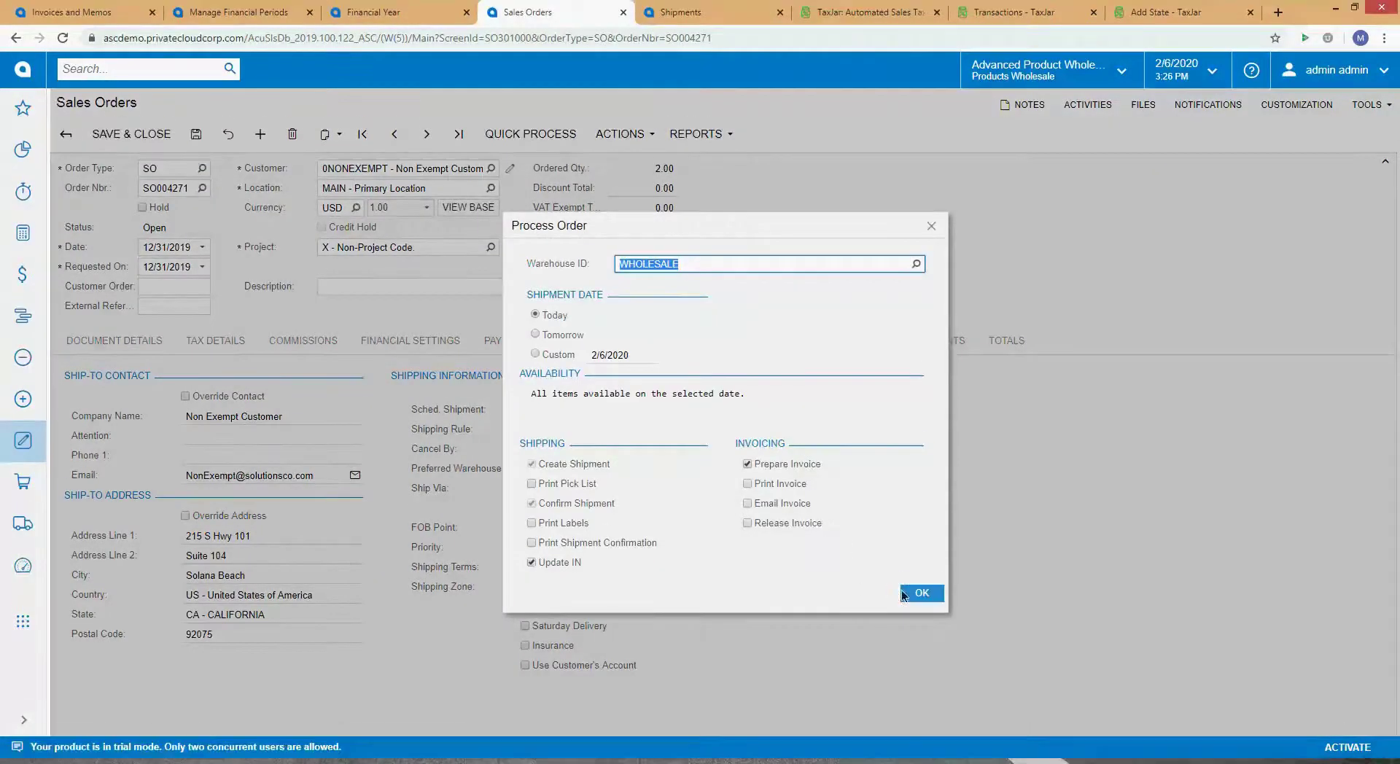
Step: Process the order to create shipment 001752, dismiss the posting error, and go to Manage Financial Periods
click(912, 592)
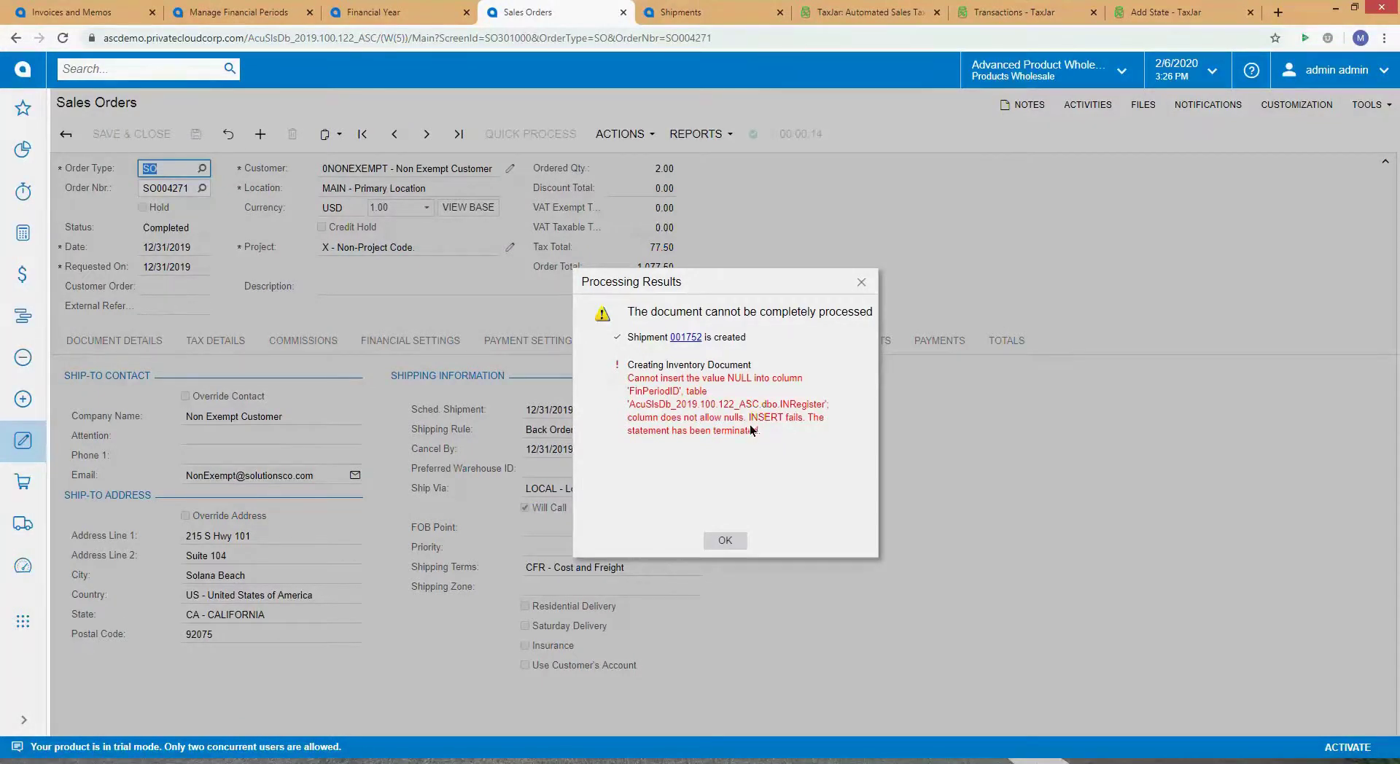
click(732, 539)
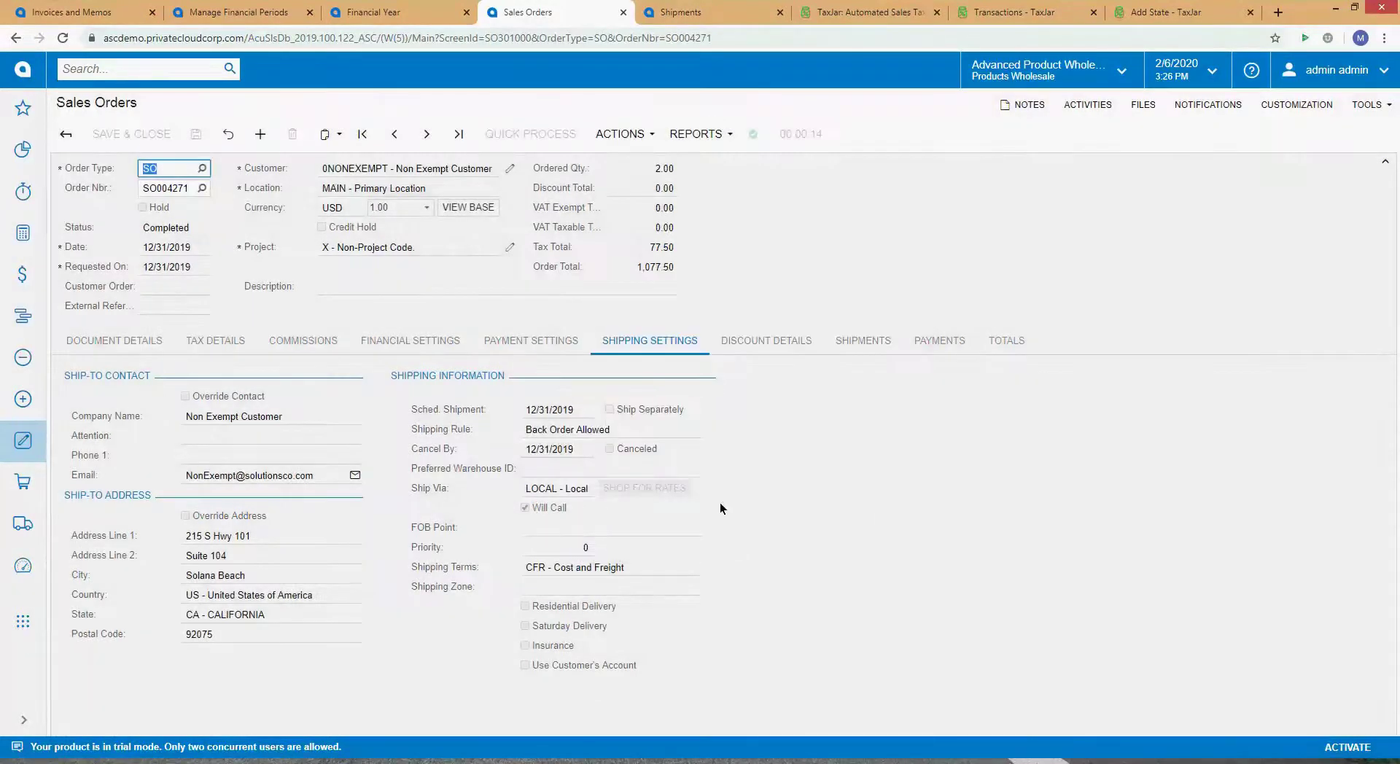
click(398, 12)
click(240, 12)
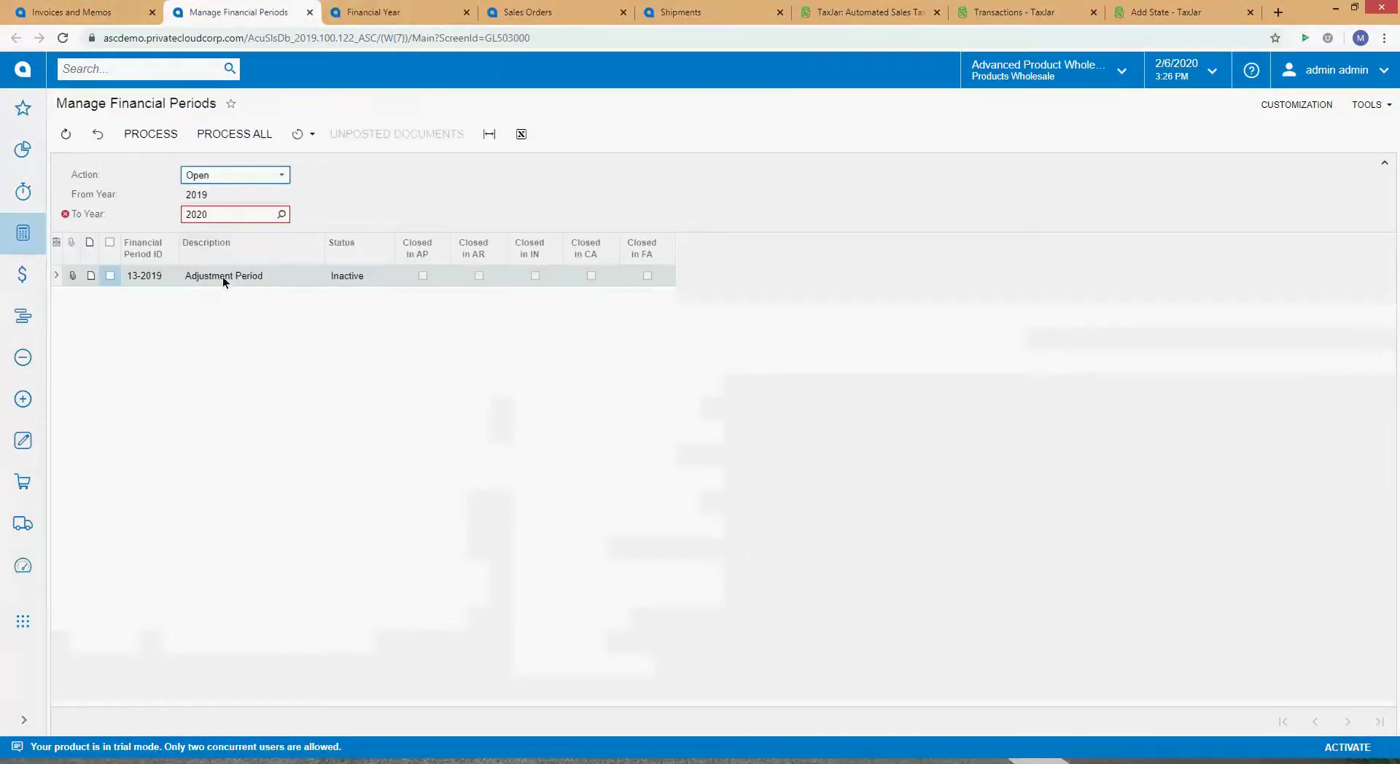
Step: List financial periods 2013 through 2019 for the Close action and page to the grid's end
click(229, 219)
text(2019)
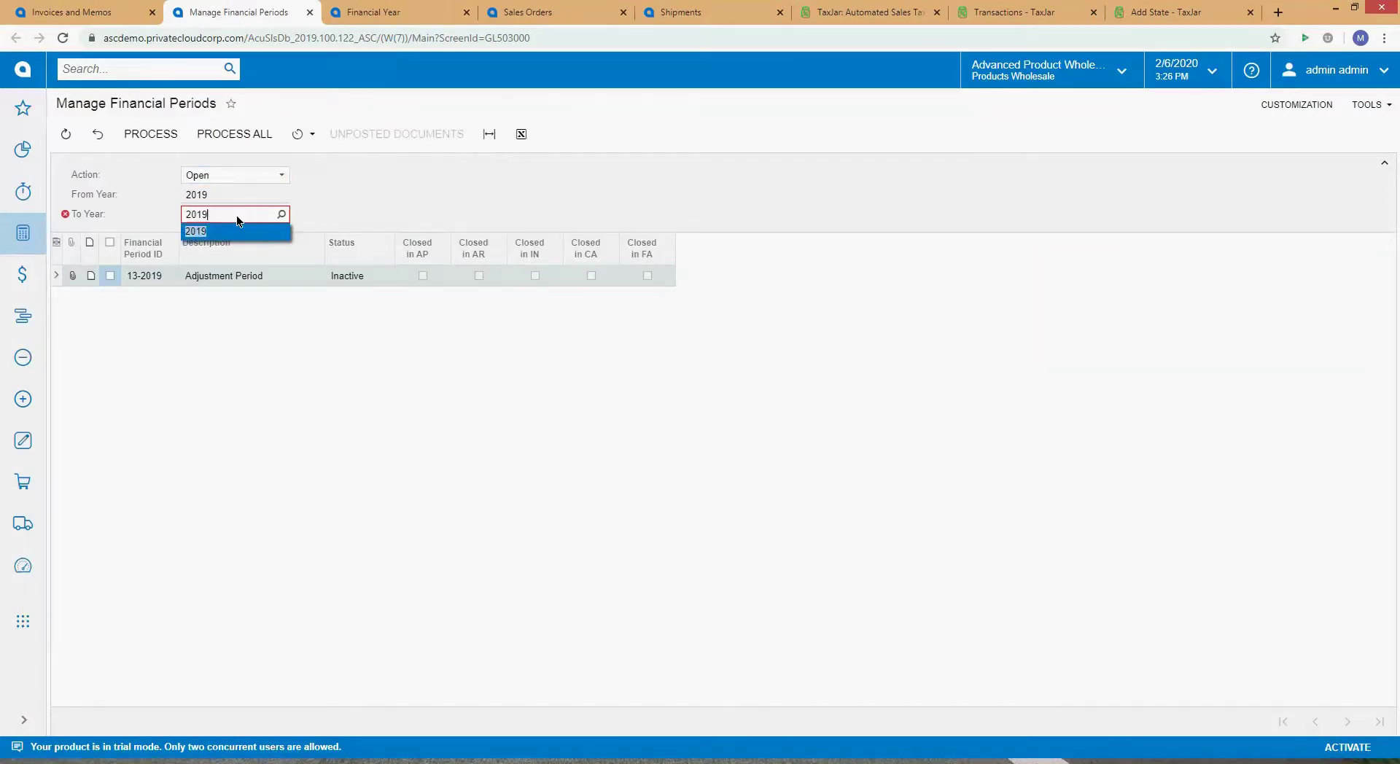
key(Tab)
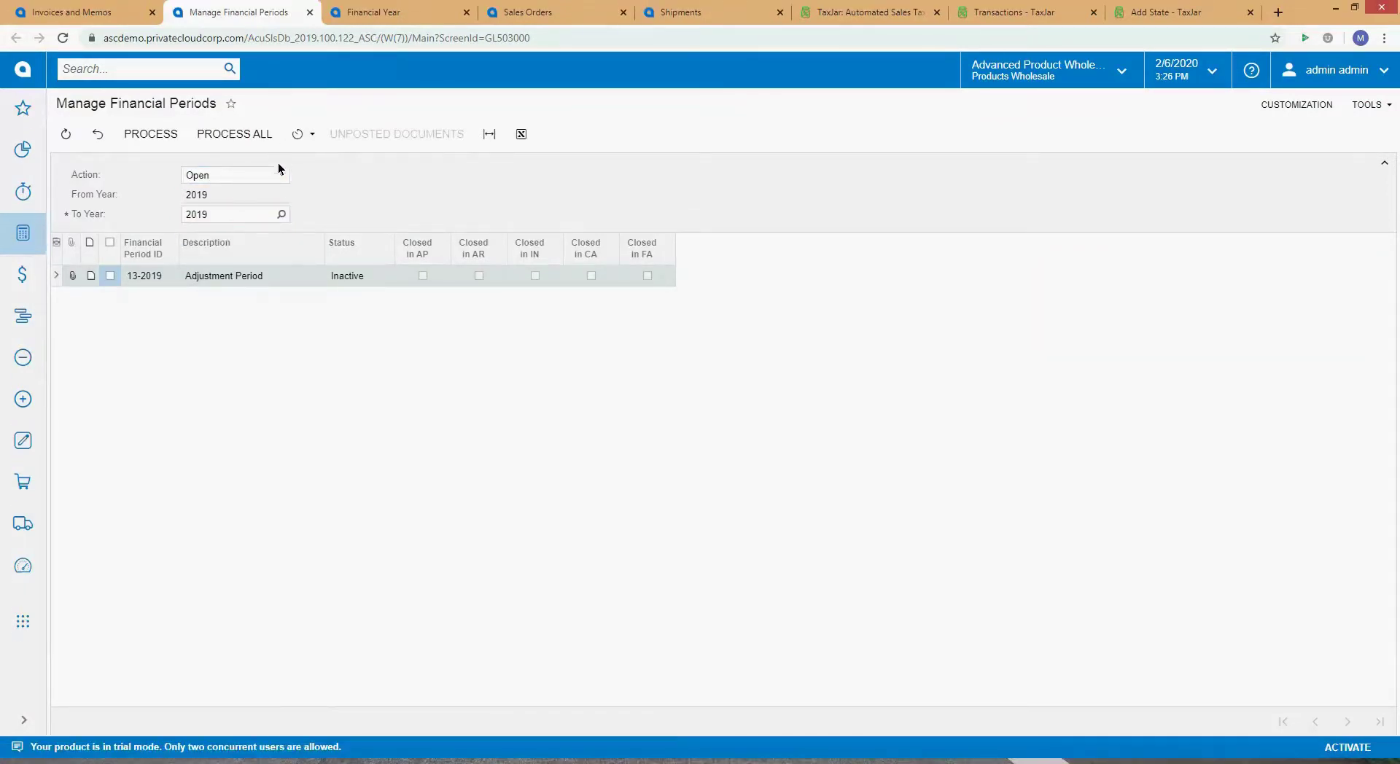
click(281, 175)
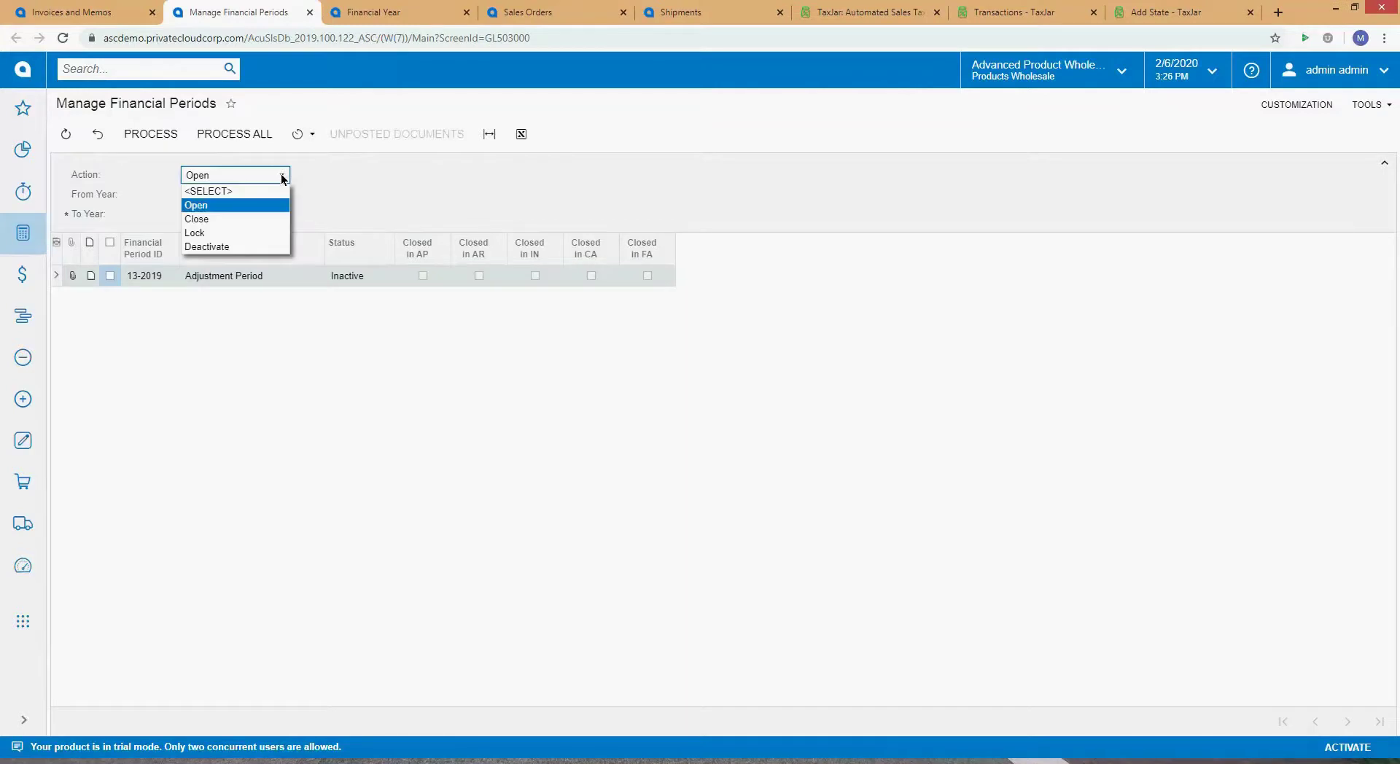
click(261, 217)
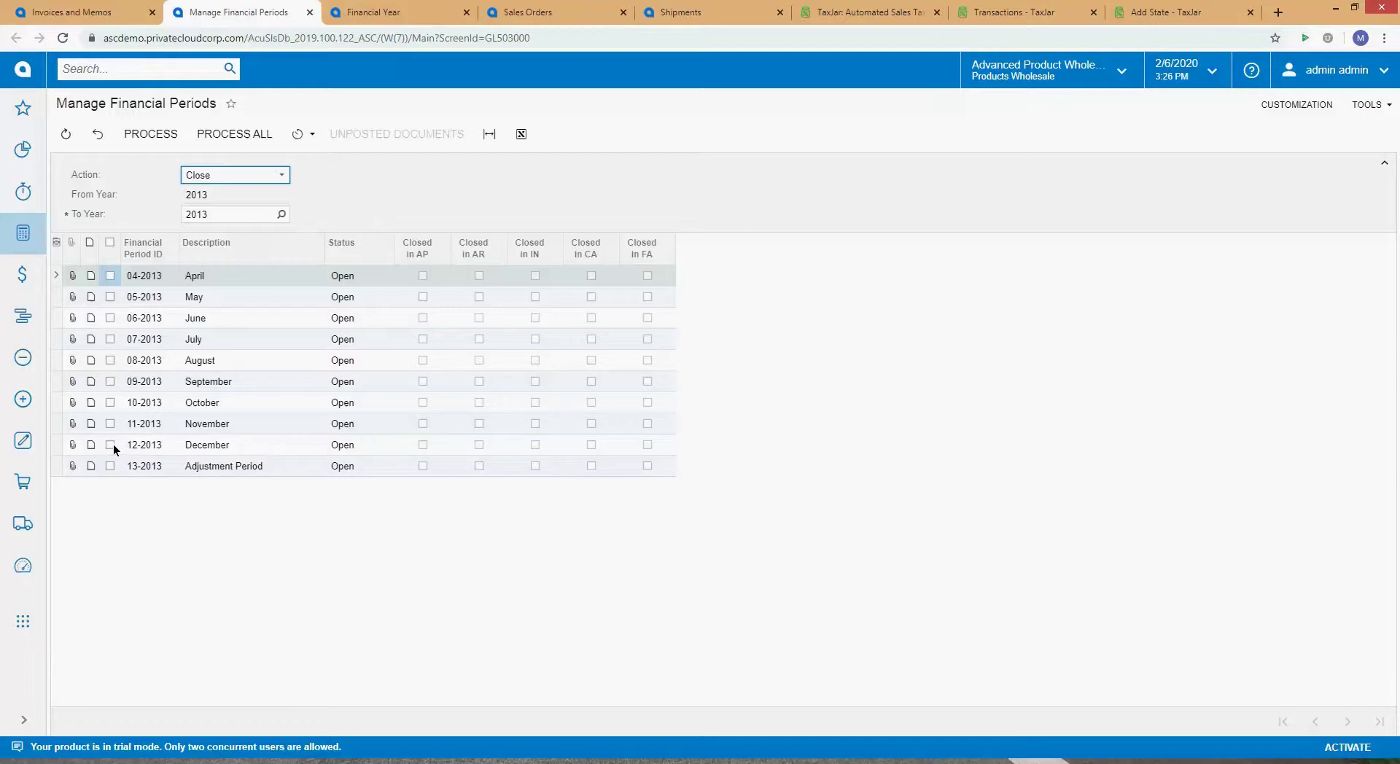
click(236, 216)
text(201)
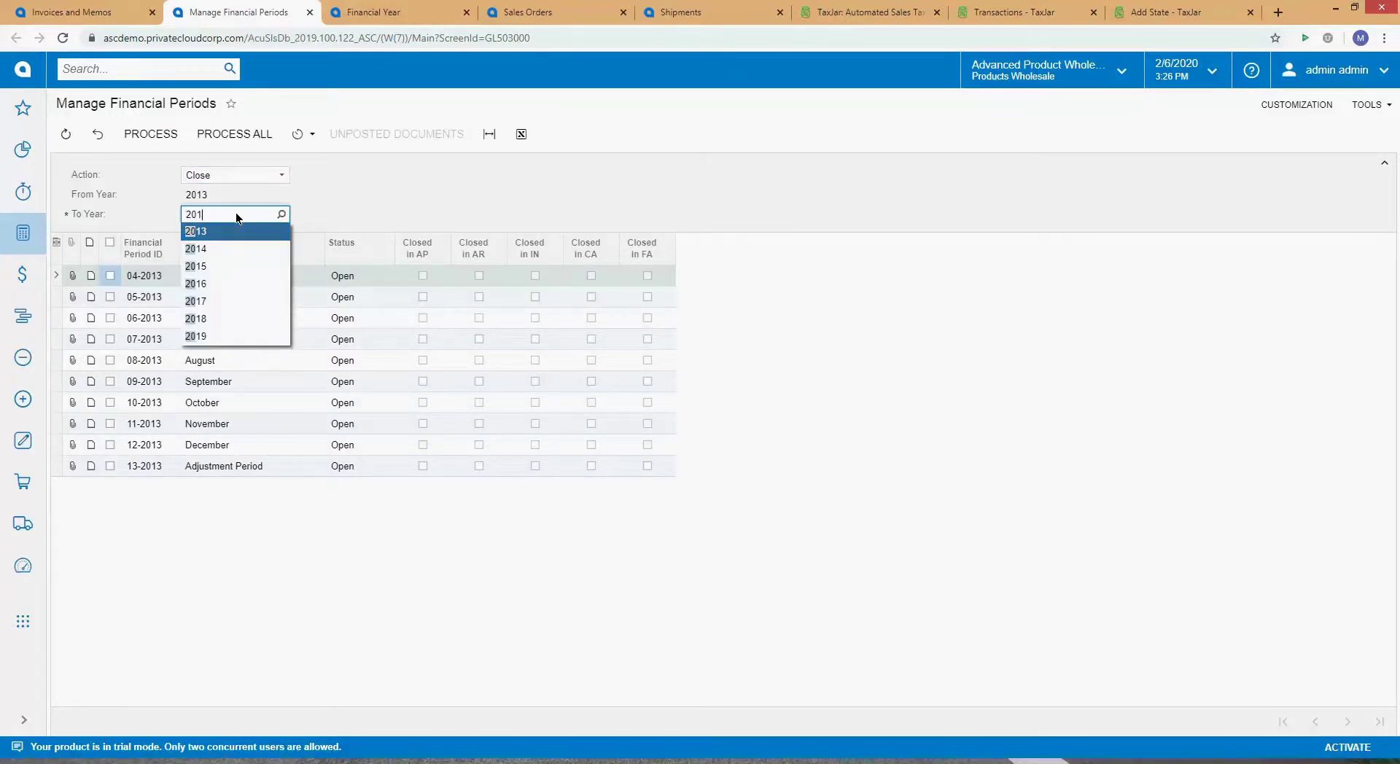
text(9)
click(235, 231)
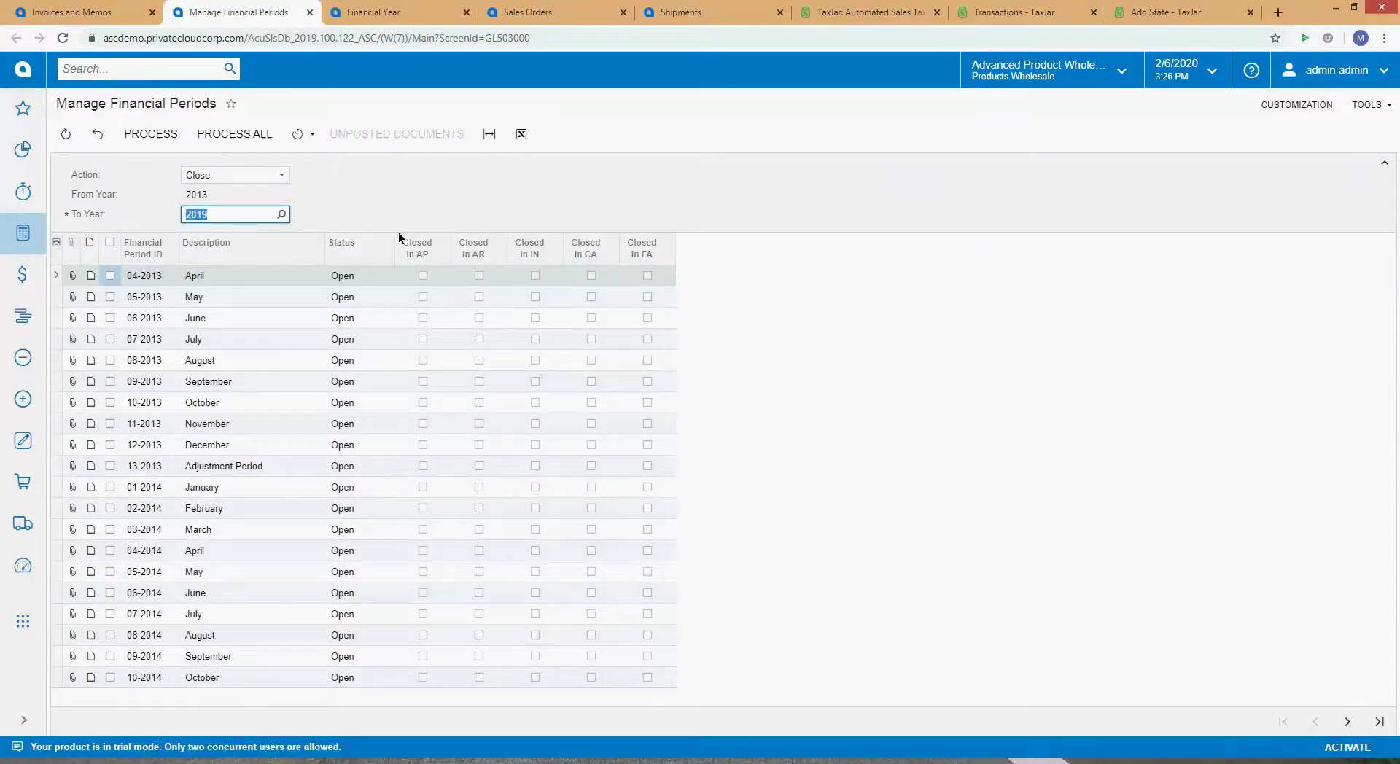
click(256, 174)
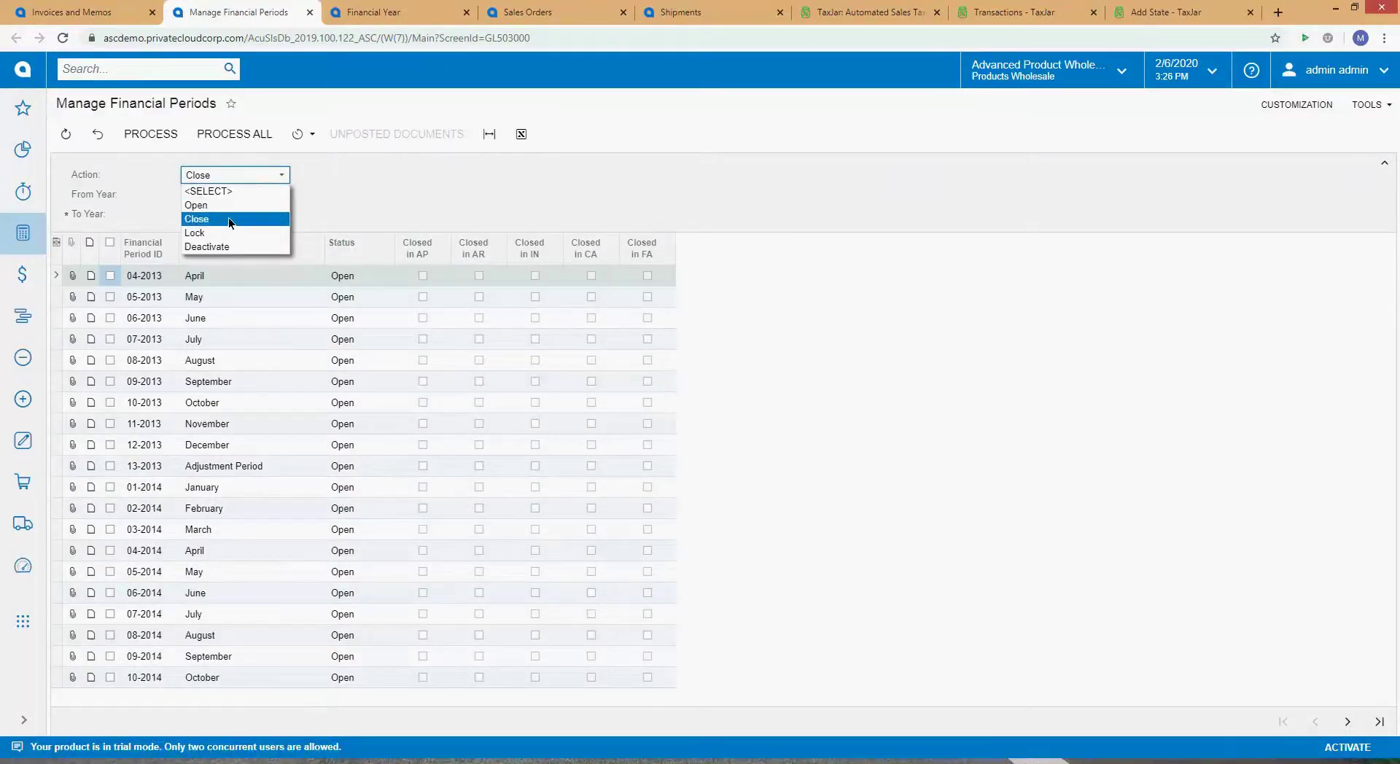
click(1380, 721)
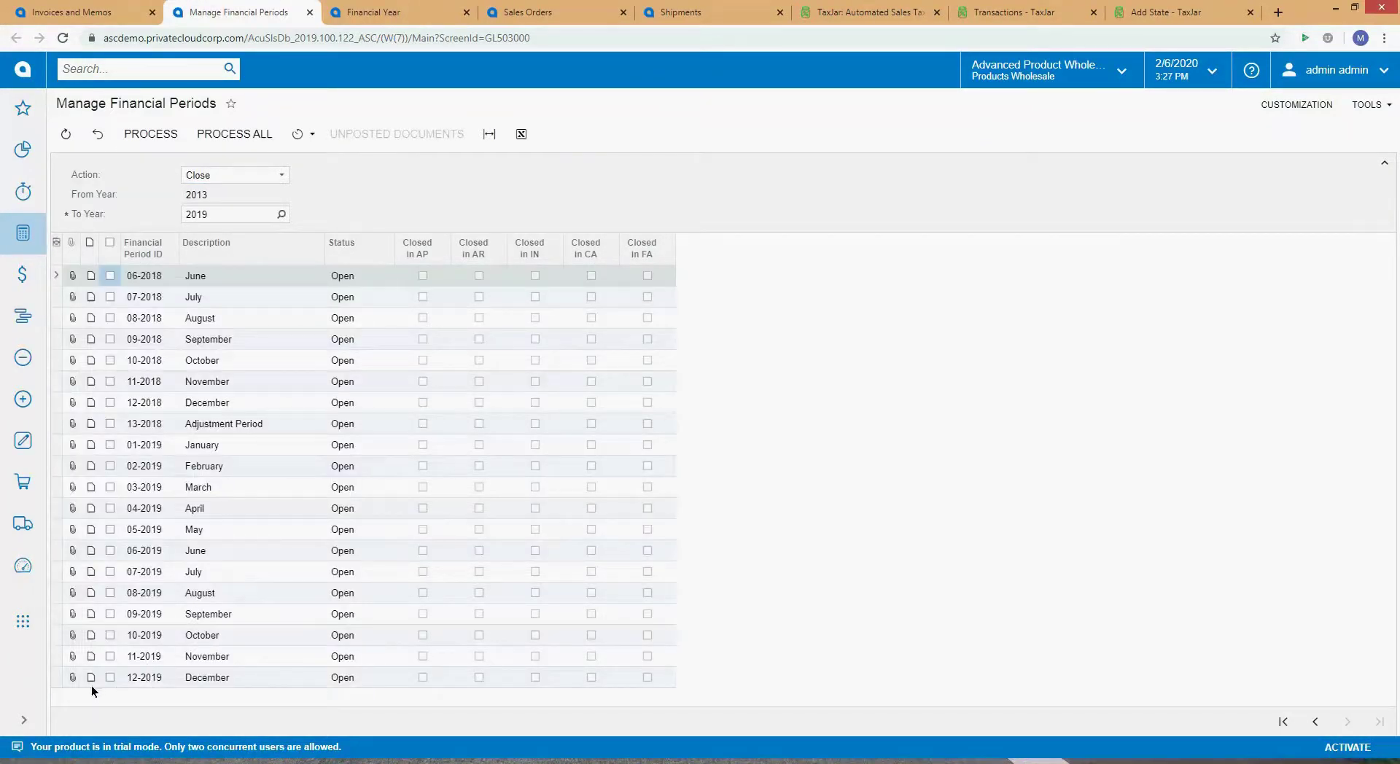
click(527, 13)
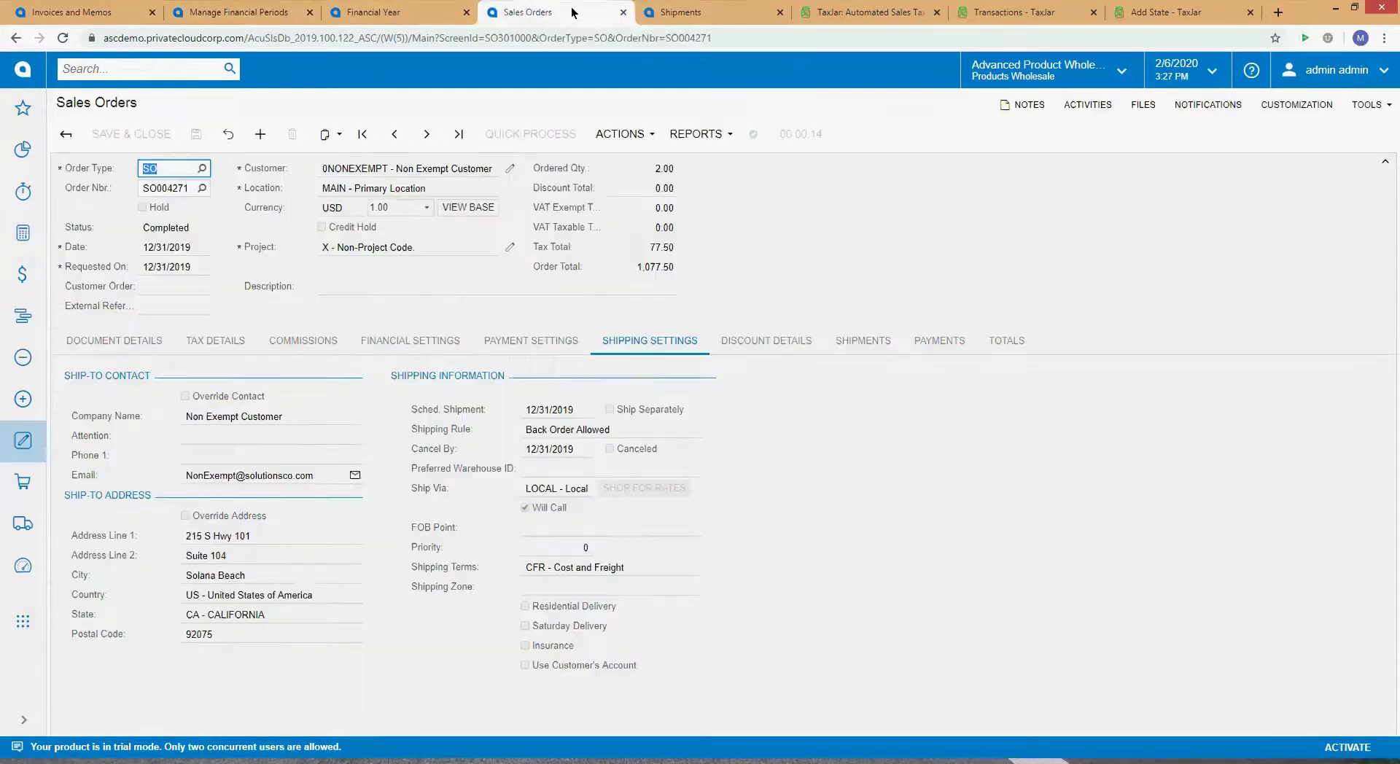
Step: Set the business date to 12/31/2019, then close the Shipments page
click(1187, 71)
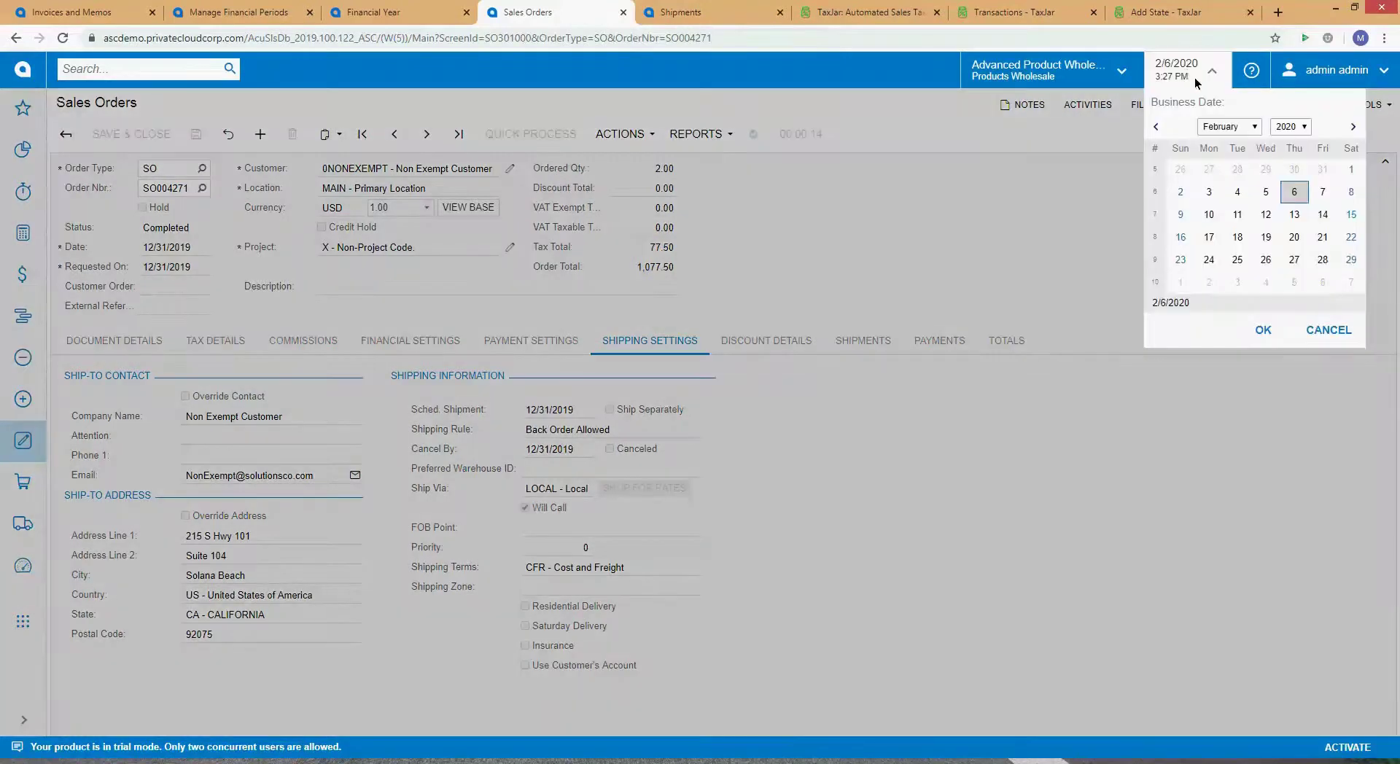
click(1155, 130)
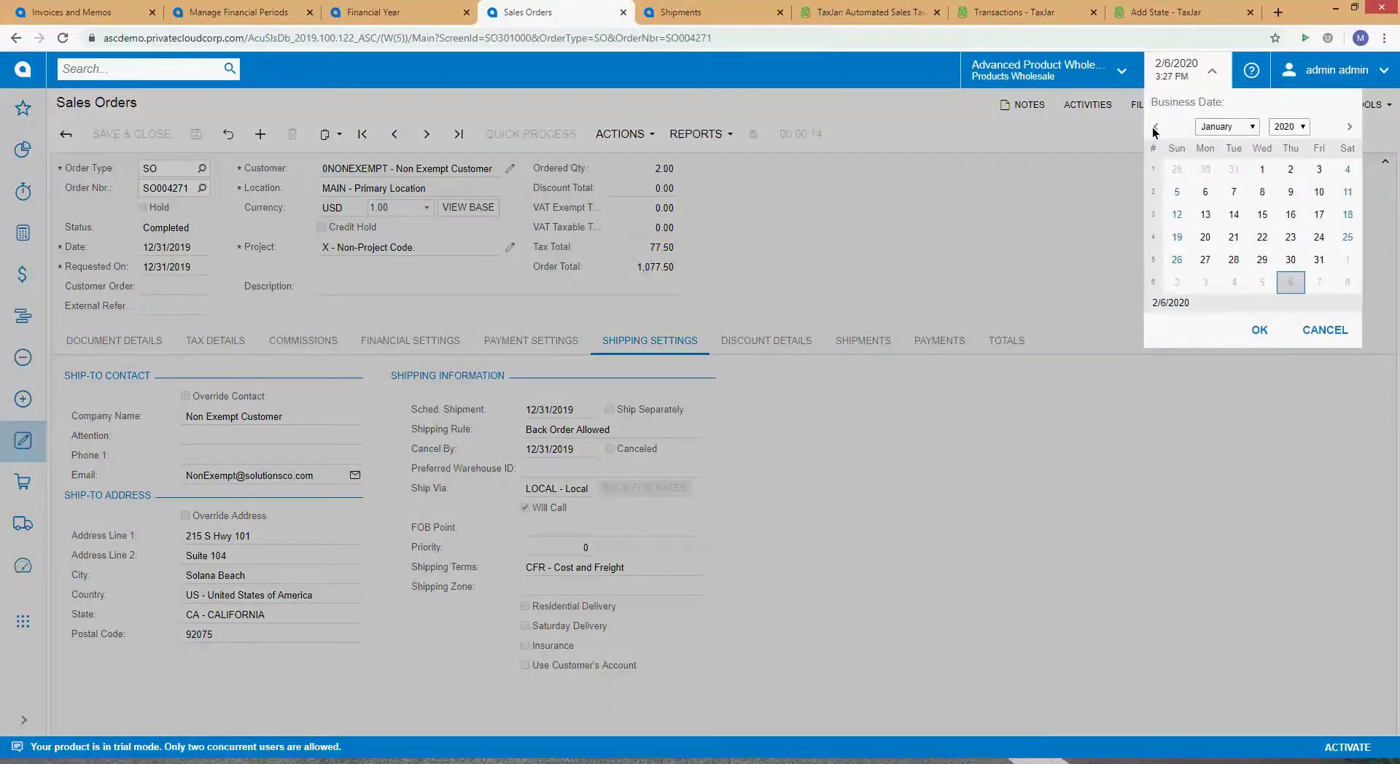
click(1239, 175)
click(1263, 330)
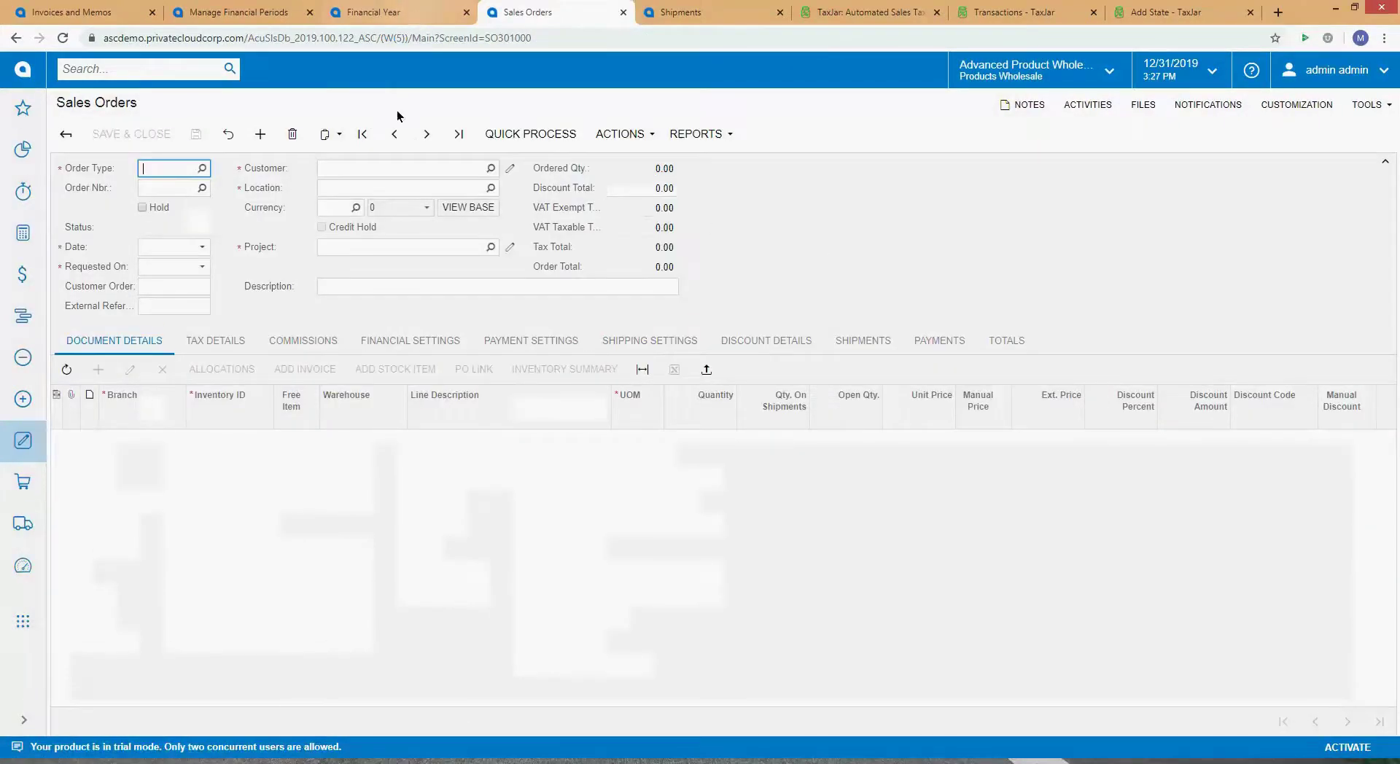
click(682, 12)
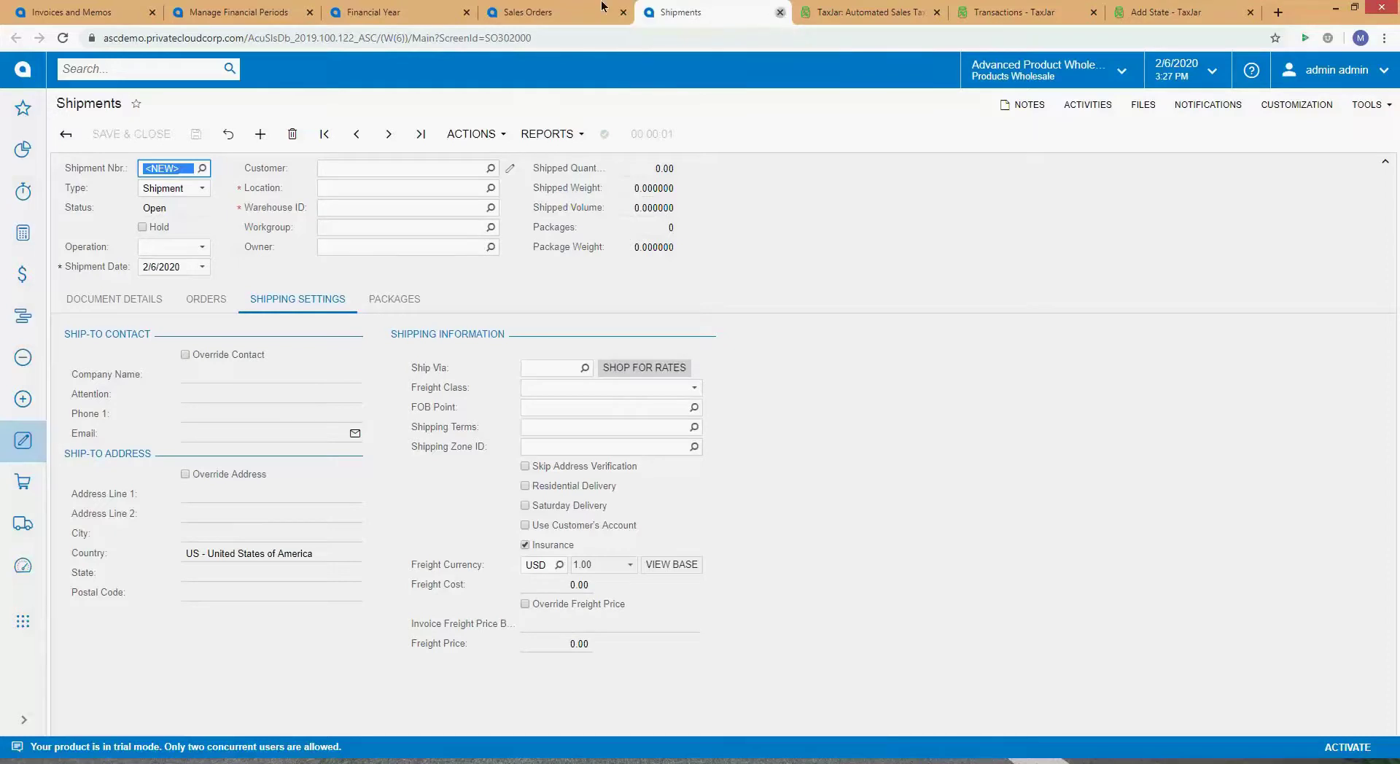
click(779, 13)
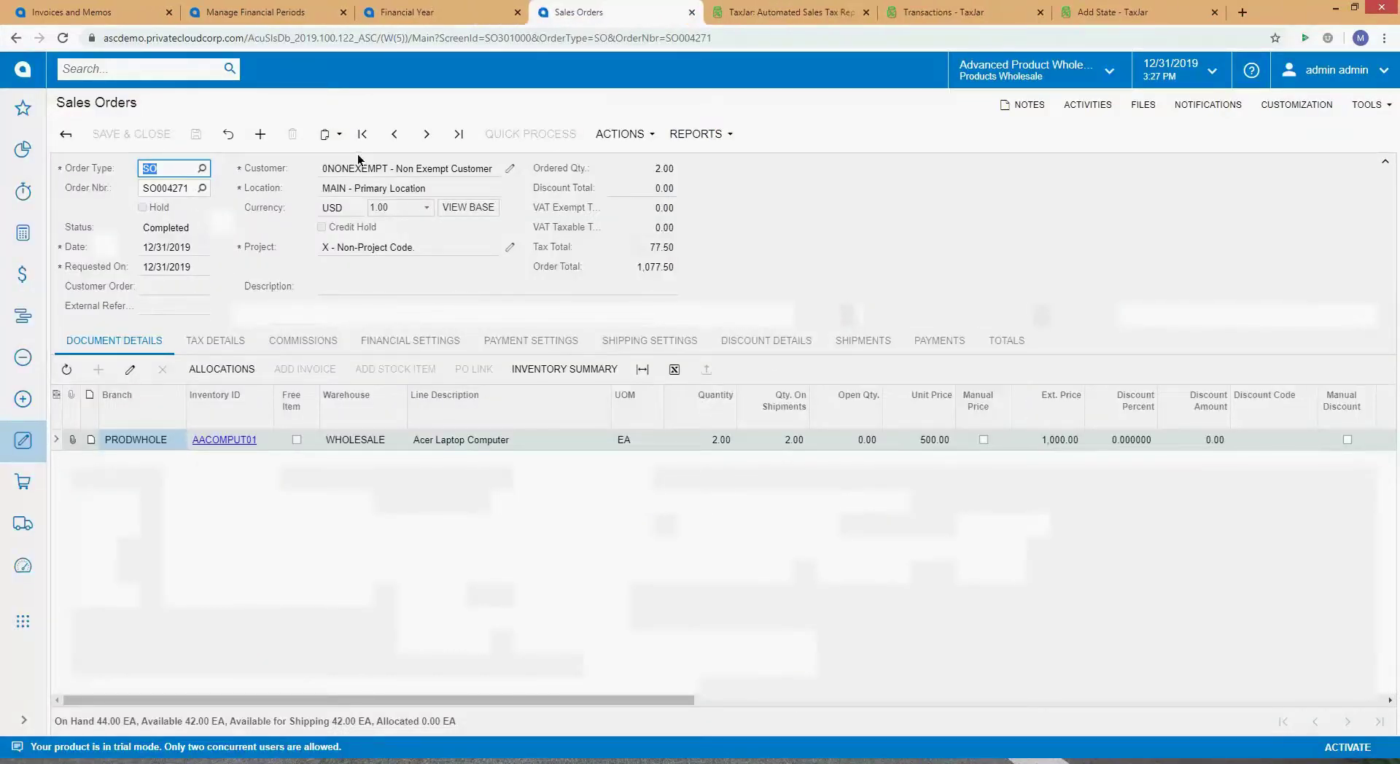
Step: Open the order's shipment 001752 and reopen it with Correct Shipment
click(868, 332)
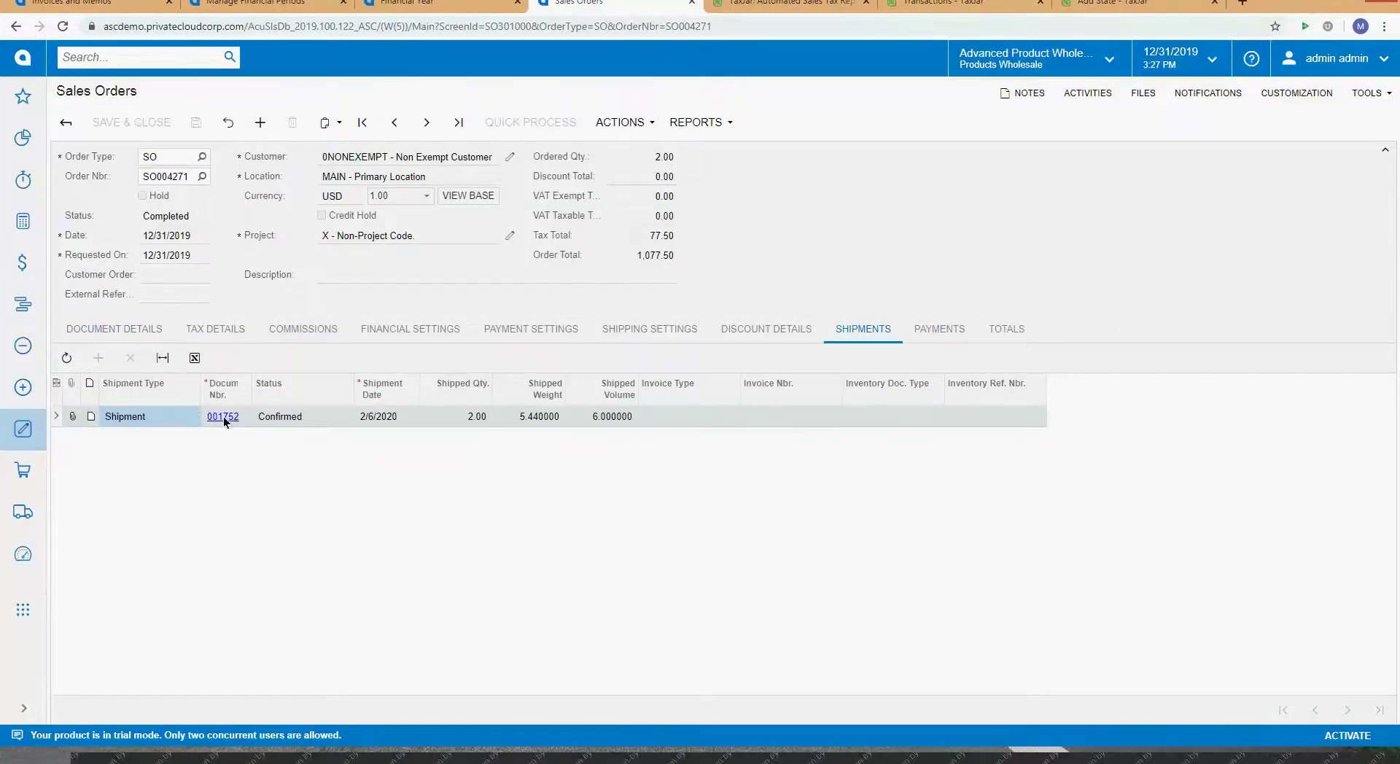
click(230, 420)
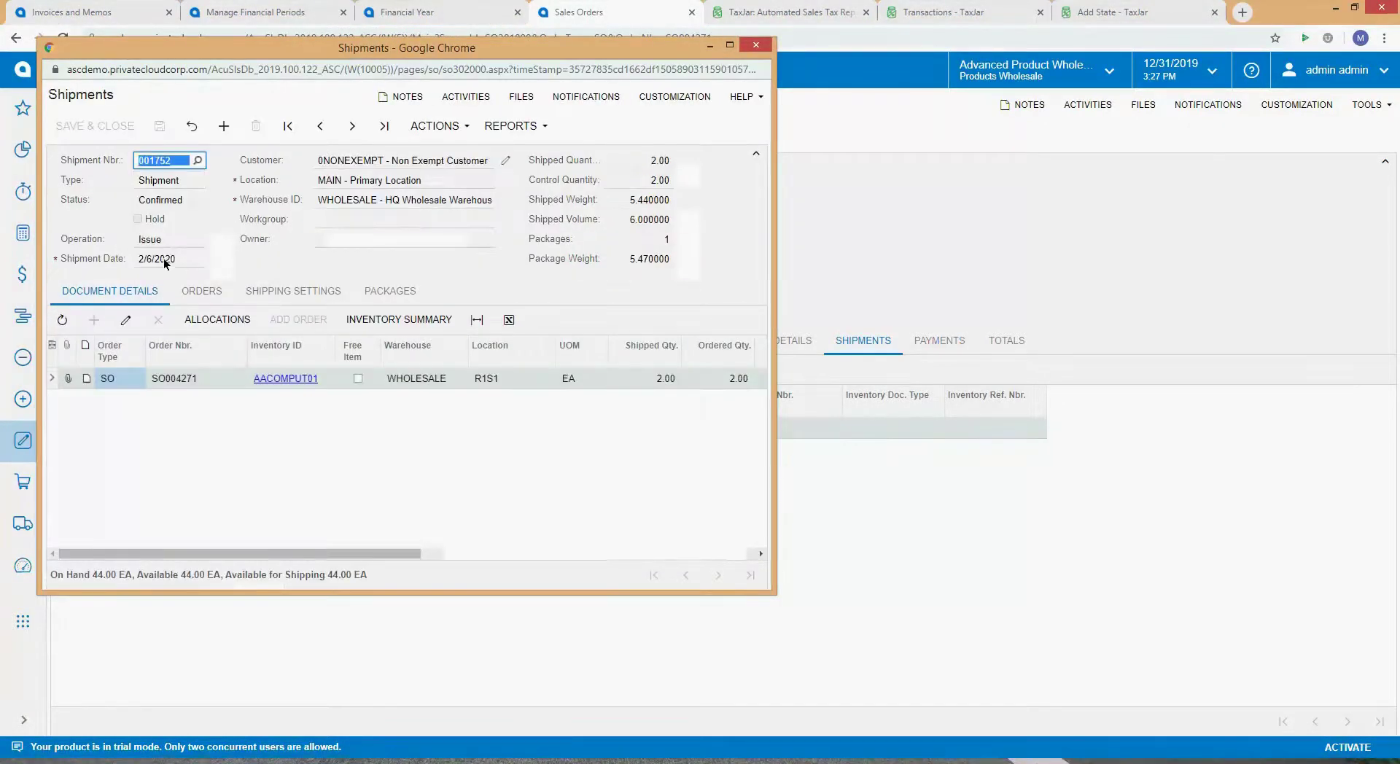
click(423, 131)
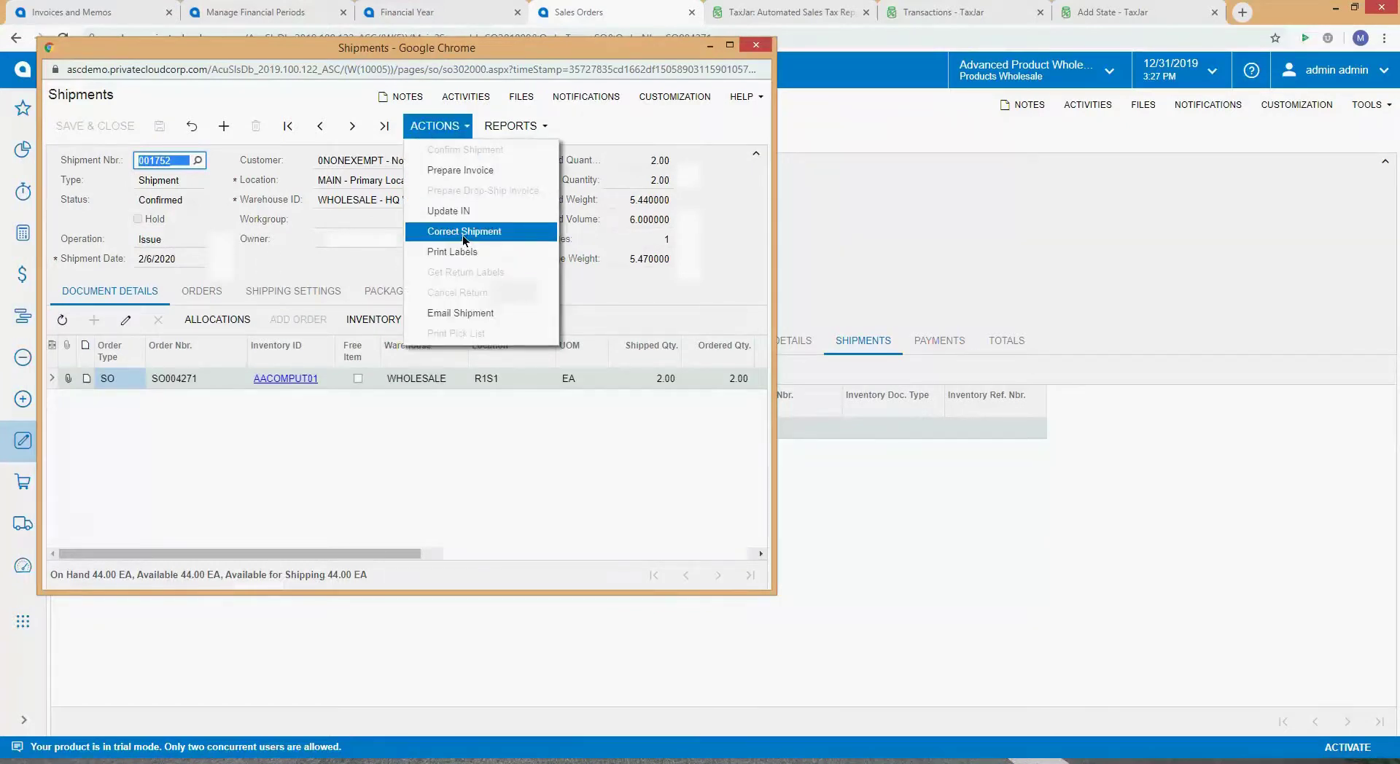
click(463, 234)
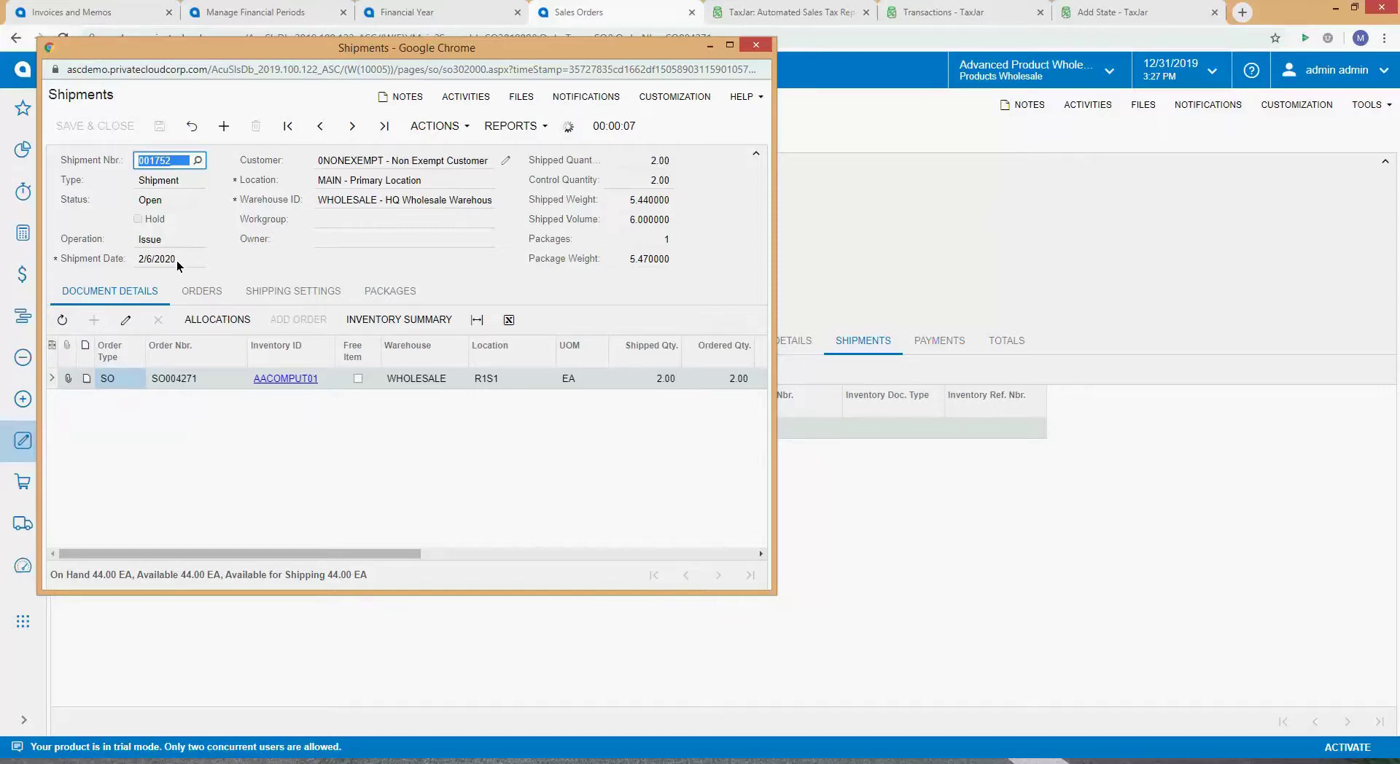
Step: Change the shipment date to 12/31/2019
click(176, 260)
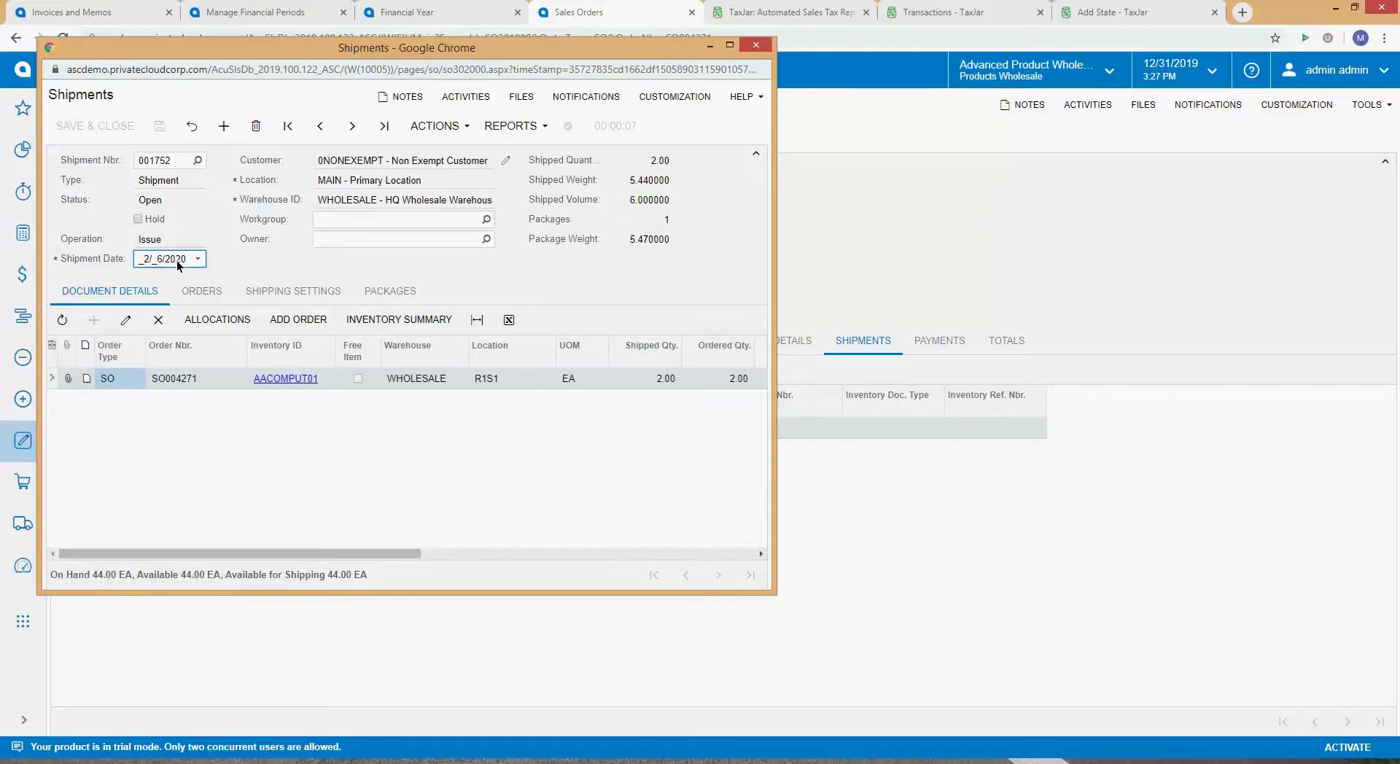
text(1231)
click(325, 221)
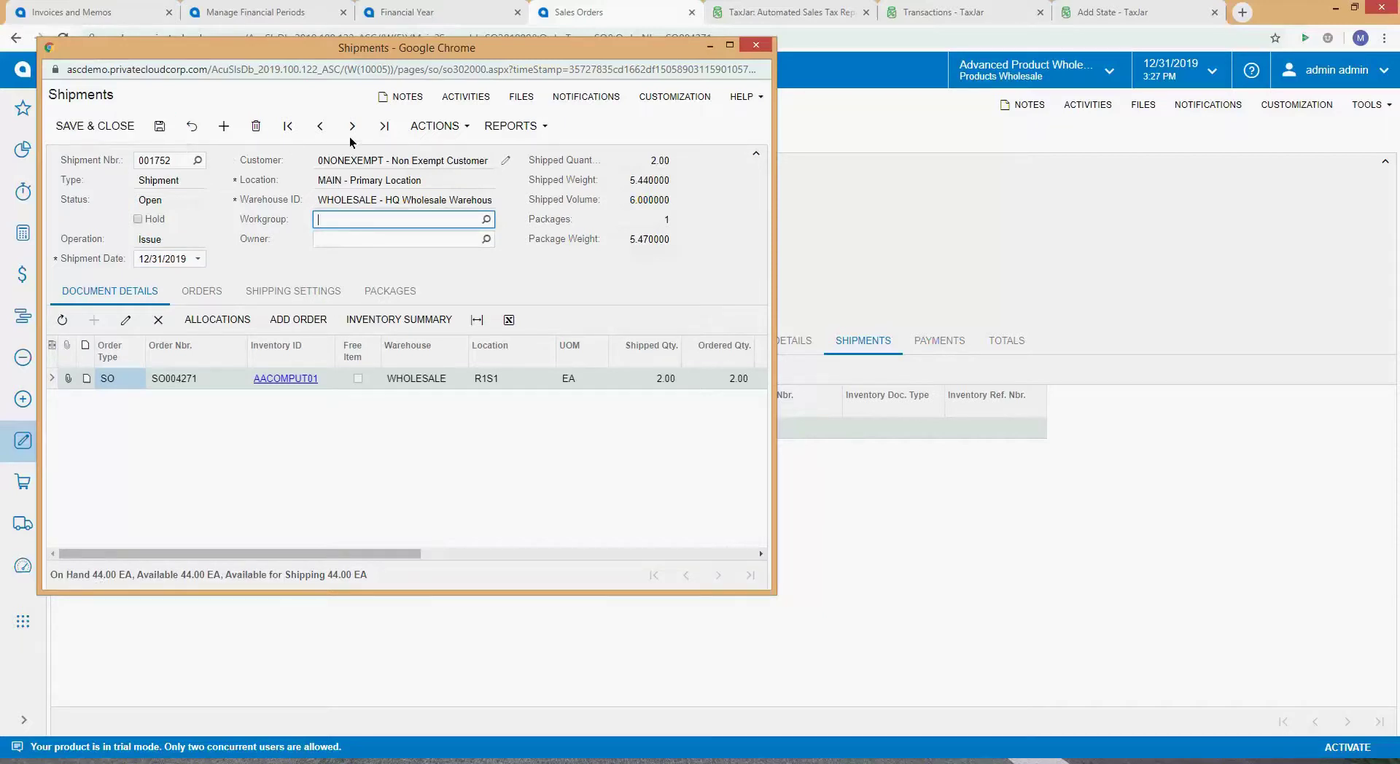
click(435, 125)
Step: Confirm shipment 001752 again, then run Prepare Invoice on it
click(466, 153)
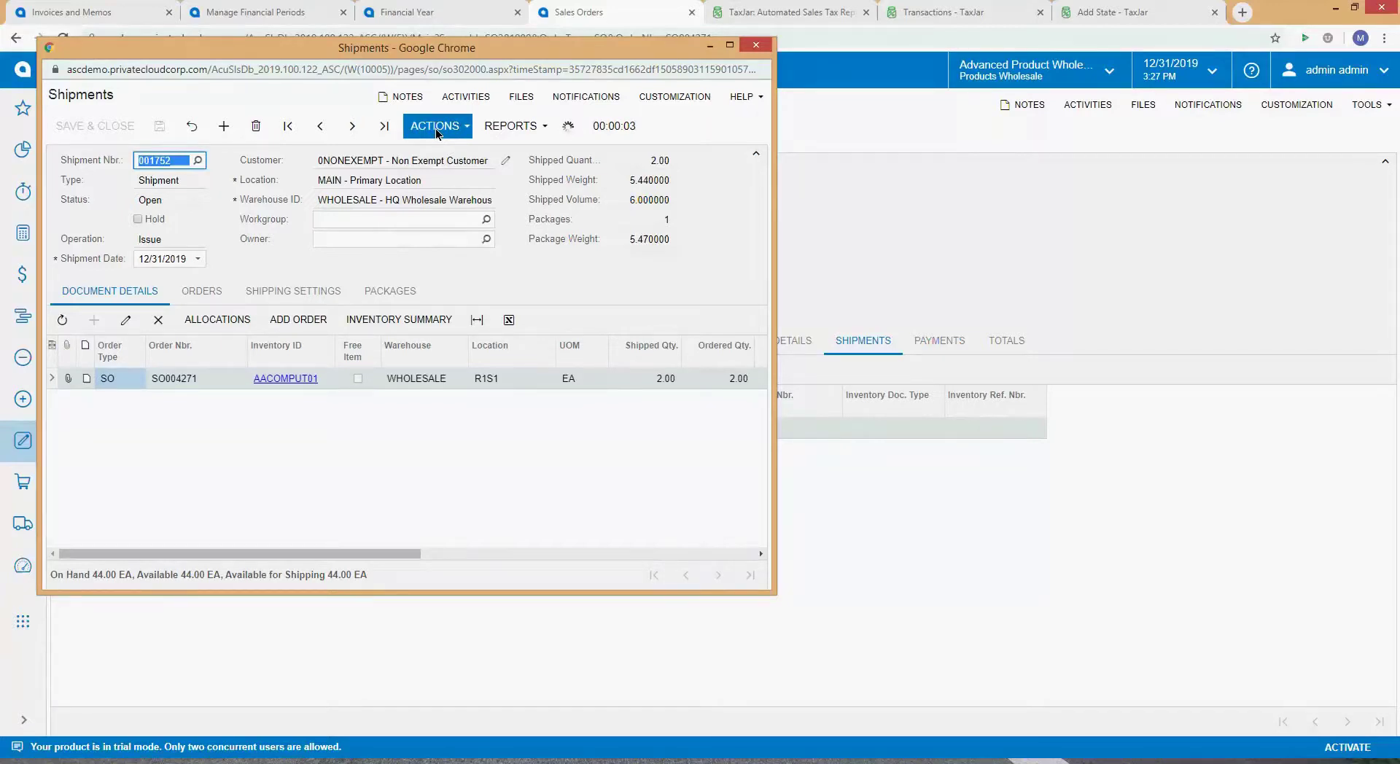
click(437, 131)
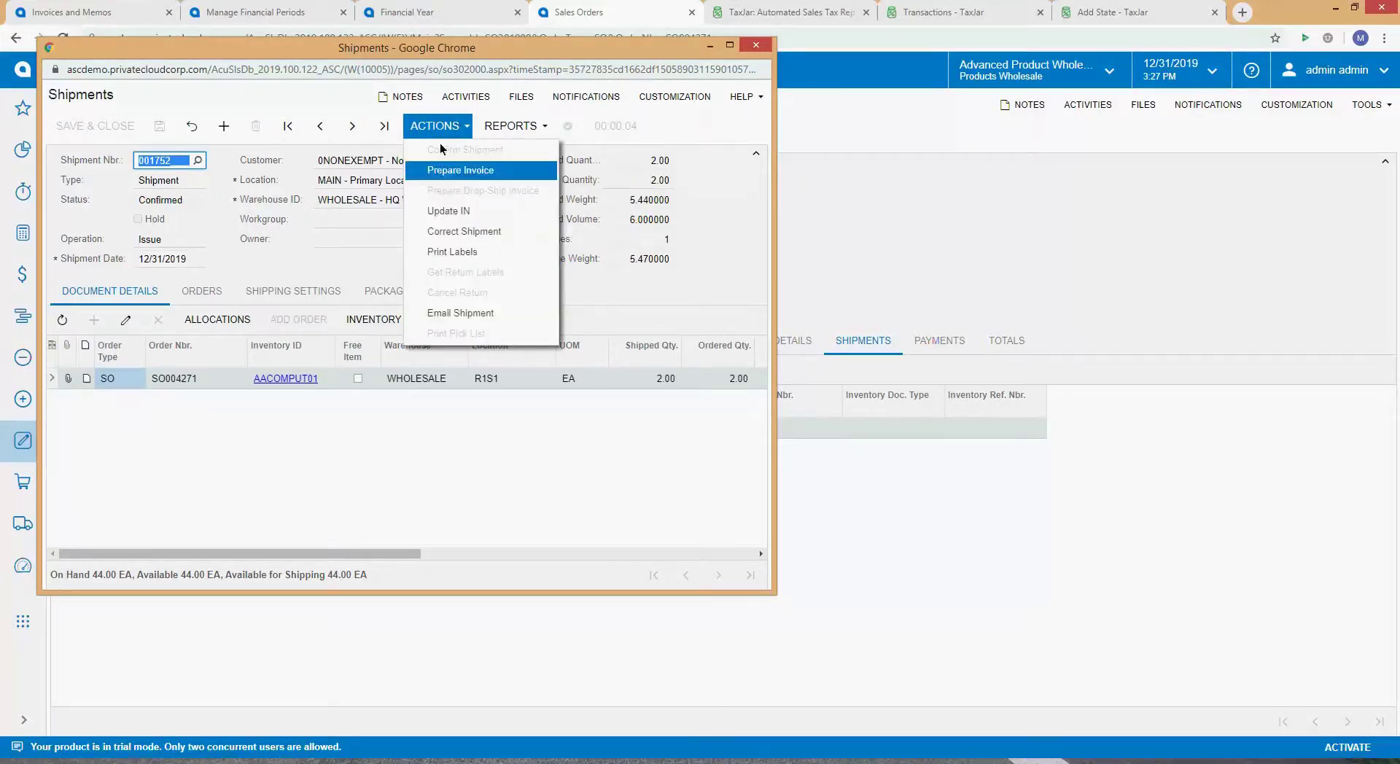
click(472, 232)
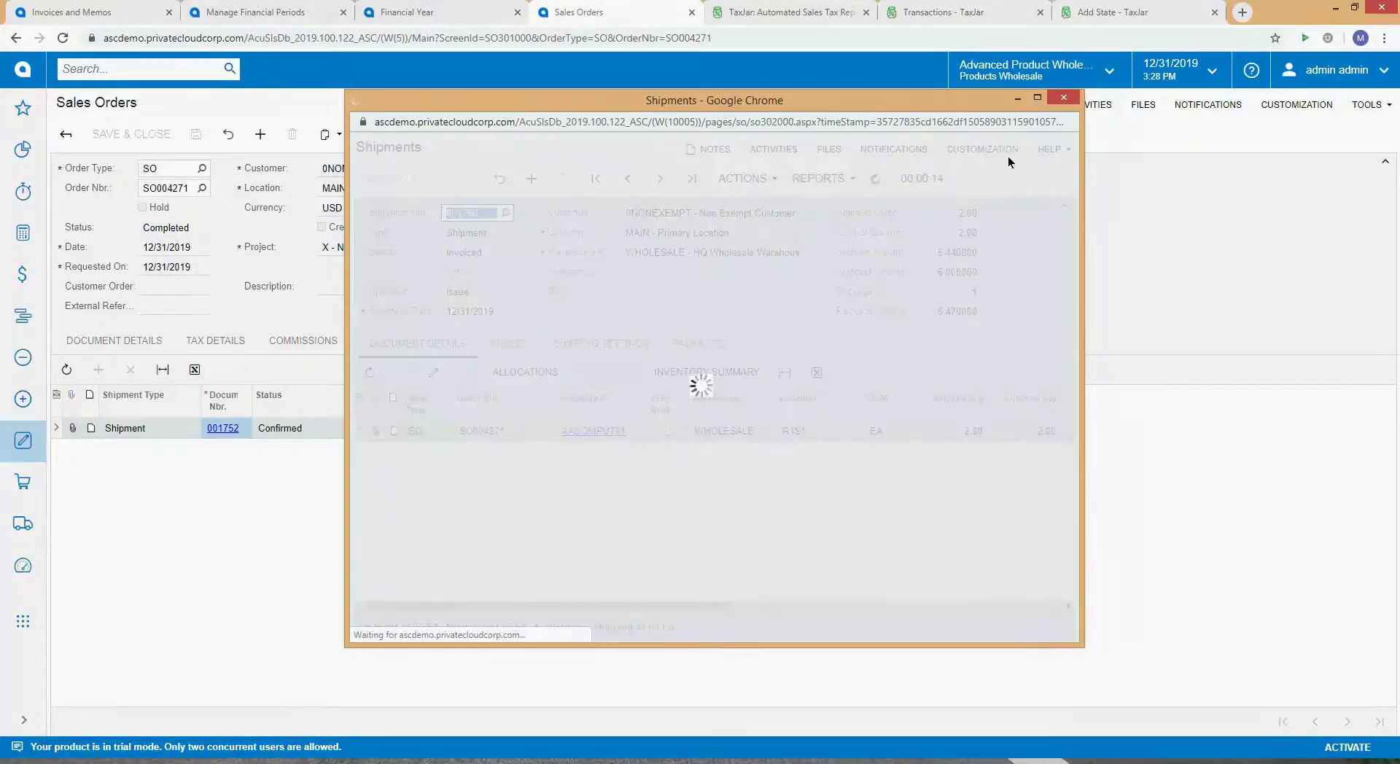
Step: Move and enlarge the invoice AR005789 window, then switch to TaxJar transactions
click(1037, 98)
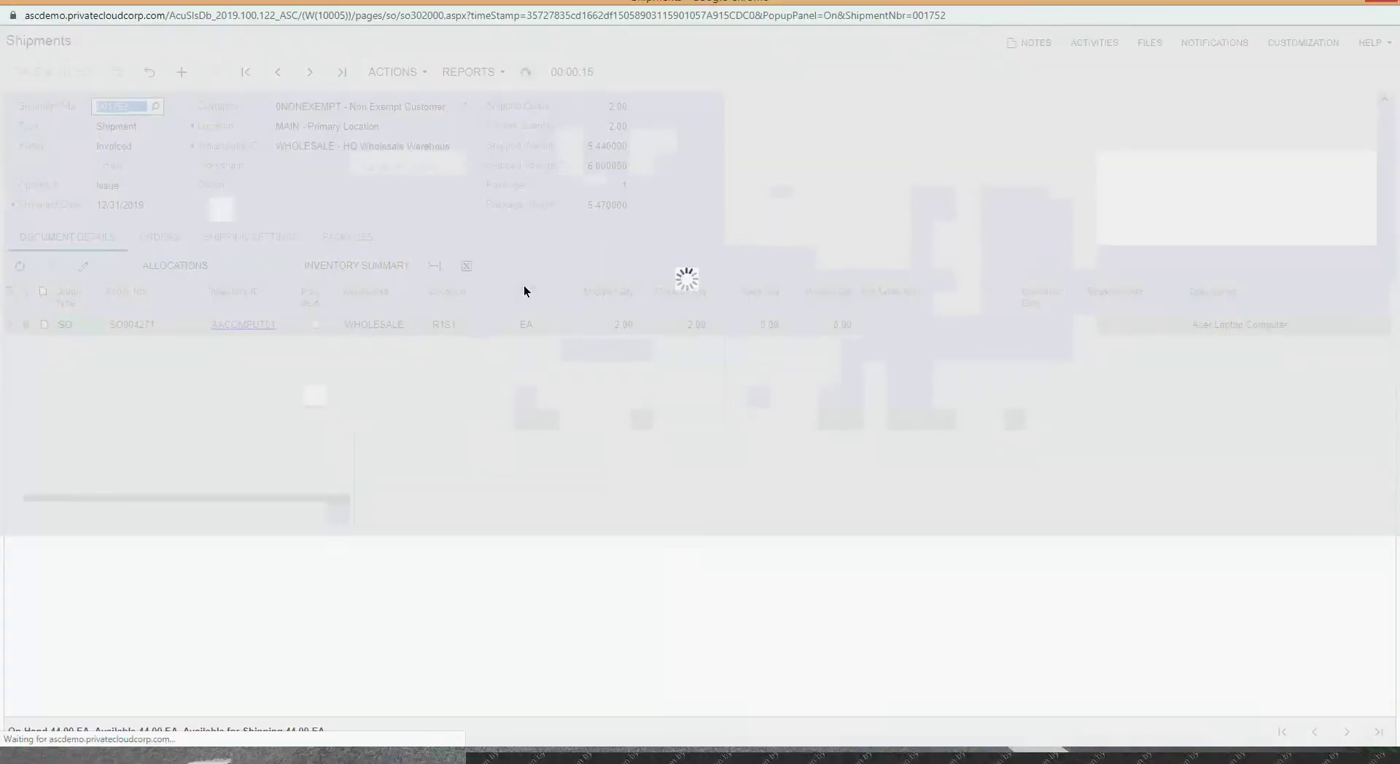
double_click(847, 3)
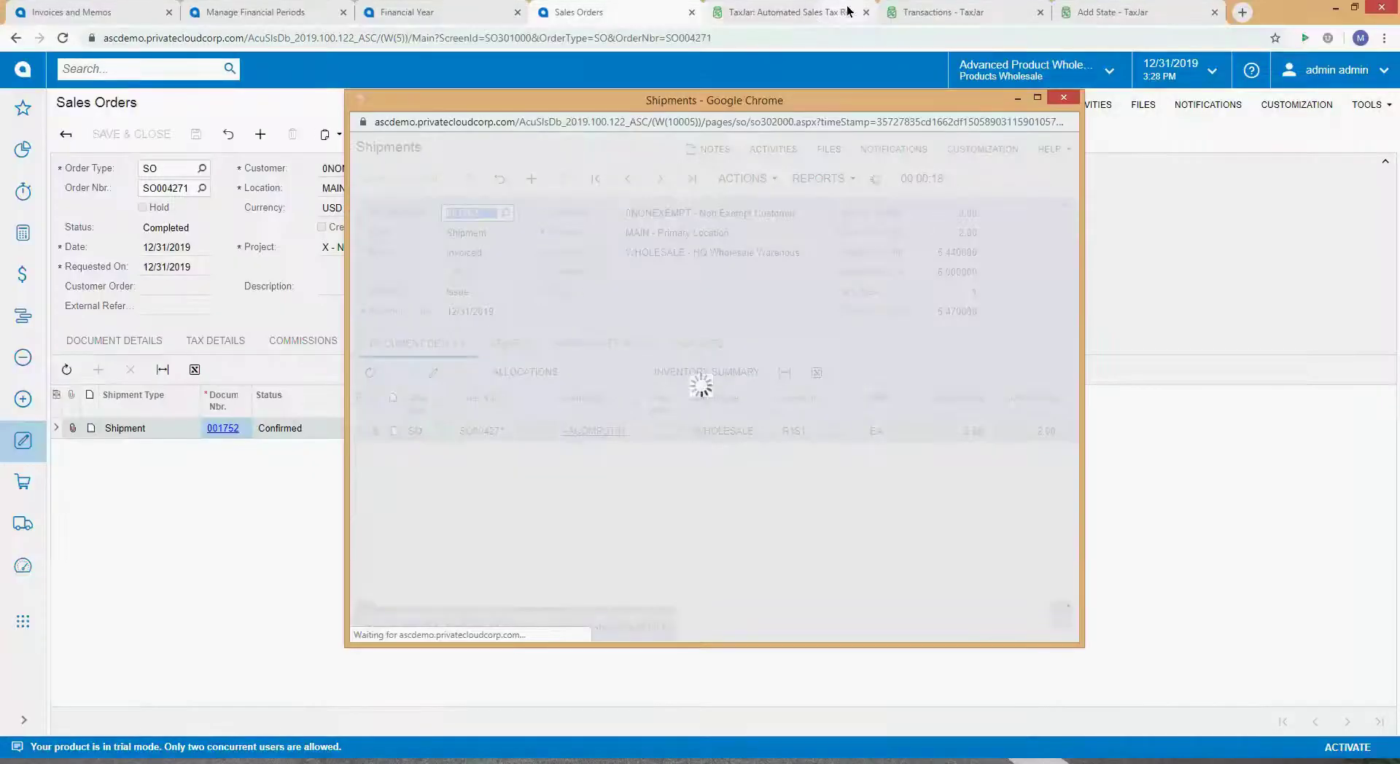
drag(773, 103, 451, 29)
drag(424, 560, 417, 739)
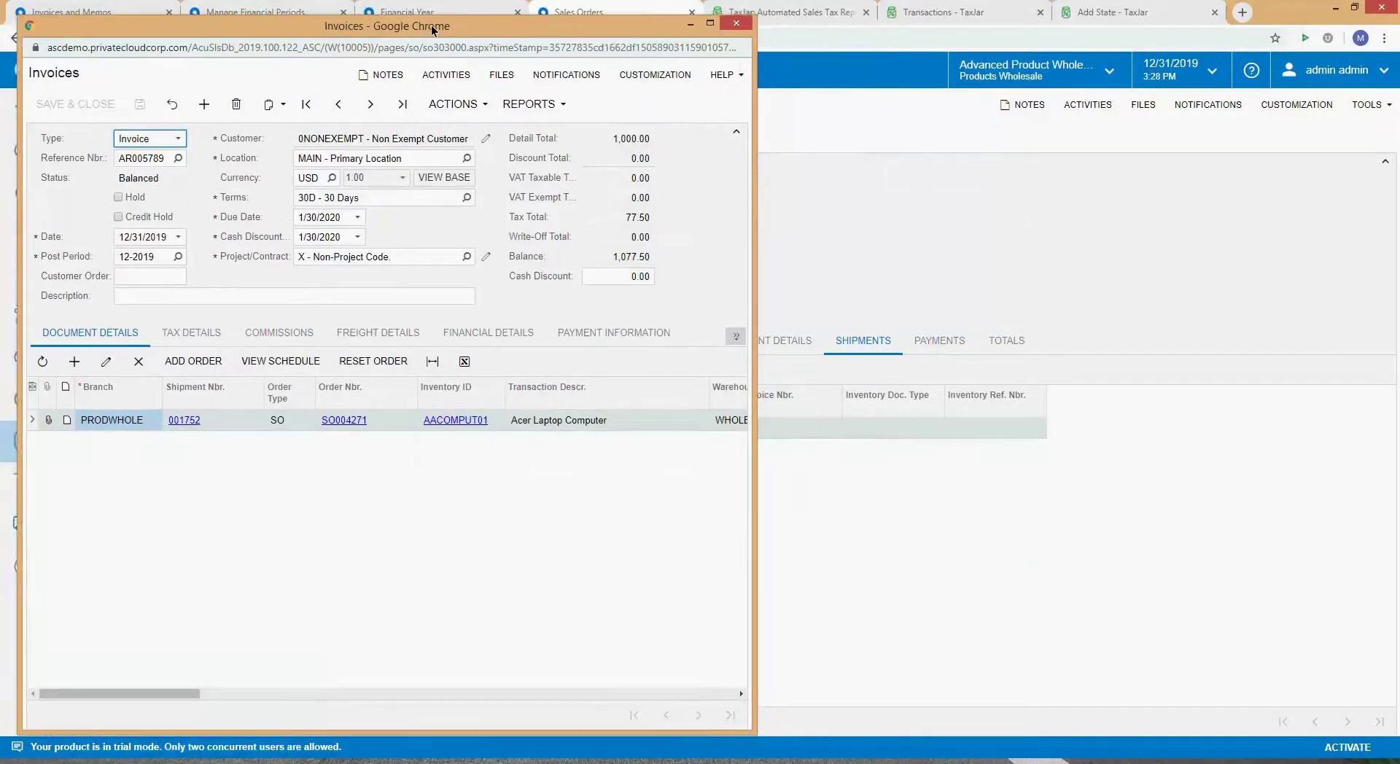
drag(430, 25, 420, 26)
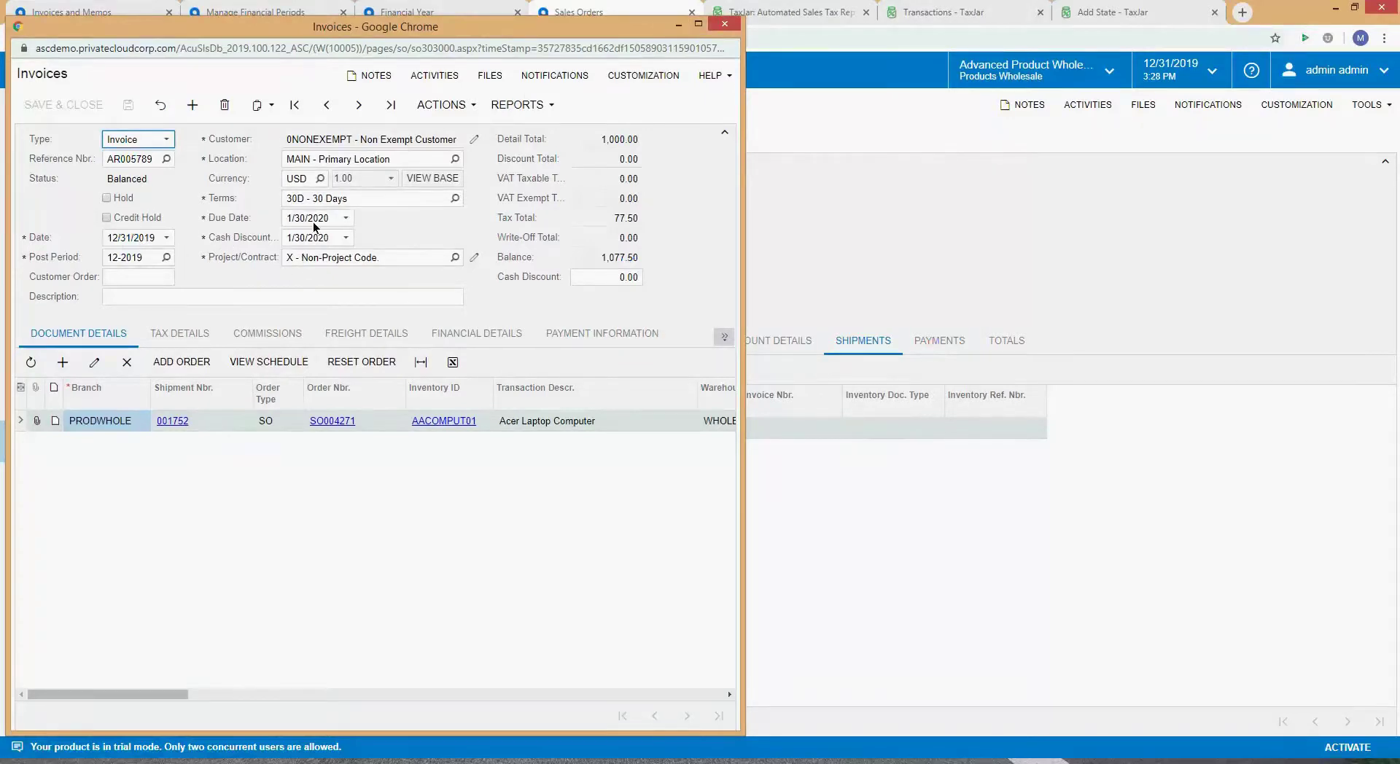
click(977, 13)
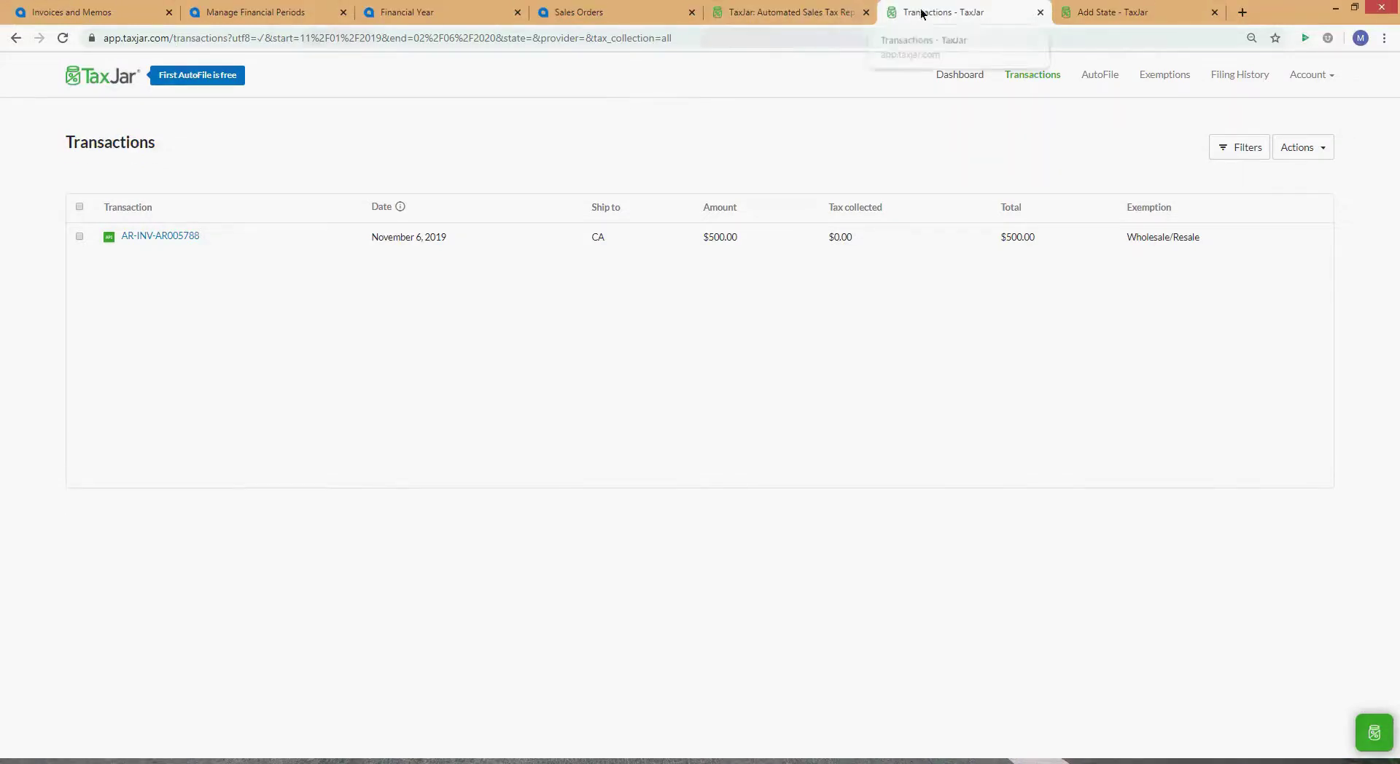
Step: Detach TaxJar Transactions into a full-height side window and bring invoice AR005789 forward
drag(923, 13, 1091, 24)
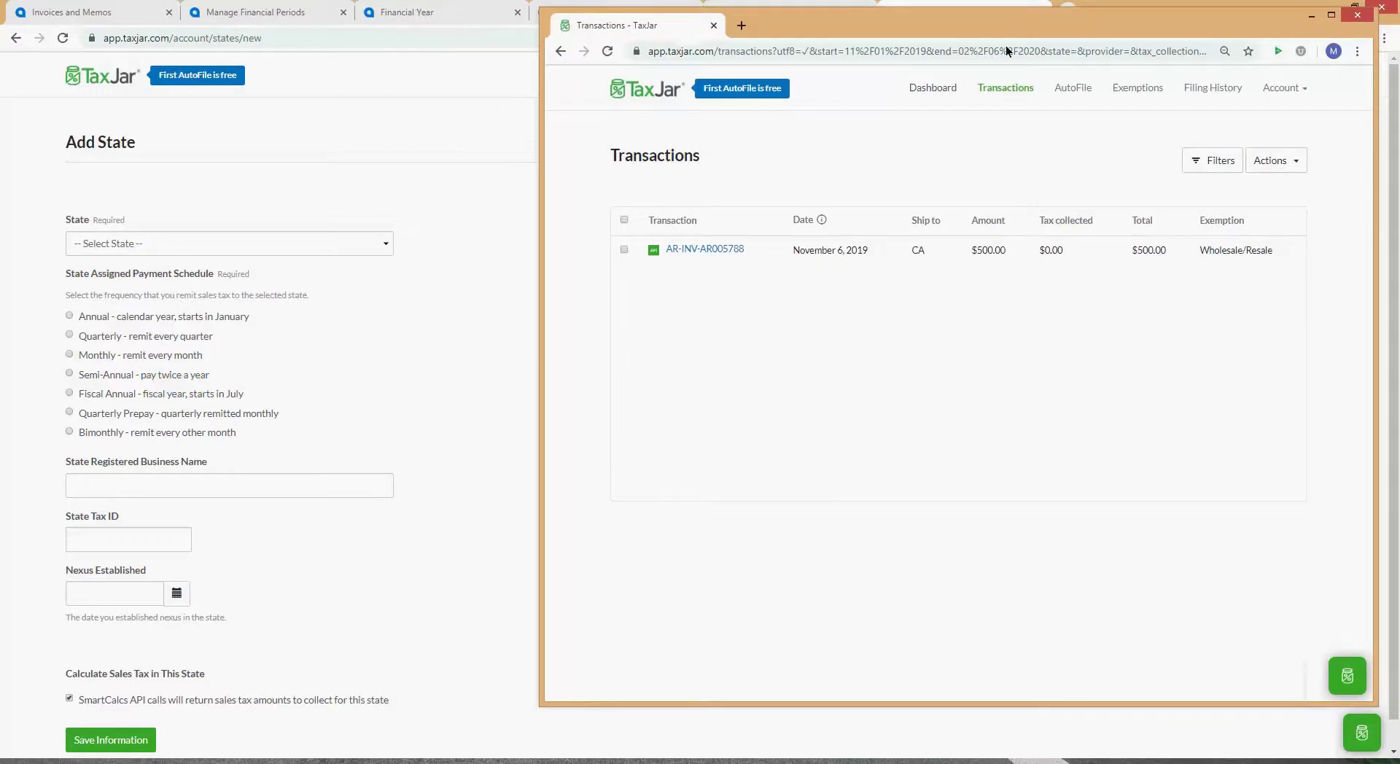
drag(544, 348, 655, 386)
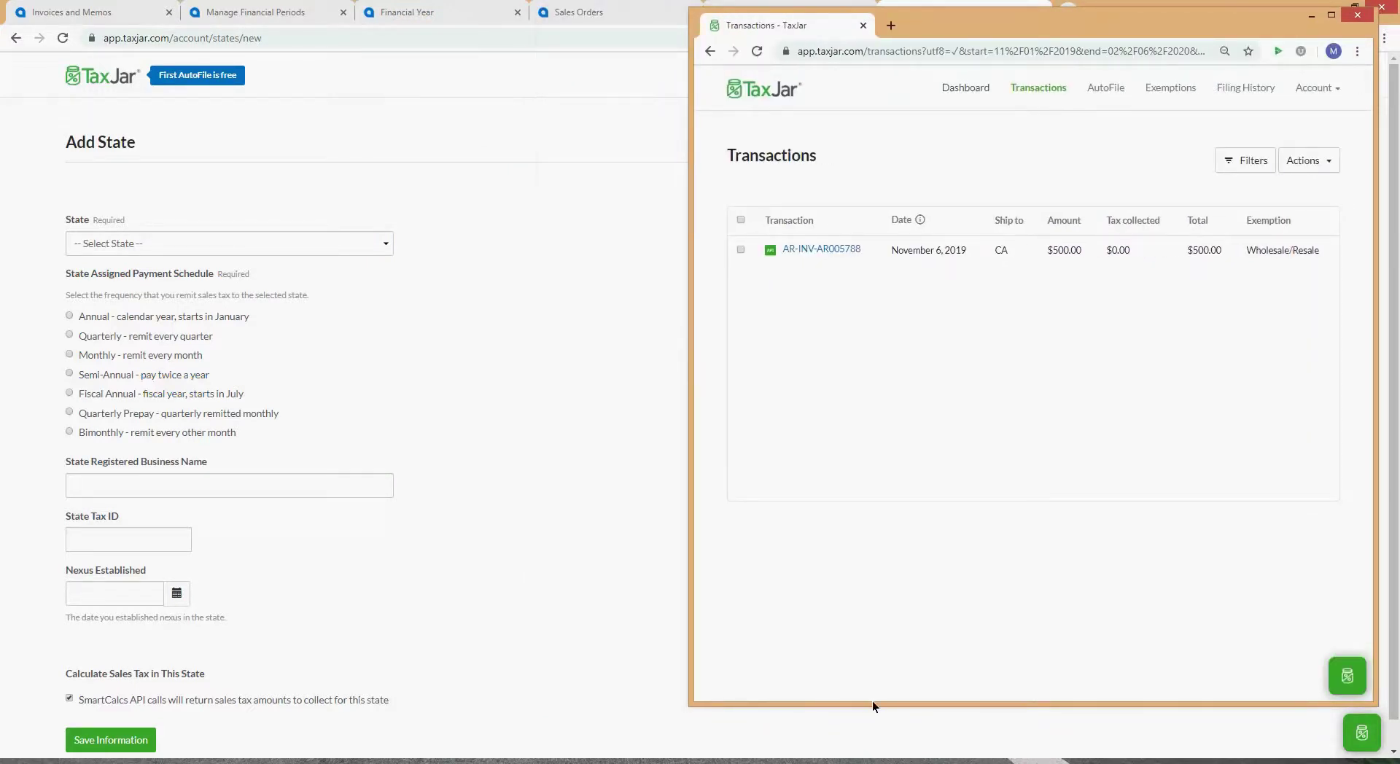
drag(872, 702, 872, 763)
click(151, 729)
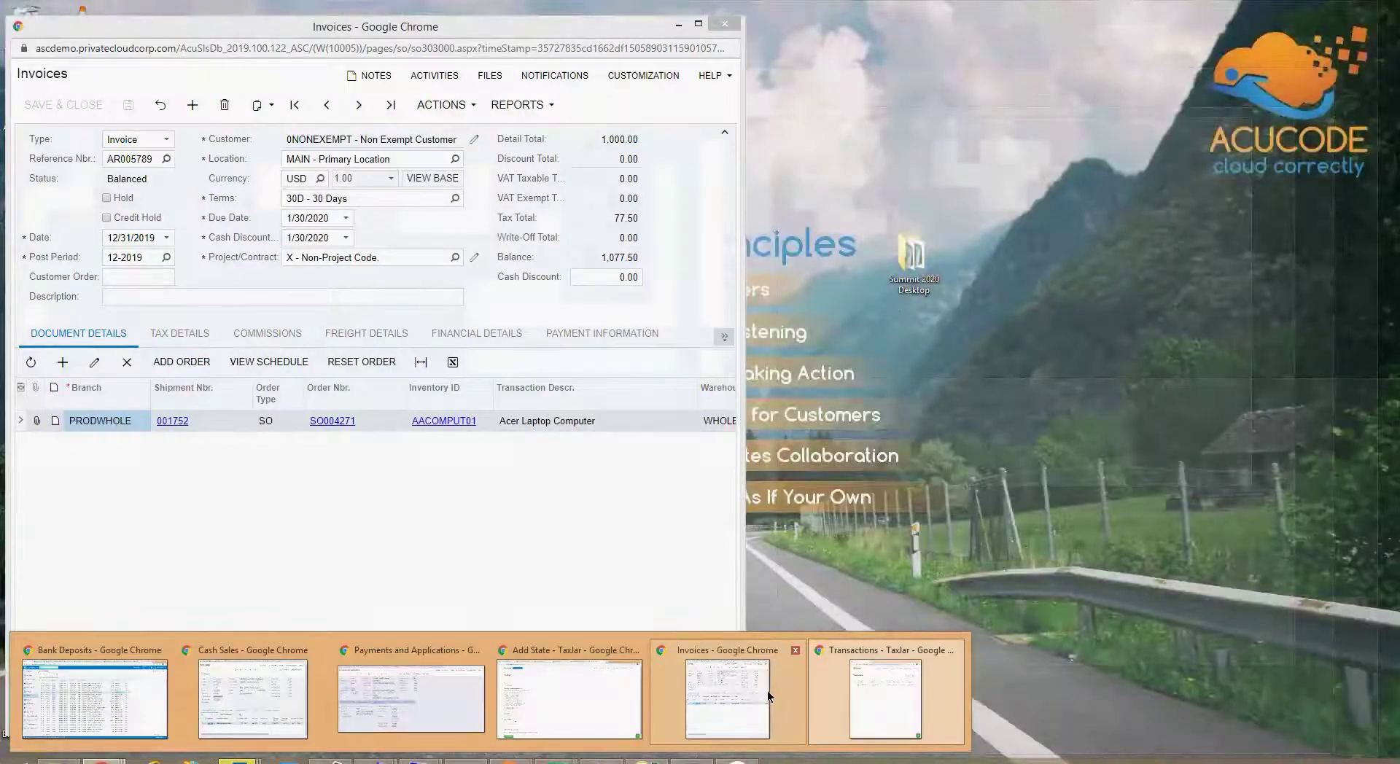
click(767, 690)
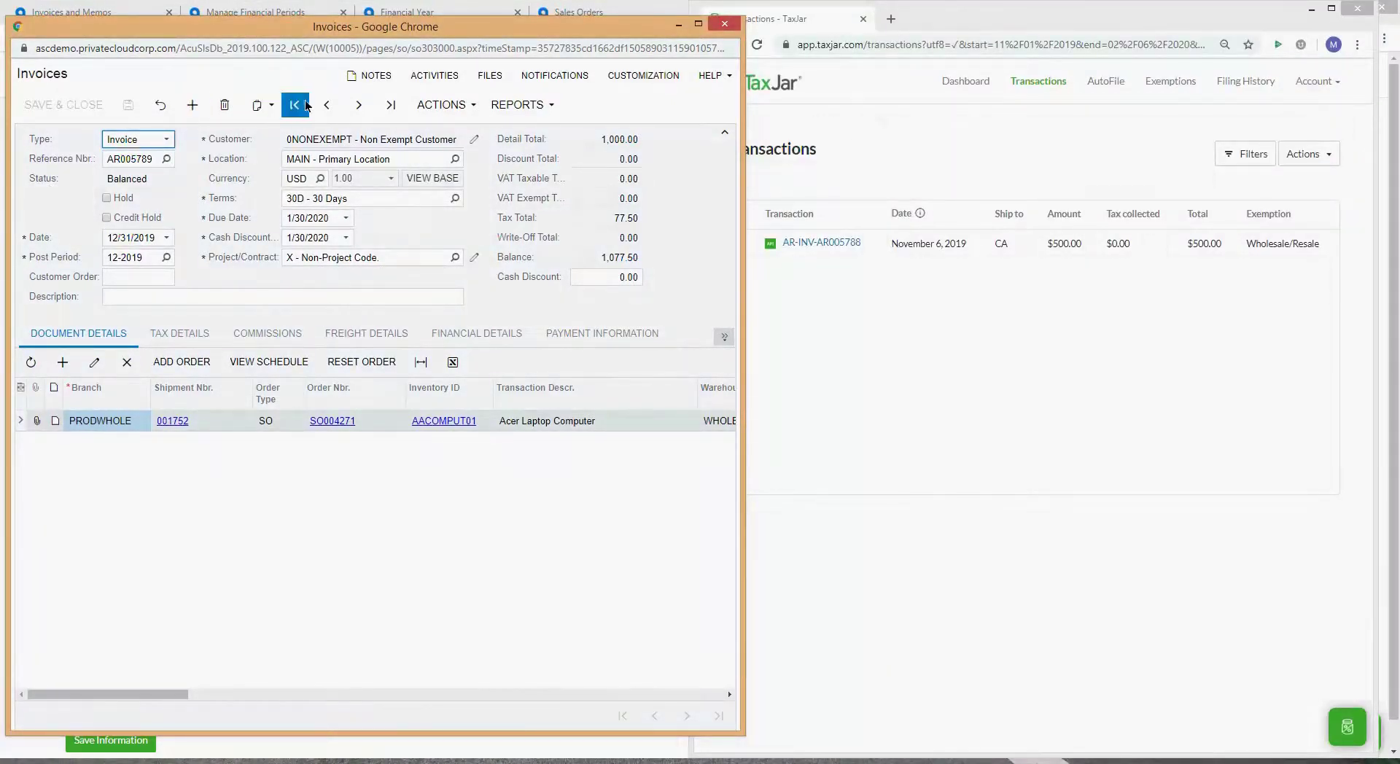
Step: Release invoice AR005789 and bring the TaxJar transactions window to the front
click(445, 106)
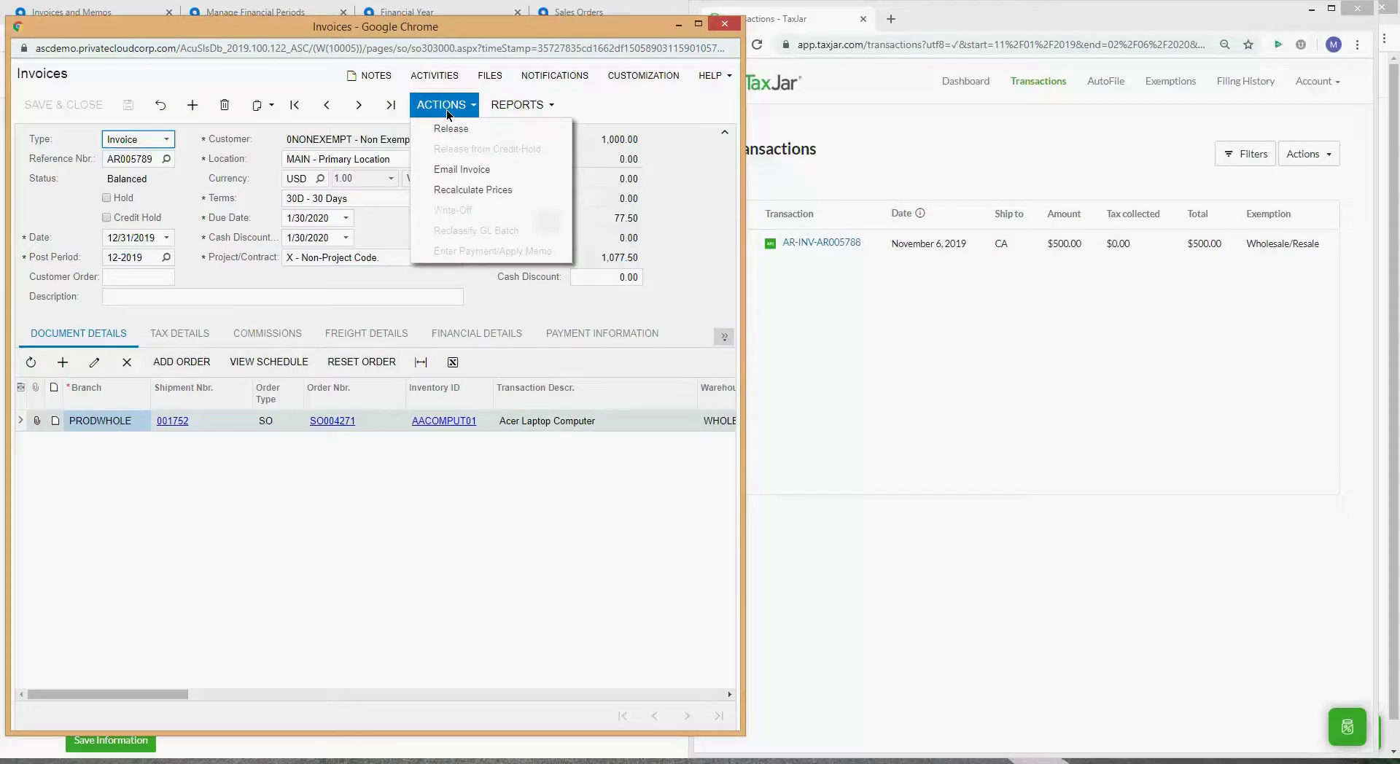
click(453, 131)
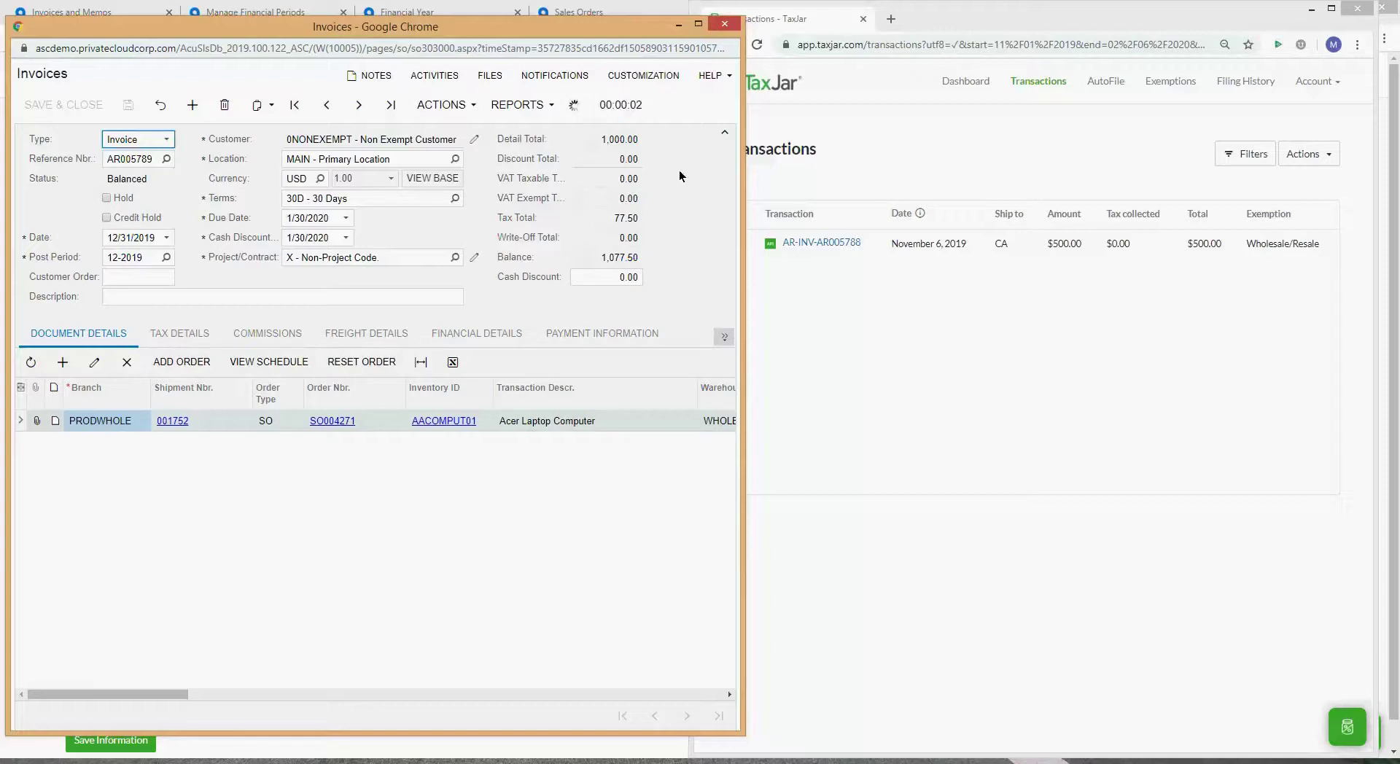
click(917, 156)
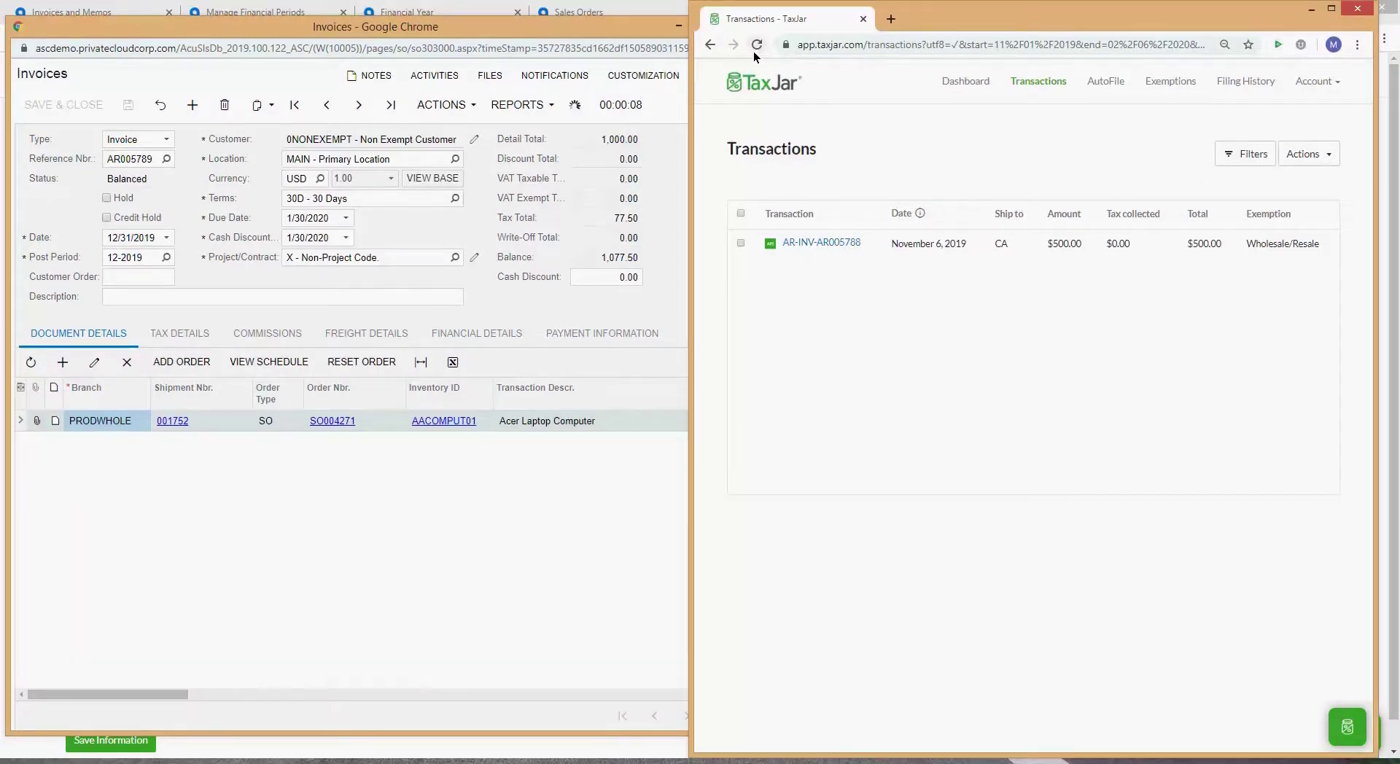
Step: Reload the TaxJar transactions list and view the invoice's Applications section
click(756, 46)
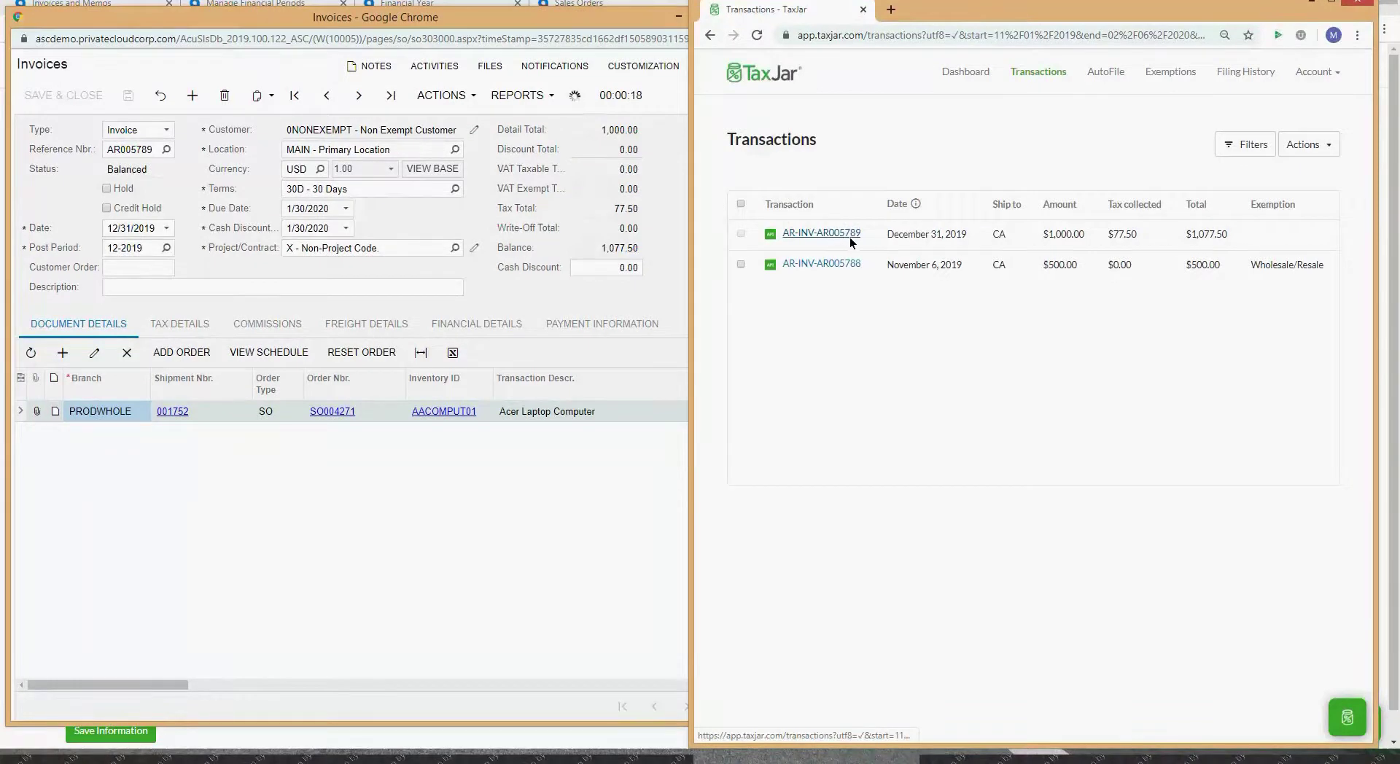
click(124, 160)
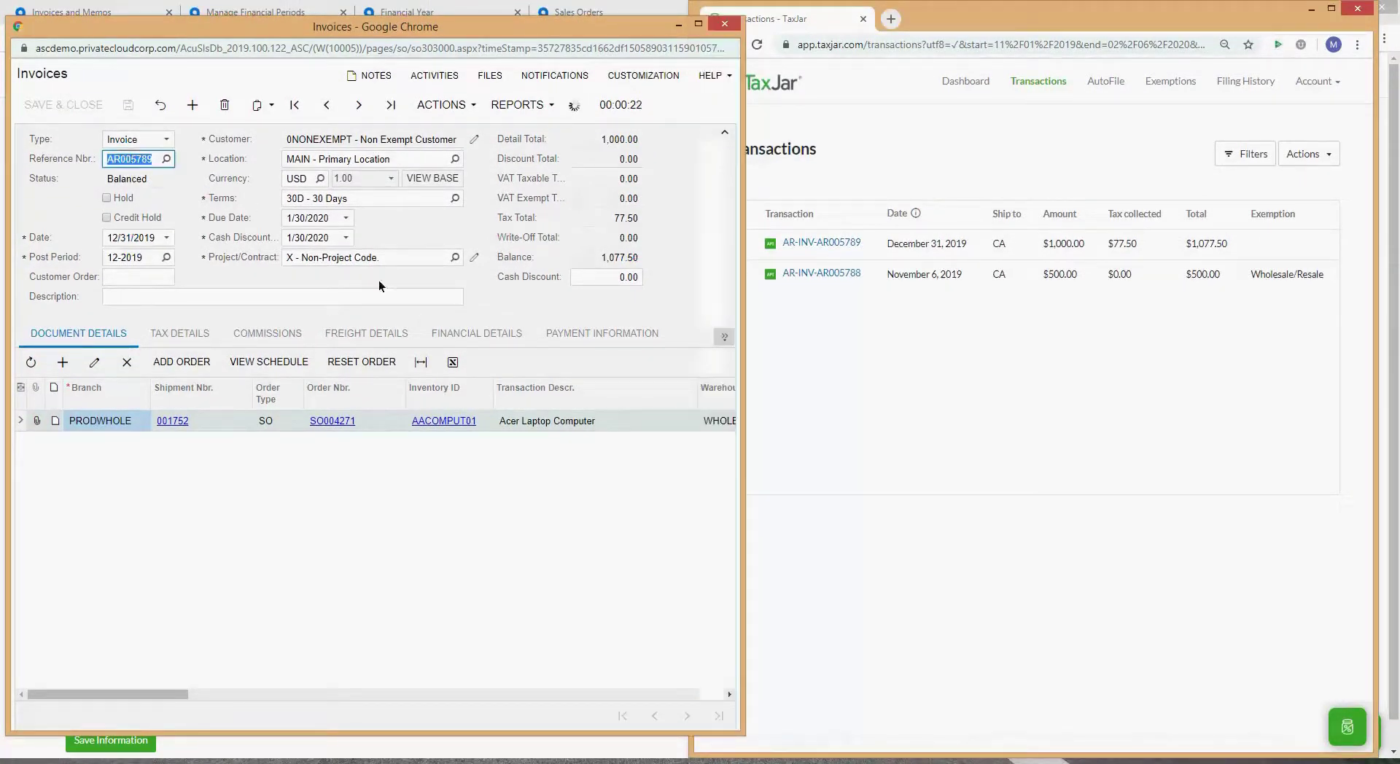
click(724, 337)
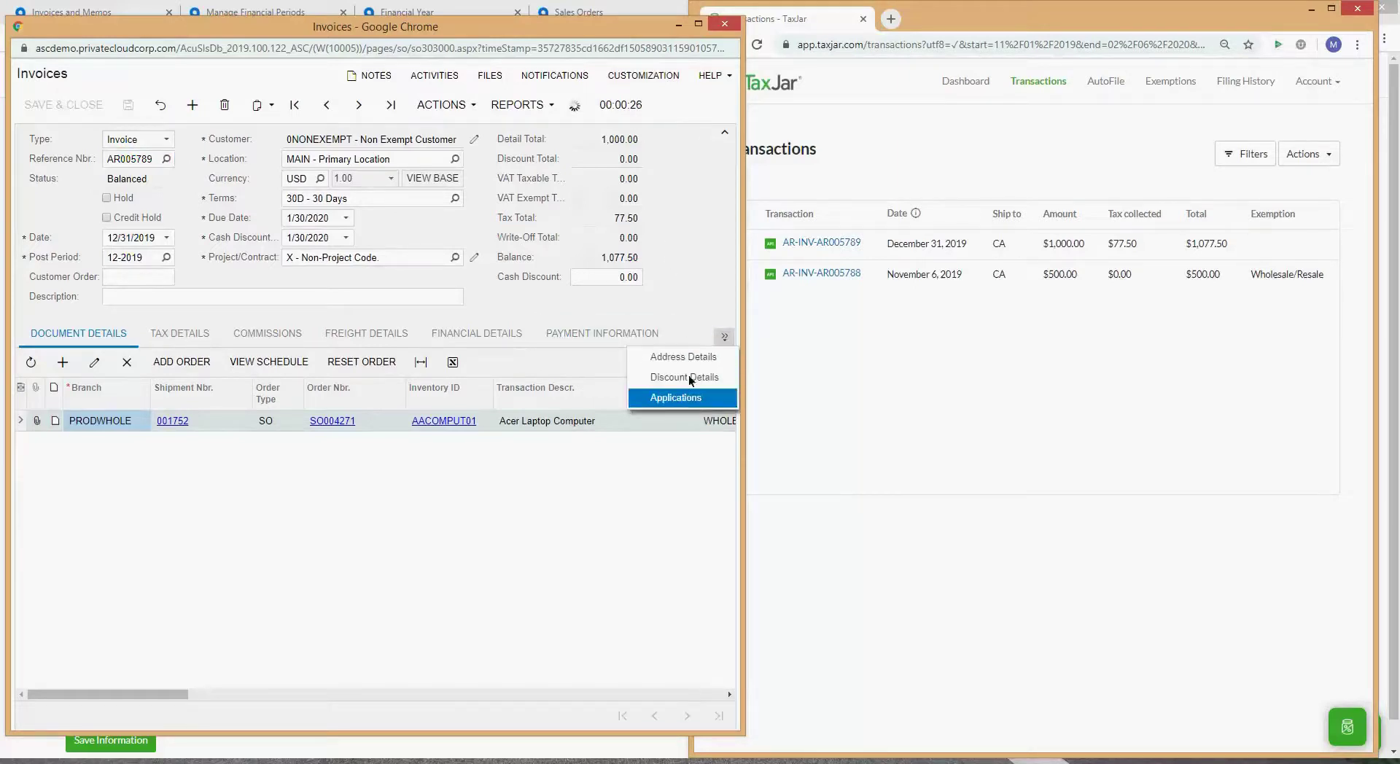
click(683, 398)
Step: Review the invoice's Financial Details and Payment Information, then open TaxJar transaction AR-INV-AR005789
click(477, 334)
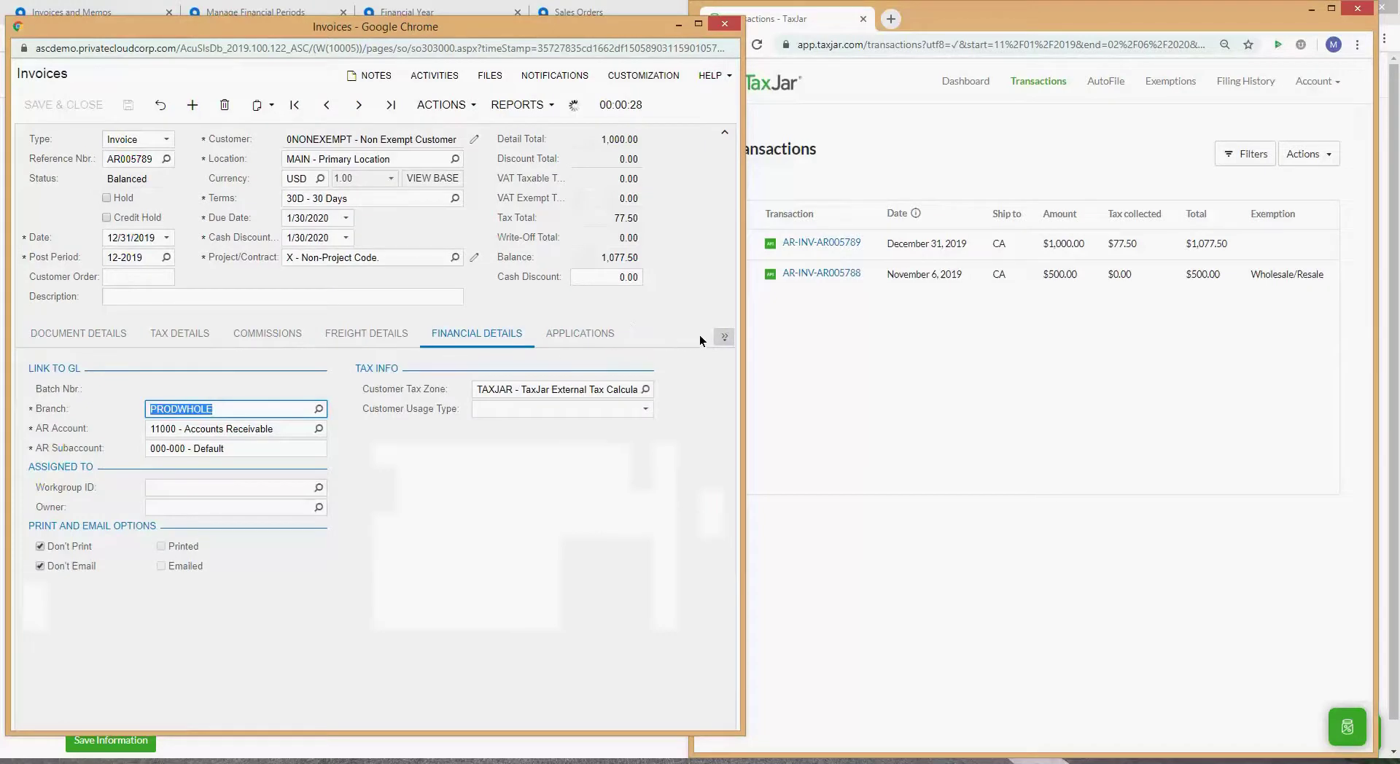
click(723, 336)
click(680, 357)
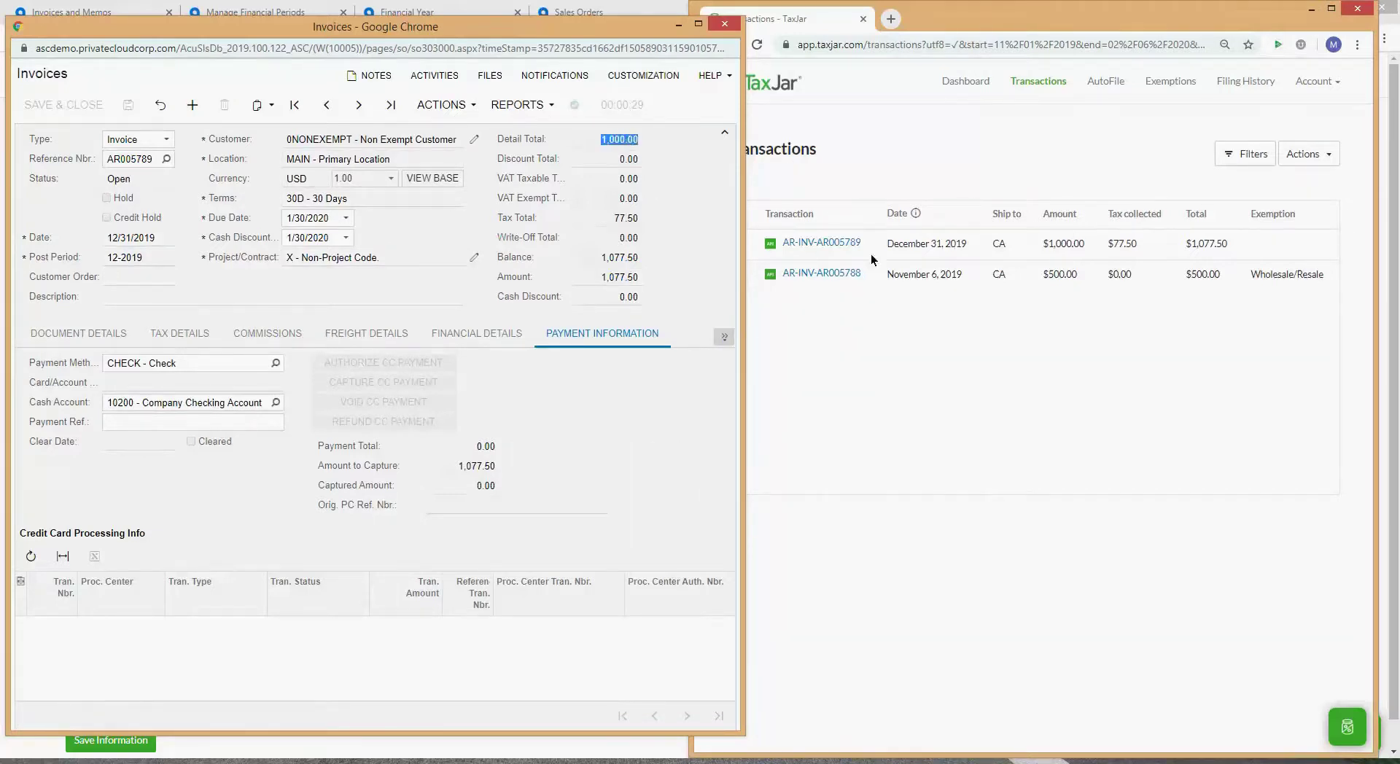
click(798, 239)
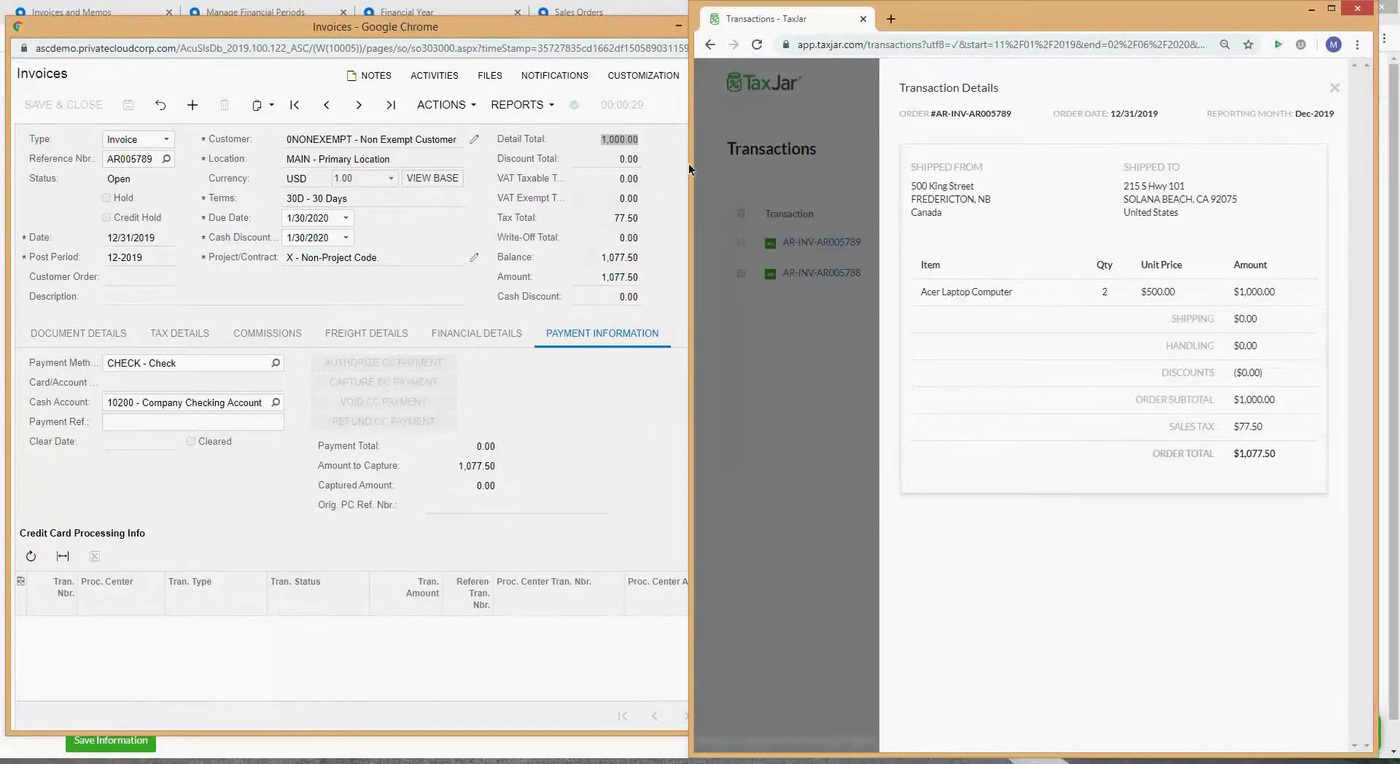
Step: Compare TaxJar's $77.50 sales tax with the invoice's 77.50 Tax Total and list its tax details
click(605, 154)
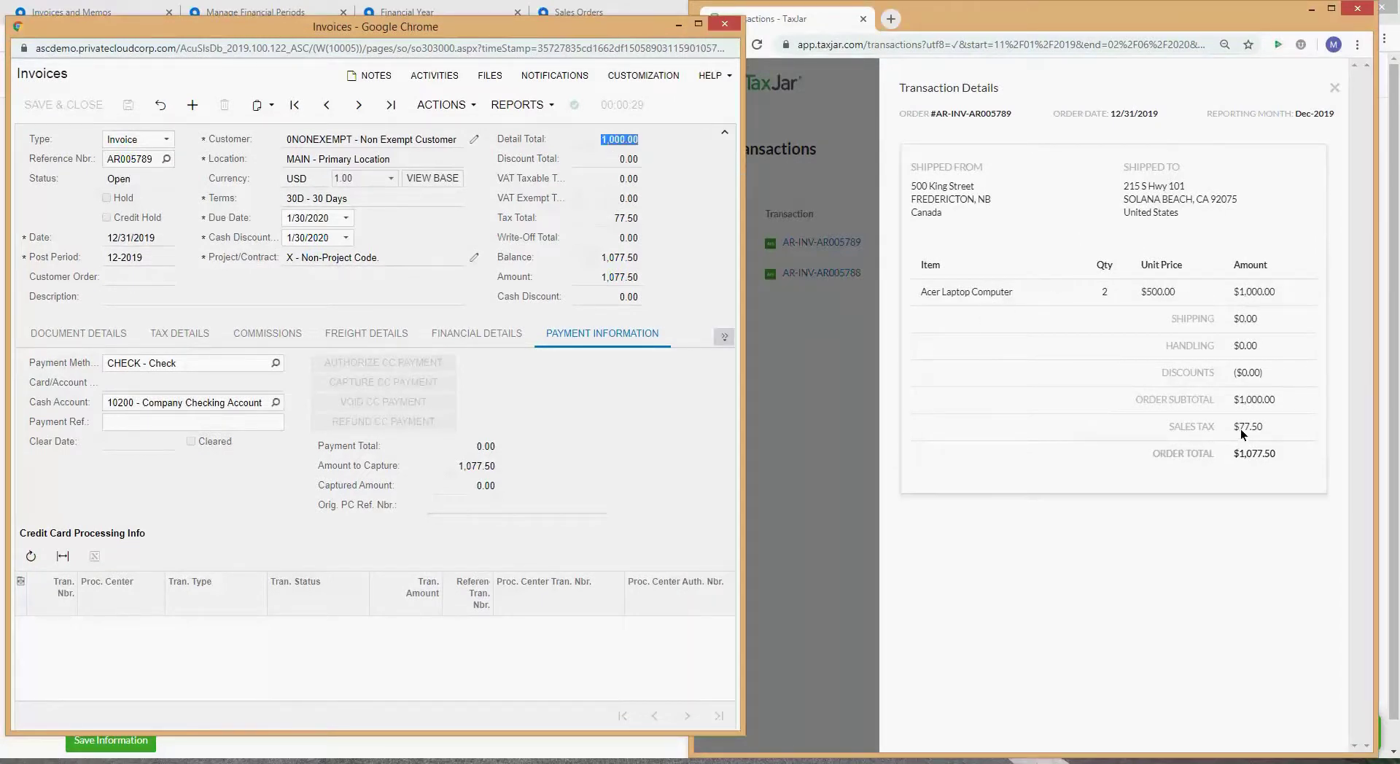
drag(1263, 427, 1252, 432)
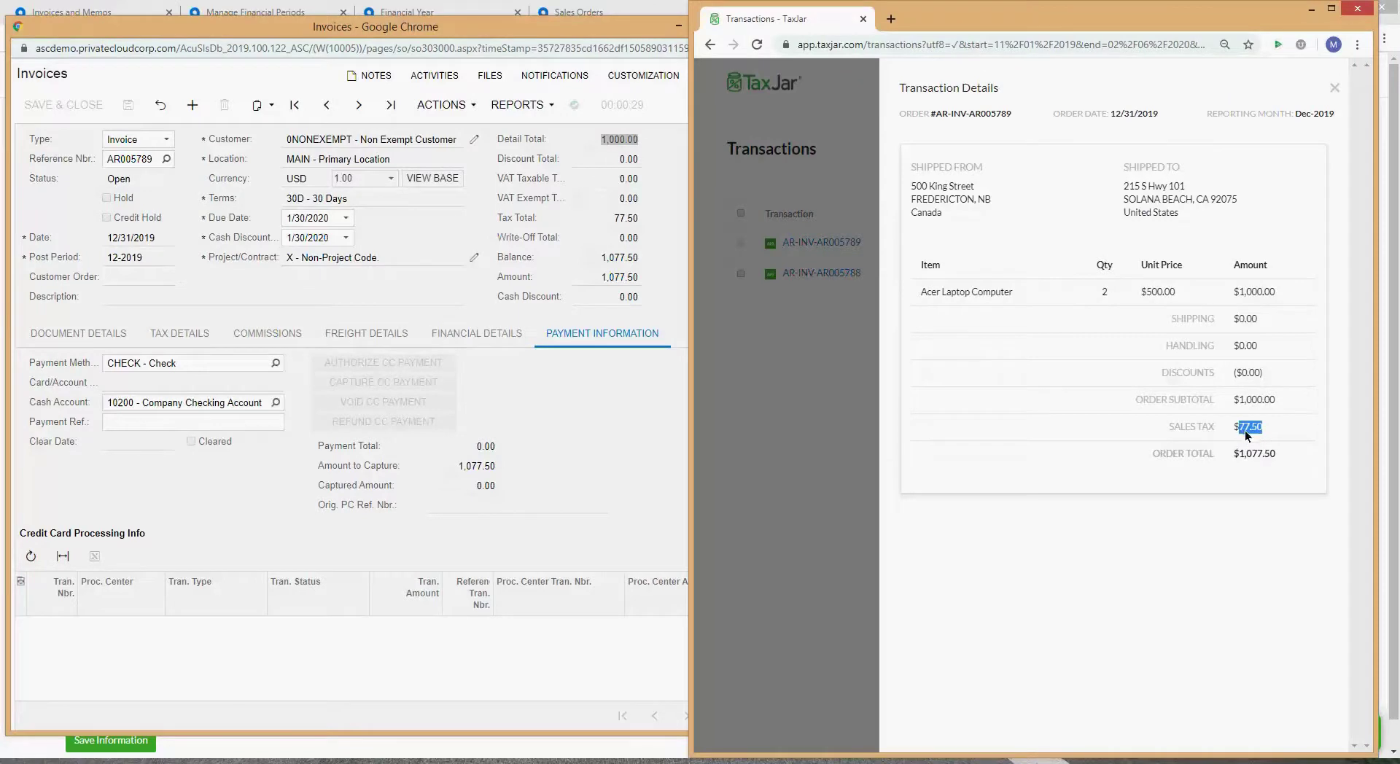
click(639, 232)
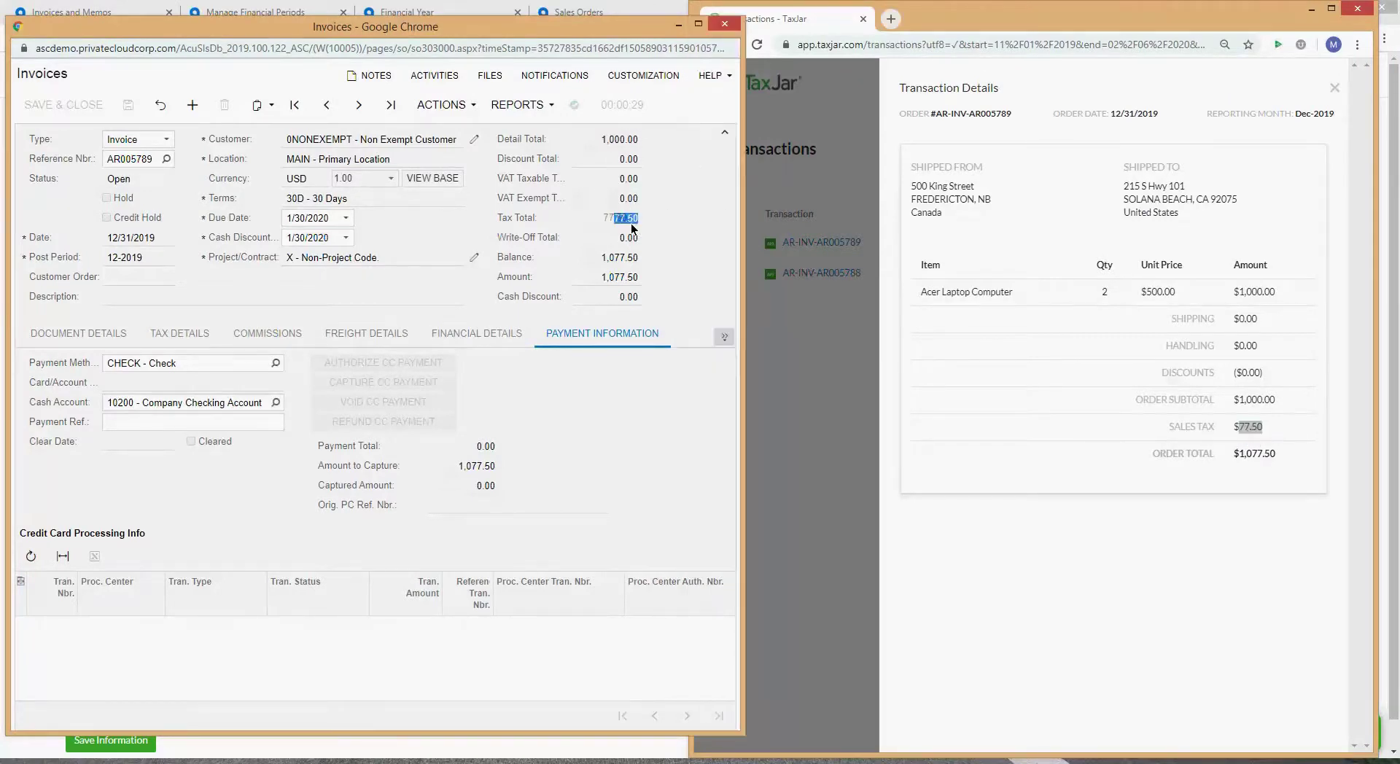
double_click(626, 219)
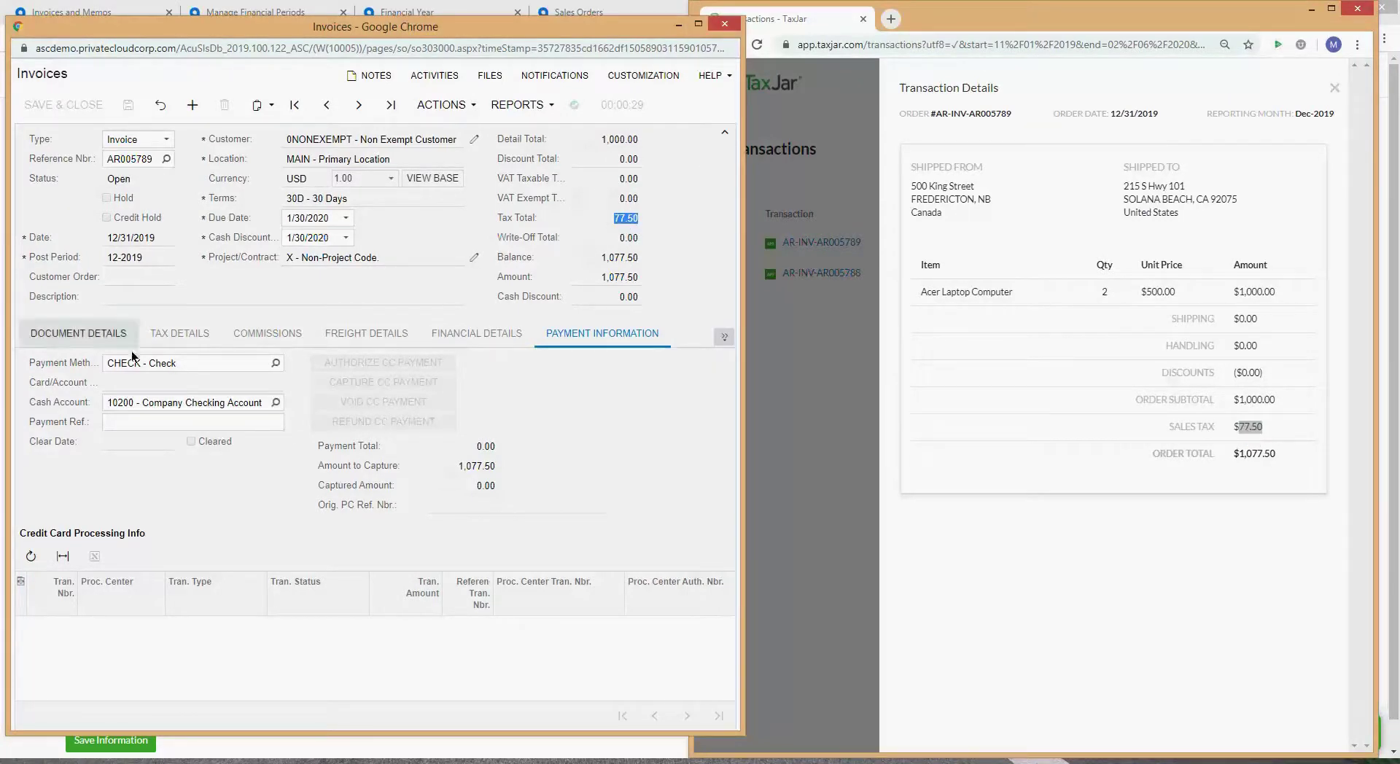
click(185, 334)
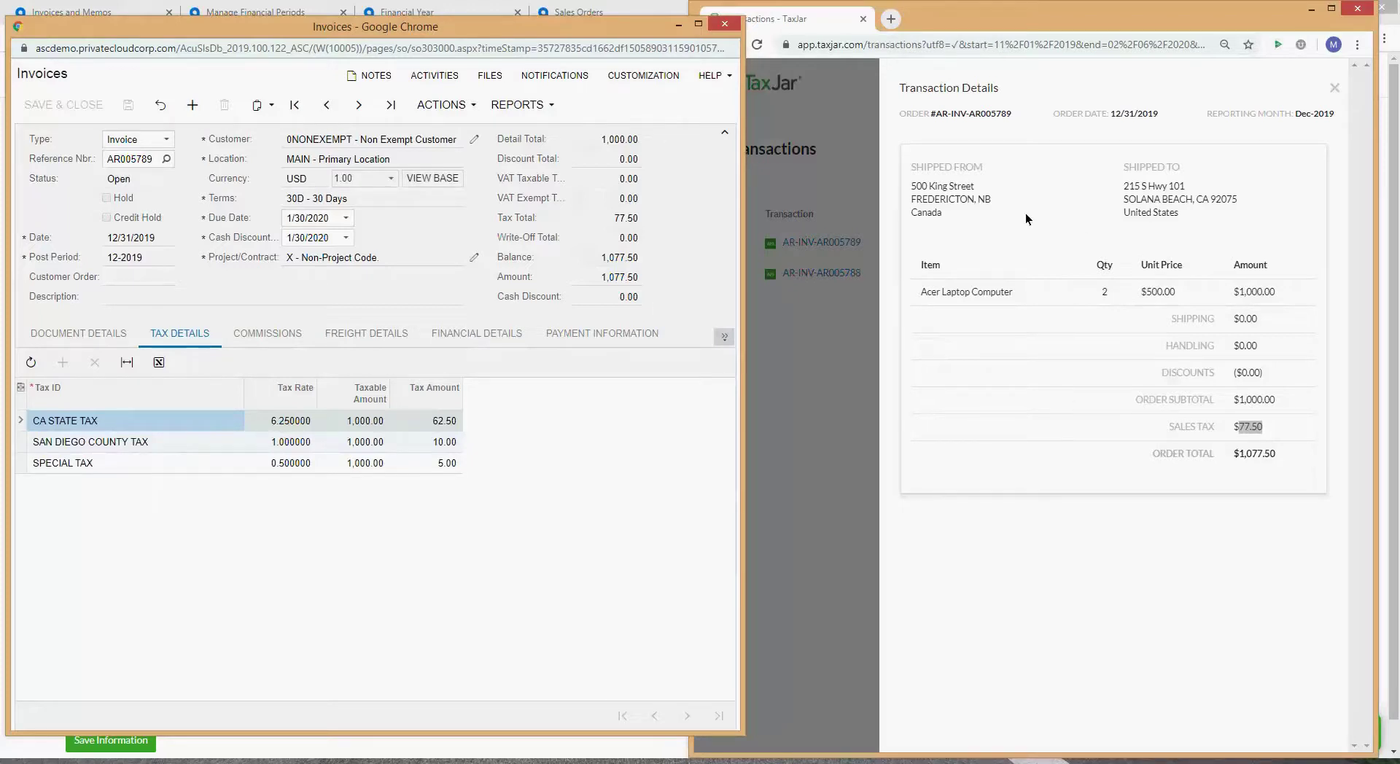
Step: Dismiss the transaction details and scroll the TaxJar Dashboard's filing states down to California
click(864, 117)
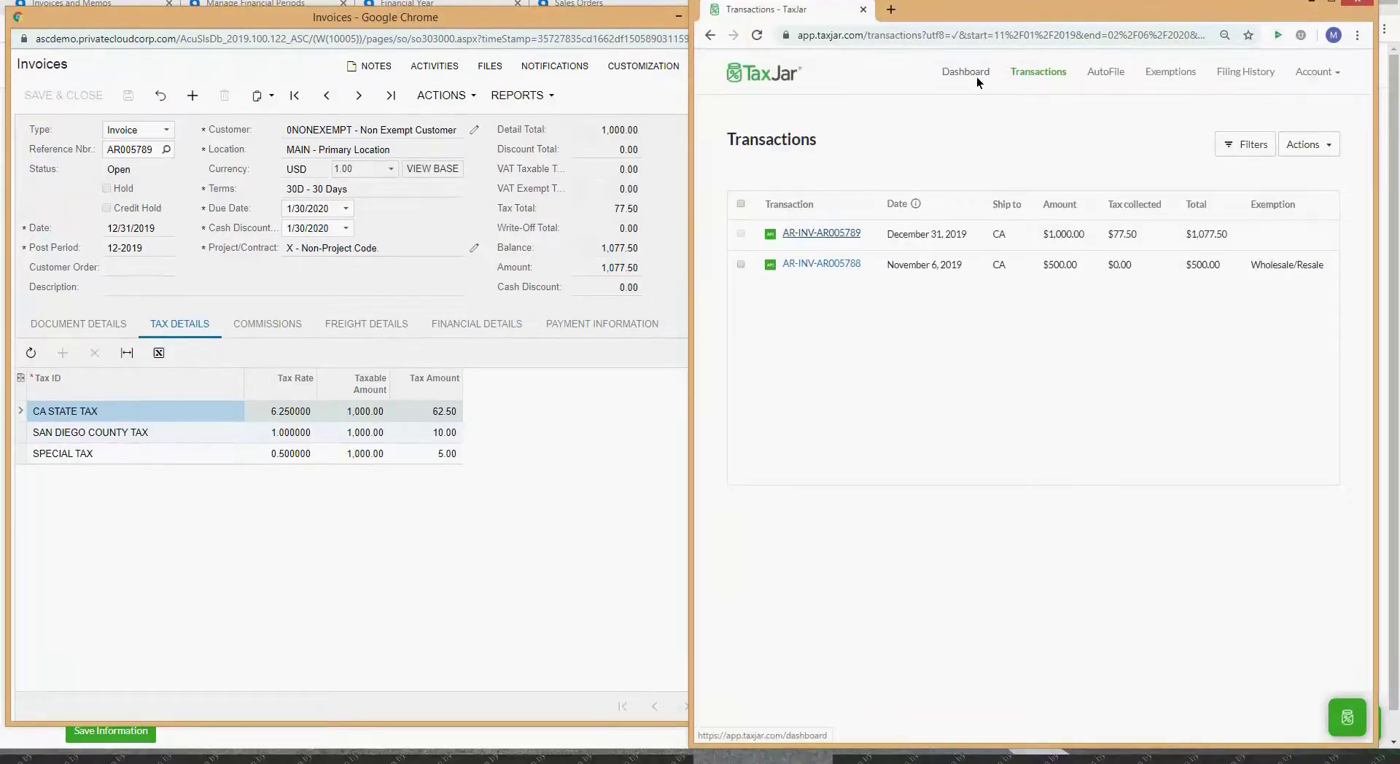
click(966, 72)
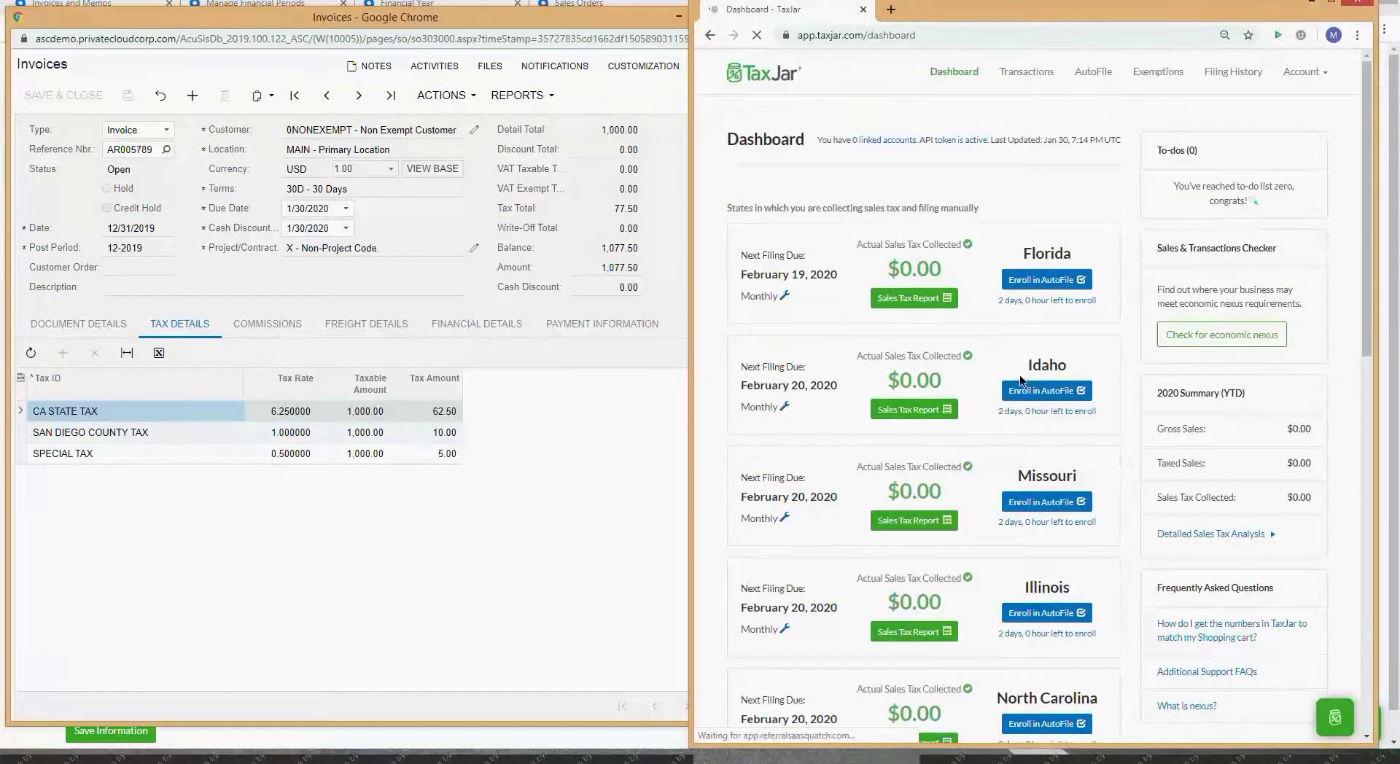
scroll(1082, 337, down, 9)
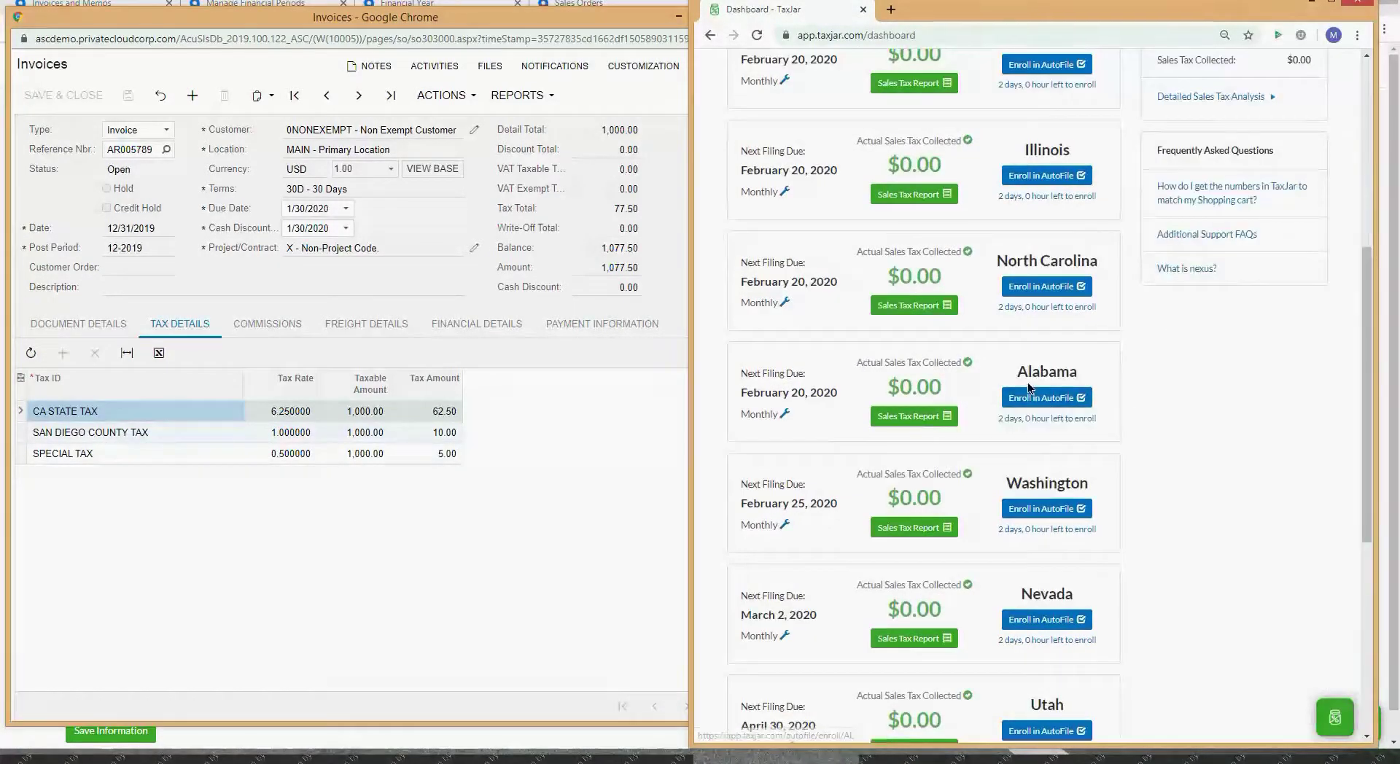
scroll(1072, 456, up, 4)
scroll(1070, 450, down, 6)
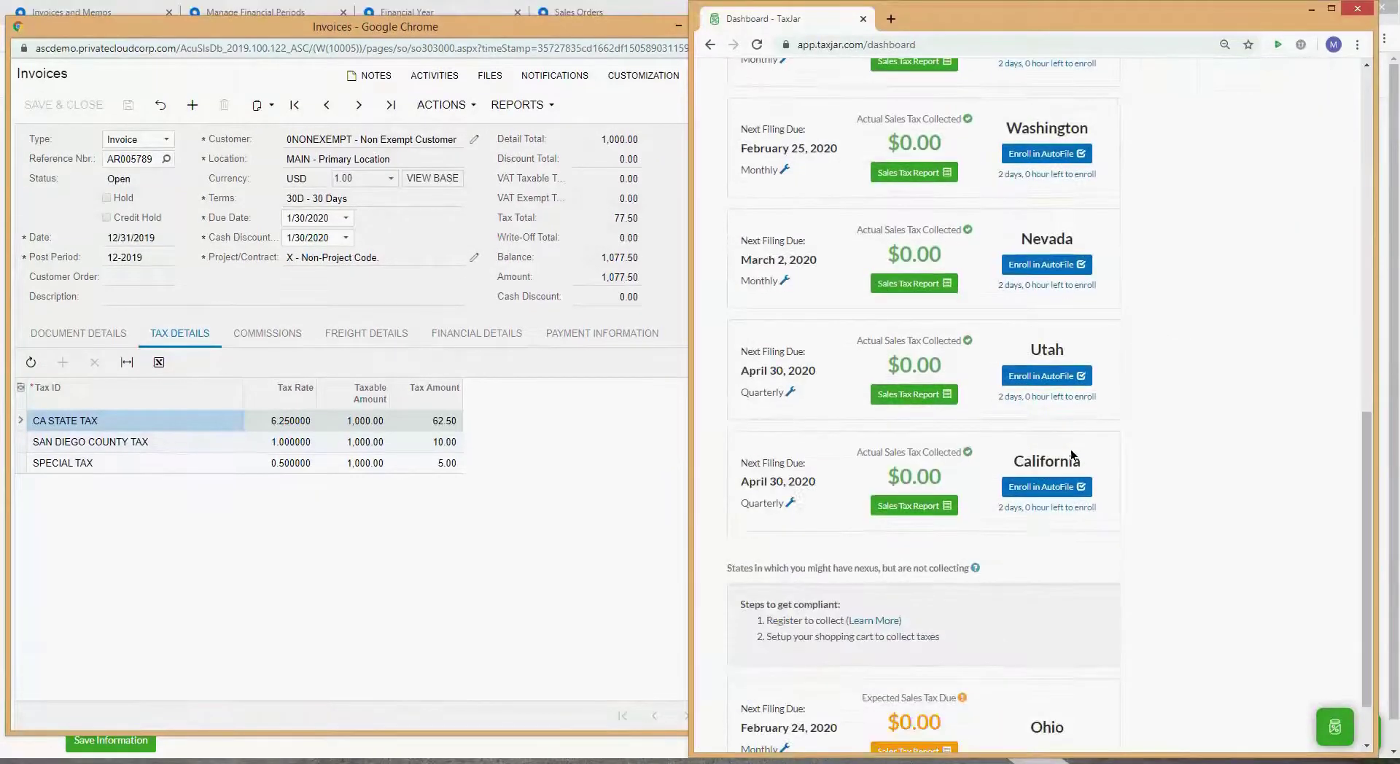
Step: Open California's Sales Tax Report and step it back to Q4 2019
click(910, 509)
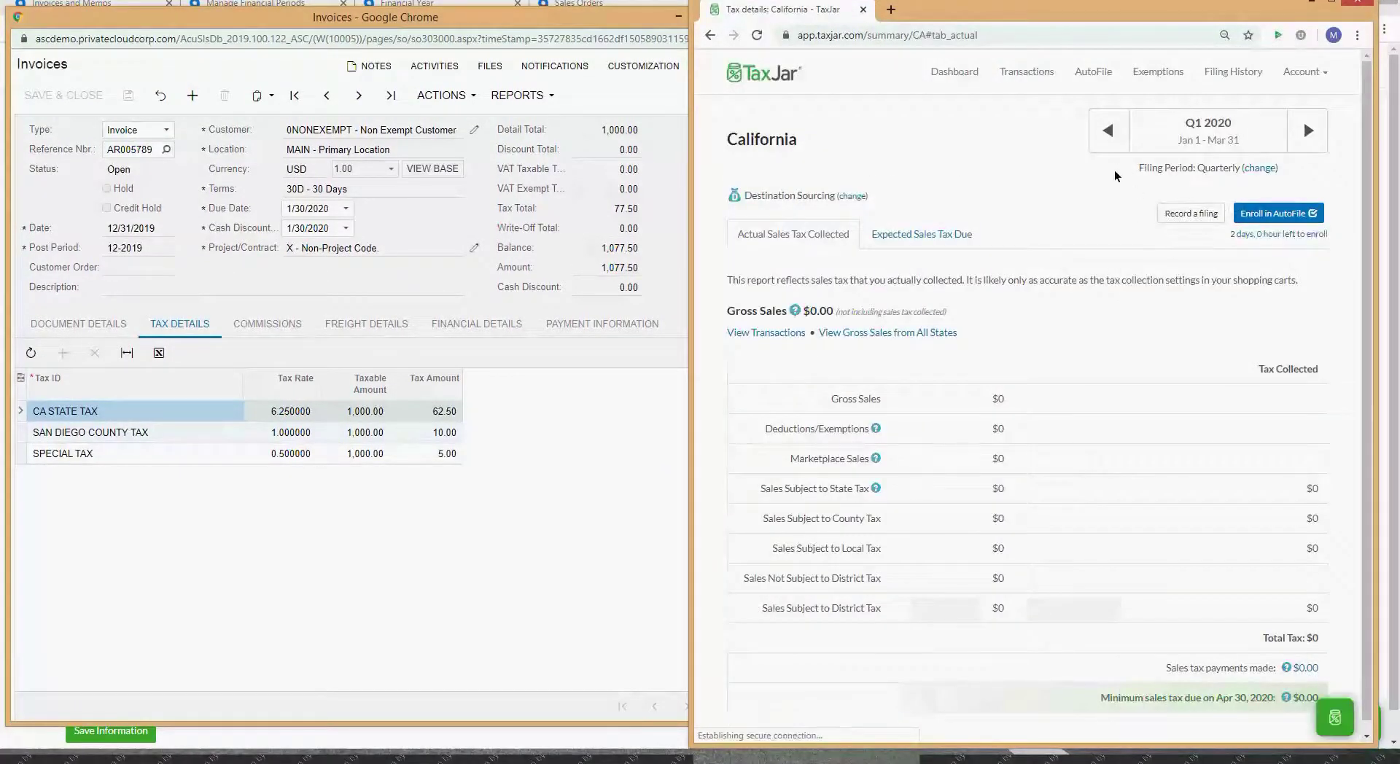
click(1108, 131)
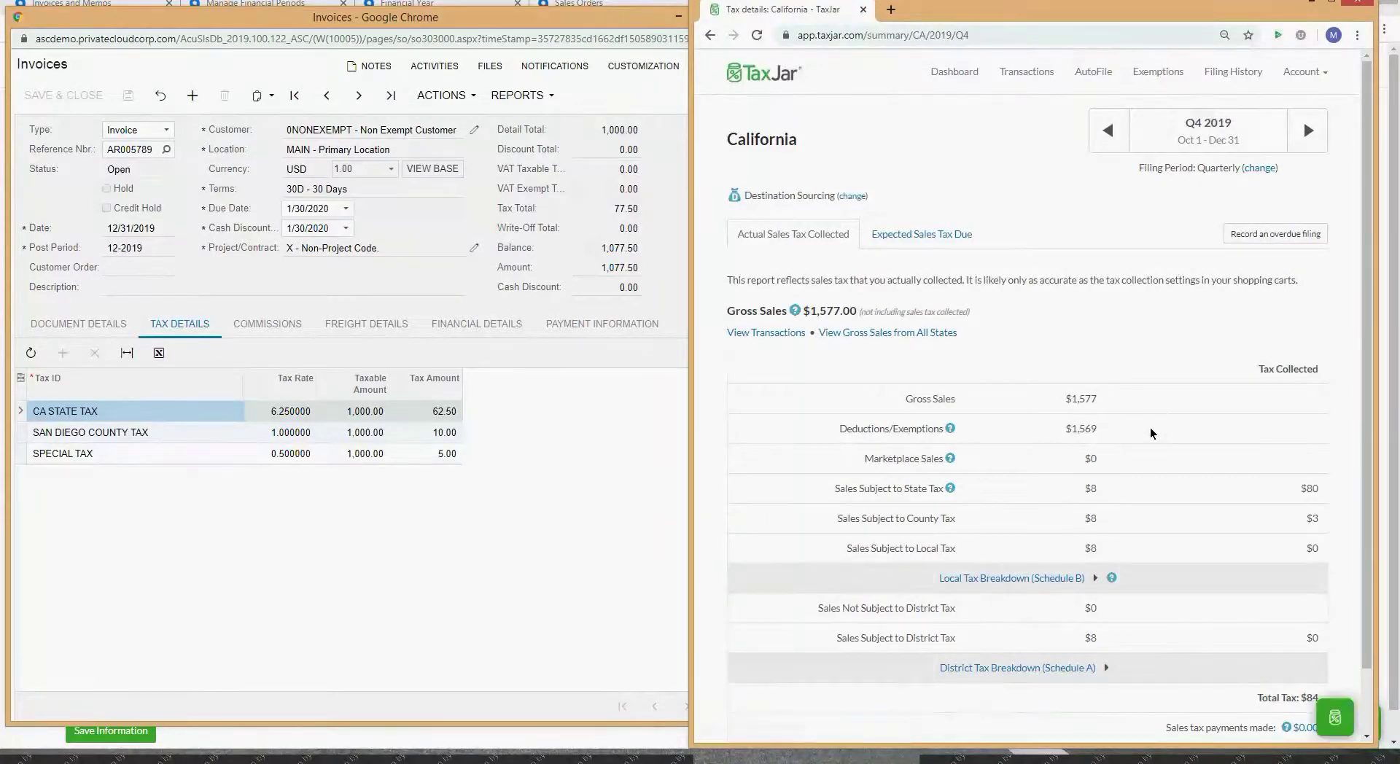
scroll(1123, 457, down, 1)
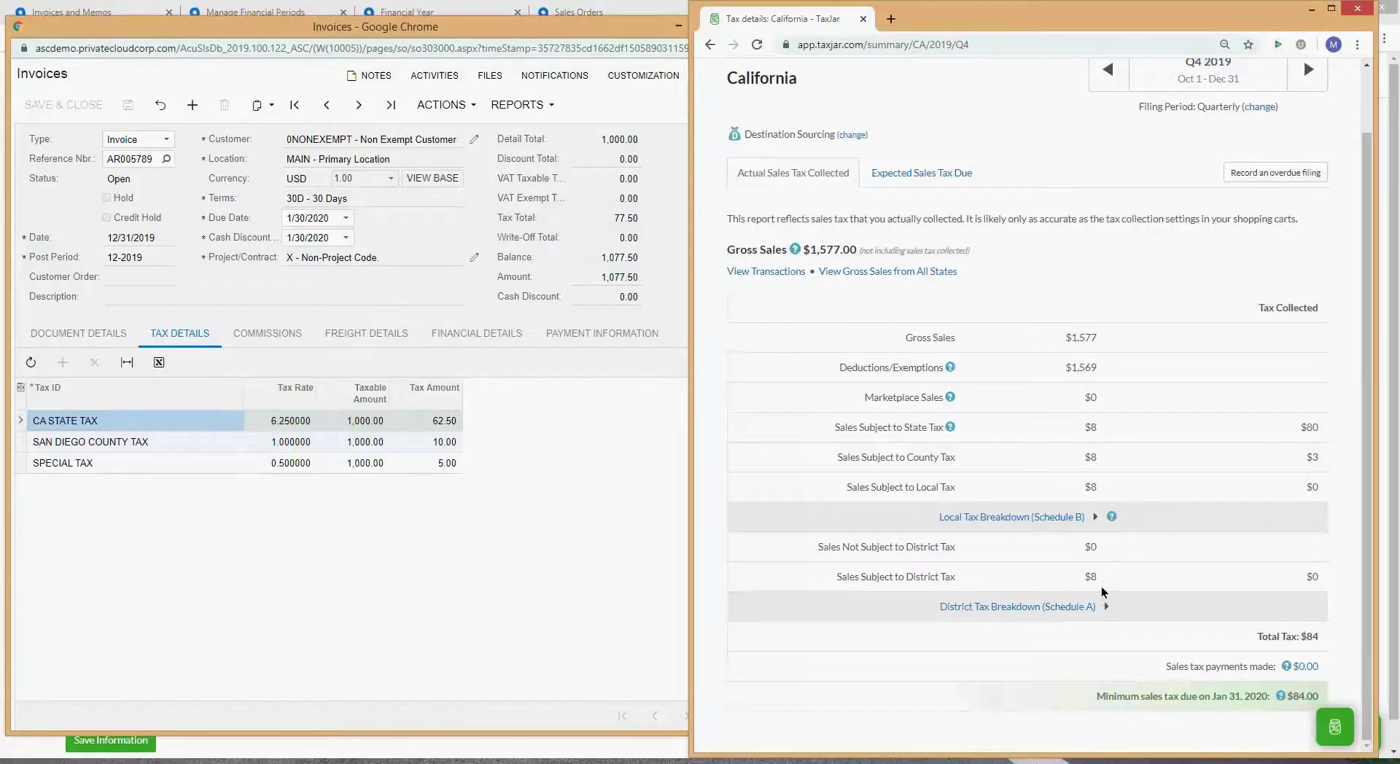
Step: Expand the Local Tax Breakdown (Schedule B) and compare San Diego County's $0 with the invoice
click(1062, 509)
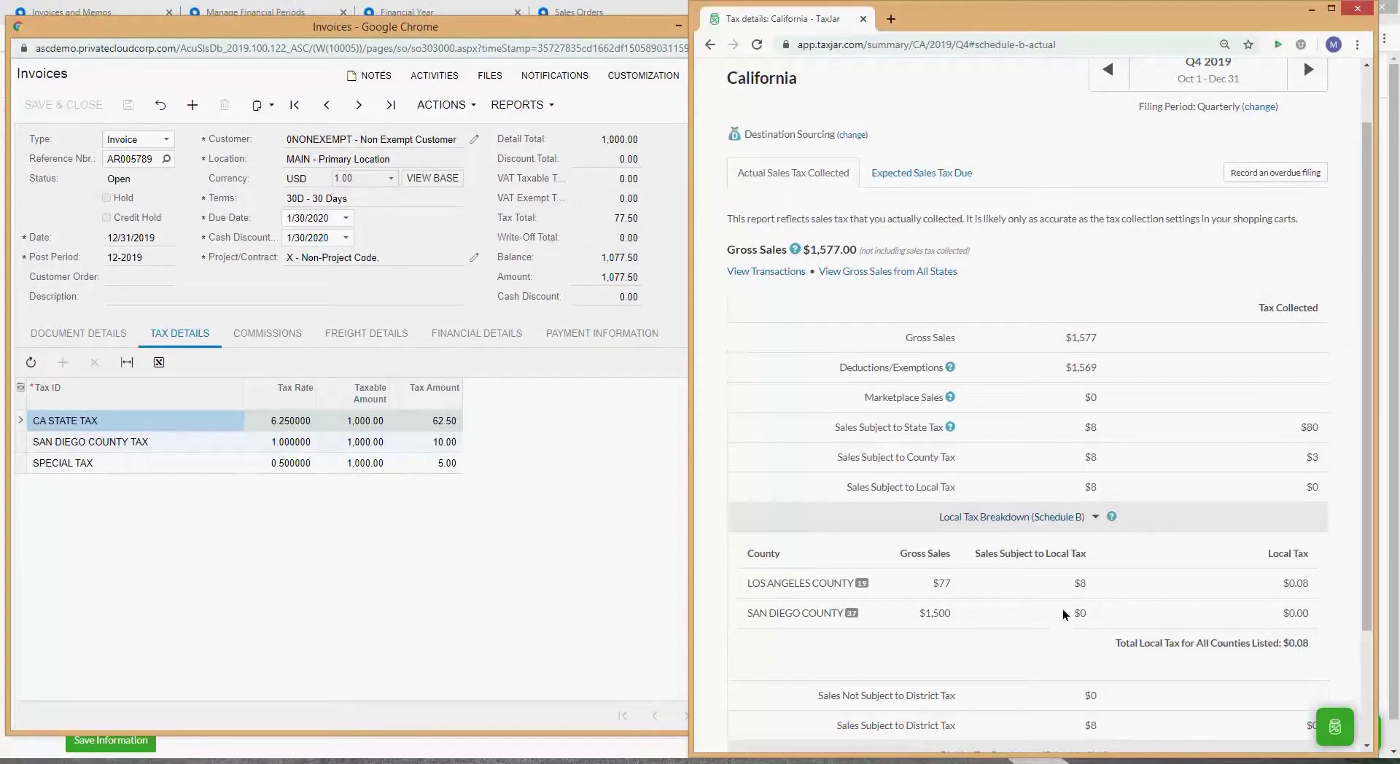
drag(1088, 617, 1079, 616)
click(445, 443)
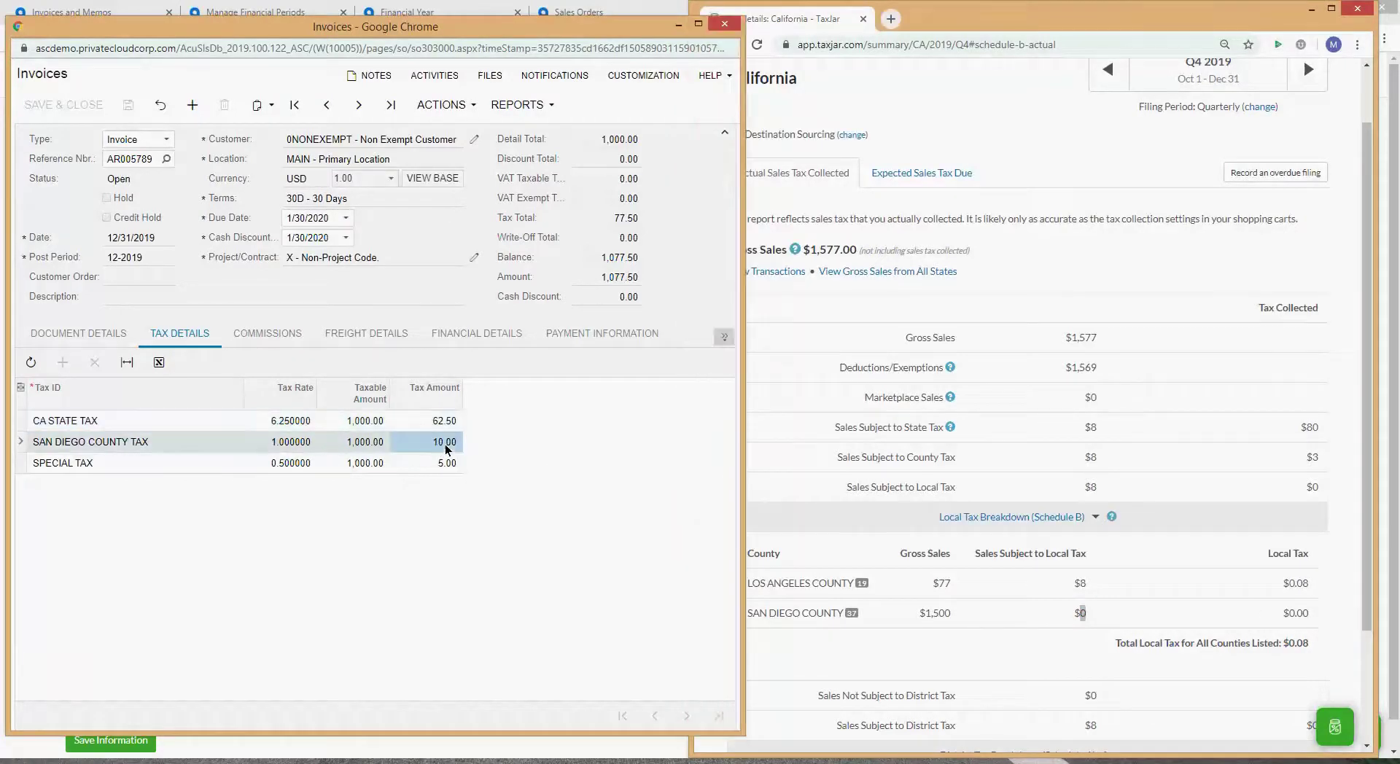
click(1052, 625)
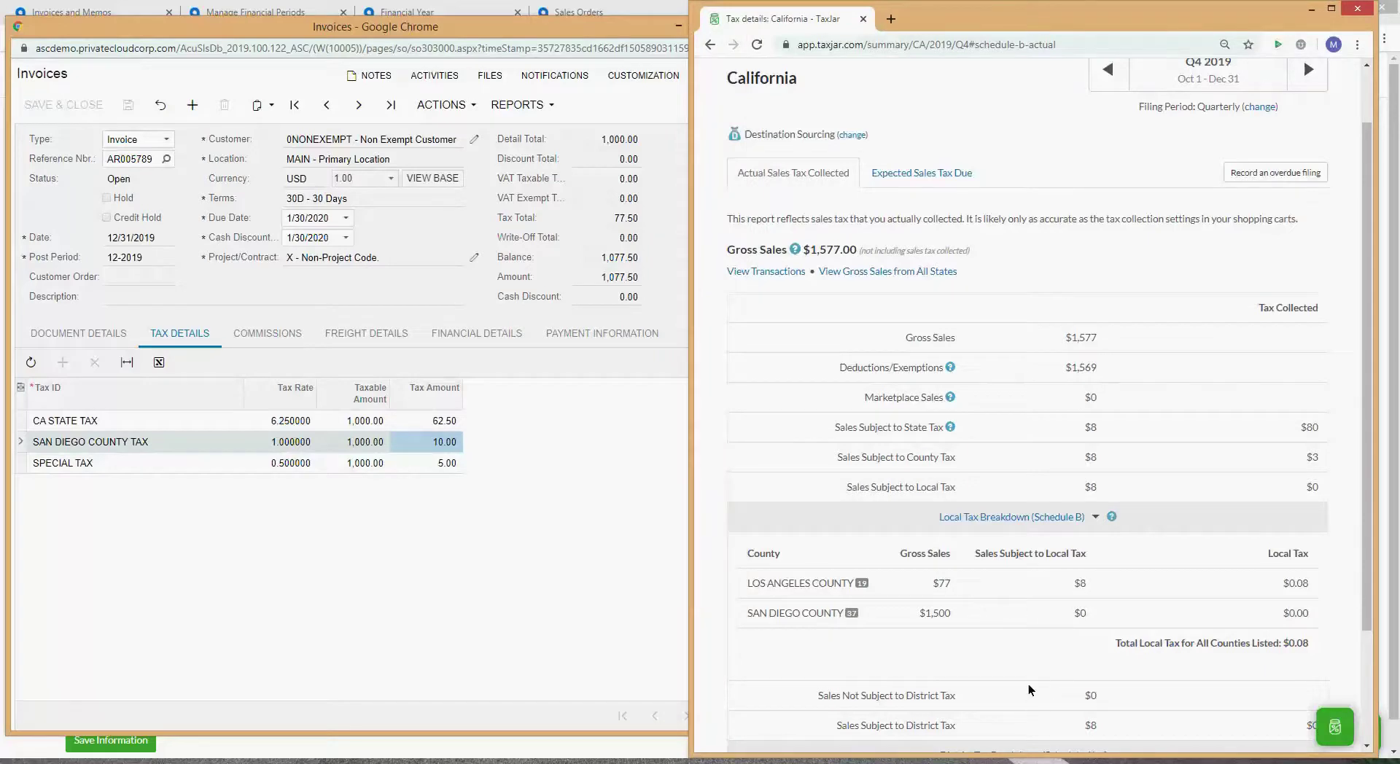
scroll(992, 638, down, 2)
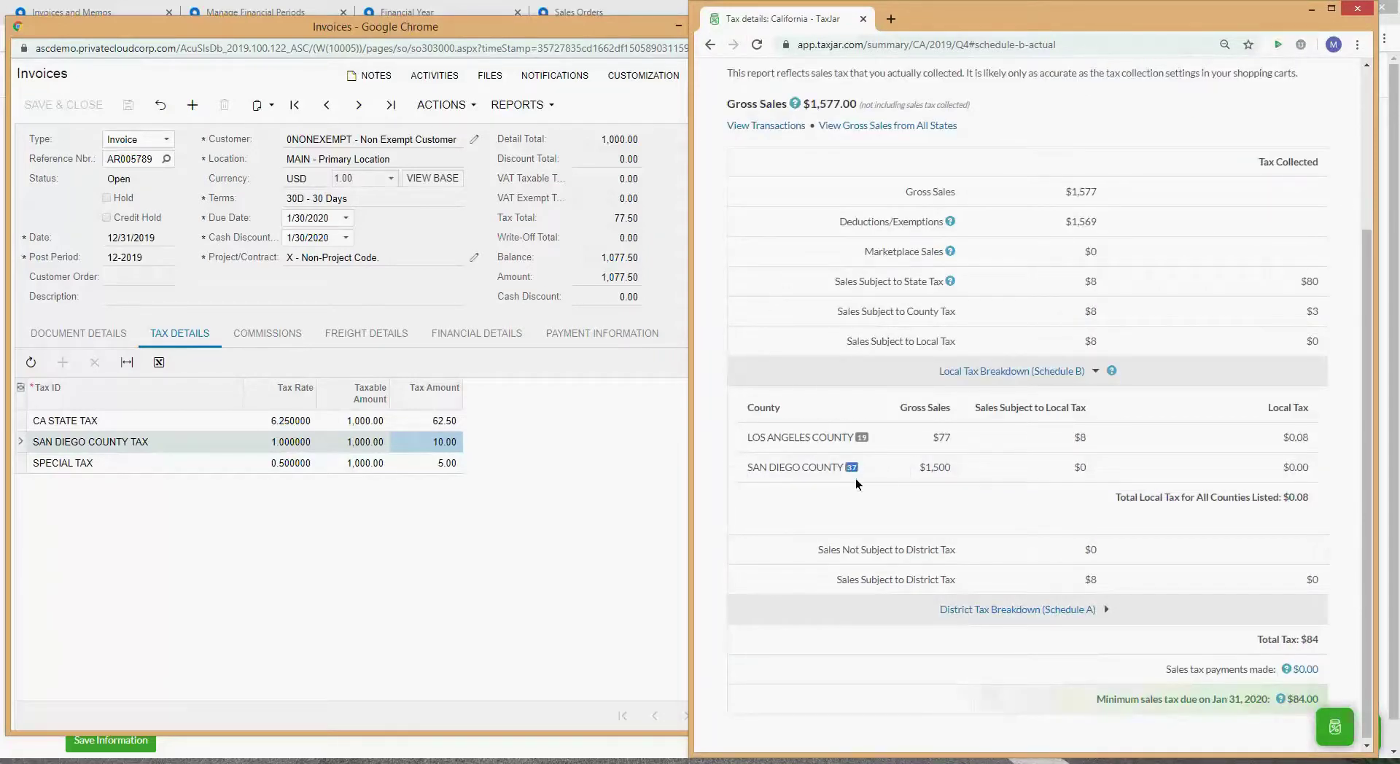
Step: Expand and review the District Tax Breakdown (Schedule A), then go to the Transactions list
click(998, 610)
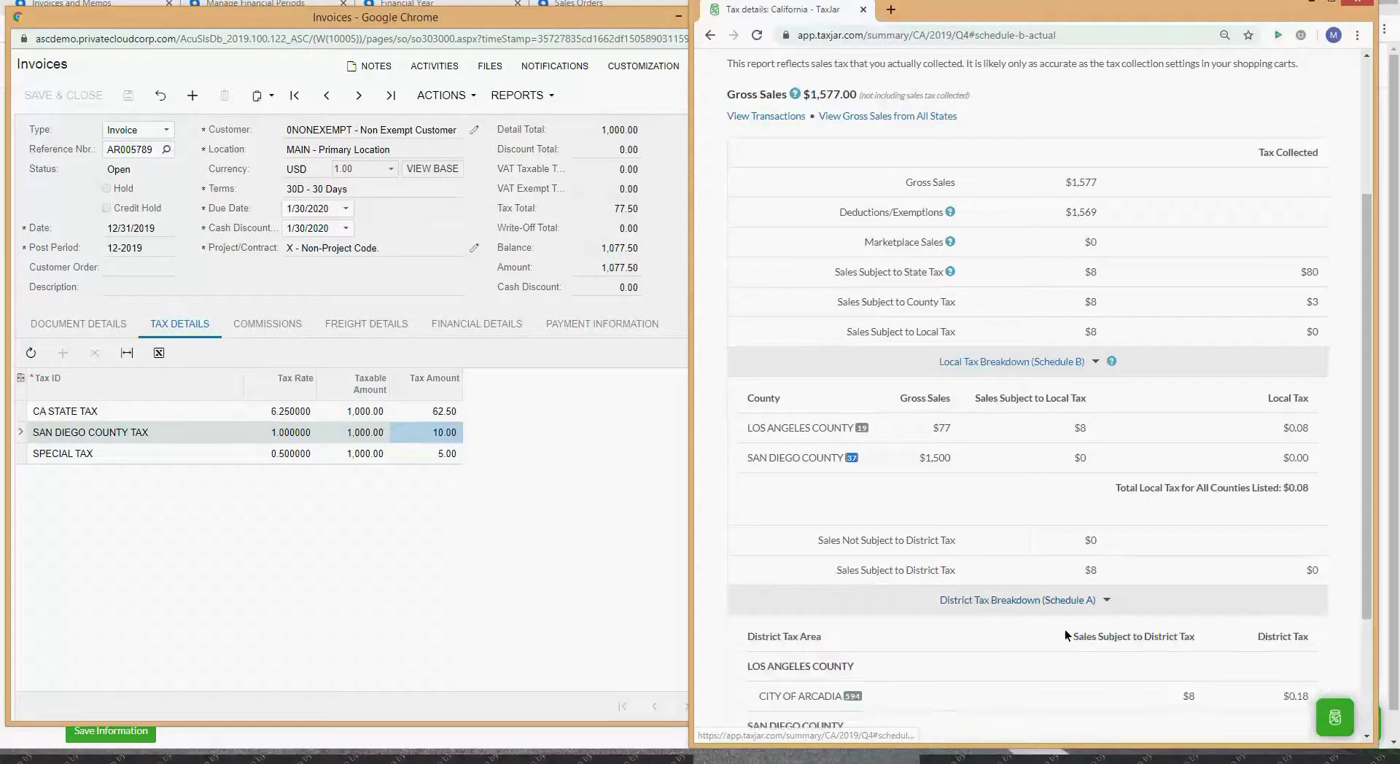
scroll(1064, 628, down, 2)
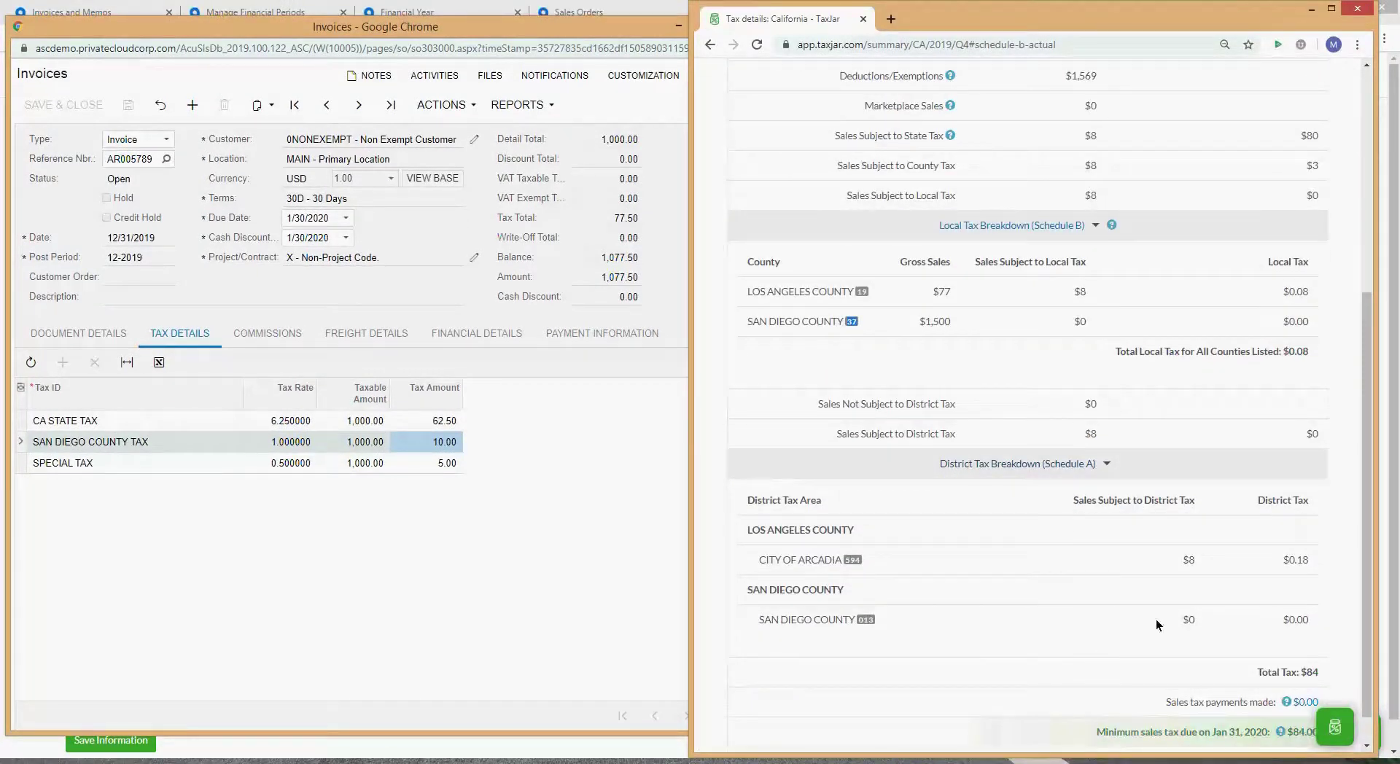
scroll(1112, 602, up, 3)
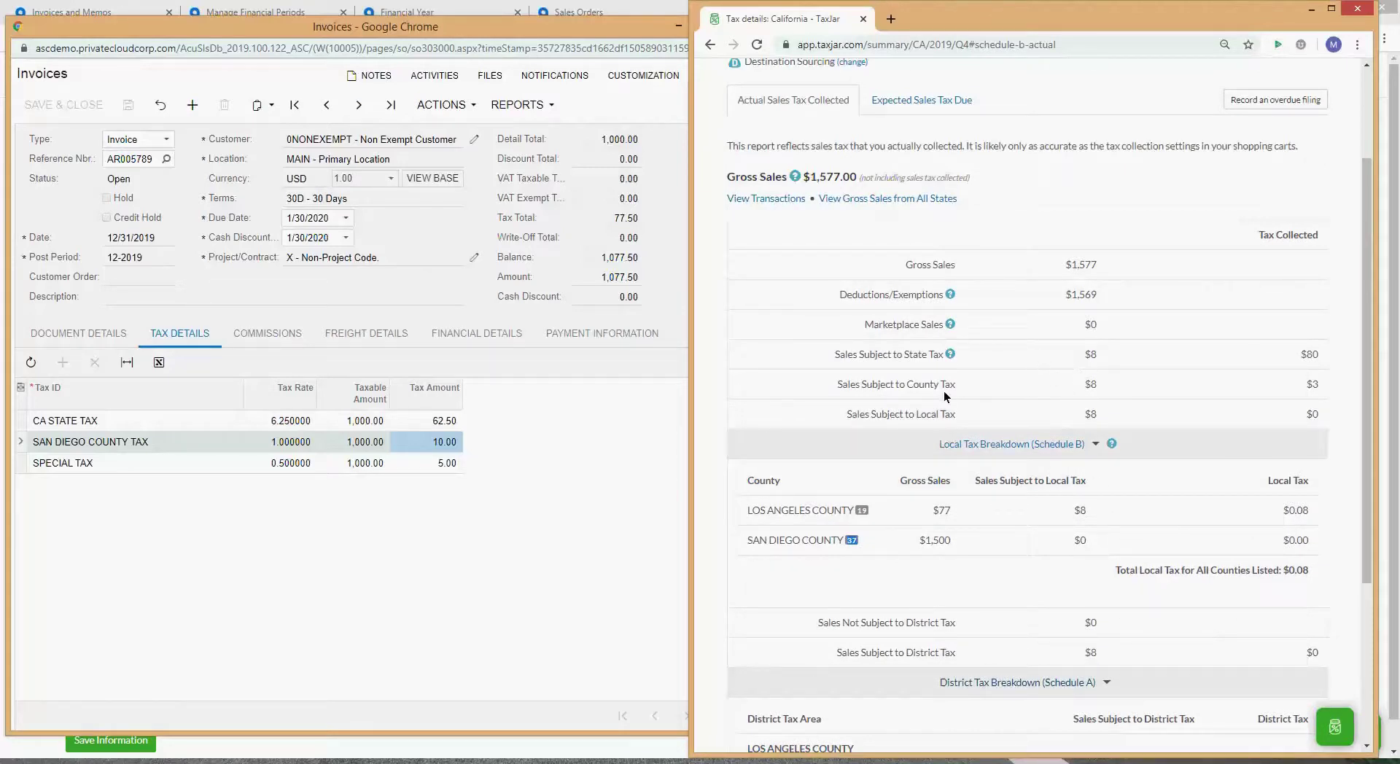
scroll(1017, 384, up, 2)
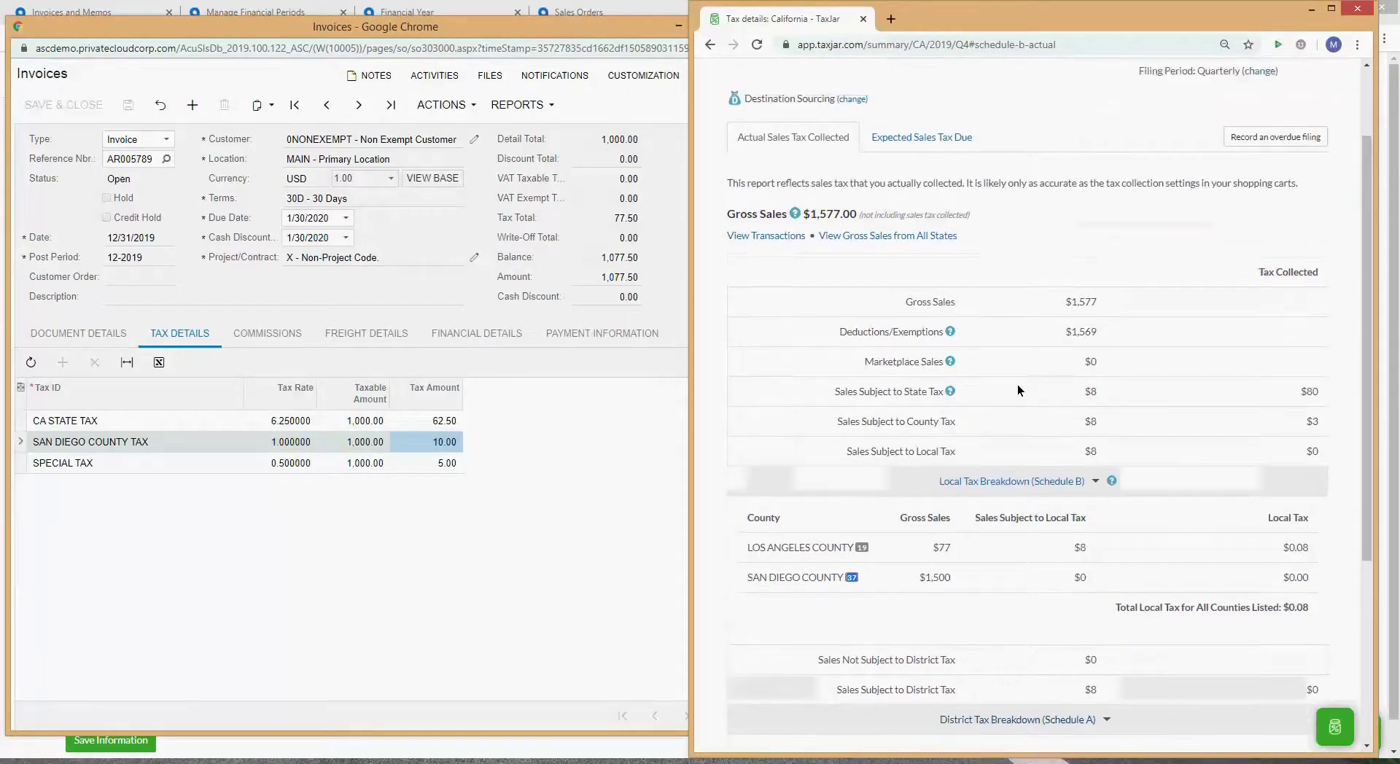
scroll(1017, 384, down, 3)
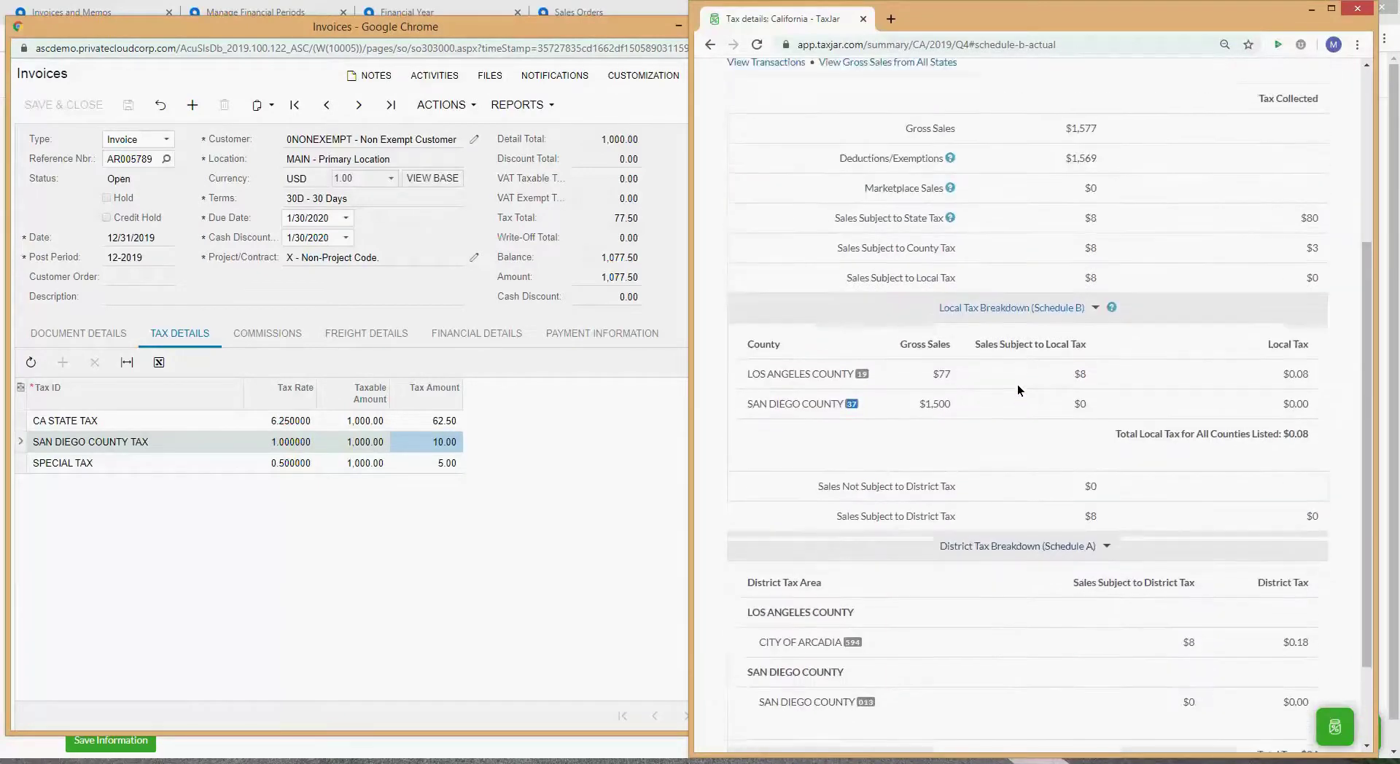
scroll(1017, 383, up, 4)
scroll(1017, 384, down, 2)
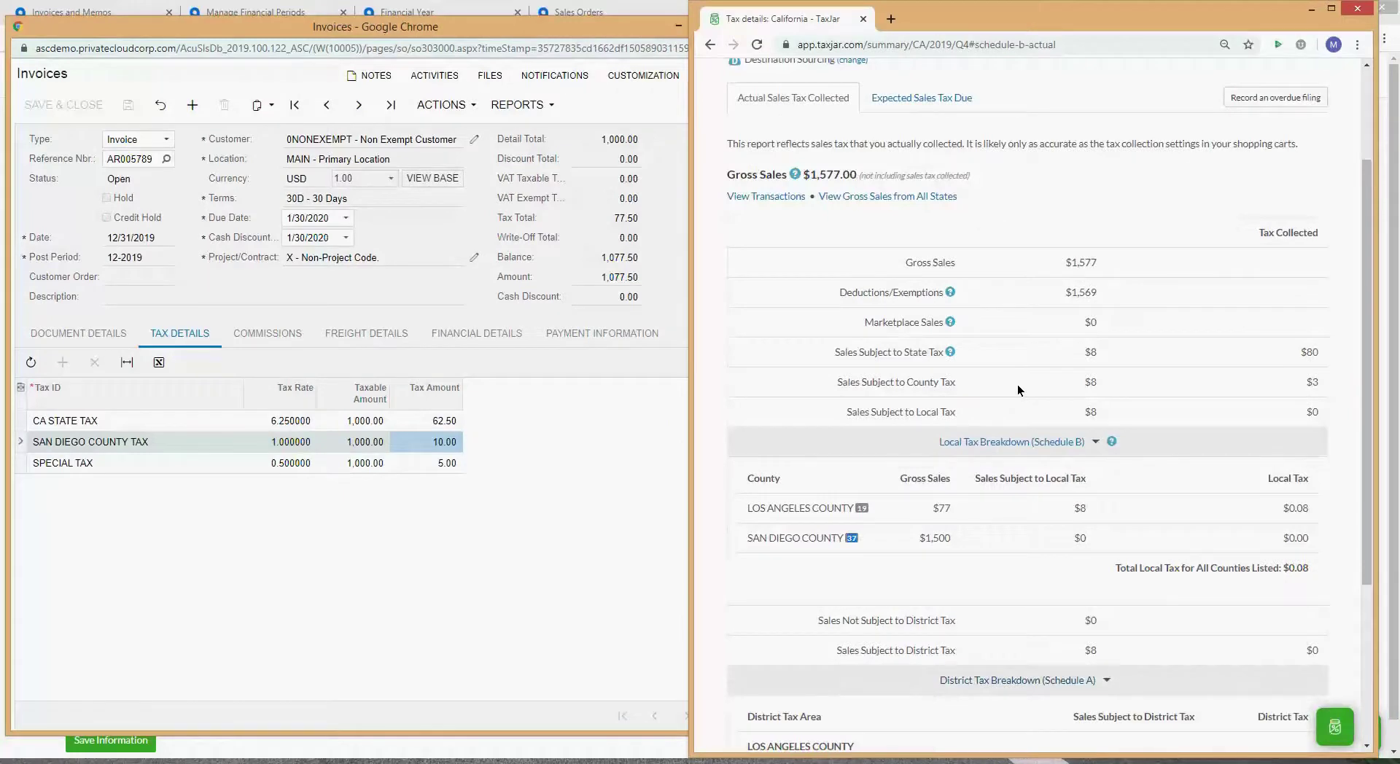
scroll(1017, 384, up, 2)
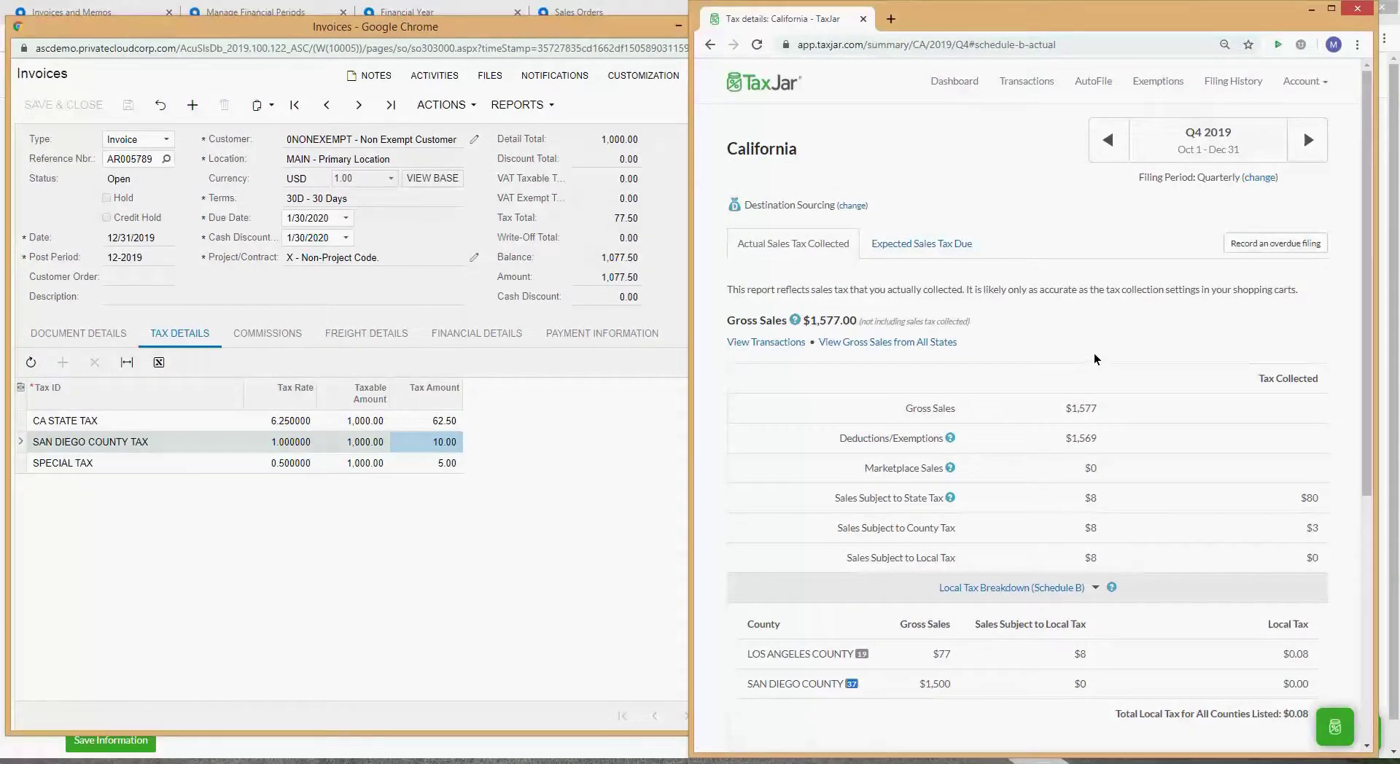
scroll(1133, 412, down, 5)
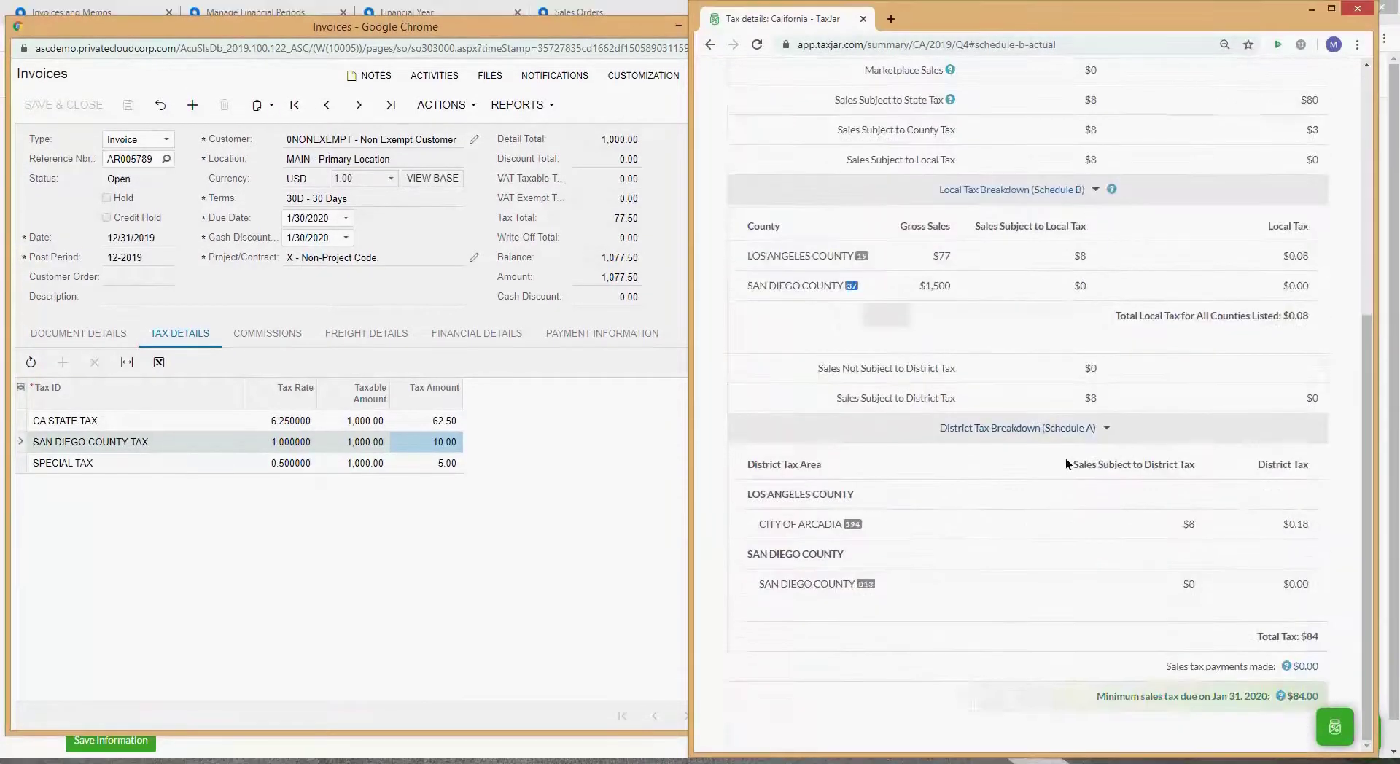
scroll(1036, 502, up, 1)
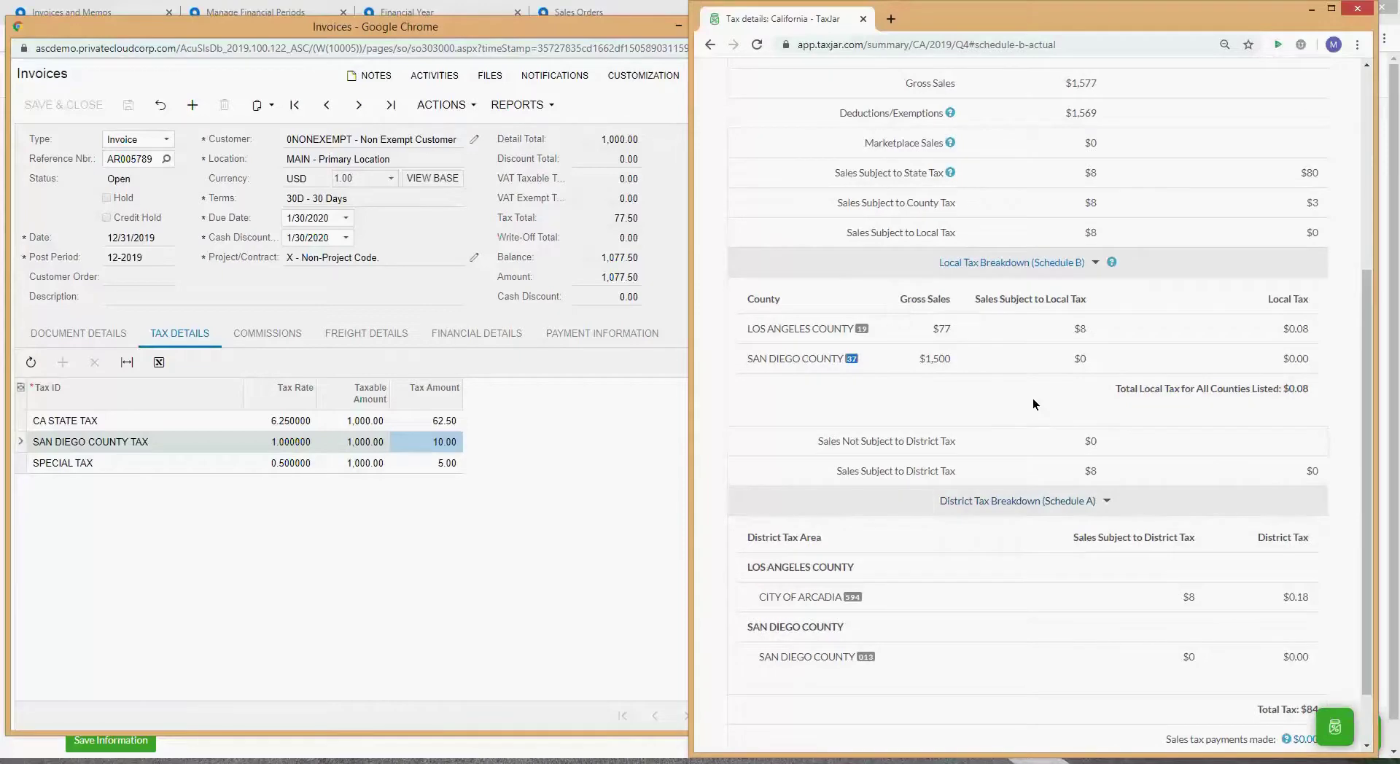
scroll(1033, 398, up, 3)
scroll(1033, 398, up, 2)
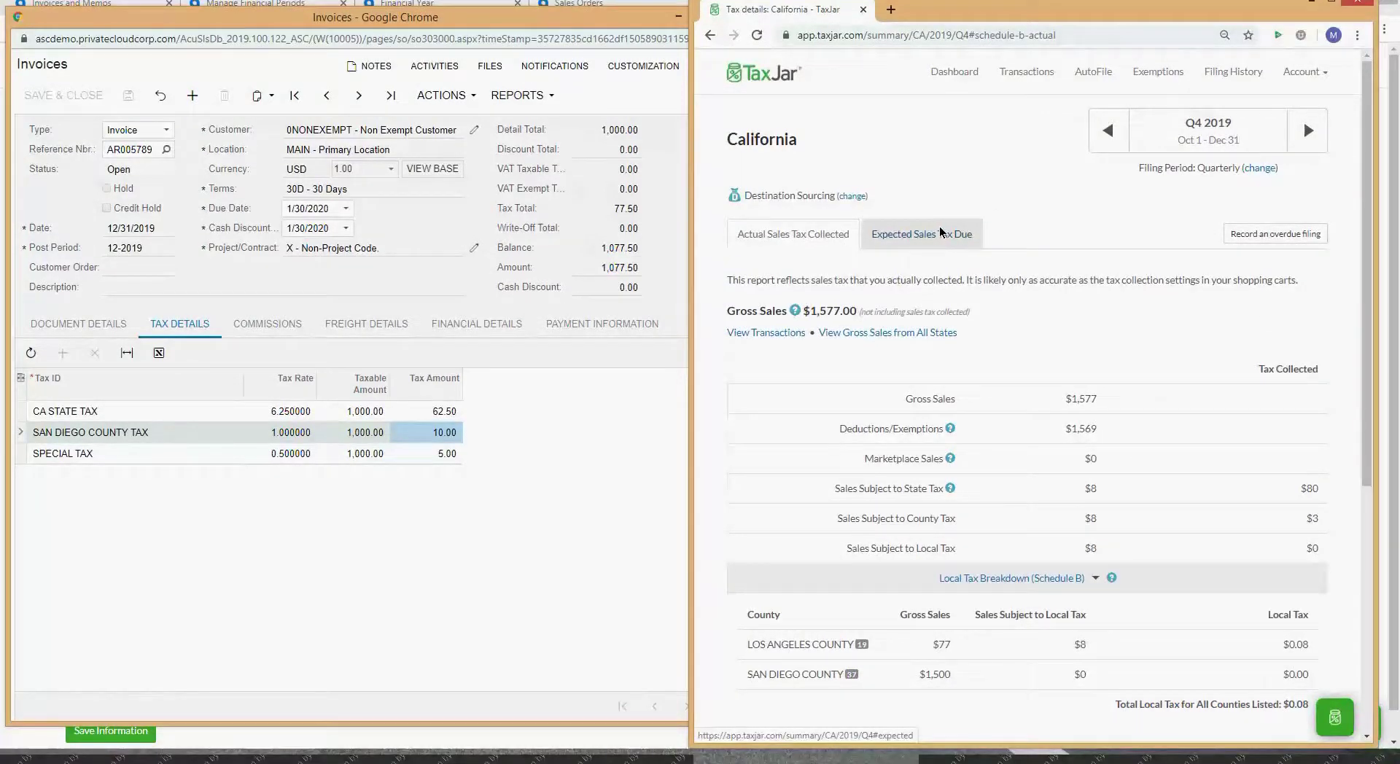
scroll(939, 232, down, 5)
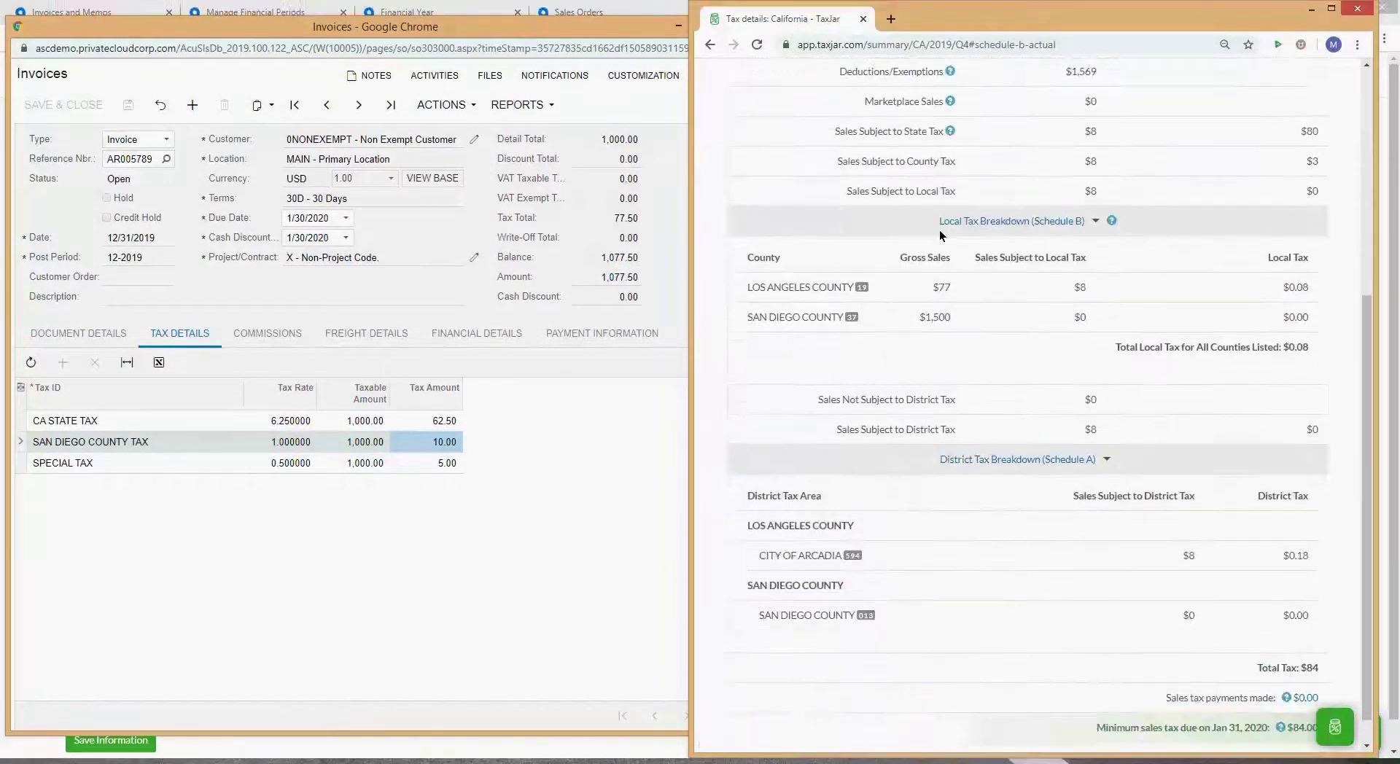
scroll(939, 234, down, 1)
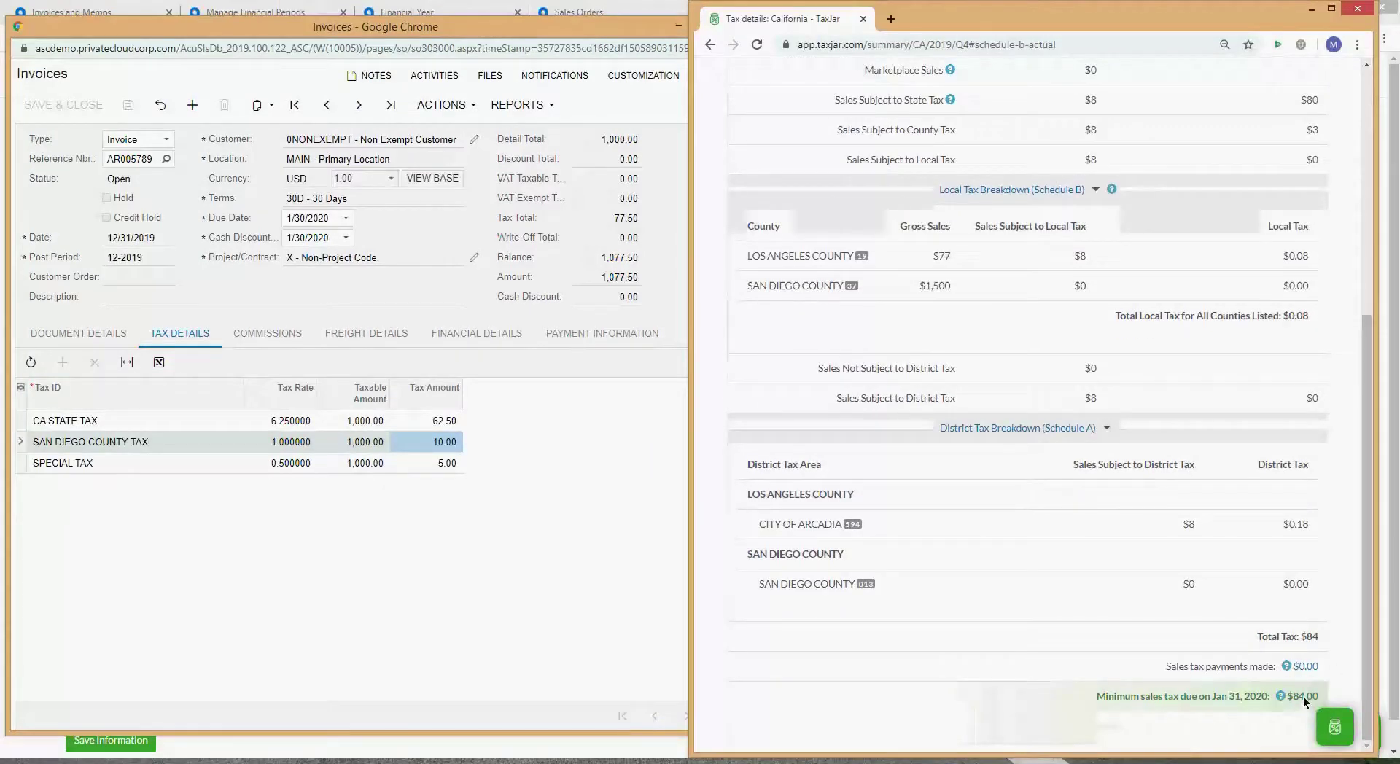
scroll(1114, 568, up, 6)
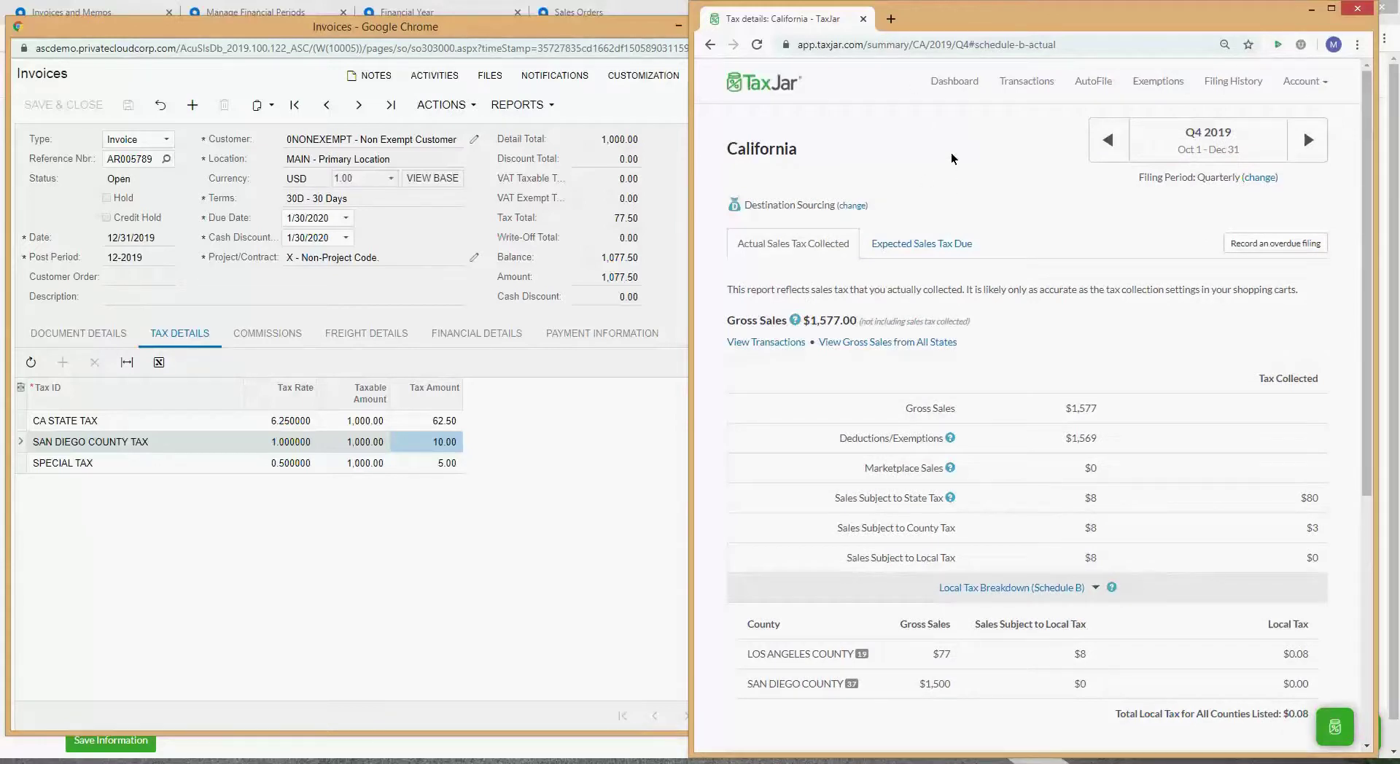
click(1035, 82)
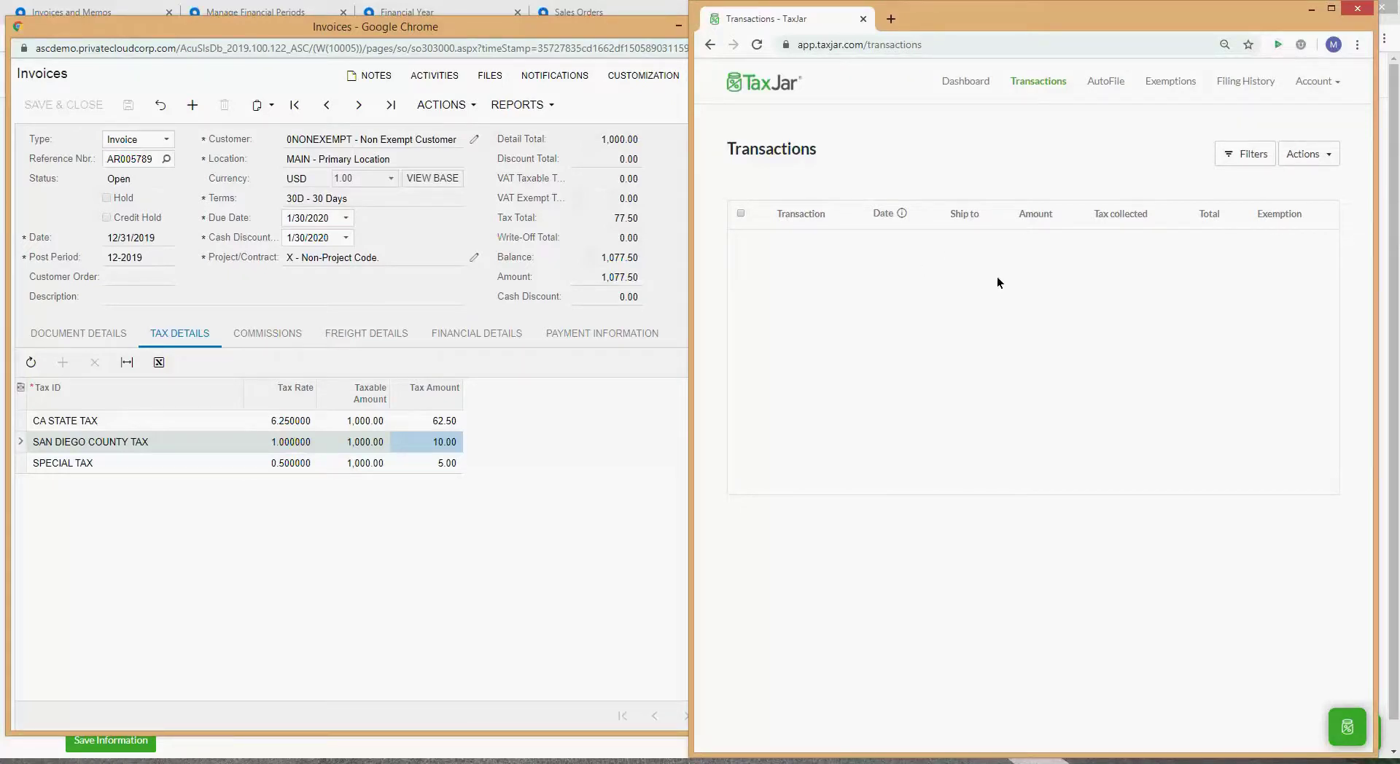
click(772, 86)
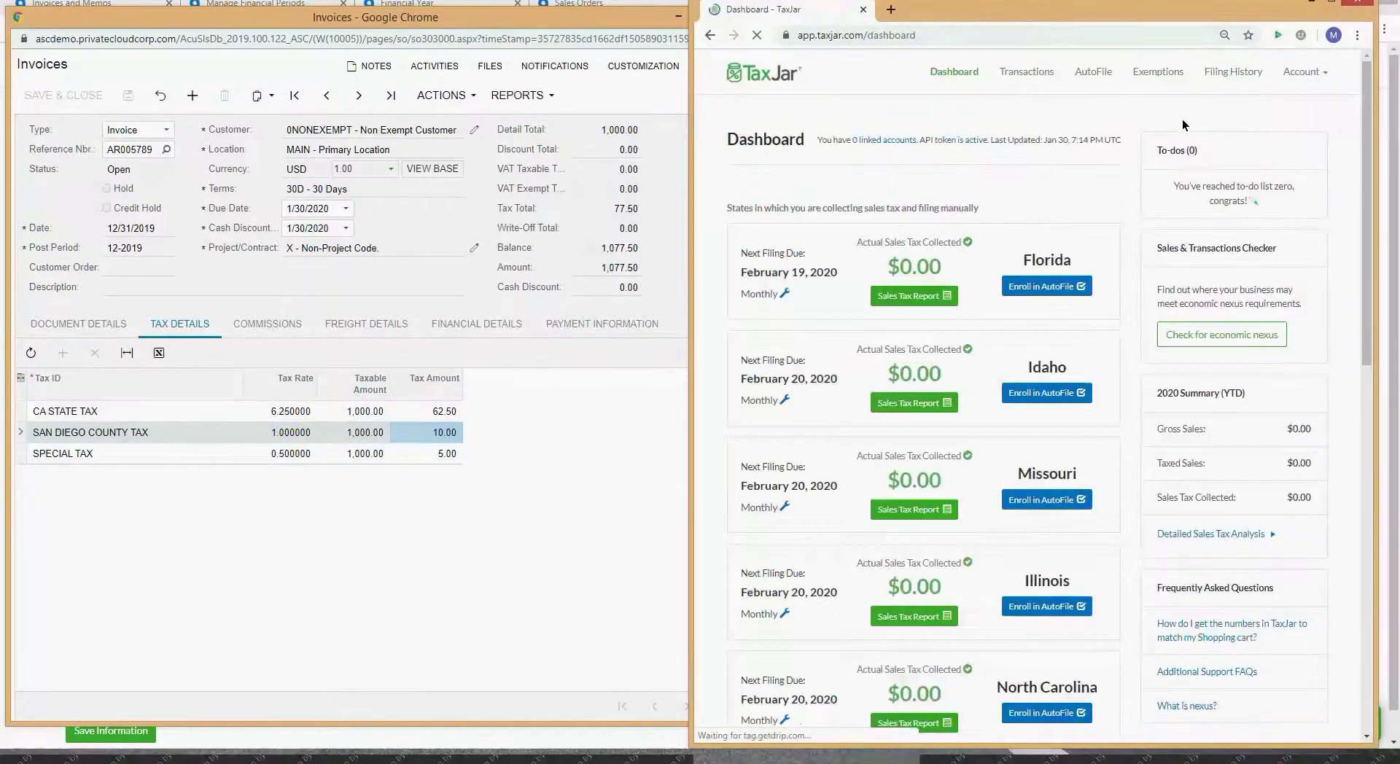
click(1244, 342)
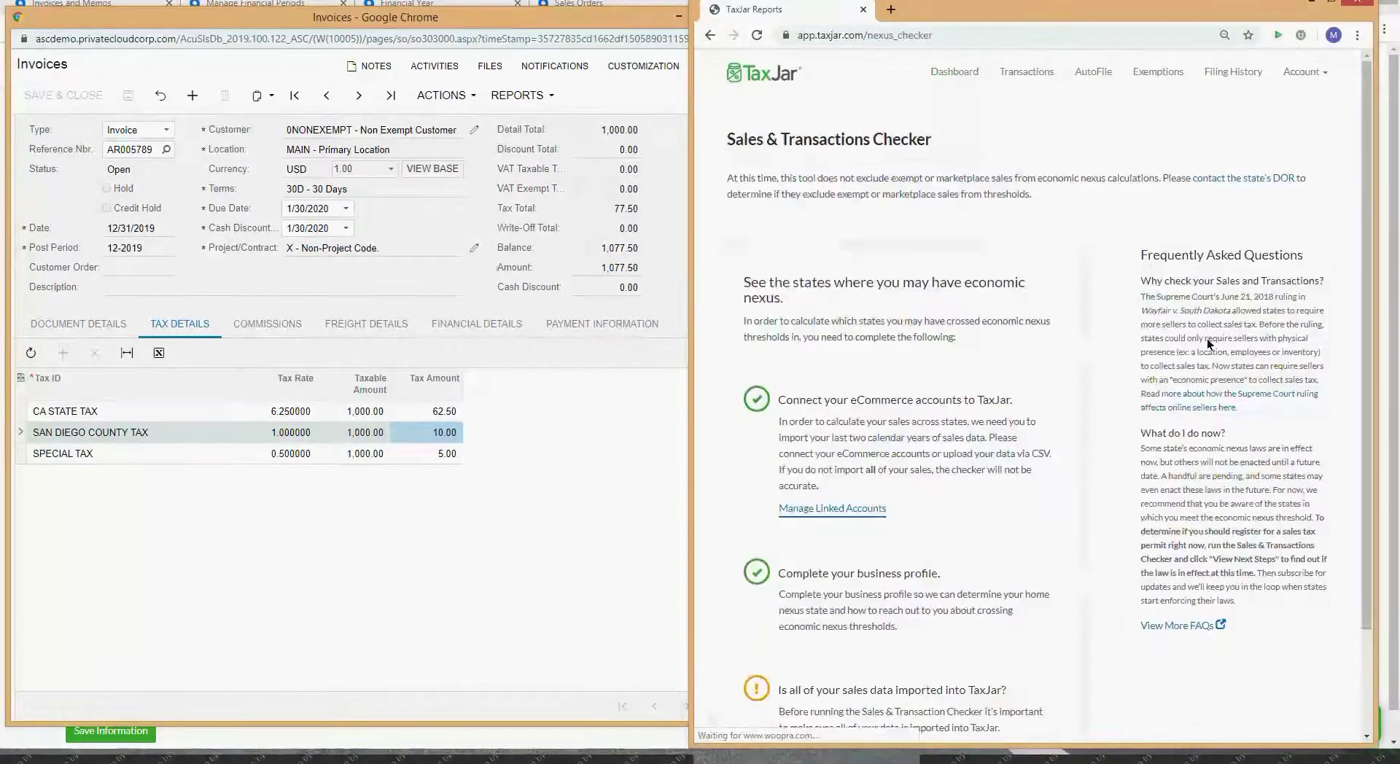
scroll(1117, 314, down, 2)
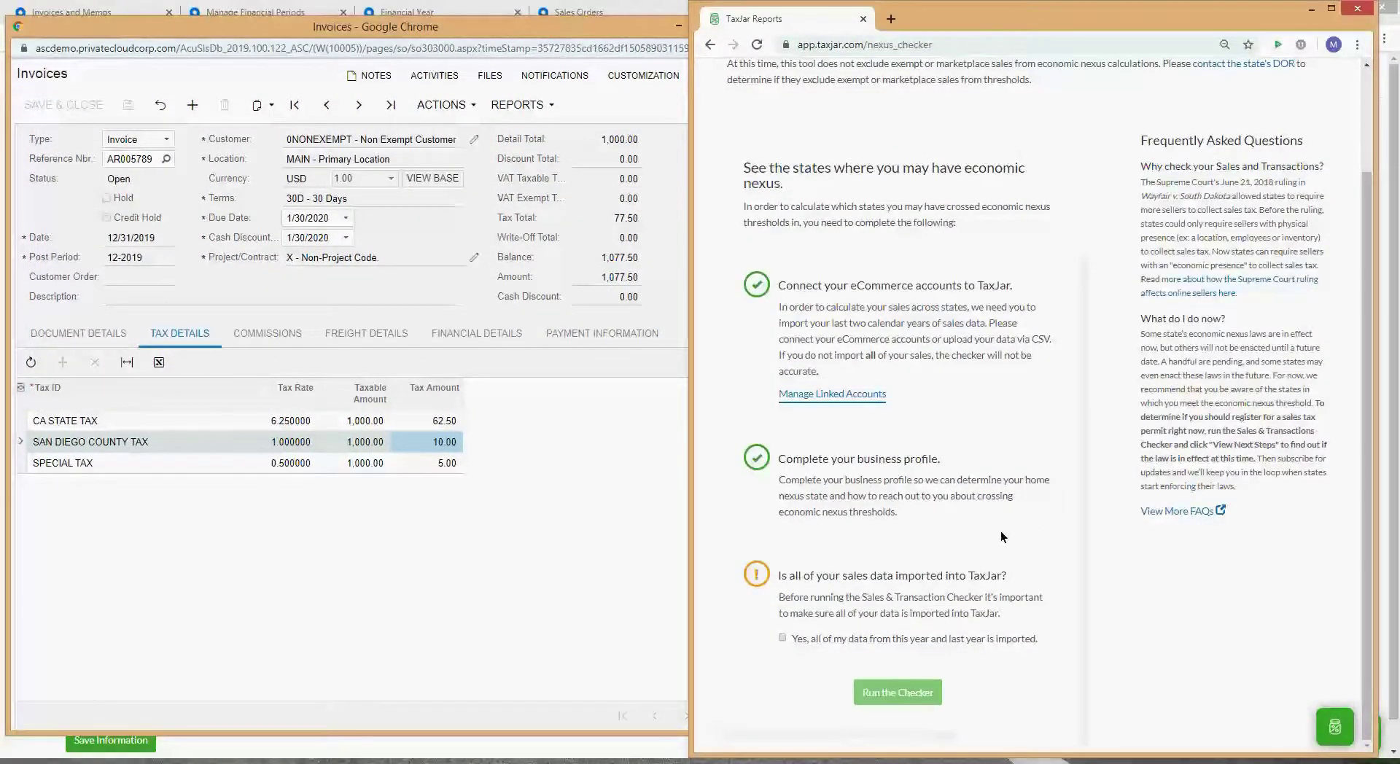
scroll(1092, 429, up, 1)
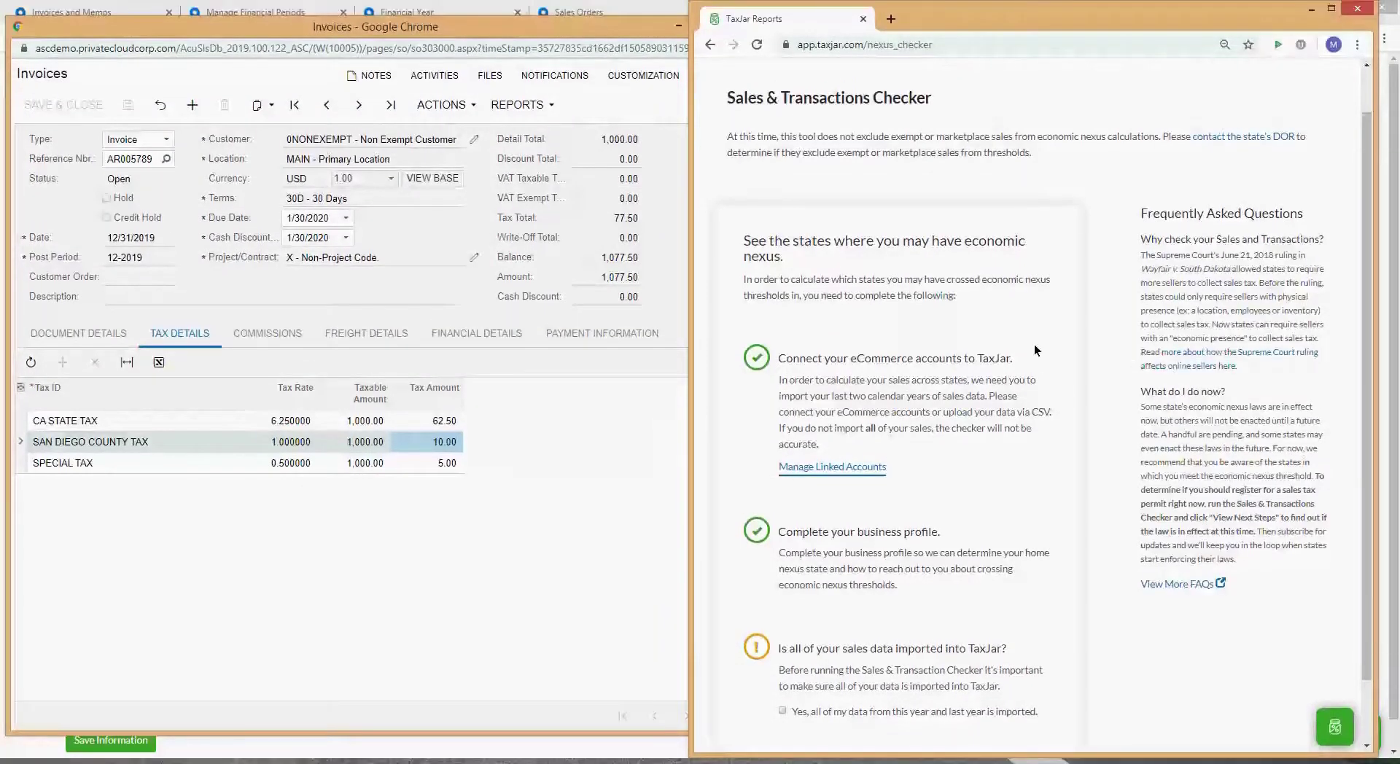
Step: Maximize TaxJar, tick the all-sales-data-imported confirmation and run the Sales & Transactions Checker
click(1331, 8)
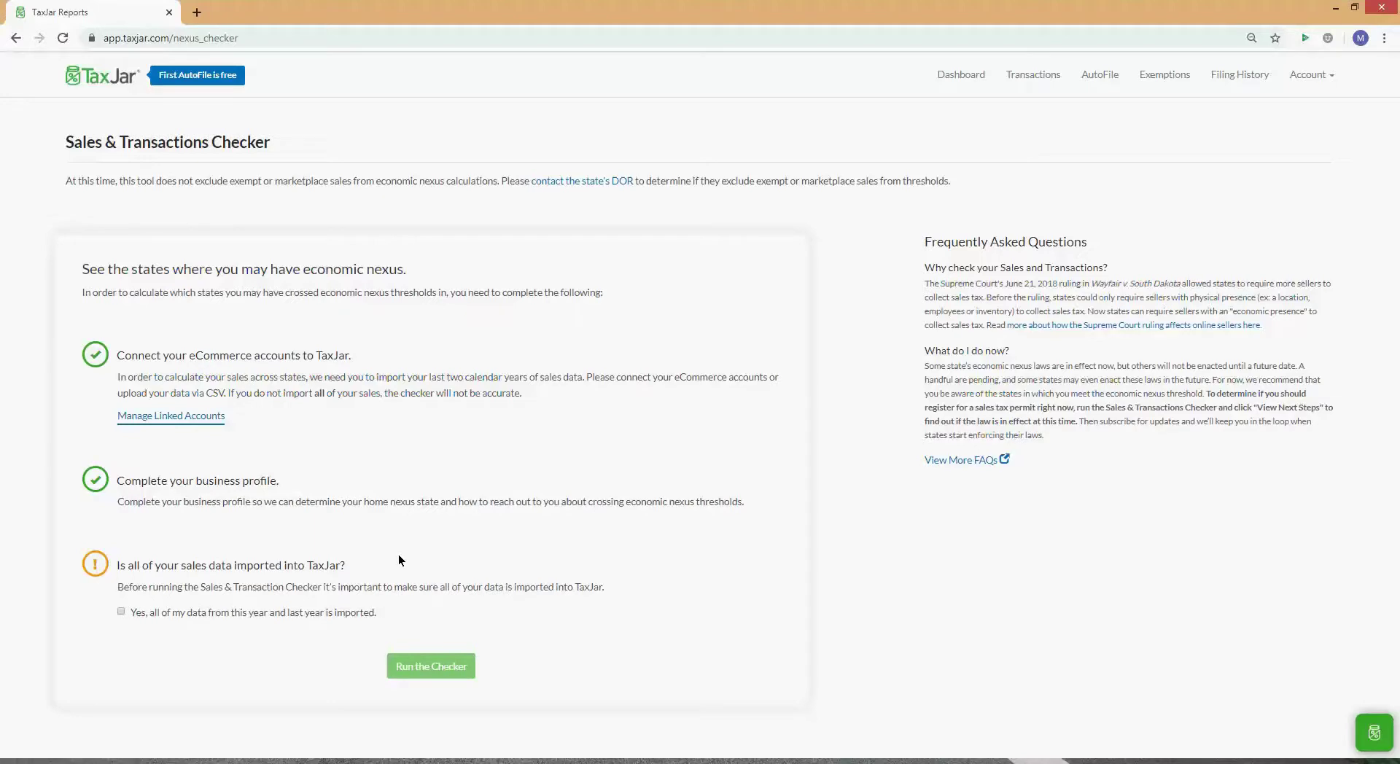
click(361, 613)
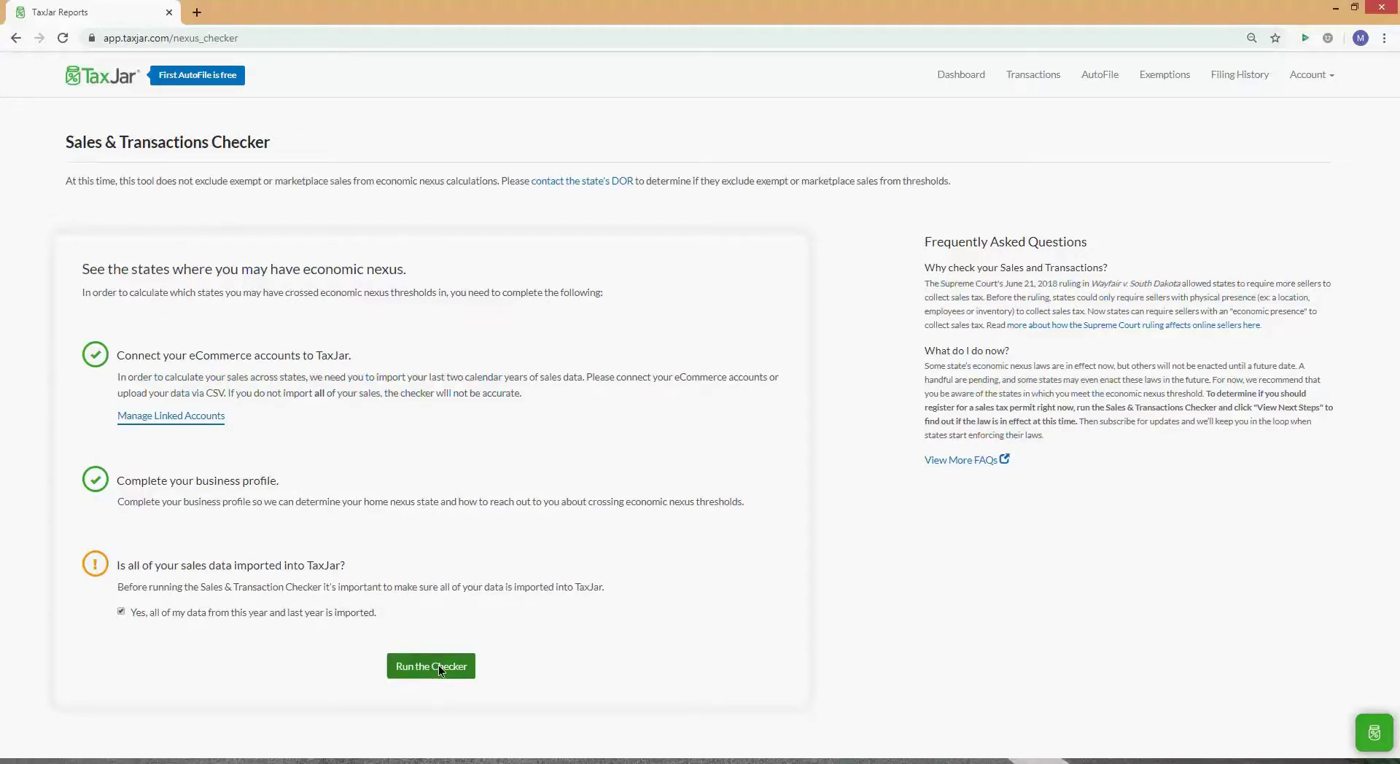
click(309, 612)
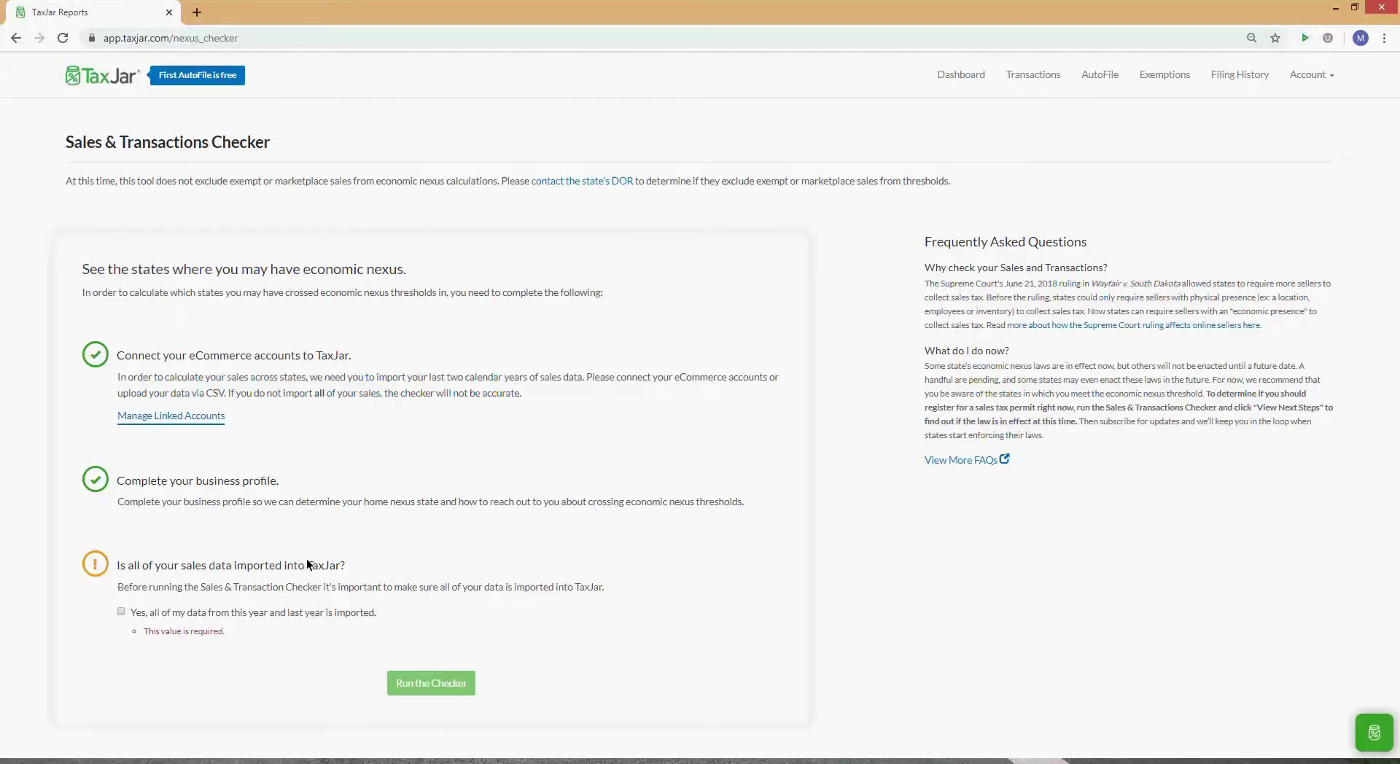
Step: Restore and enlarge the TaxJar window, then place the taller invoice AR005789 window beside it
double_click(783, 13)
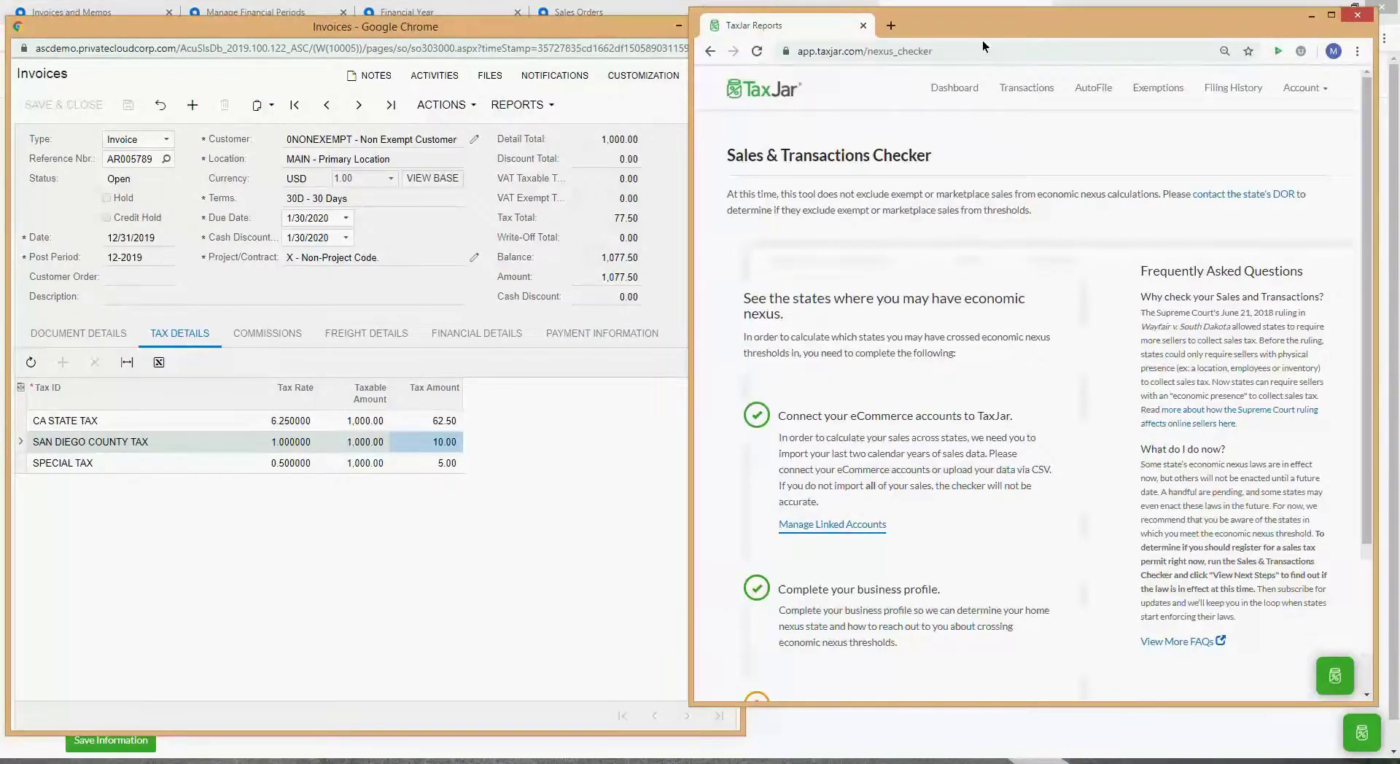
drag(991, 29, 1010, 29)
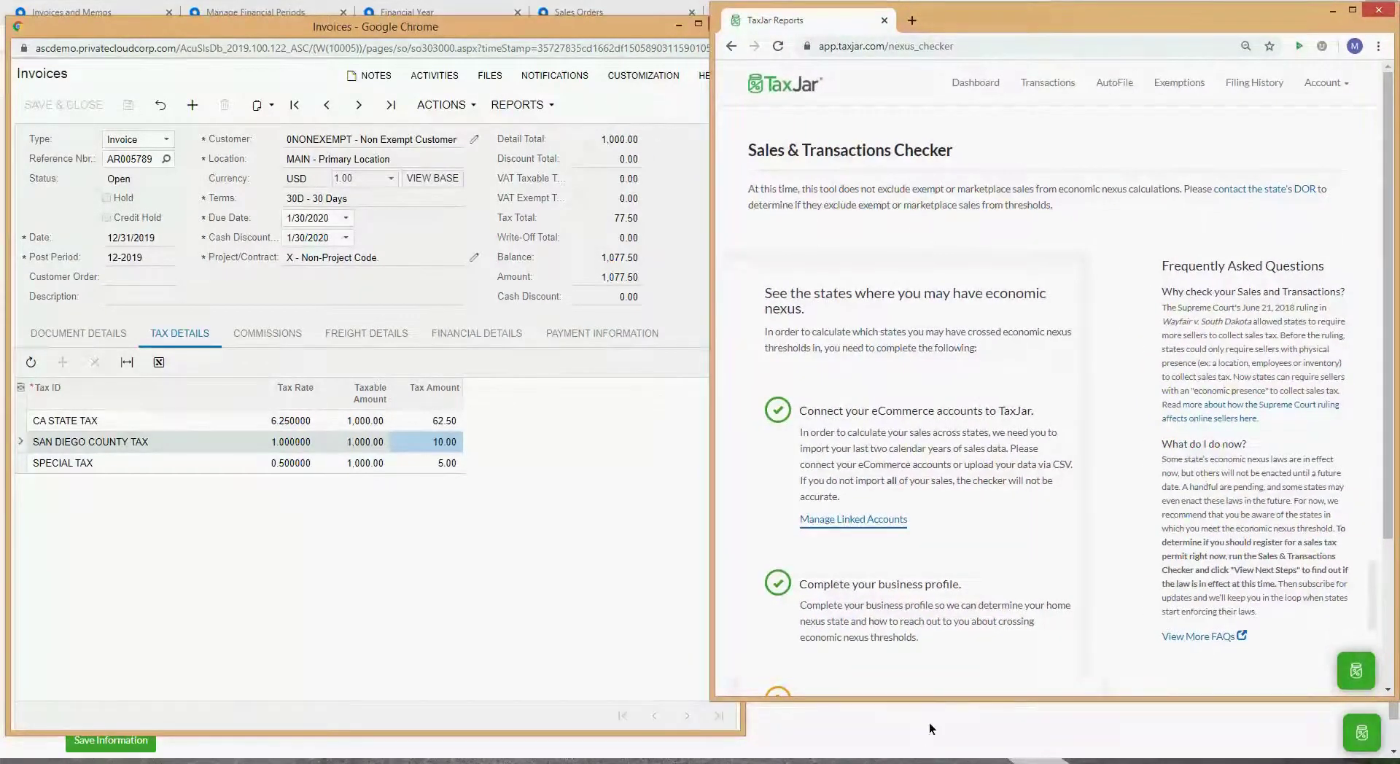
drag(939, 700, 950, 749)
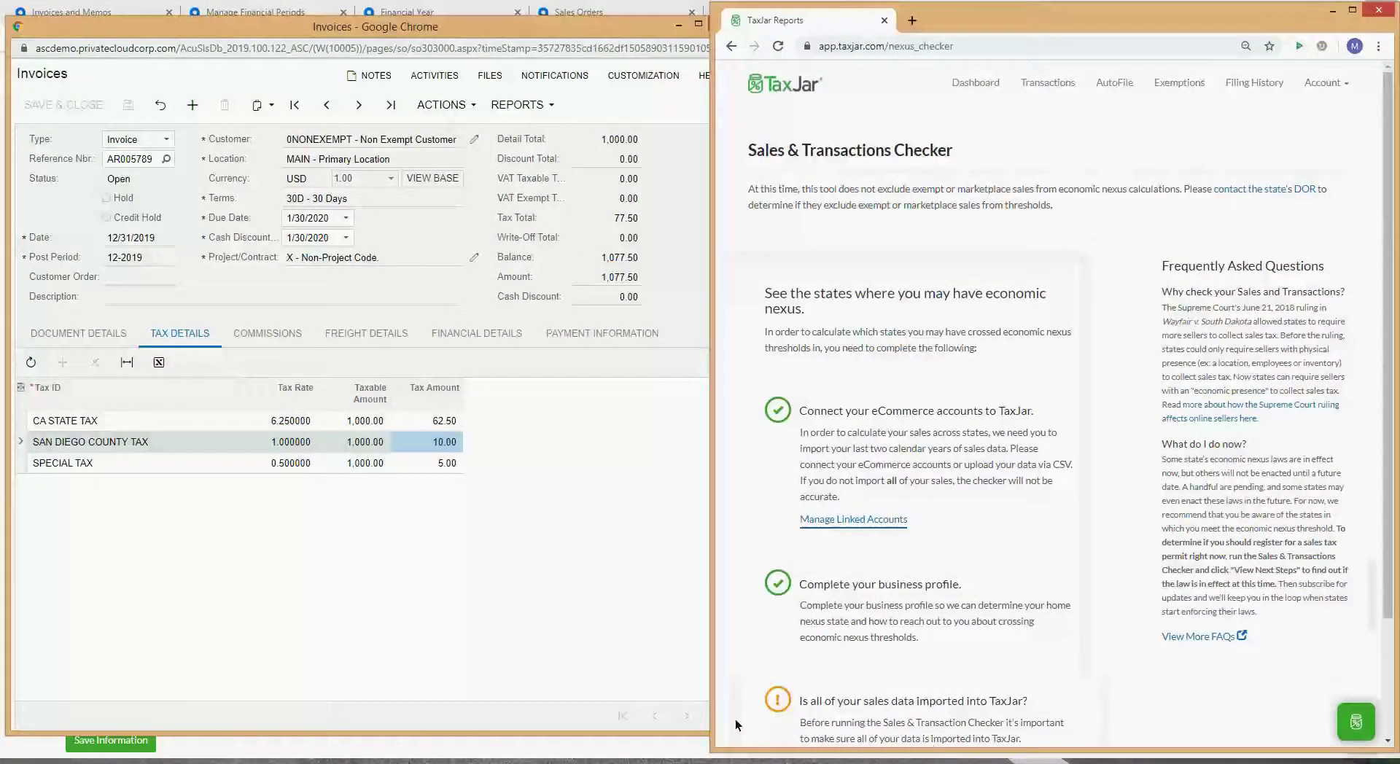
mouse_move(434, 30)
mouse_down()
mouse_move(438, 12)
mouse_move(425, 14)
mouse_up()
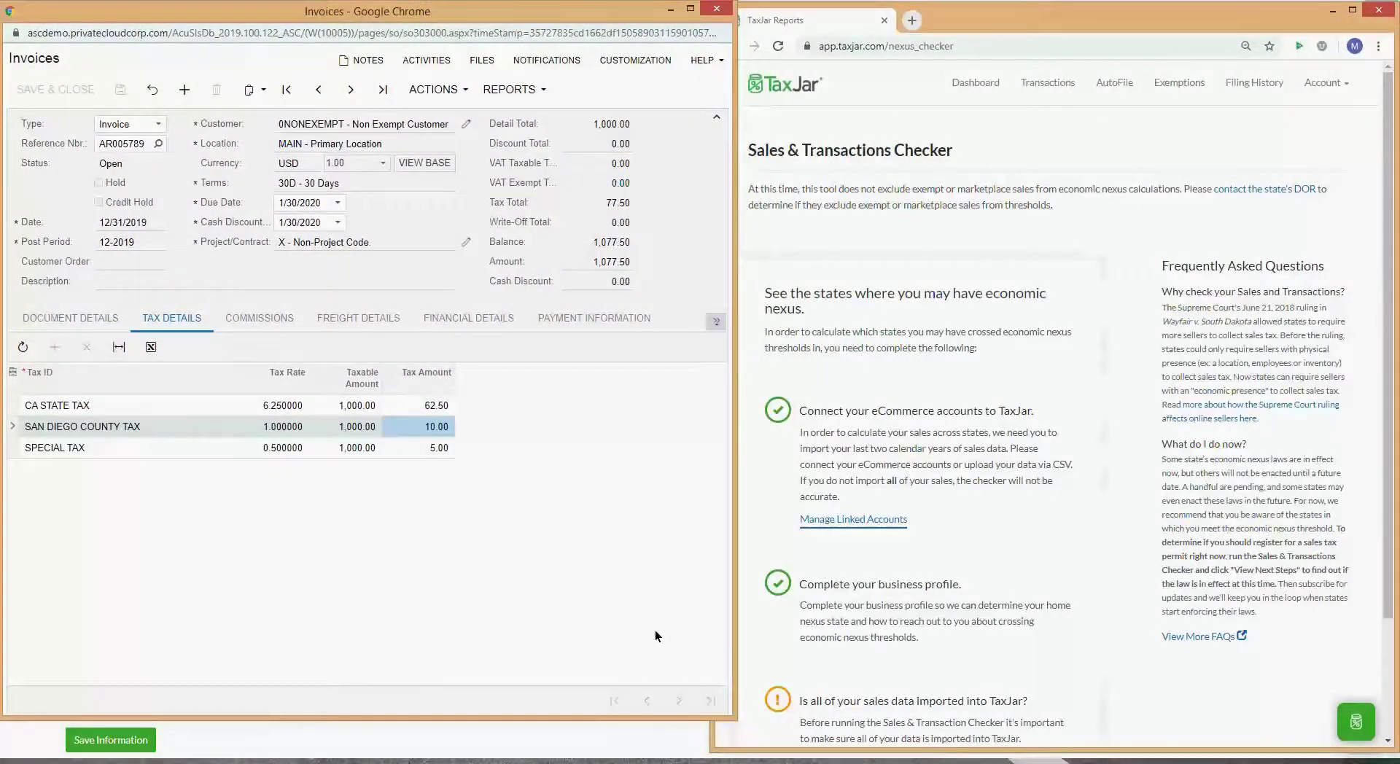
drag(725, 719, 718, 749)
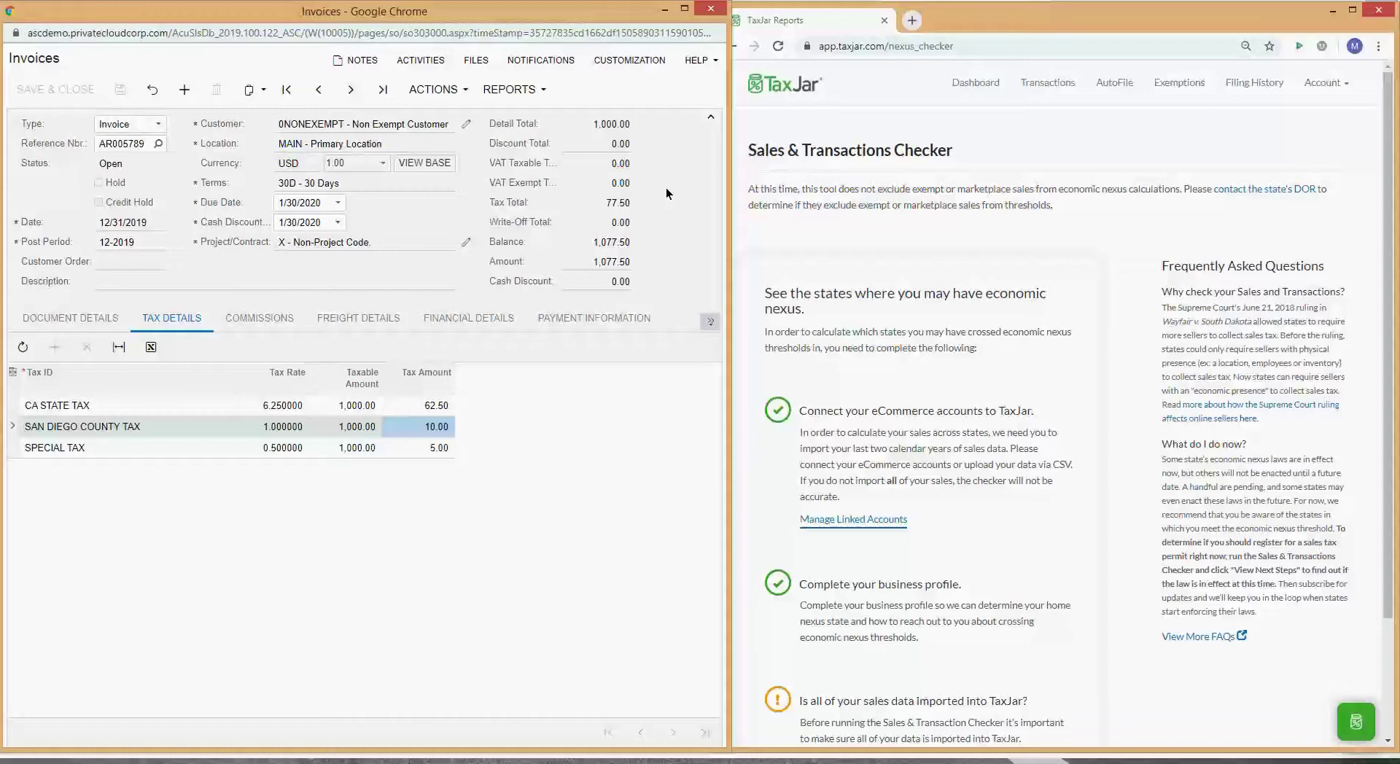
Step: Bring the TaxJar checker to the front, maximize it, and show the Account options menu
click(999, 334)
scroll(997, 334, down, 2)
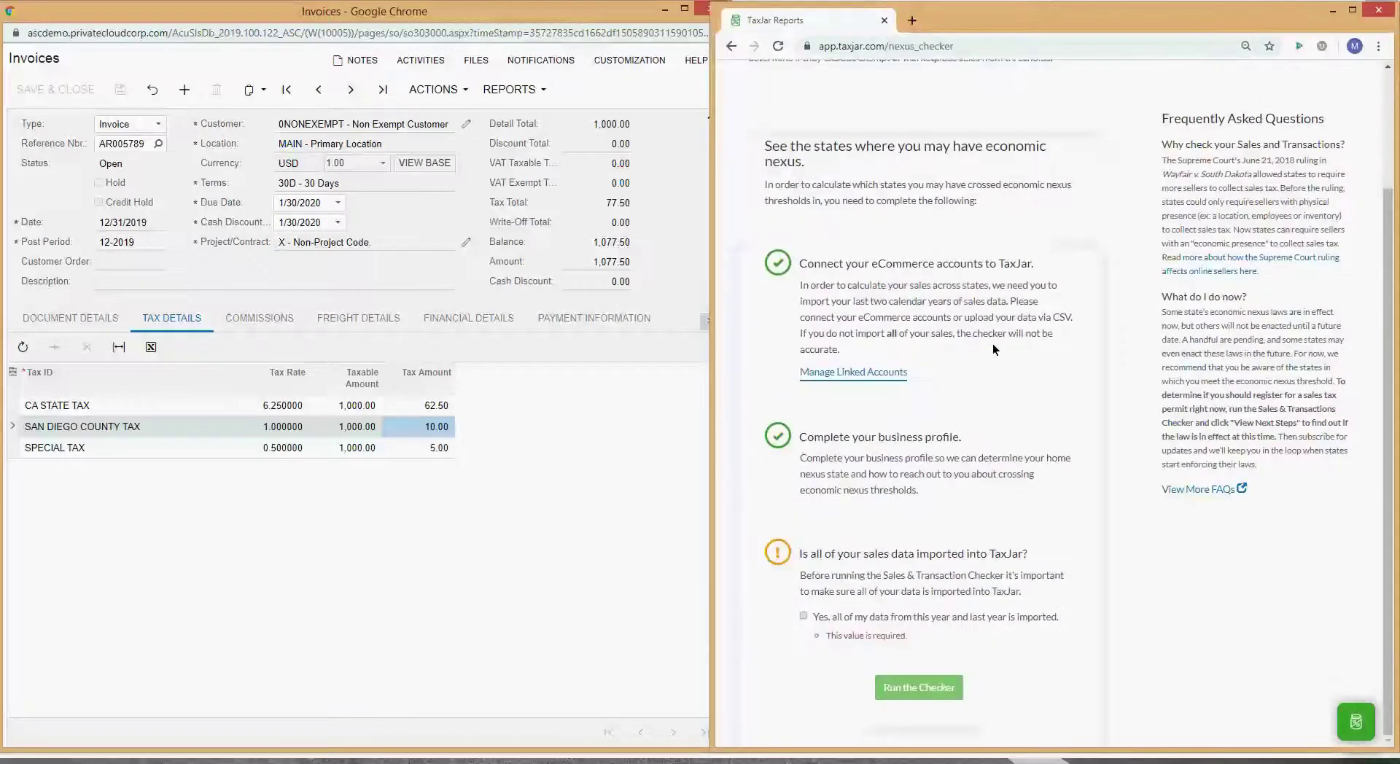
double_click(1032, 11)
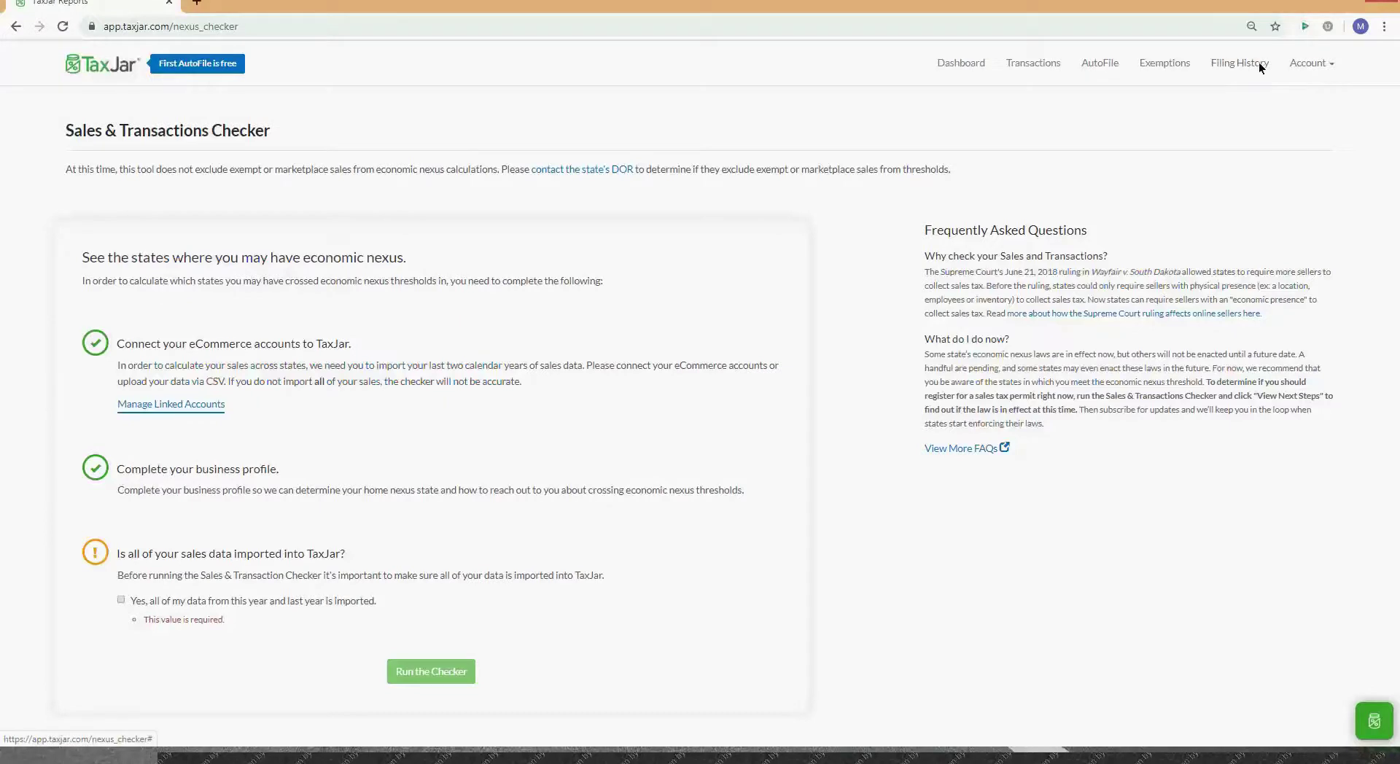
click(1332, 63)
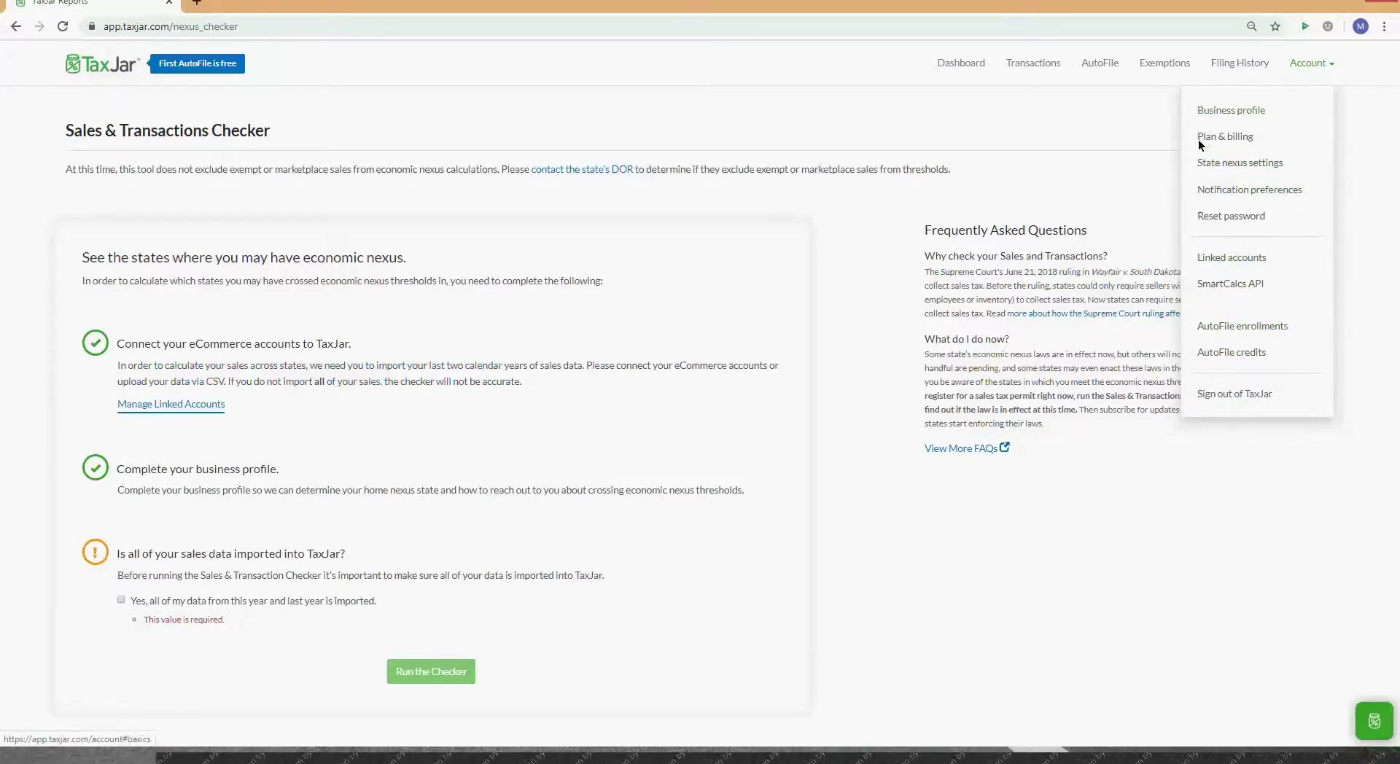
Step: Browse AutoFile and Transactions, then choose Add new data source from the Actions dropdown
click(1158, 64)
click(1104, 66)
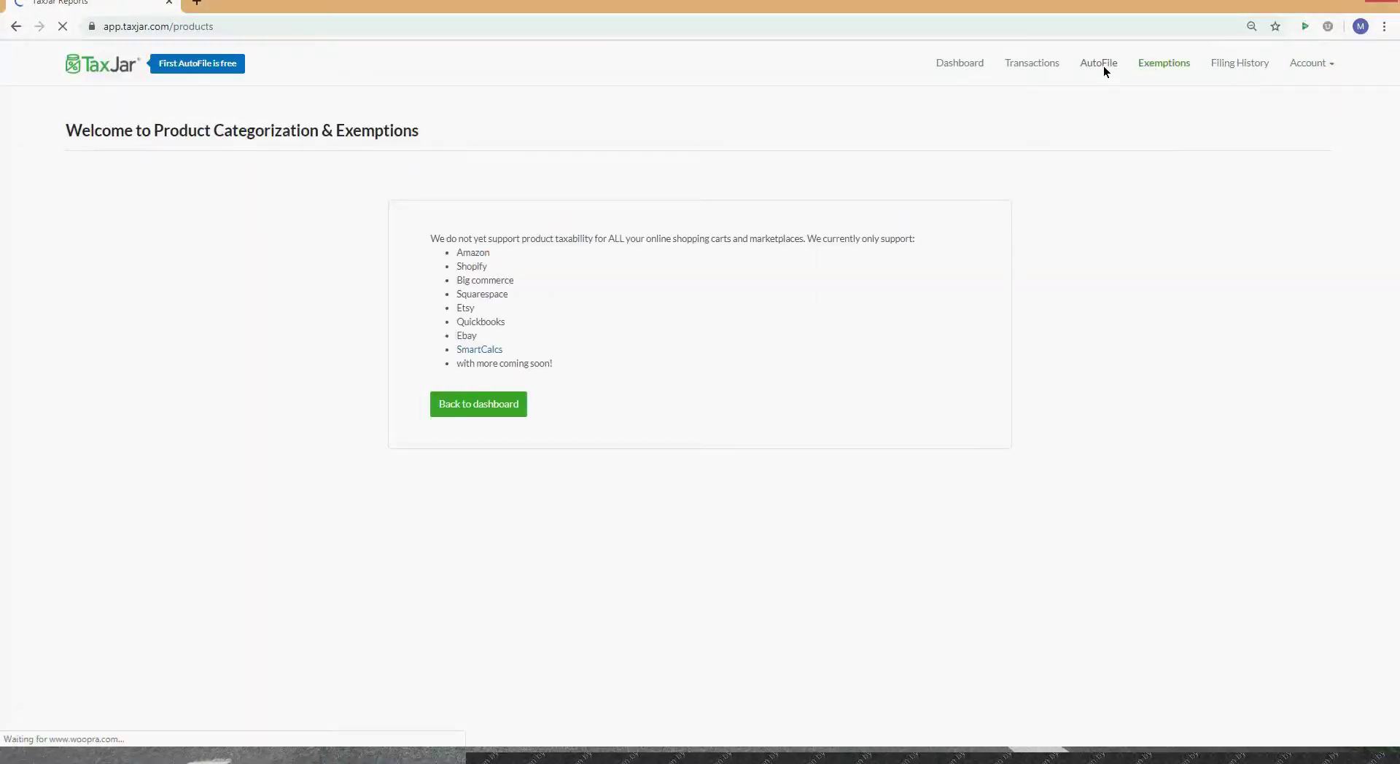
click(1034, 63)
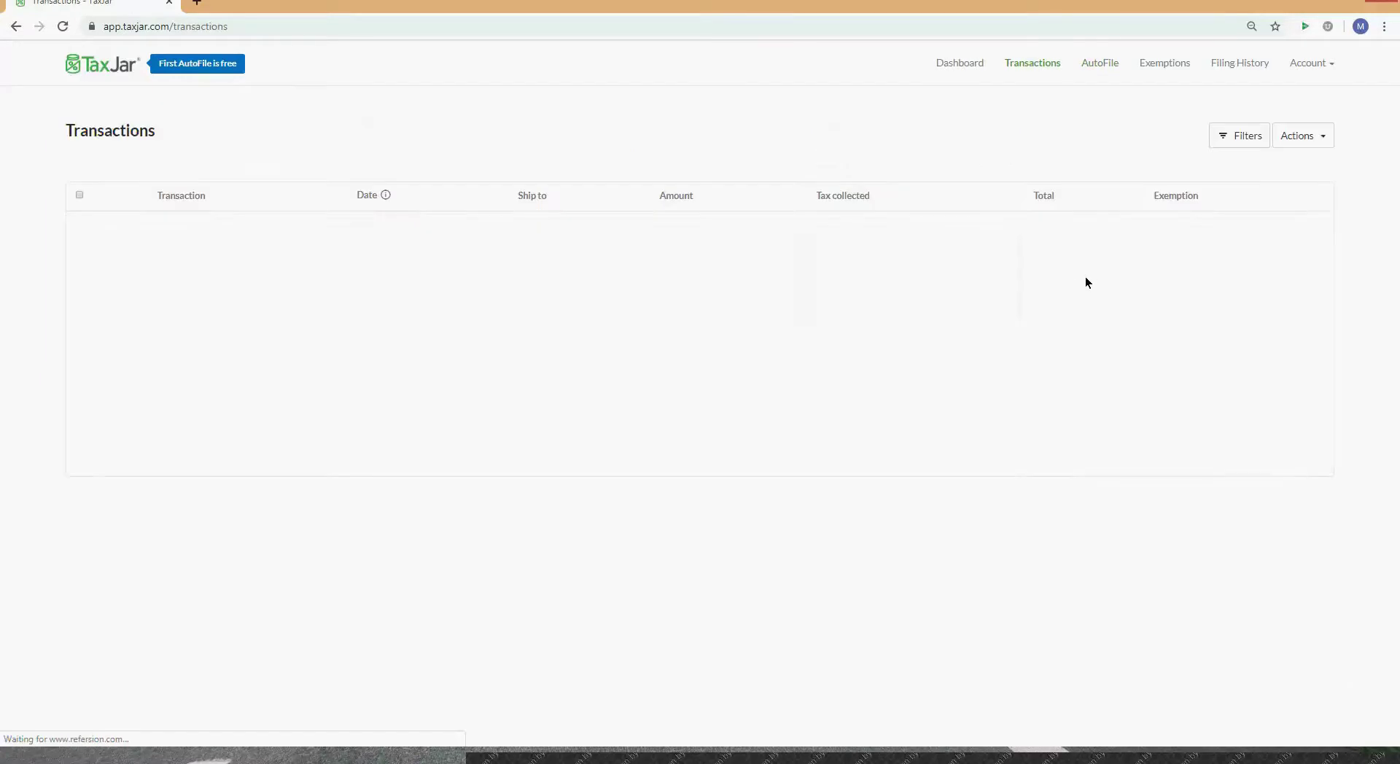
click(1311, 154)
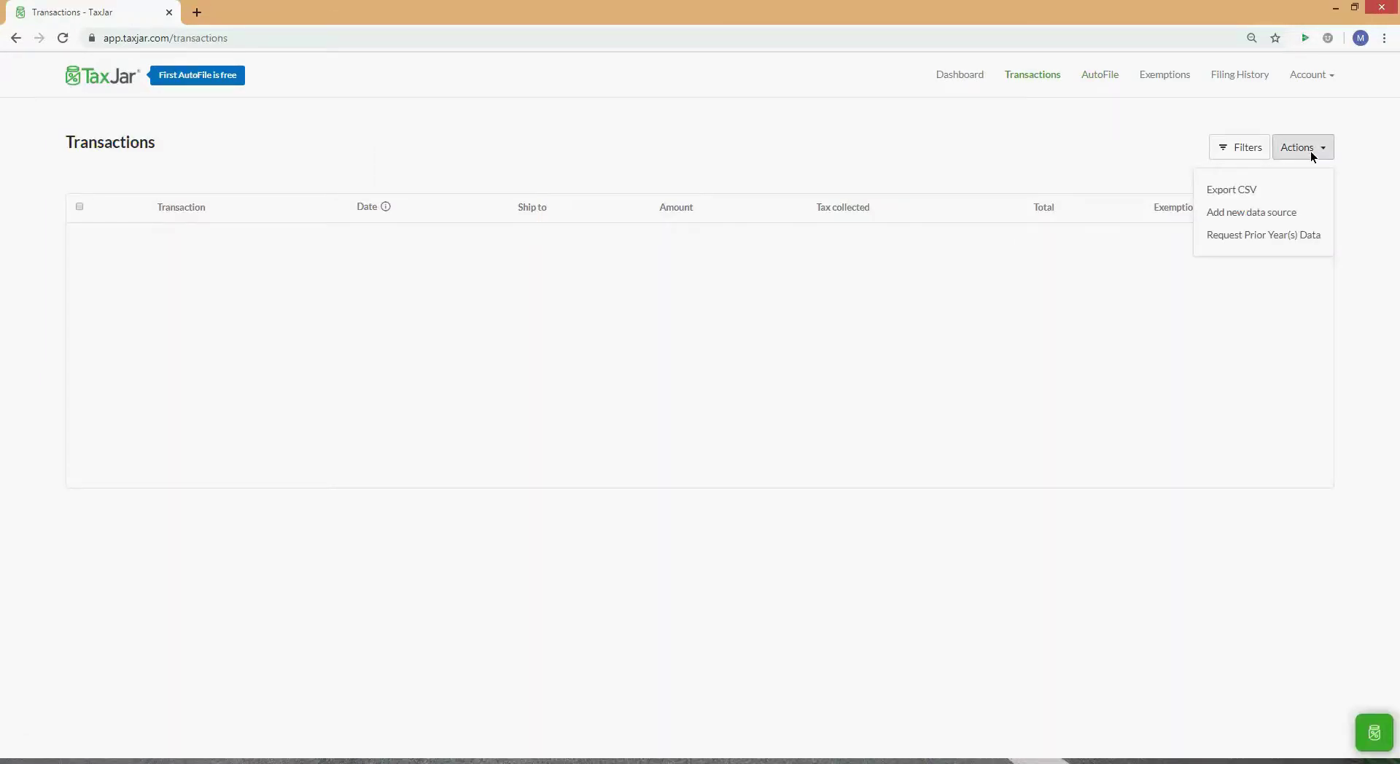
click(1275, 214)
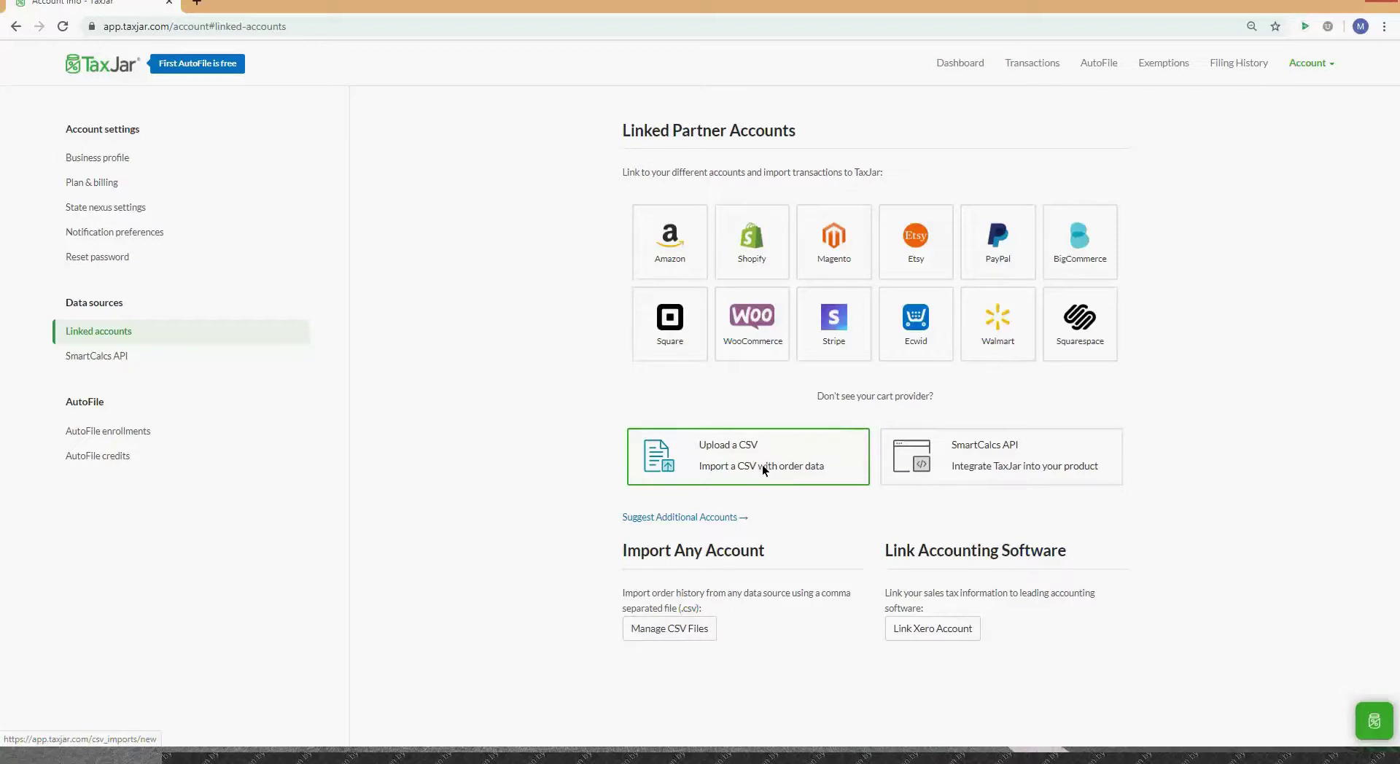
Step: Preview the Upload a CSV and Manage CSV Files pages, then show the AutoFile overview
click(722, 470)
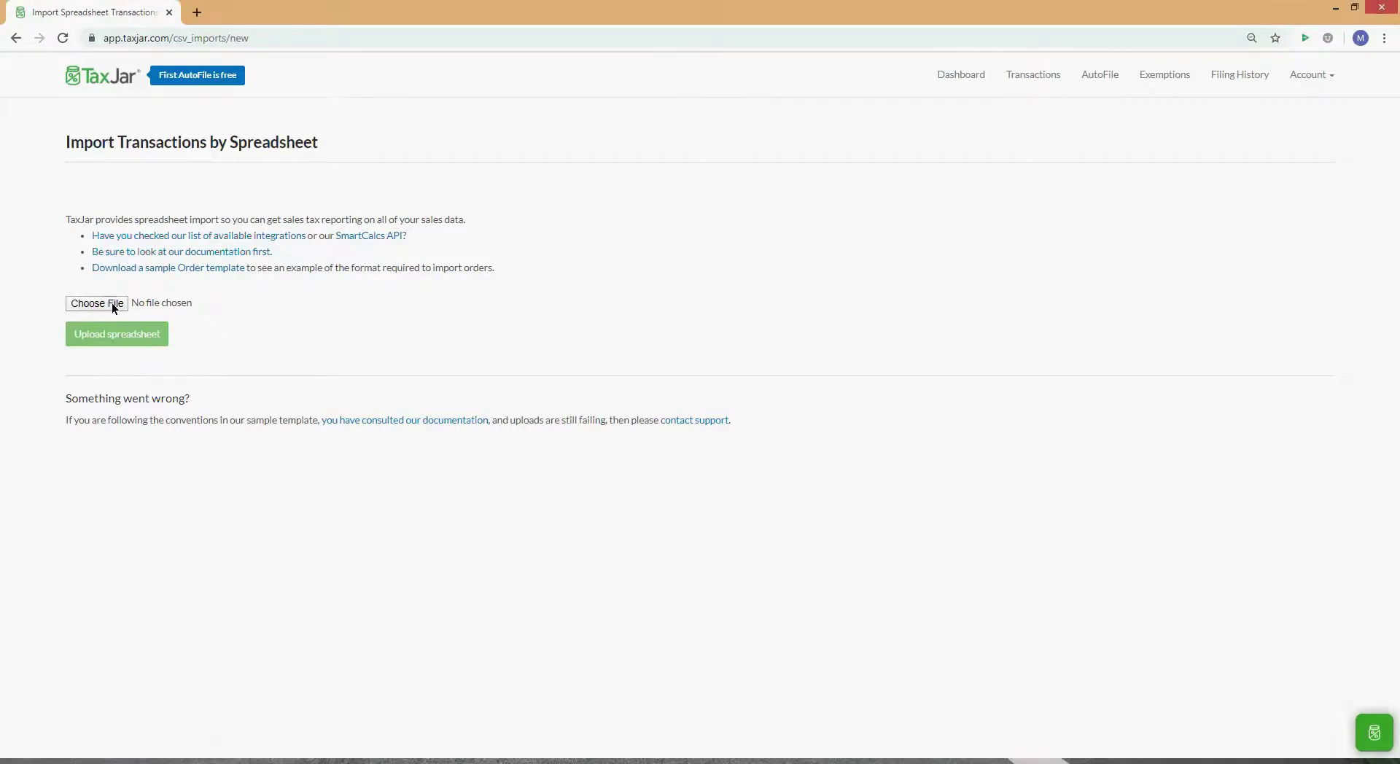
click(15, 38)
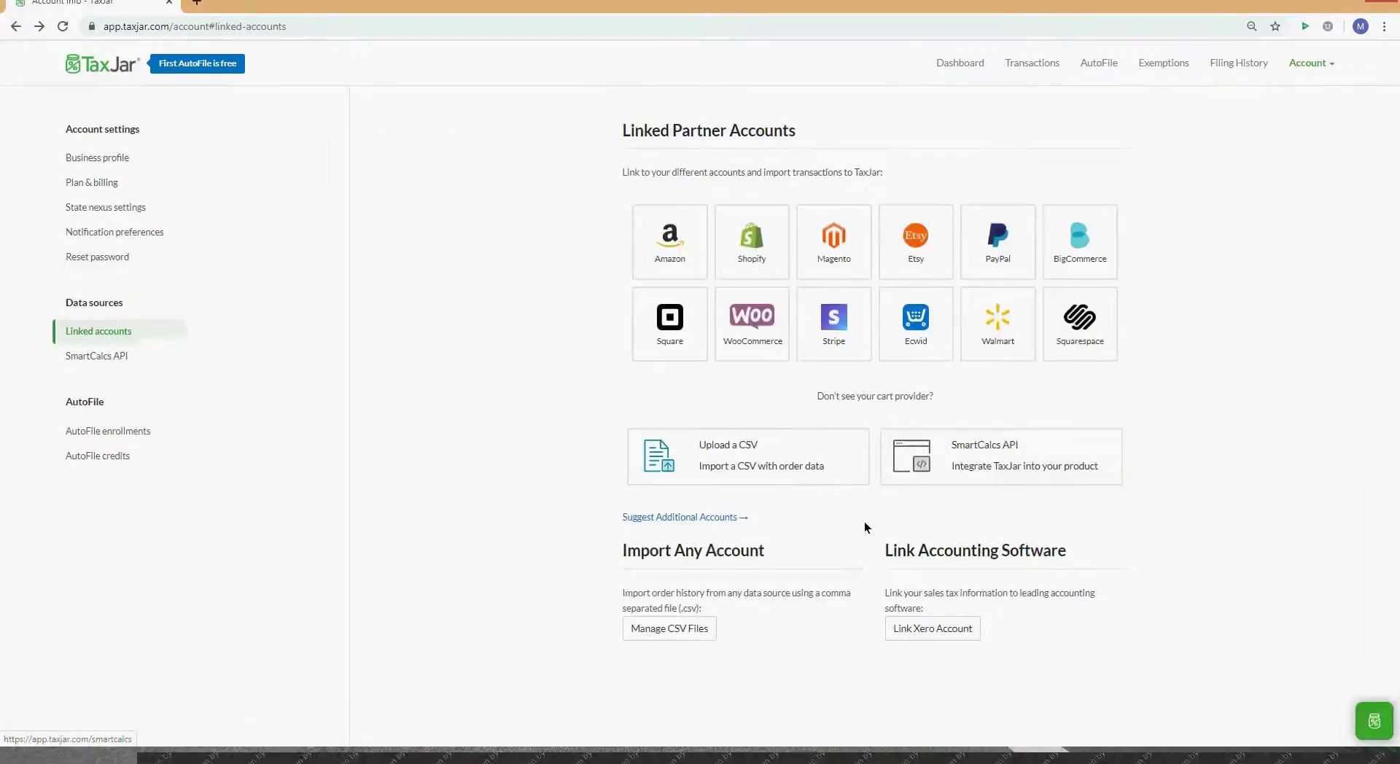
click(681, 630)
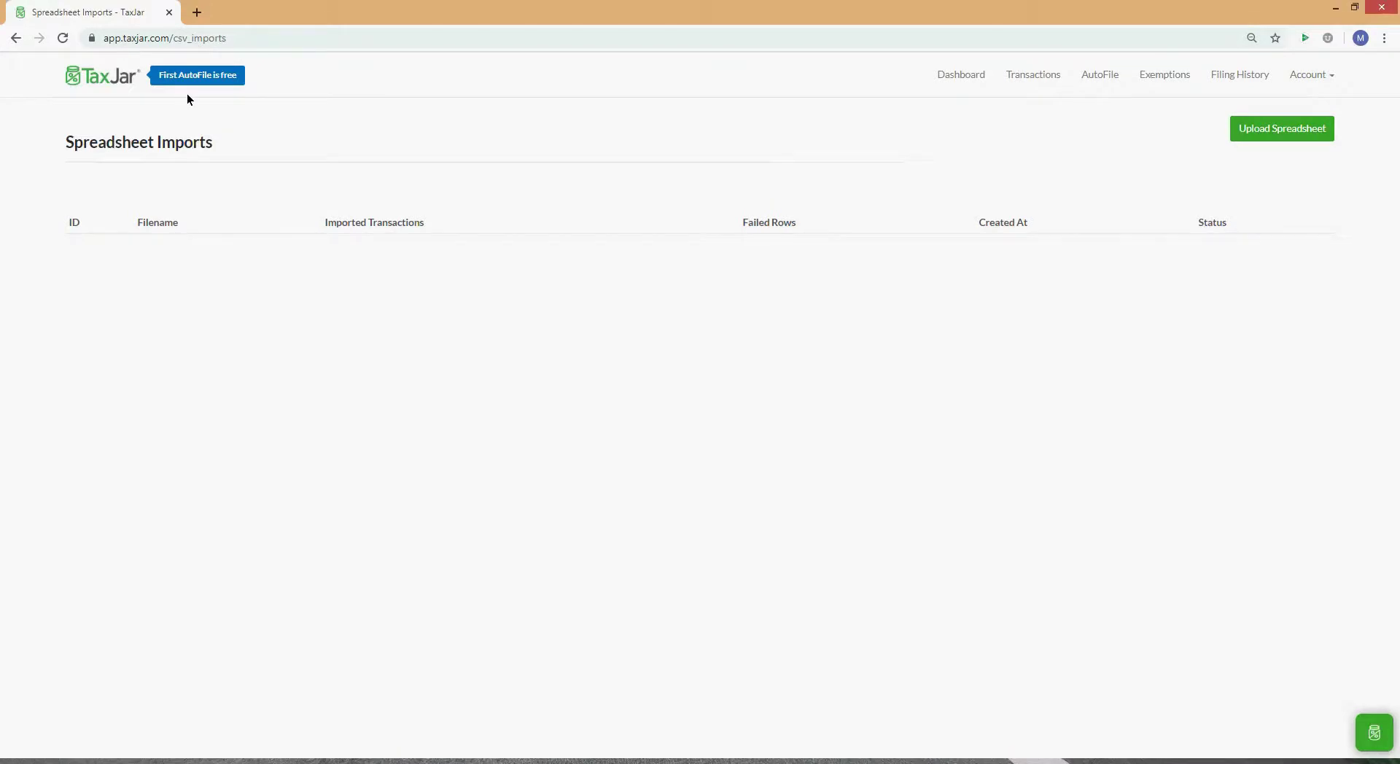
click(14, 30)
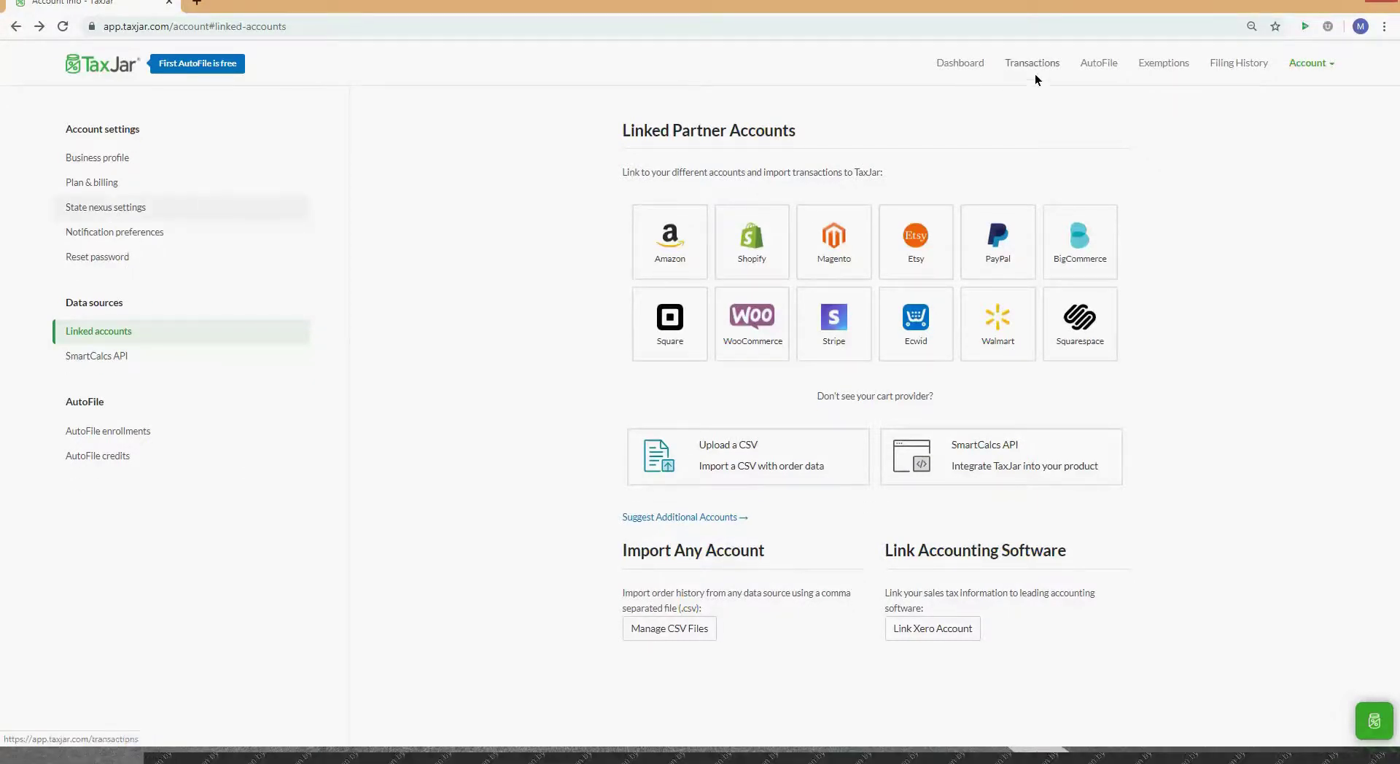
click(1101, 68)
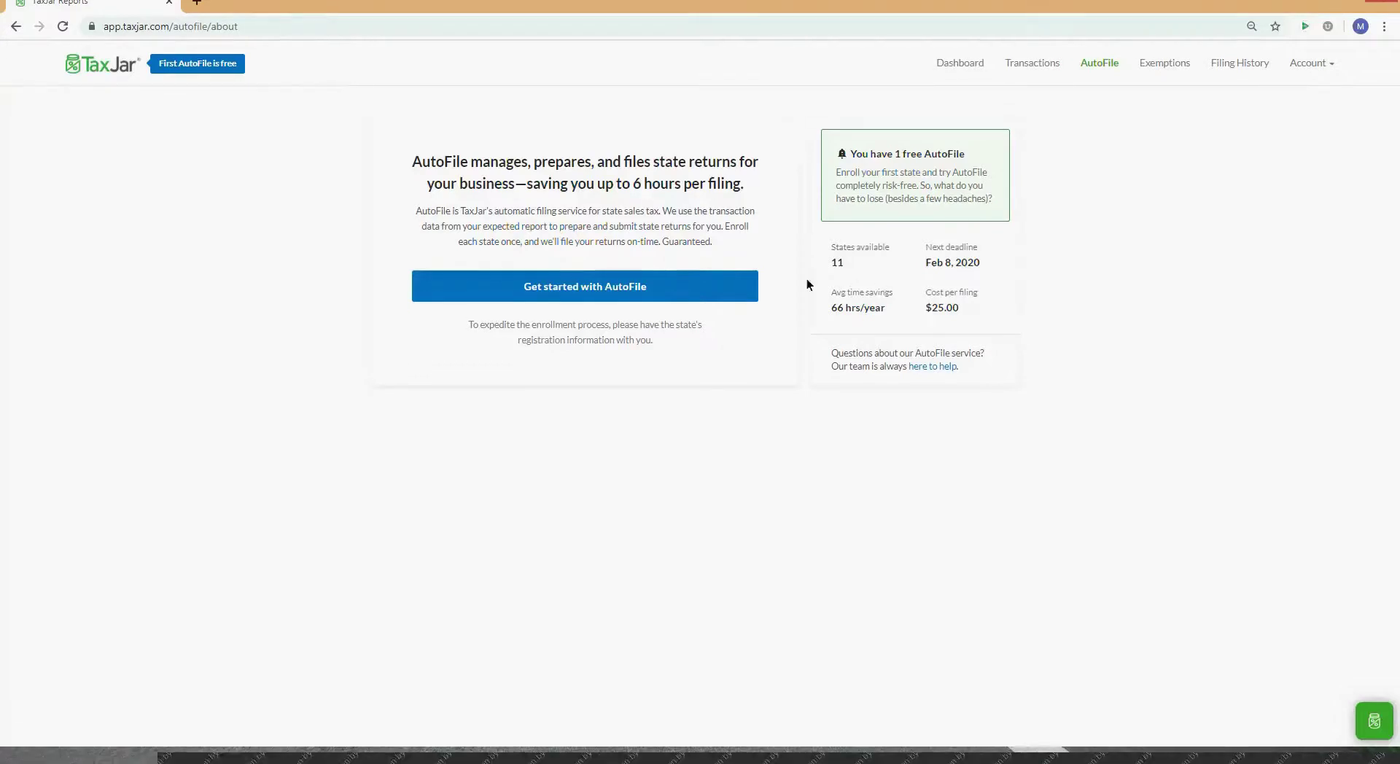
Step: Scroll through the Dashboard's state filing deadlines showing $0.00 collected, then return to AutoFile
click(959, 63)
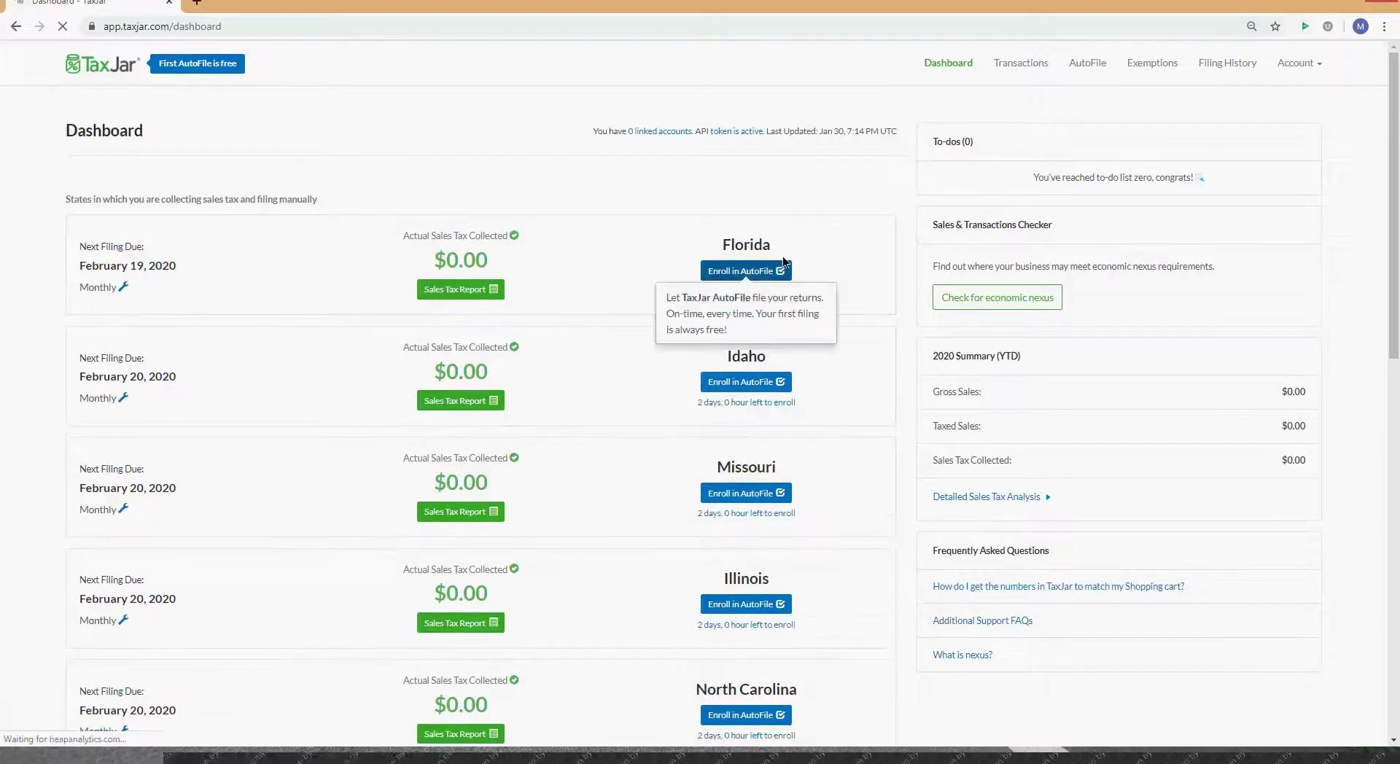
scroll(881, 344, down, 1)
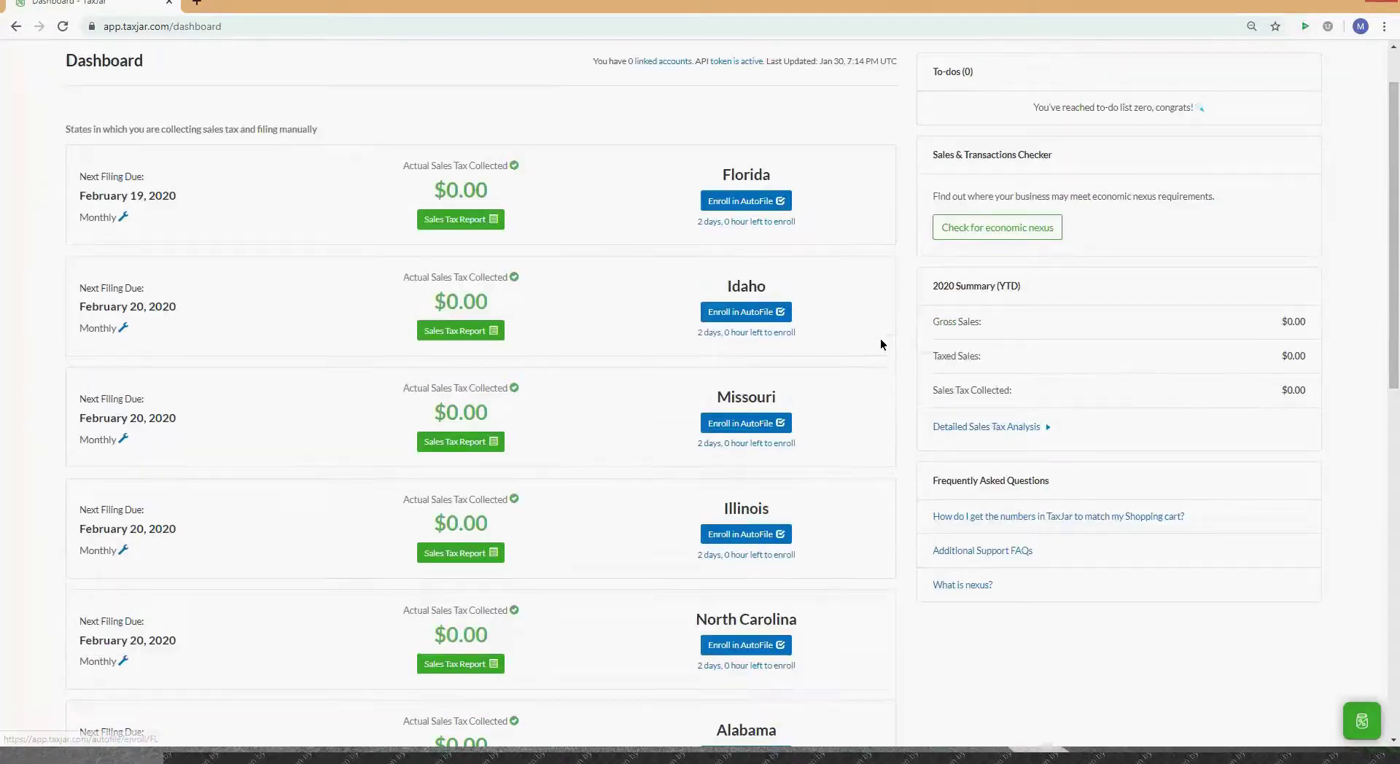
scroll(881, 345, down, 4)
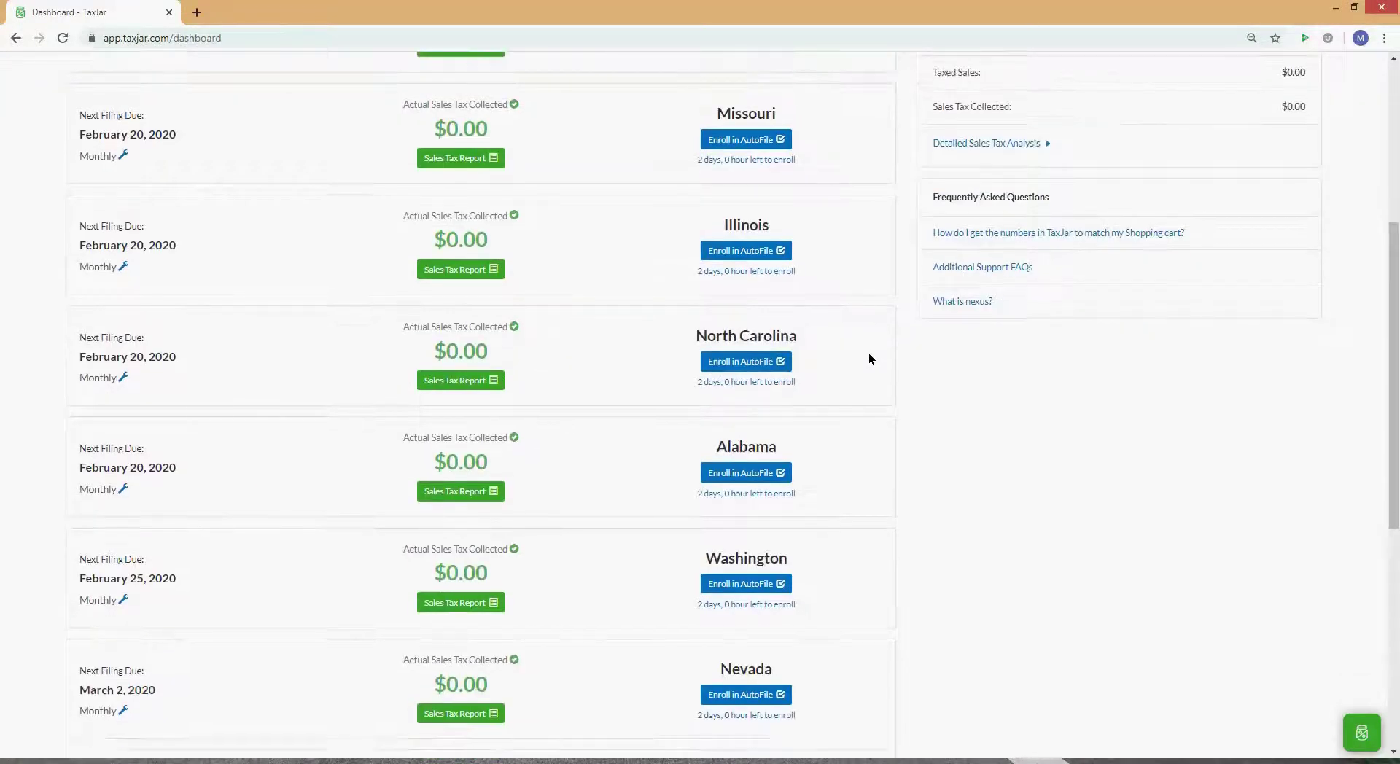
scroll(869, 357, down, 7)
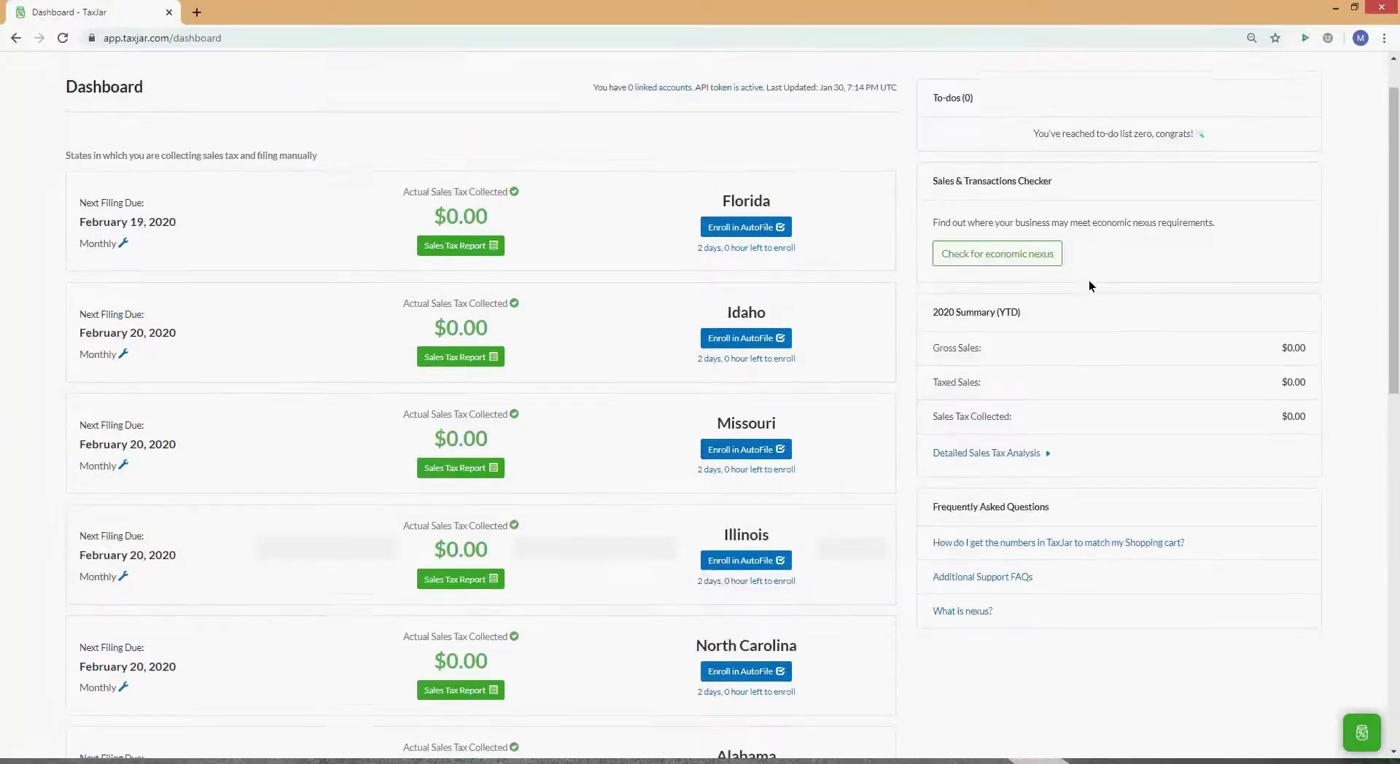
scroll(1079, 248, up, 1)
click(1090, 74)
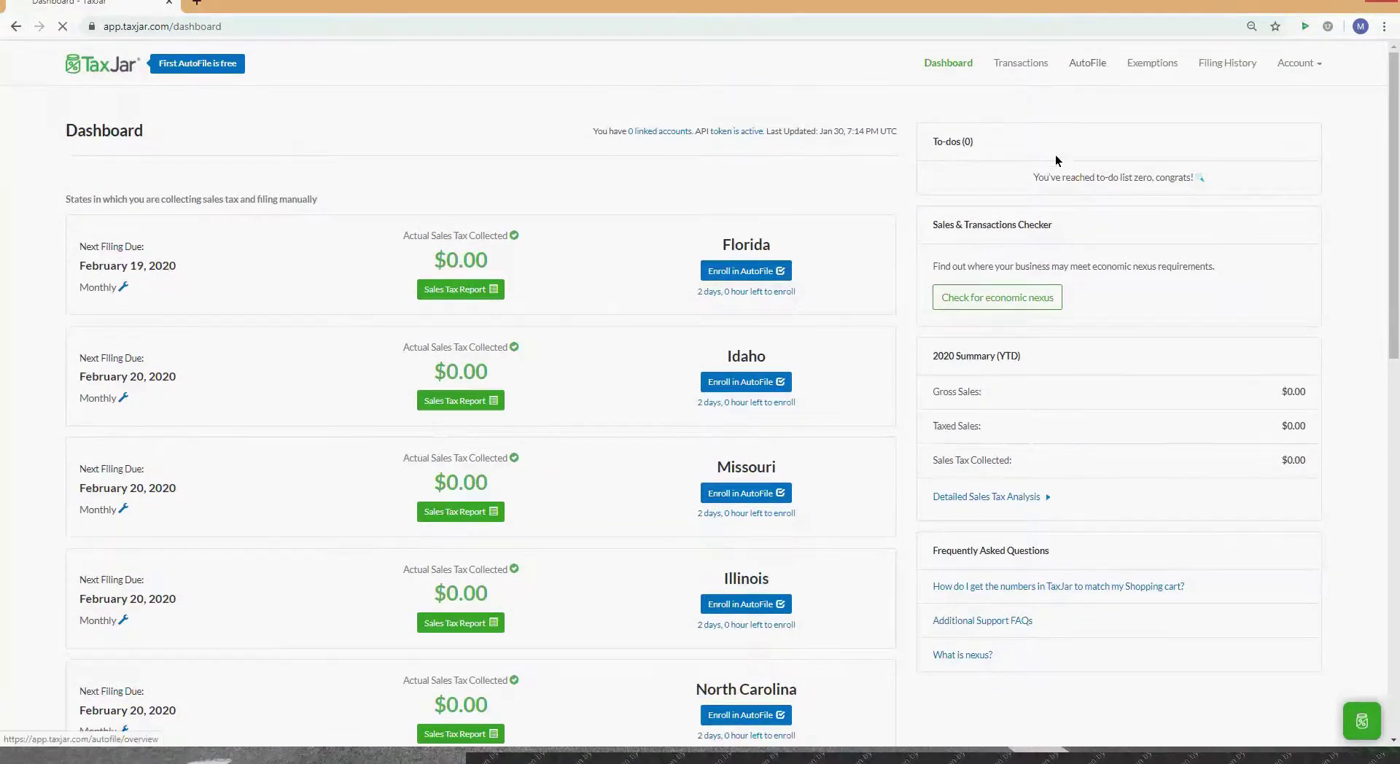